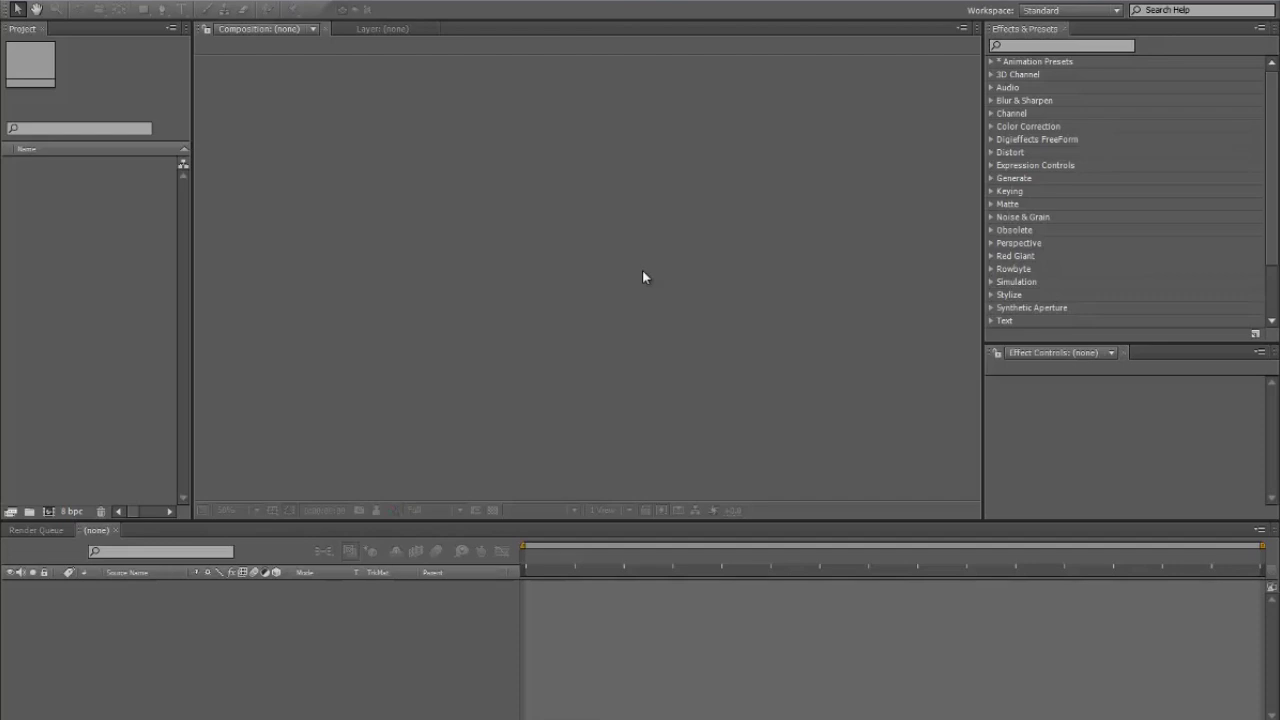
- Create a new 1280 x 720 composition at 24 fps with a 30-second duration
{"action": "left_click", "coordinate": [93, 1]}
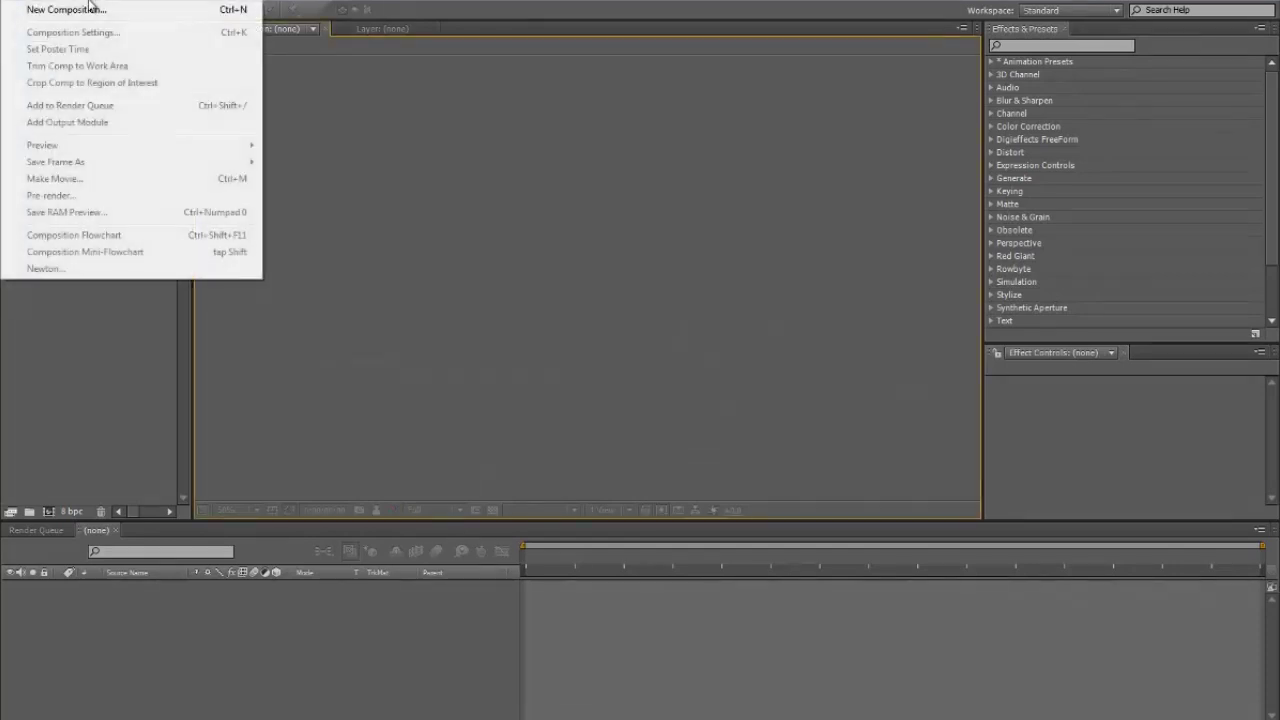
{"action": "left_click", "coordinate": [90, 8]}
{"action": "key", "text": "Return"}
{"action": "left_click", "coordinate": [1068, 45]}
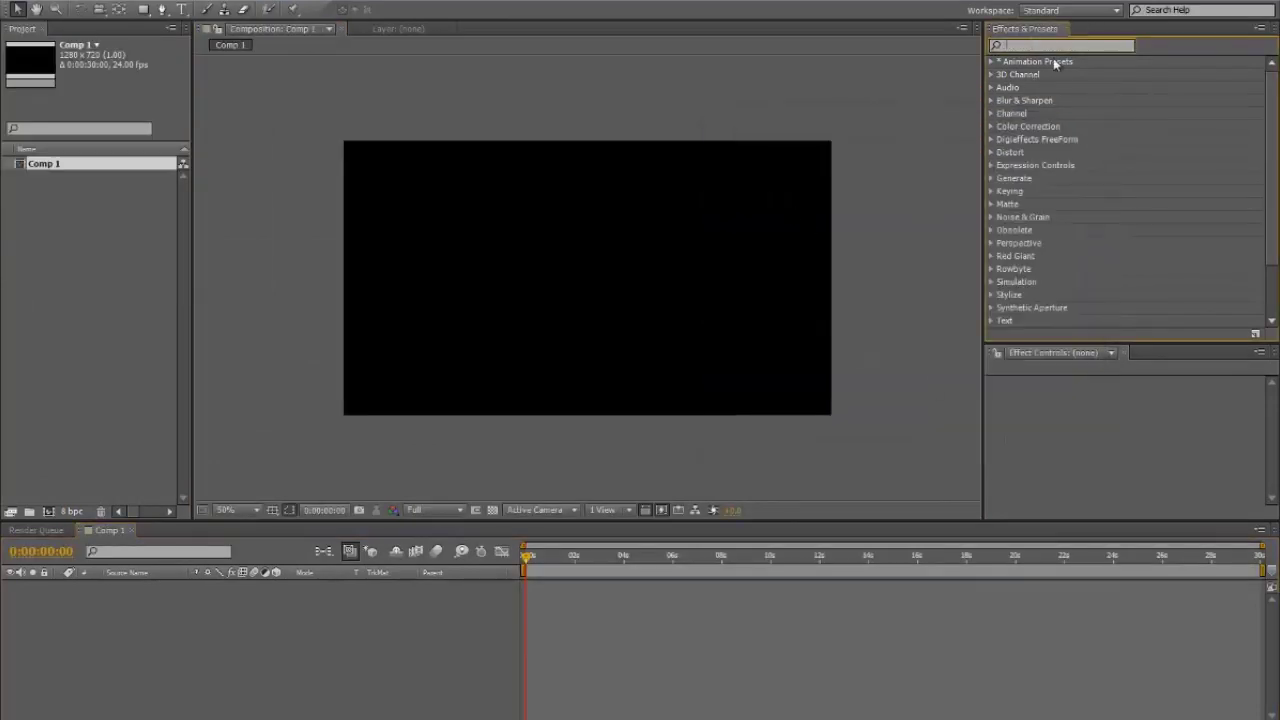
- Add a full-size black solid to the composition with its default name
{"action": "right_click", "coordinate": [868, 168]}
{"action": "mouse_move", "coordinate": [895, 177]}
{"action": "left_click", "coordinate": [790, 215]}
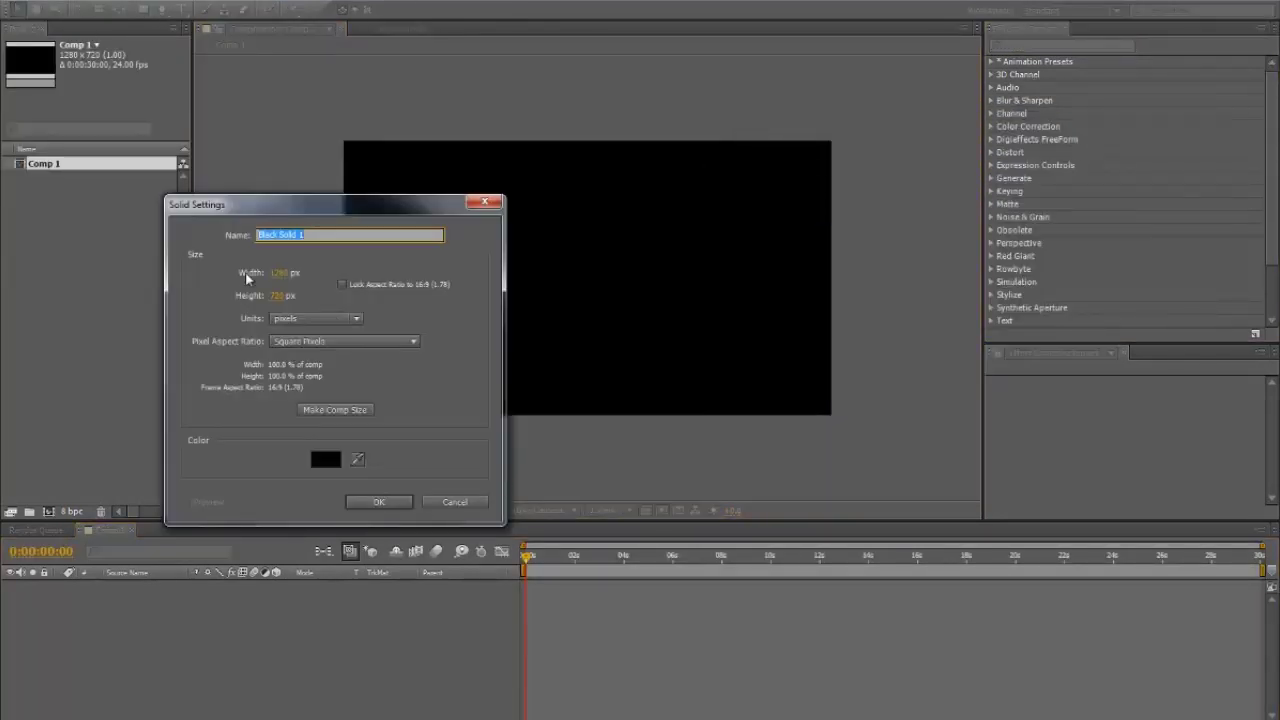
{"action": "left_click", "coordinate": [378, 501]}
- Add a second full-size black solid named HallWall
{"action": "right_click", "coordinate": [935, 194]}
{"action": "mouse_move", "coordinate": [968, 203]}
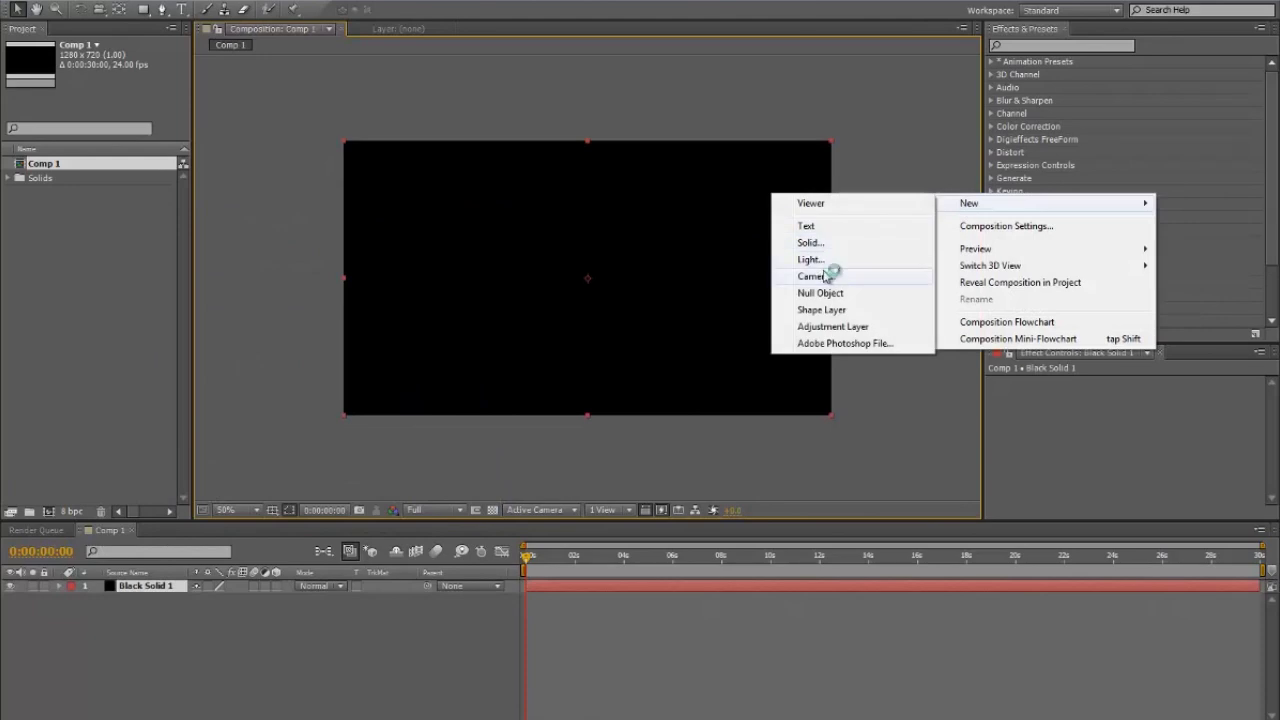
{"action": "left_click", "coordinate": [810, 243]}
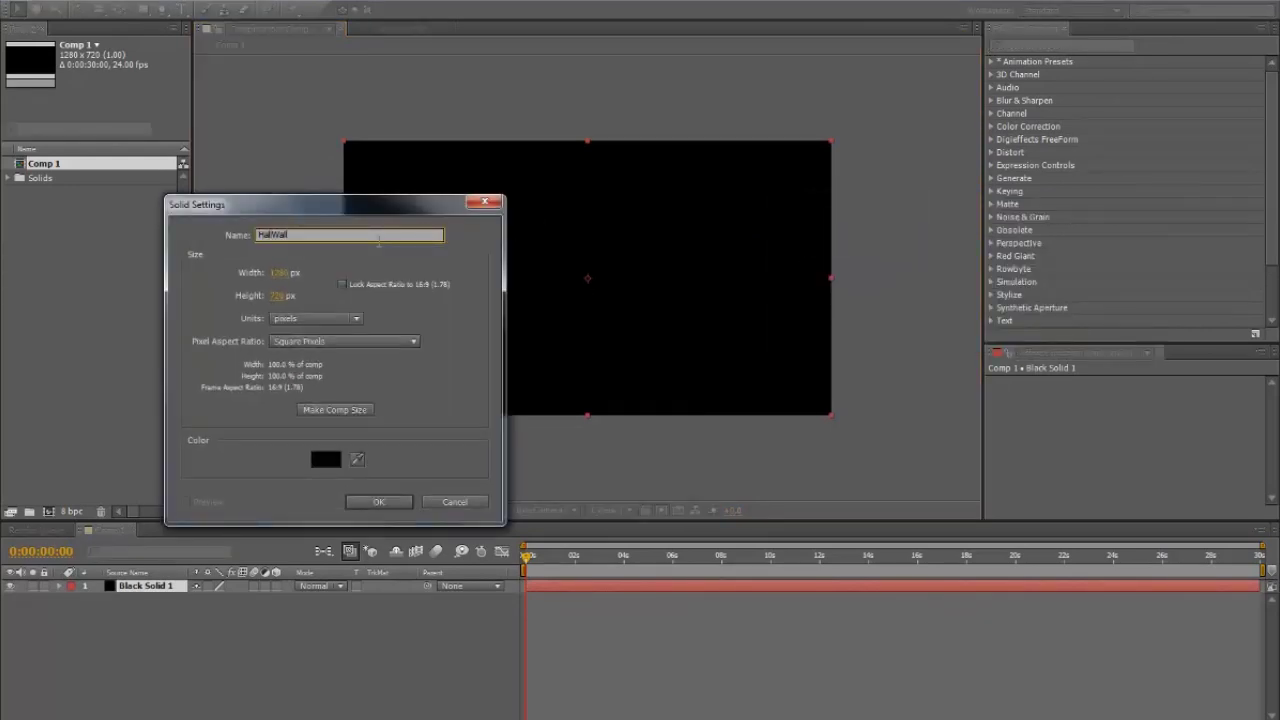
{"action": "left_click", "coordinate": [370, 501]}
- Rename the lower black solid to Element and apply the Video Copilot Element effect to it
{"action": "left_click", "coordinate": [145, 598]}
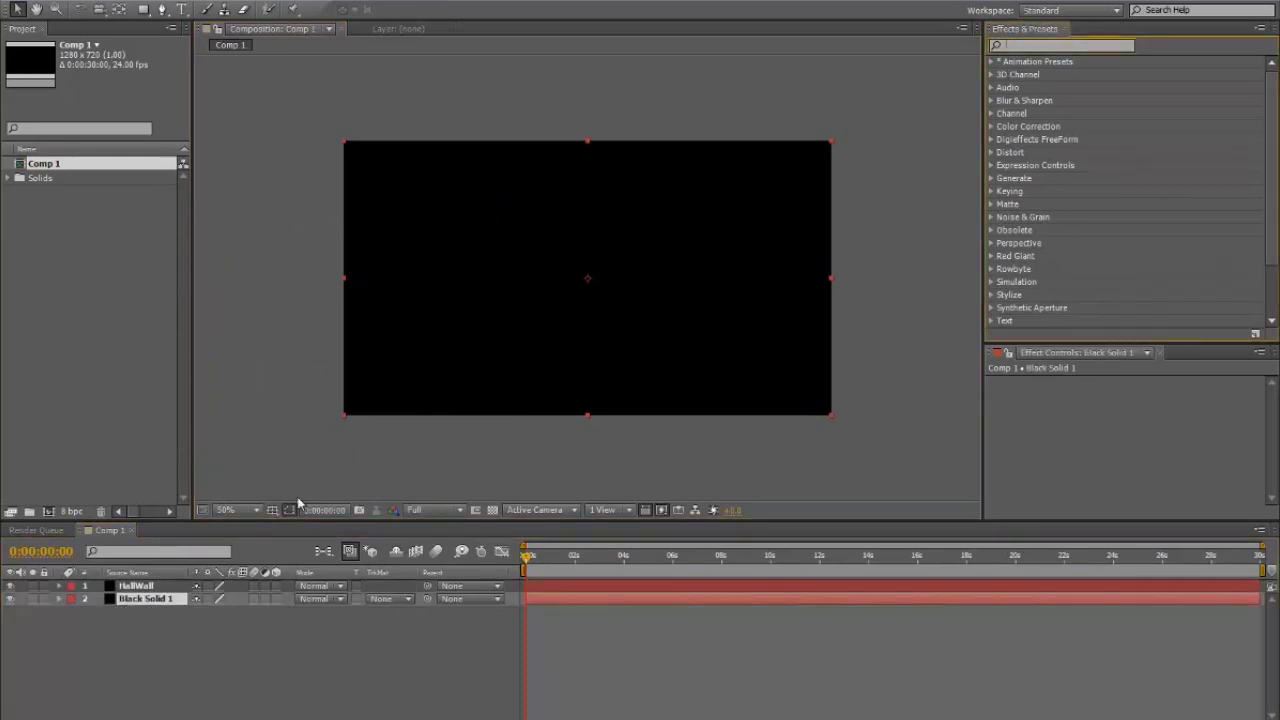
{"action": "key", "text": "Return"}
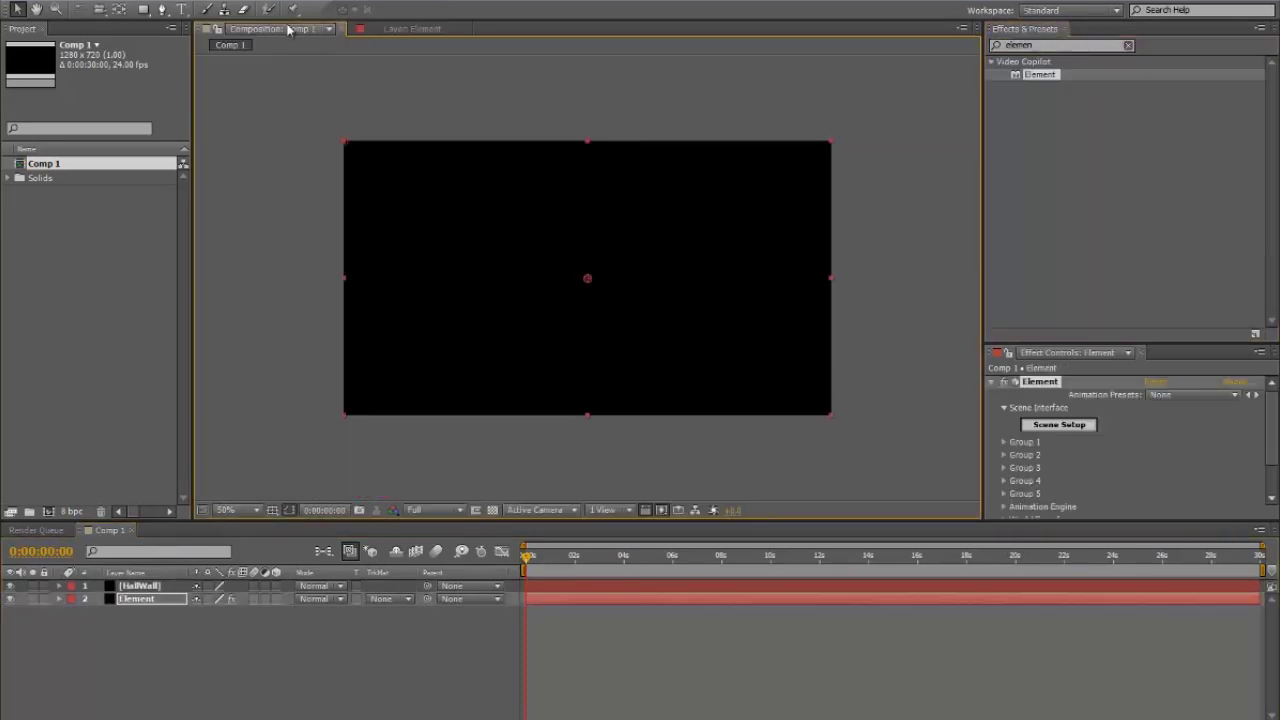
- Draw a closed Pen-tool mask on HallWall with a rectangular outer edge and a curved hall-shaped opening at its base
{"action": "left_click", "coordinate": [140, 585]}
{"action": "left_click", "coordinate": [163, 10]}
{"action": "left_click", "coordinate": [464, 339]}
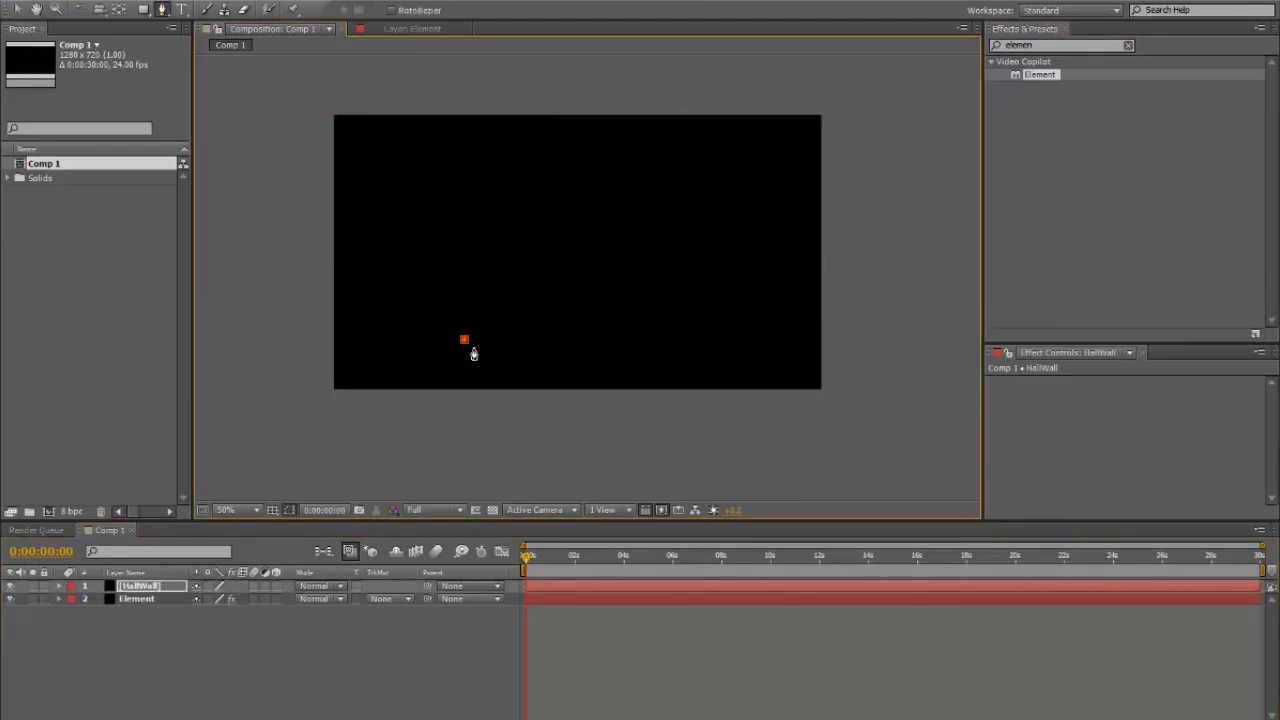
{"action": "left_click", "coordinate": [376, 139]}
{"action": "left_click", "coordinate": [765, 139]}
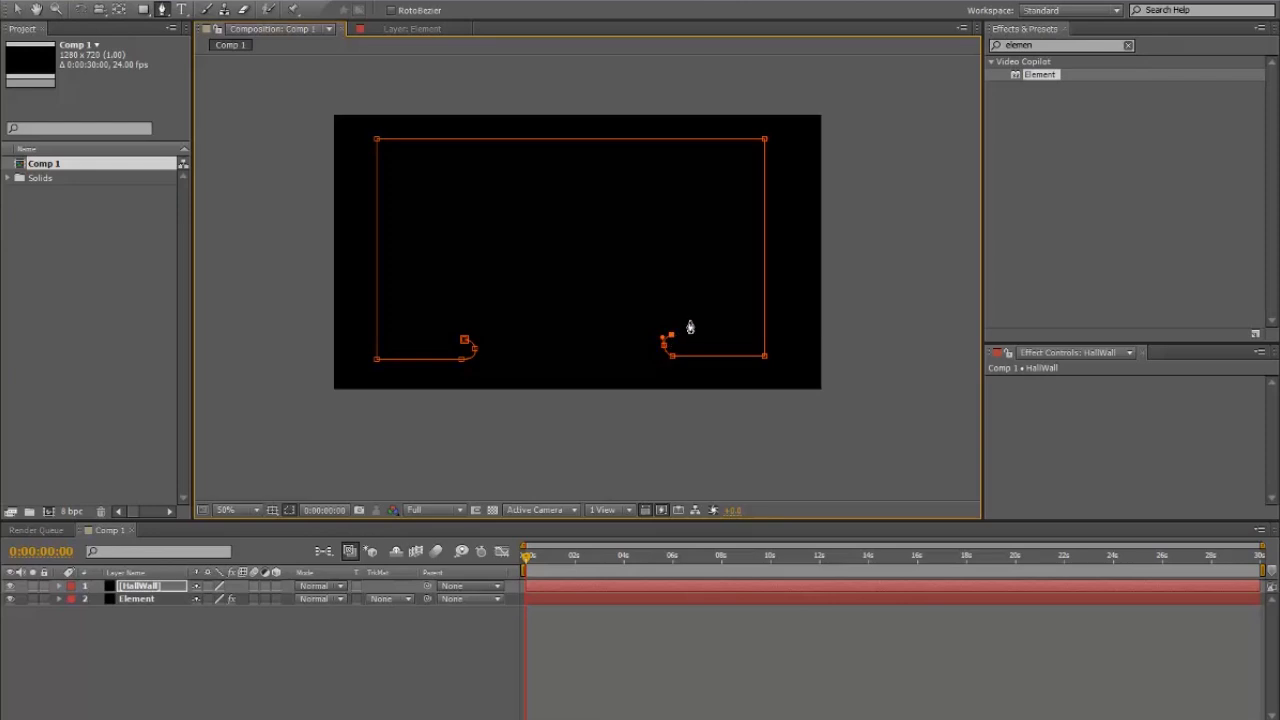
{"action": "left_click_drag", "start_coordinate": [680, 278], "coordinate": [642, 253]}
{"action": "left_click_drag", "start_coordinate": [742, 231], "coordinate": [743, 171]}
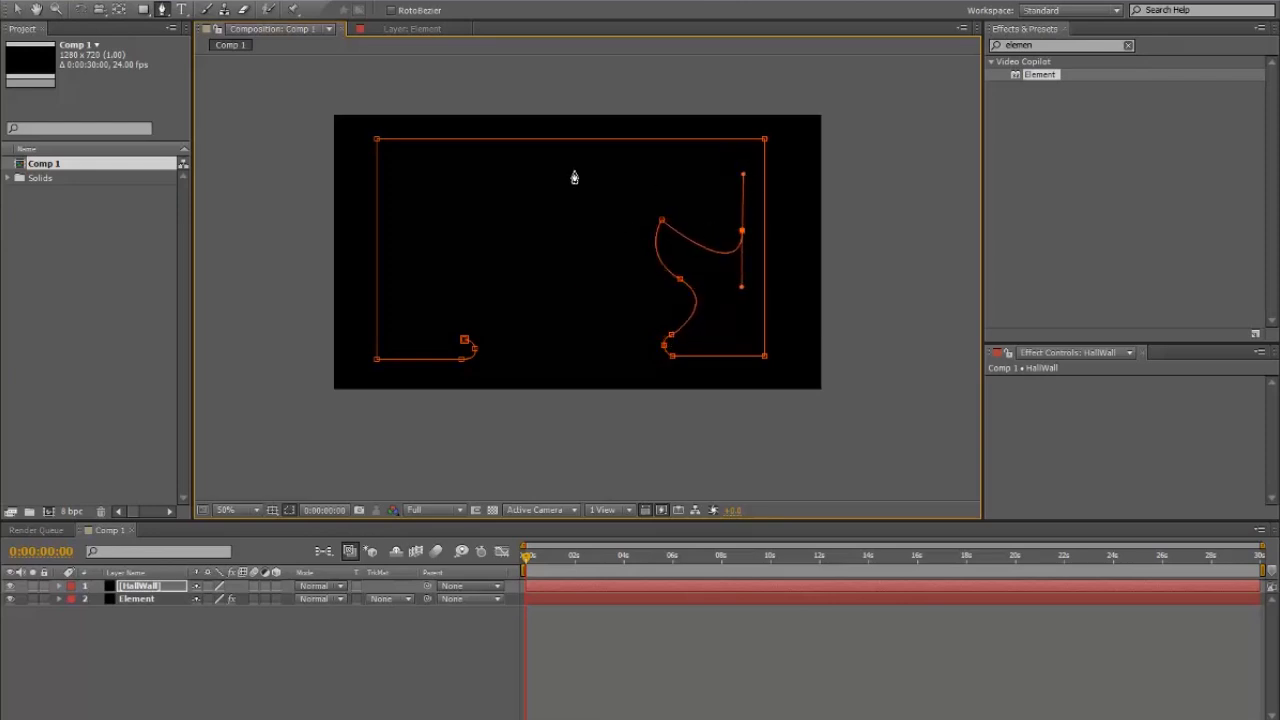
{"action": "left_click_drag", "start_coordinate": [520, 174], "coordinate": [432, 224]}
{"action": "left_click_drag", "start_coordinate": [444, 309], "coordinate": [462, 350]}
{"action": "left_click", "coordinate": [464, 340]}
- Add a point beside the sharp tip on the right of the opening and round the tip into a smooth curve
{"action": "scroll", "coordinate": [780, 158], "scroll_direction": "up", "scroll_amount": 1}
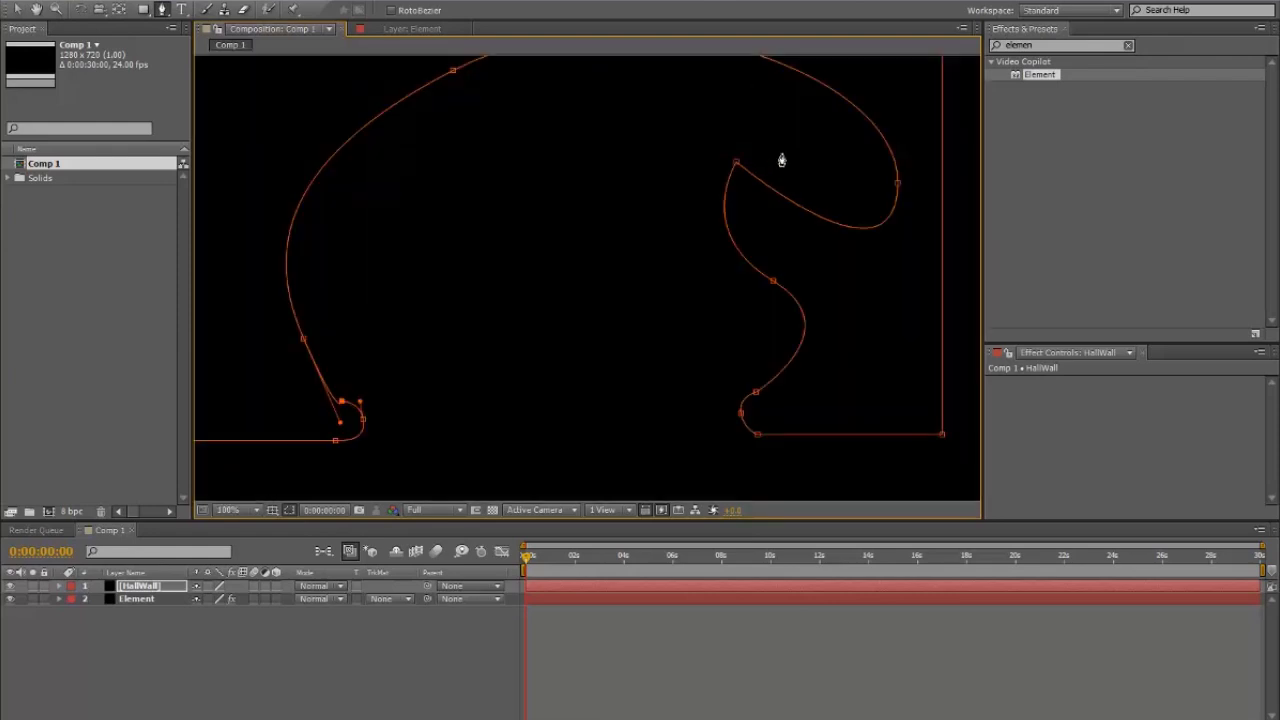
{"action": "left_click", "coordinate": [760, 181]}
{"action": "left_click_drag", "start_coordinate": [737, 162], "coordinate": [733, 122]}
{"action": "left_click_drag", "start_coordinate": [733, 122], "coordinate": [708, 163]}
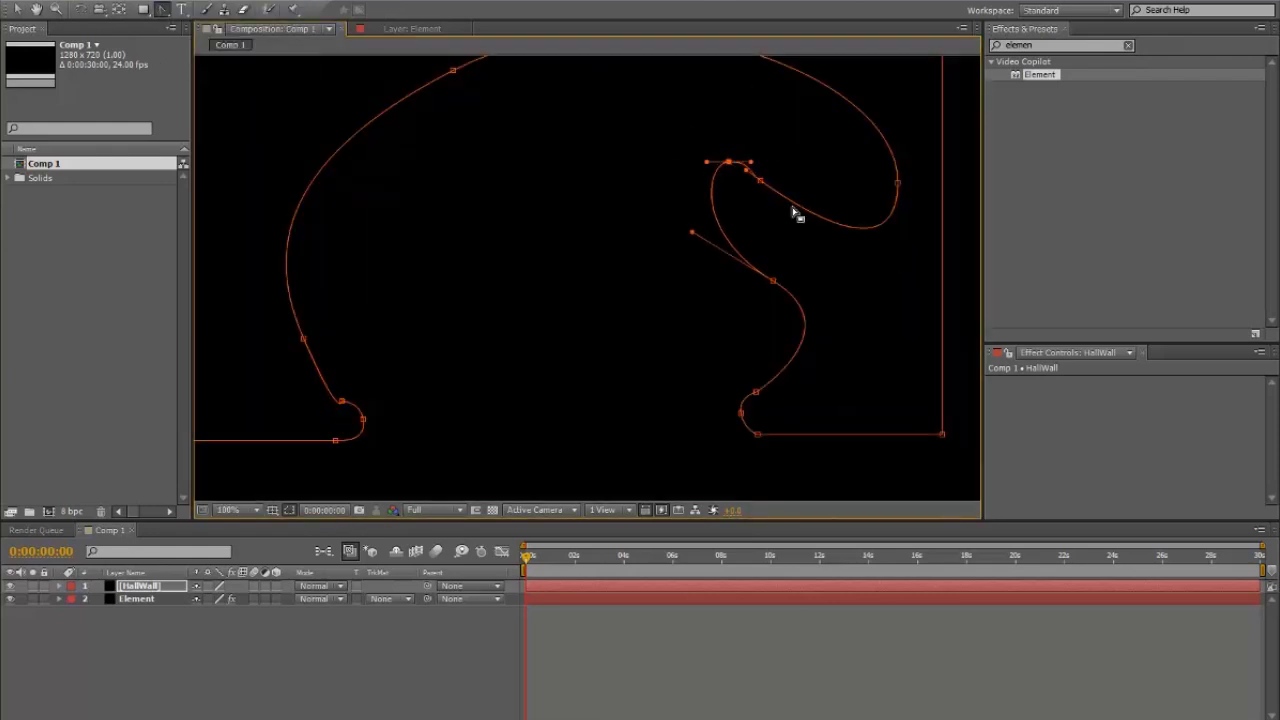
- Adjust the curve handles along the right side and the arched ceiling of the hall opening to smooth its outline
{"action": "scroll", "coordinate": [797, 211], "scroll_direction": "down", "scroll_amount": 1}
{"action": "left_click", "coordinate": [671, 354]}
{"action": "left_click_drag", "start_coordinate": [686, 245], "coordinate": [703, 273]}
{"action": "left_click_drag", "start_coordinate": [761, 257], "coordinate": [762, 290]}
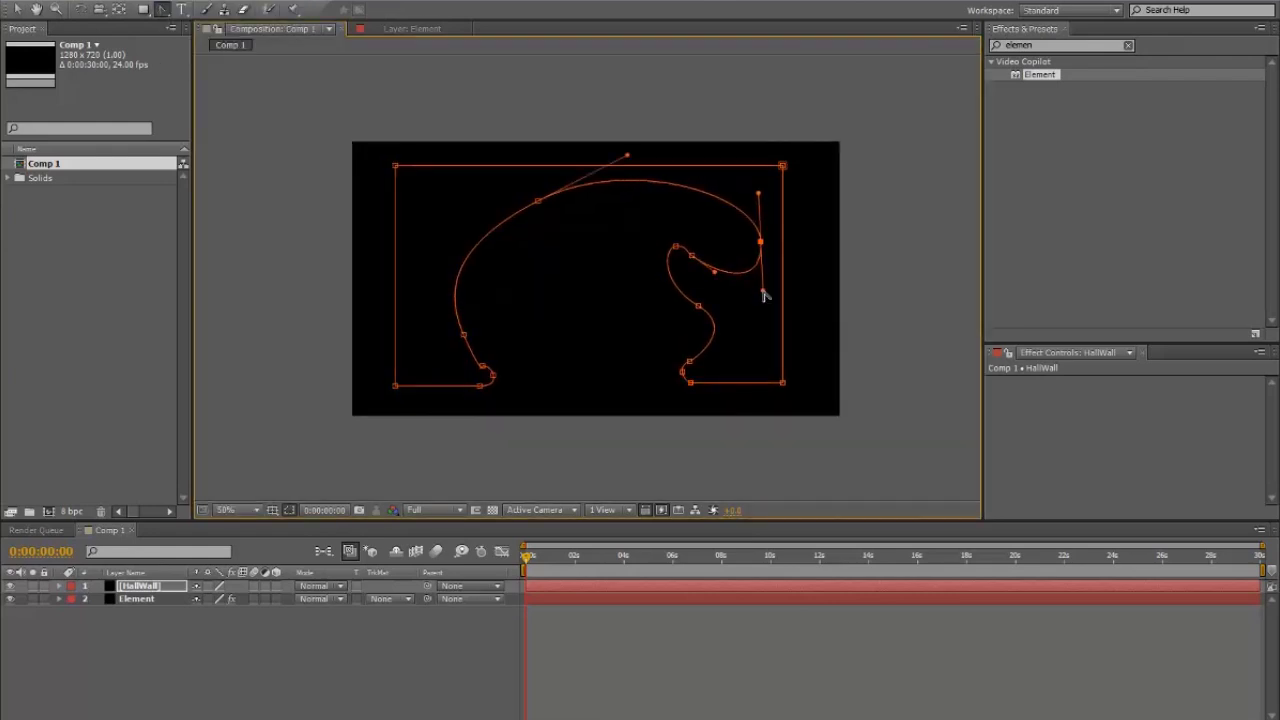
{"action": "left_click_drag", "start_coordinate": [538, 201], "coordinate": [612, 153]}
{"action": "left_click_drag", "start_coordinate": [400, 190], "coordinate": [388, 162]}
- Draw a thin horizontal floor-strip mask on HallWall in the gap between the two feet of the opening
{"action": "left_click", "coordinate": [141, 586]}
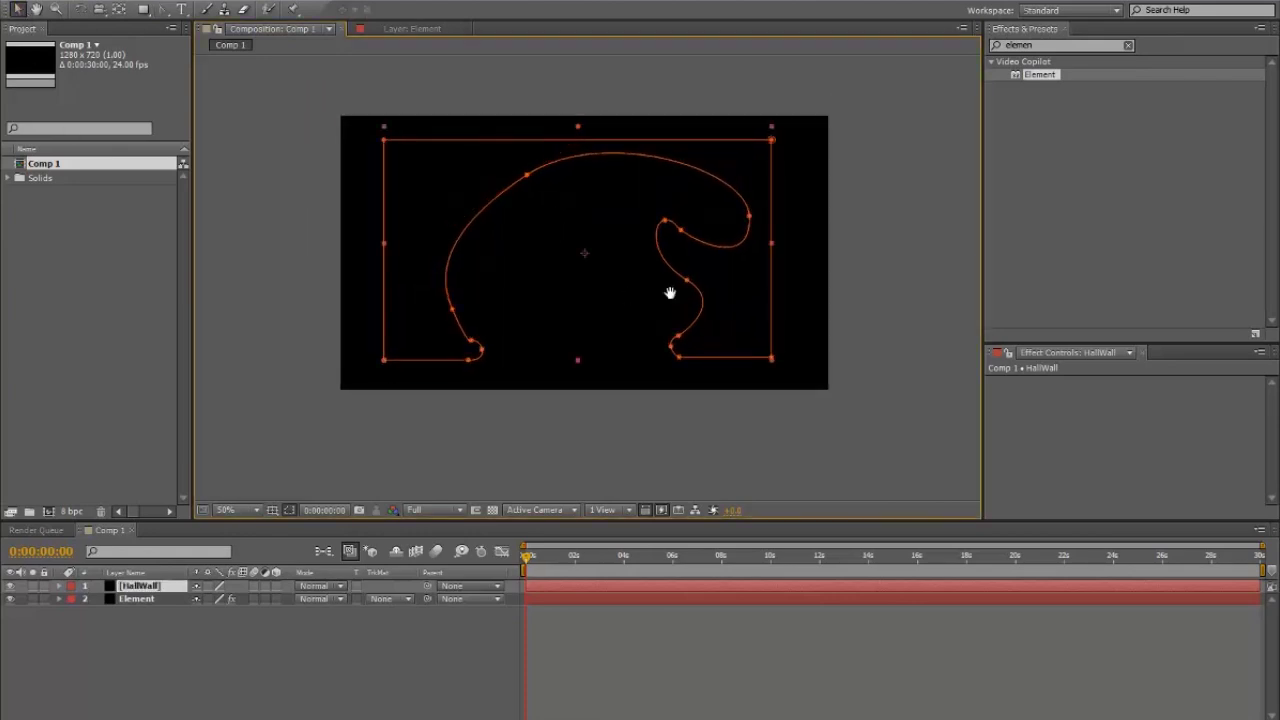
{"action": "left_click_drag", "start_coordinate": [671, 291], "coordinate": [671, 287]}
{"action": "left_click", "coordinate": [146, 10]}
{"action": "left_click_drag", "start_coordinate": [495, 341], "coordinate": [652, 349]}
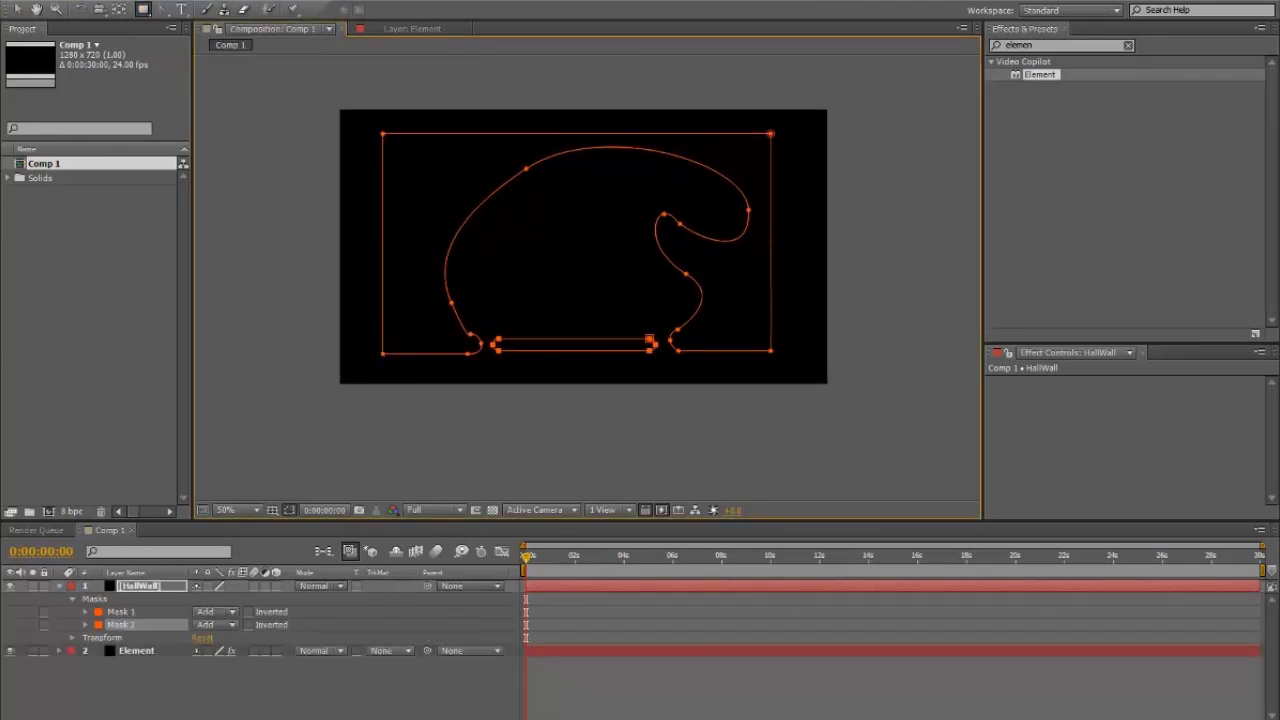
- Draw a long thin rectangular mask below the wall outline, bow its upper edge downward and pull its upper corners up and inward
{"action": "left_click", "coordinate": [143, 9]}
{"action": "left_click_drag", "start_coordinate": [398, 378], "coordinate": [755, 390]}
{"action": "left_click", "coordinate": [161, 9]}
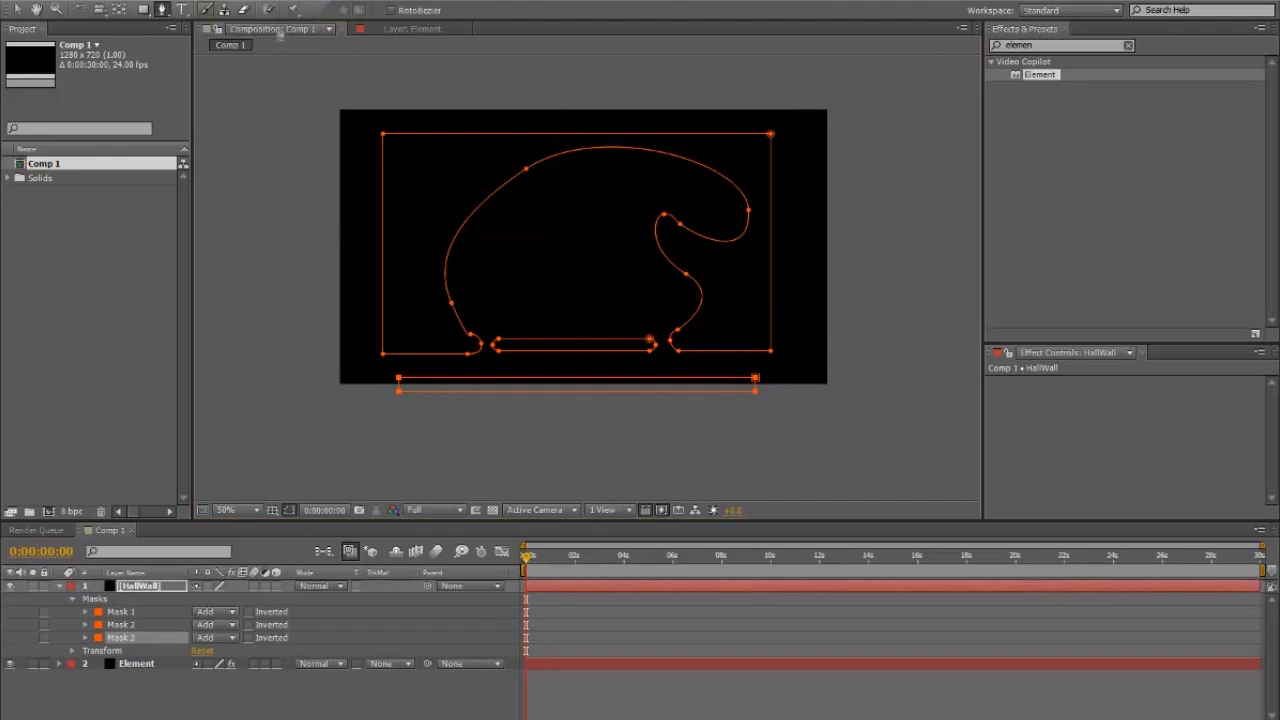
{"action": "left_click", "coordinate": [577, 379]}
{"action": "left_click", "coordinate": [17, 9]}
{"action": "left_click_drag", "start_coordinate": [561, 367], "coordinate": [577, 417]}
{"action": "left_click_drag", "start_coordinate": [398, 378], "coordinate": [426, 360]}
{"action": "left_click_drag", "start_coordinate": [755, 378], "coordinate": [733, 359]}
- Curve the lower edge of the bottom mask downward so it follows the bowed upper edge
{"action": "left_click_drag", "start_coordinate": [162, 9], "coordinate": [177, 66]}
{"action": "left_click", "coordinate": [177, 62]}
{"action": "left_click_drag", "start_coordinate": [577, 417], "coordinate": [697, 431]}
{"action": "left_click", "coordinate": [17, 9]}
{"action": "left_click_drag", "start_coordinate": [577, 430], "coordinate": [576, 417]}
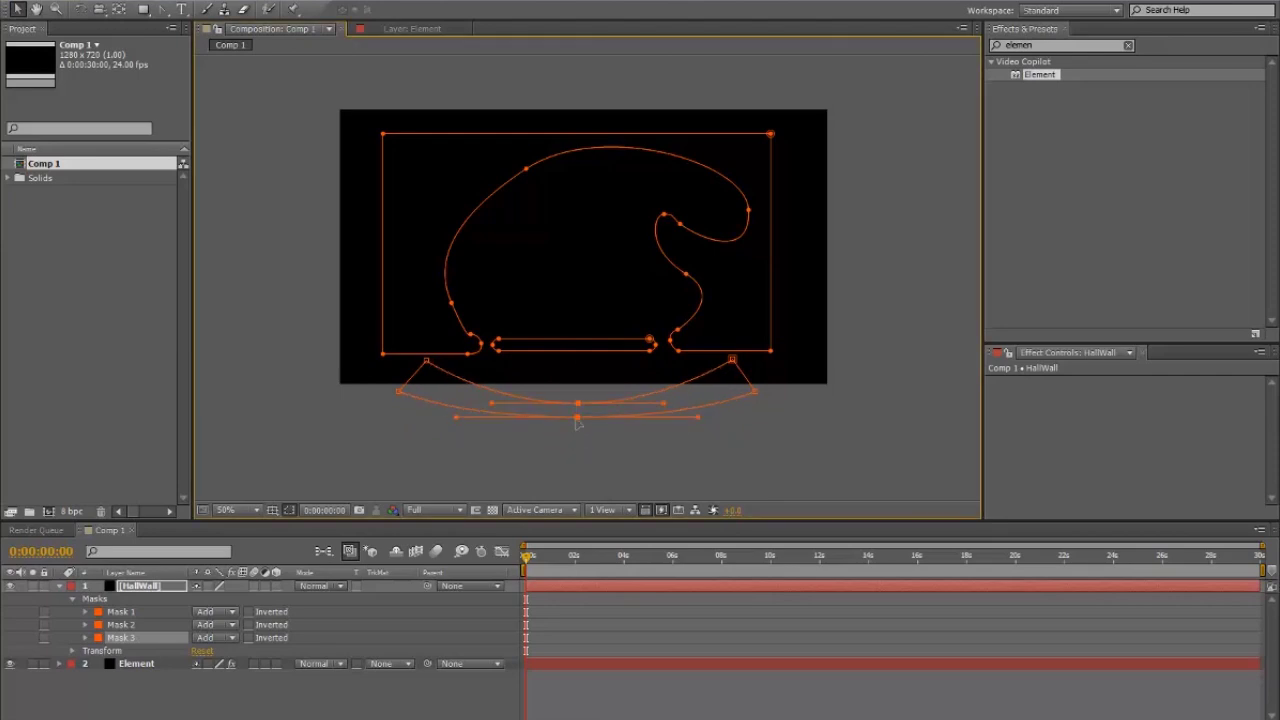
- Convert the upper corners of the bottom mask to smooth curves and deselect the mask
{"action": "left_click", "coordinate": [163, 11]}
{"action": "left_click", "coordinate": [733, 359]}
{"action": "left_click", "coordinate": [426, 360]}
{"action": "left_click", "coordinate": [399, 391]}
{"action": "left_click", "coordinate": [755, 391]}
{"action": "left_click", "coordinate": [399, 391]}
{"action": "left_click", "coordinate": [755, 391]}
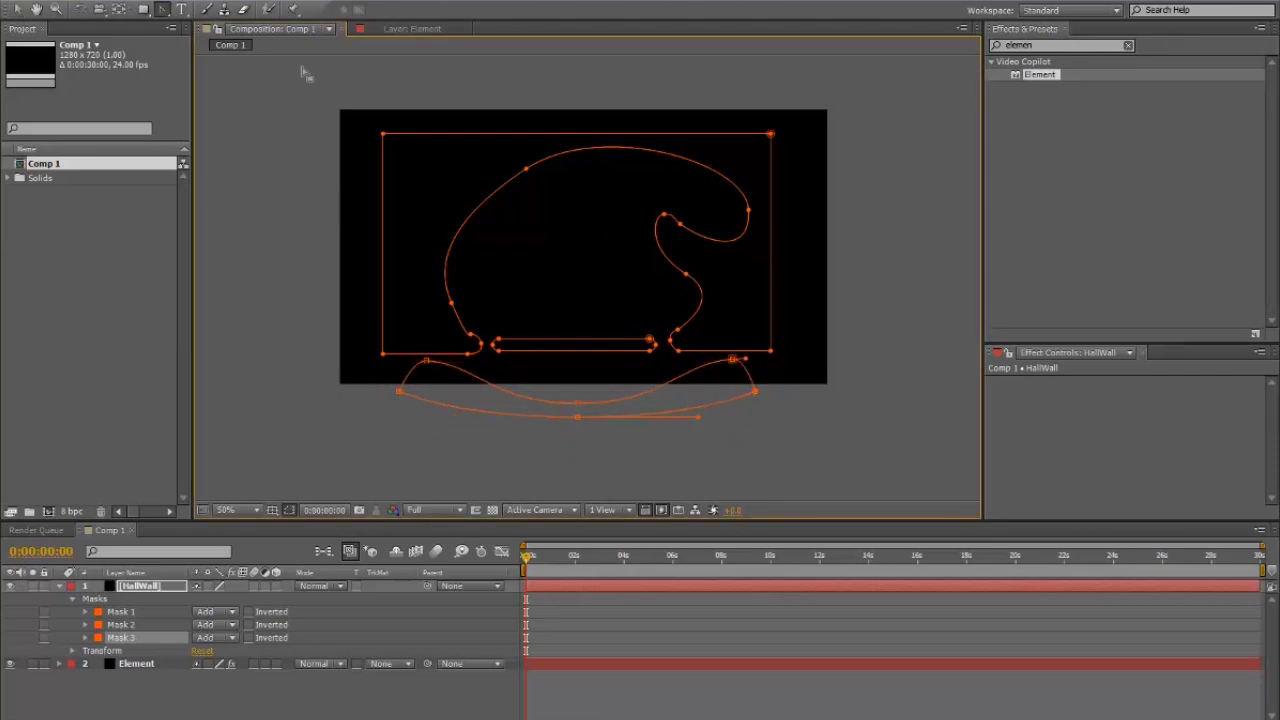
{"action": "left_click", "coordinate": [17, 9]}
{"action": "left_click", "coordinate": [923, 211]}
{"action": "left_click", "coordinate": [923, 213]}
{"action": "left_click", "coordinate": [546, 271]}
- Hide the HallWall layer and assign it as Path Layer 1 in the Element effect's custom text and masks settings
{"action": "left_click", "coordinate": [11, 587]}
{"action": "left_click", "coordinate": [137, 664]}
{"action": "left_click", "coordinate": [1060, 426]}
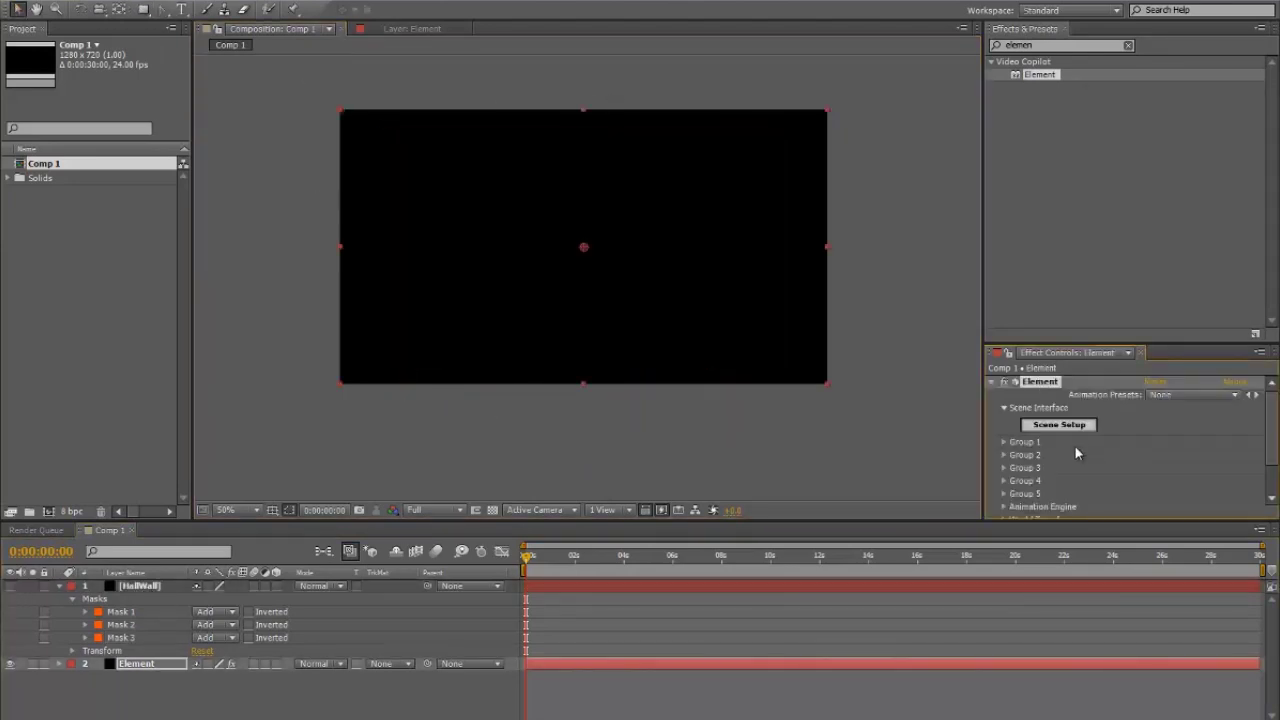
{"action": "scroll", "coordinate": [1075, 446], "scroll_direction": "down", "scroll_amount": 2}
{"action": "left_click", "coordinate": [1017, 498]}
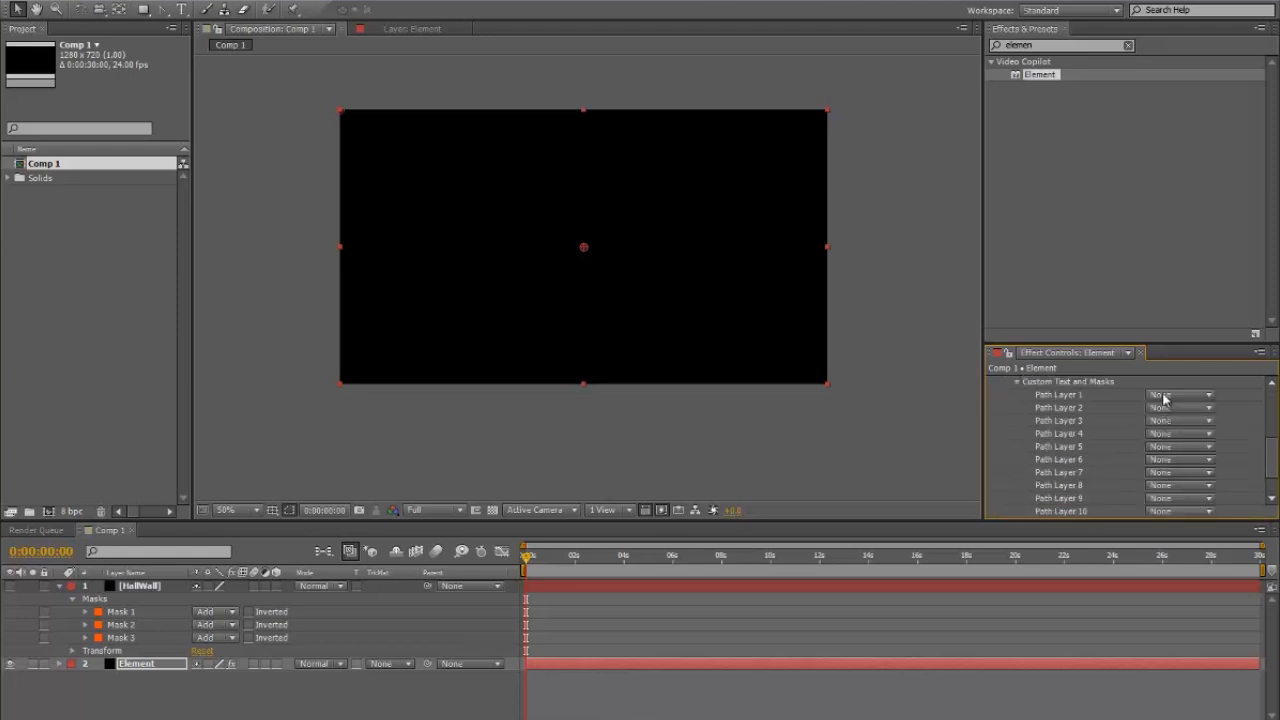
{"action": "left_click", "coordinate": [1165, 396]}
{"action": "left_click", "coordinate": [1196, 434]}
{"action": "scroll", "coordinate": [1048, 438], "scroll_direction": "up", "scroll_amount": 5}
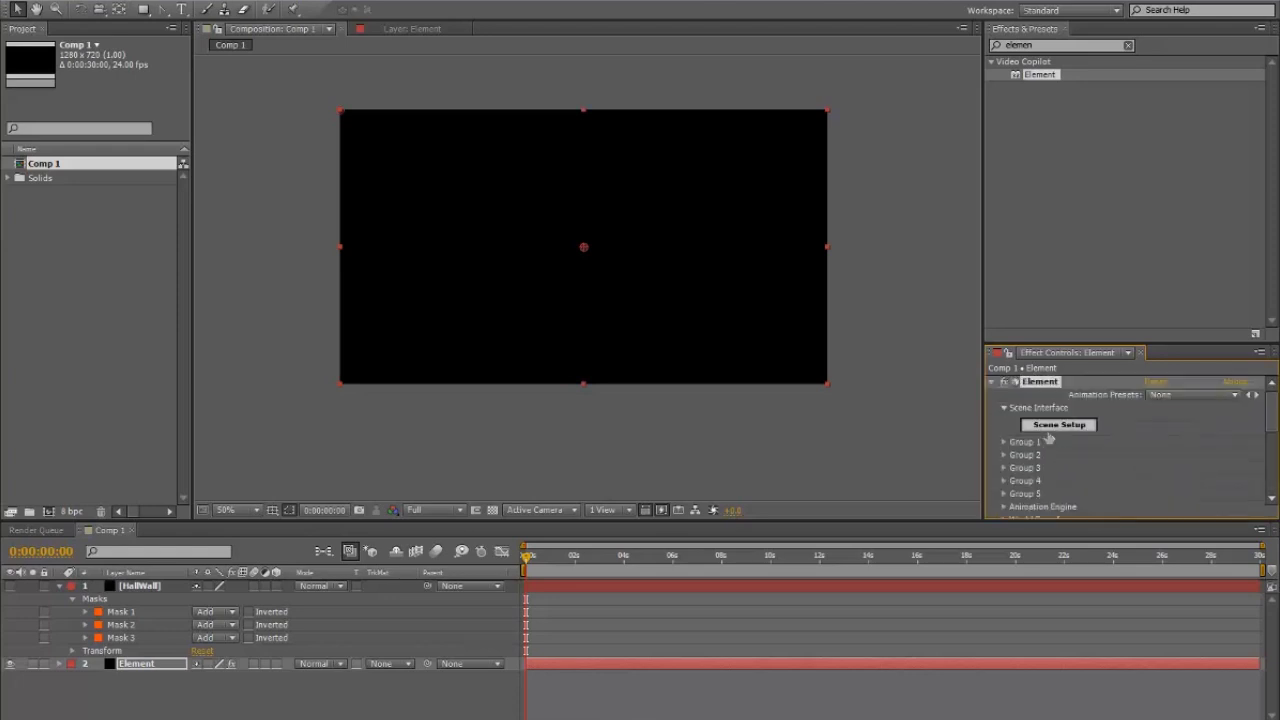
- Extrude the mask paths into a 3D model in Element's Scene Setup and set the path resolution to Ultra
{"action": "left_click", "coordinate": [1062, 425]}
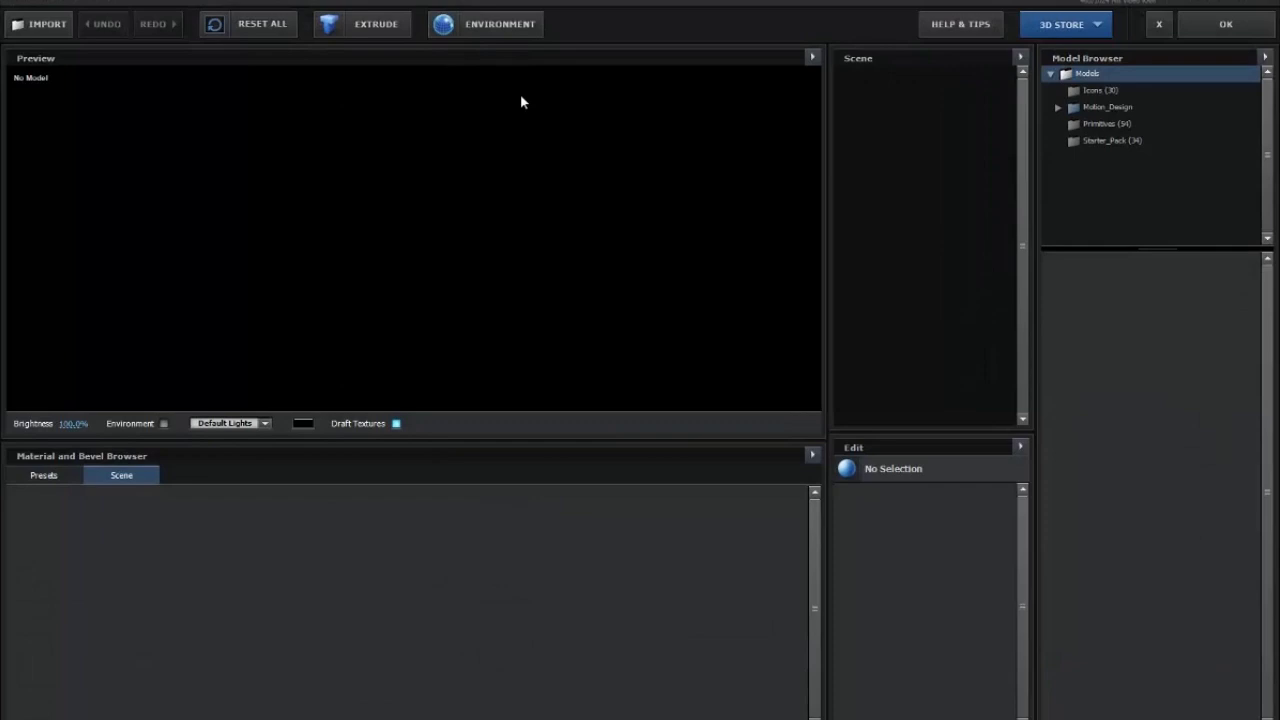
{"action": "left_click", "coordinate": [369, 17]}
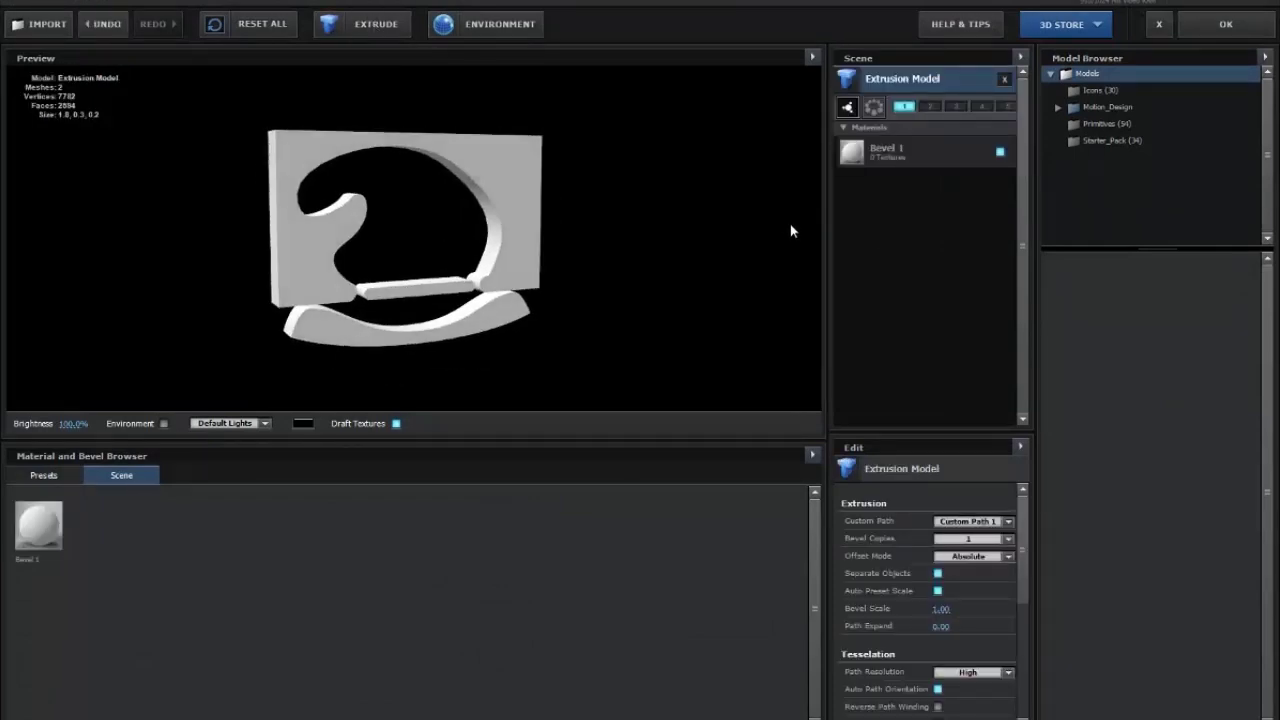
{"action": "left_click_drag", "start_coordinate": [322, 264], "coordinate": [798, 414]}
{"action": "scroll", "coordinate": [541, 248], "scroll_direction": "up", "scroll_amount": 3}
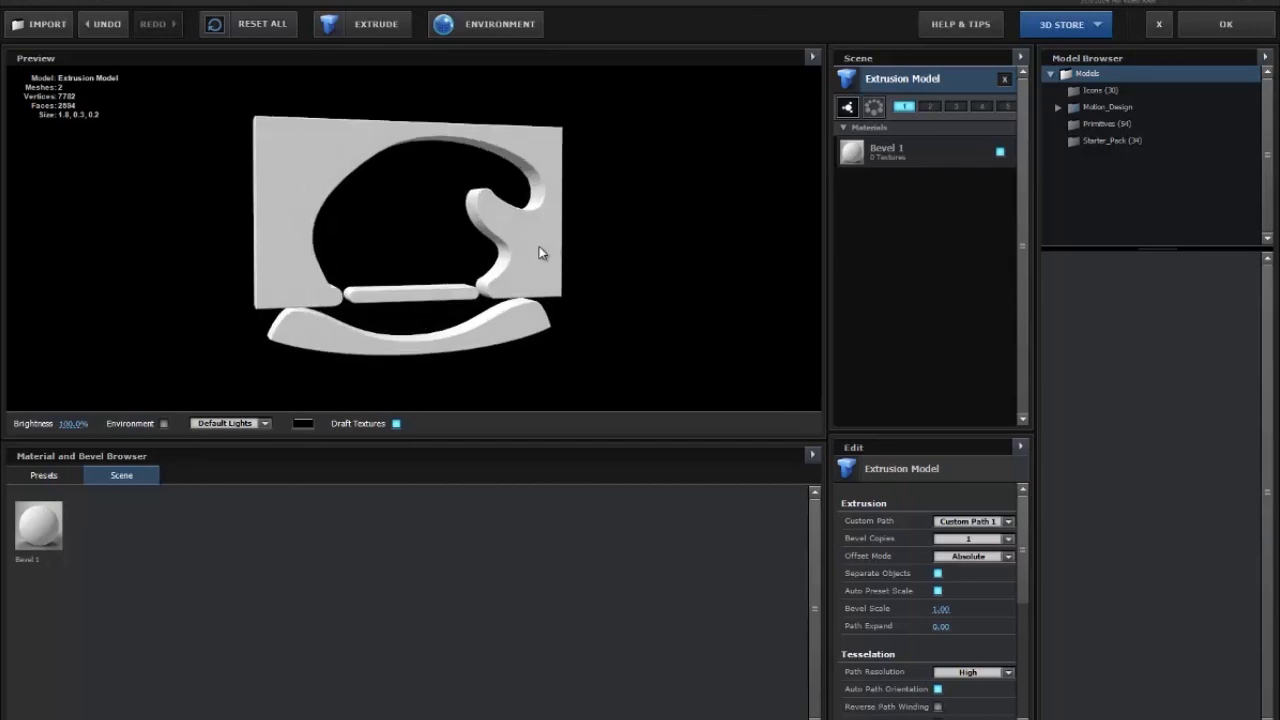
{"action": "mouse_move", "coordinate": [543, 249]}
{"action": "left_mouse_down"}
{"action": "mouse_move", "coordinate": [600, 249]}
{"action": "mouse_move", "coordinate": [554, 236]}
{"action": "left_mouse_up"}
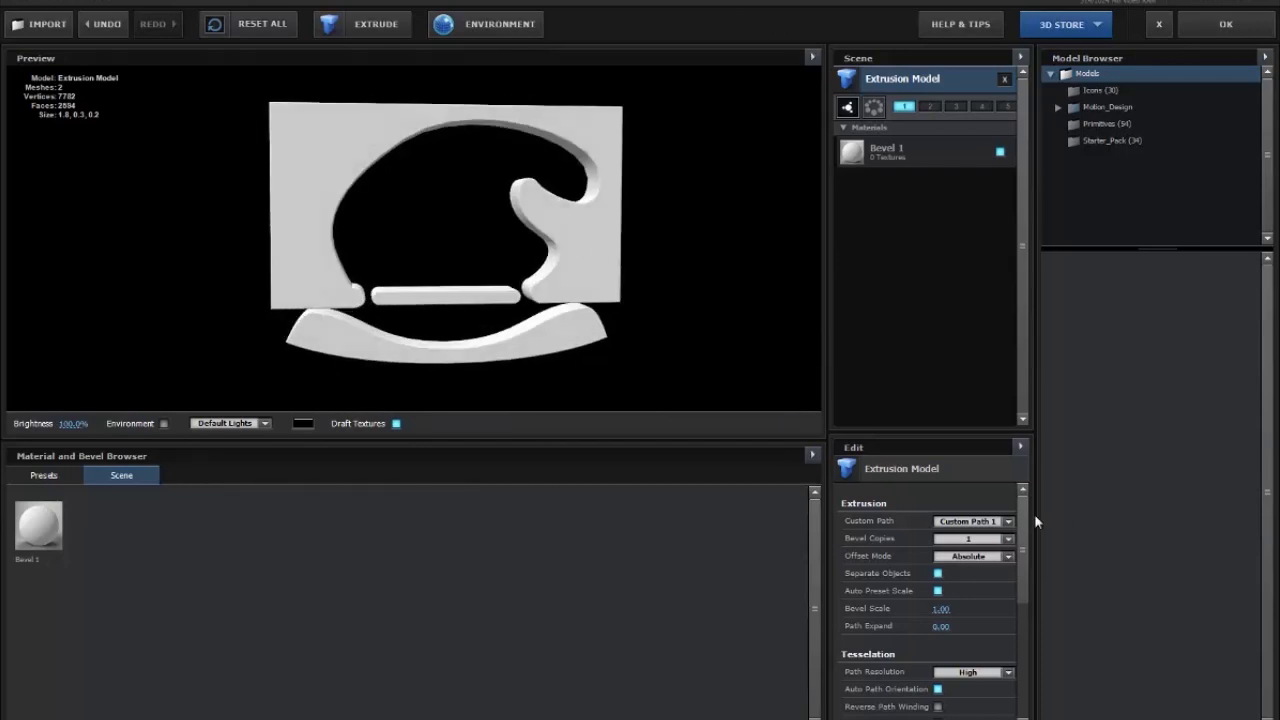
{"action": "left_click", "coordinate": [1008, 672]}
{"action": "left_click", "coordinate": [966, 640]}
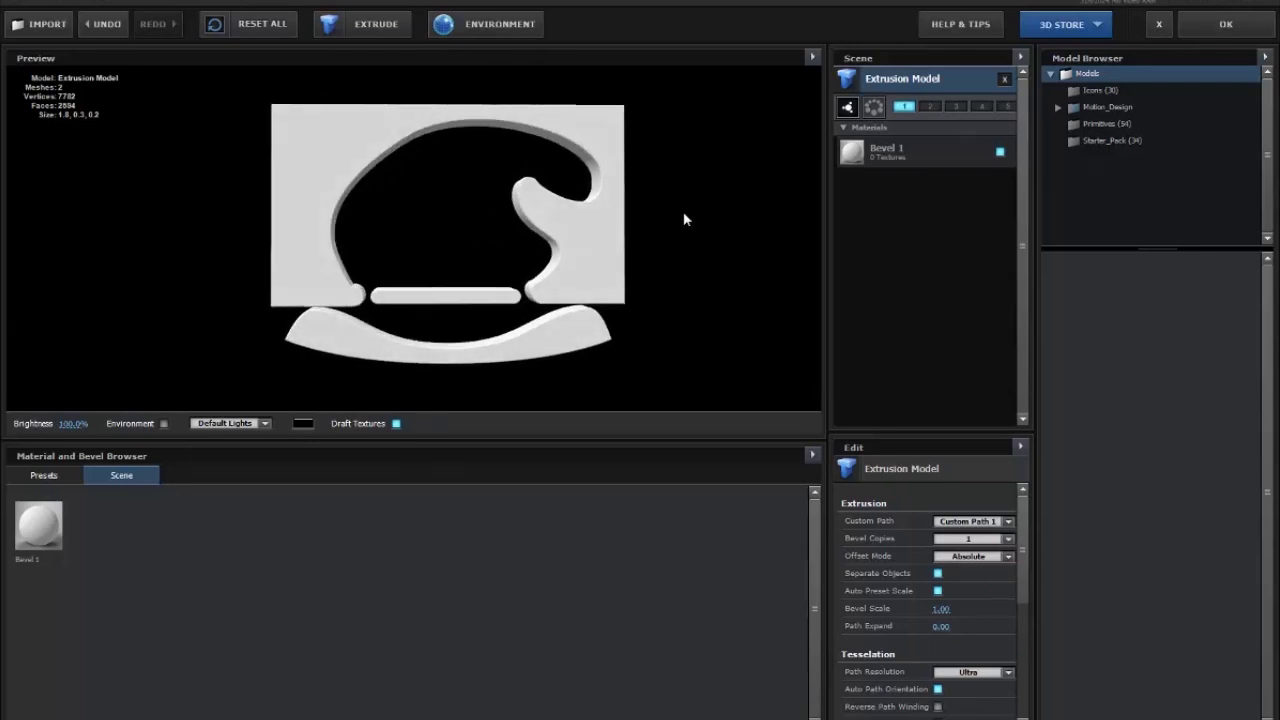
- Set the Extrude value of Bevel 1 to 0.00 and enable Bevel Backside
{"action": "left_click", "coordinate": [886, 150]}
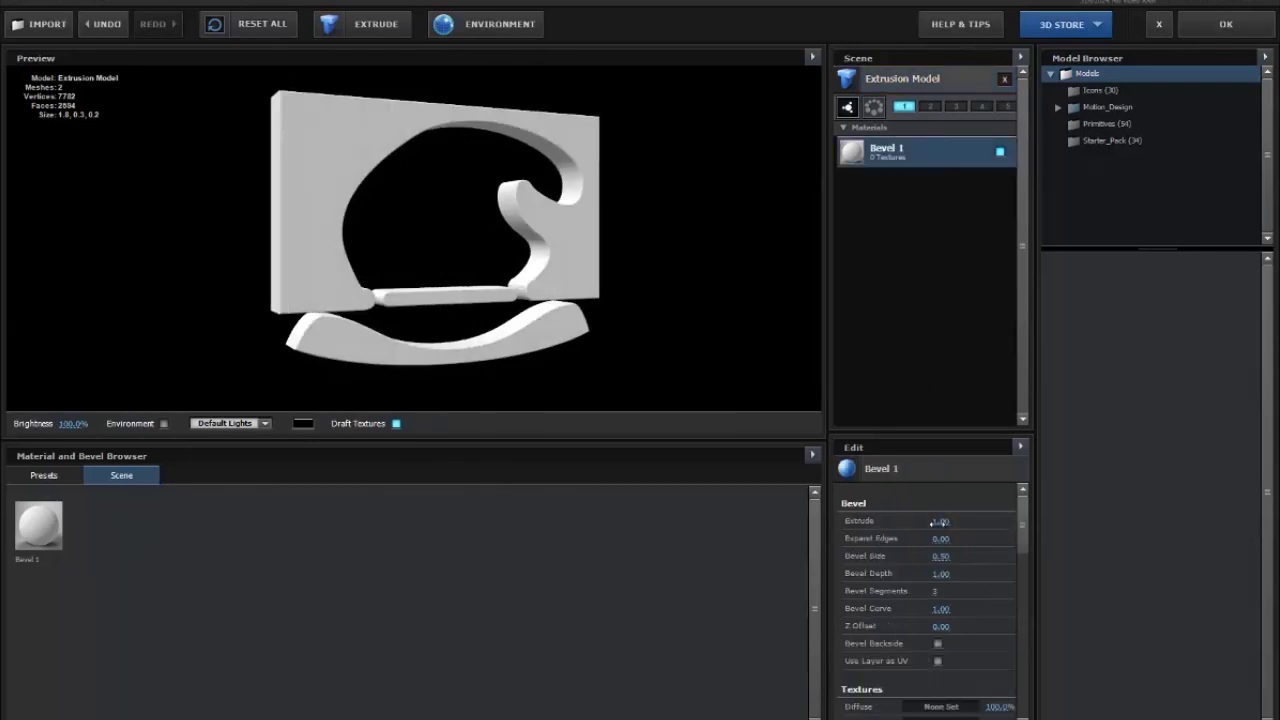
{"action": "left_click_drag", "start_coordinate": [940, 521], "coordinate": [783, 525]}
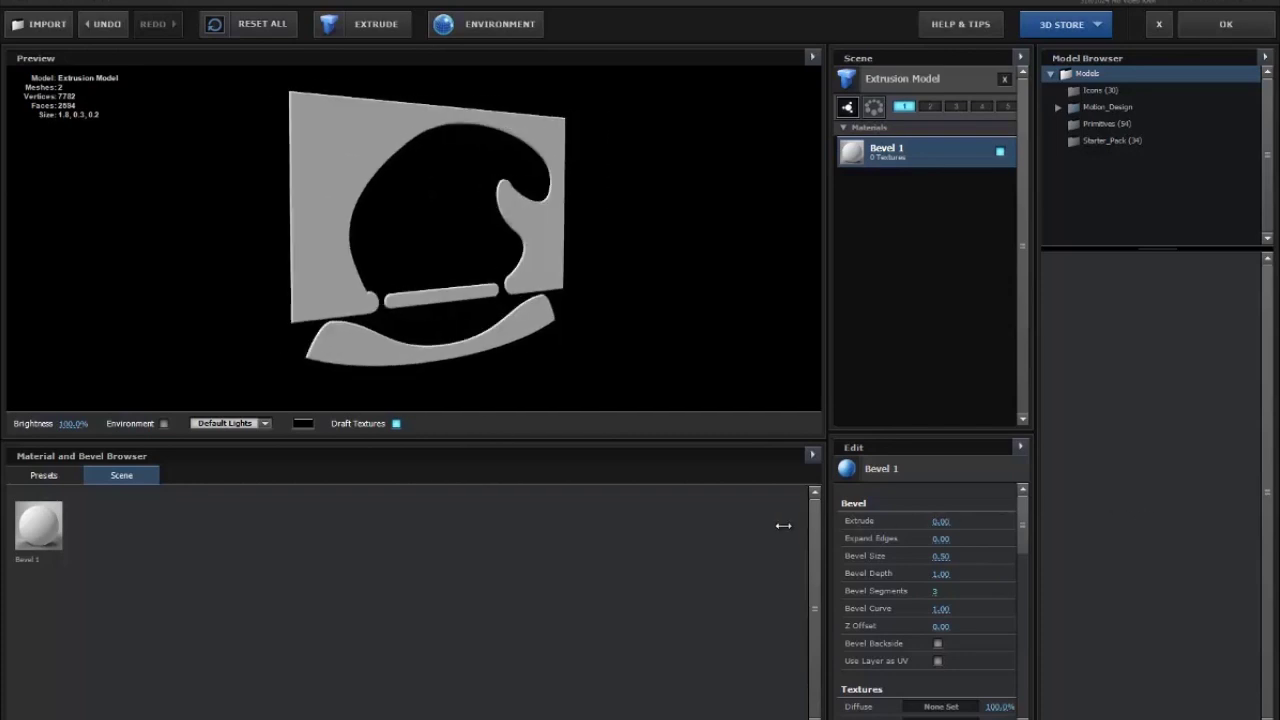
{"action": "left_click", "coordinate": [938, 644]}
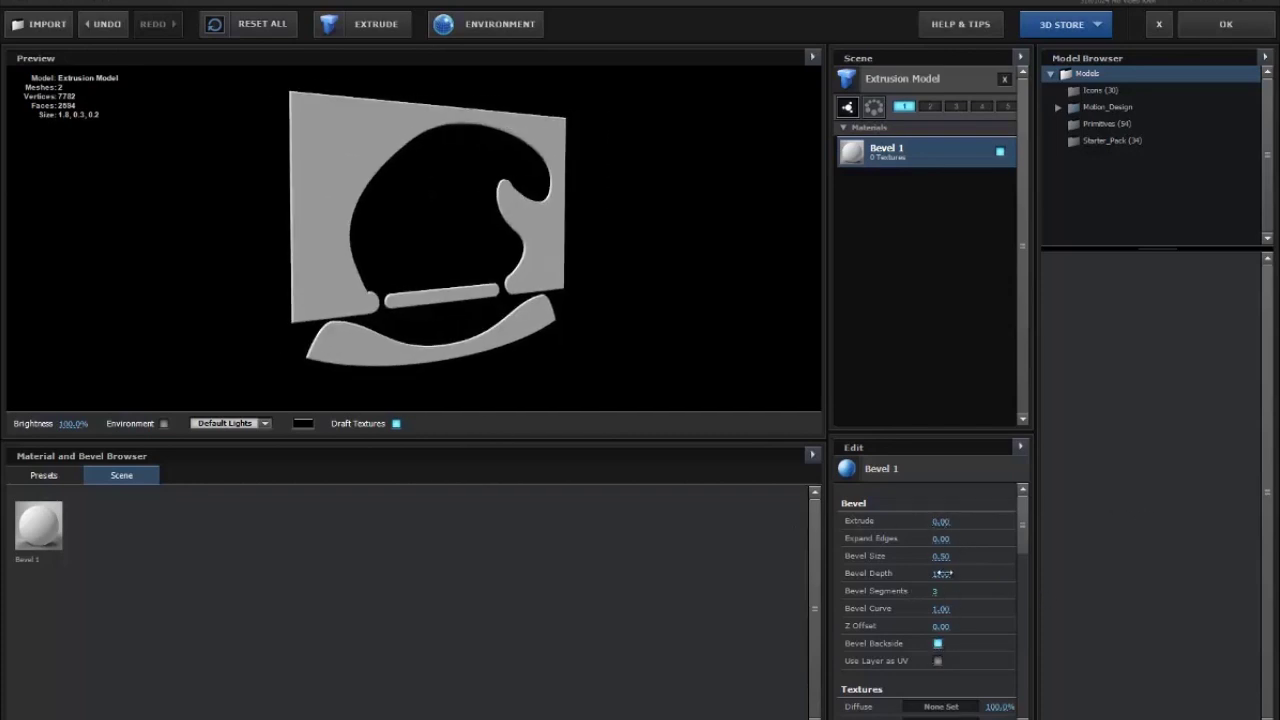
- Increase the Bevel Depth of Bevel 1 to 36.30 and its Bevel Size to 0.73
{"action": "left_click_drag", "start_coordinate": [1213, 573], "coordinate": [1225, 260]}
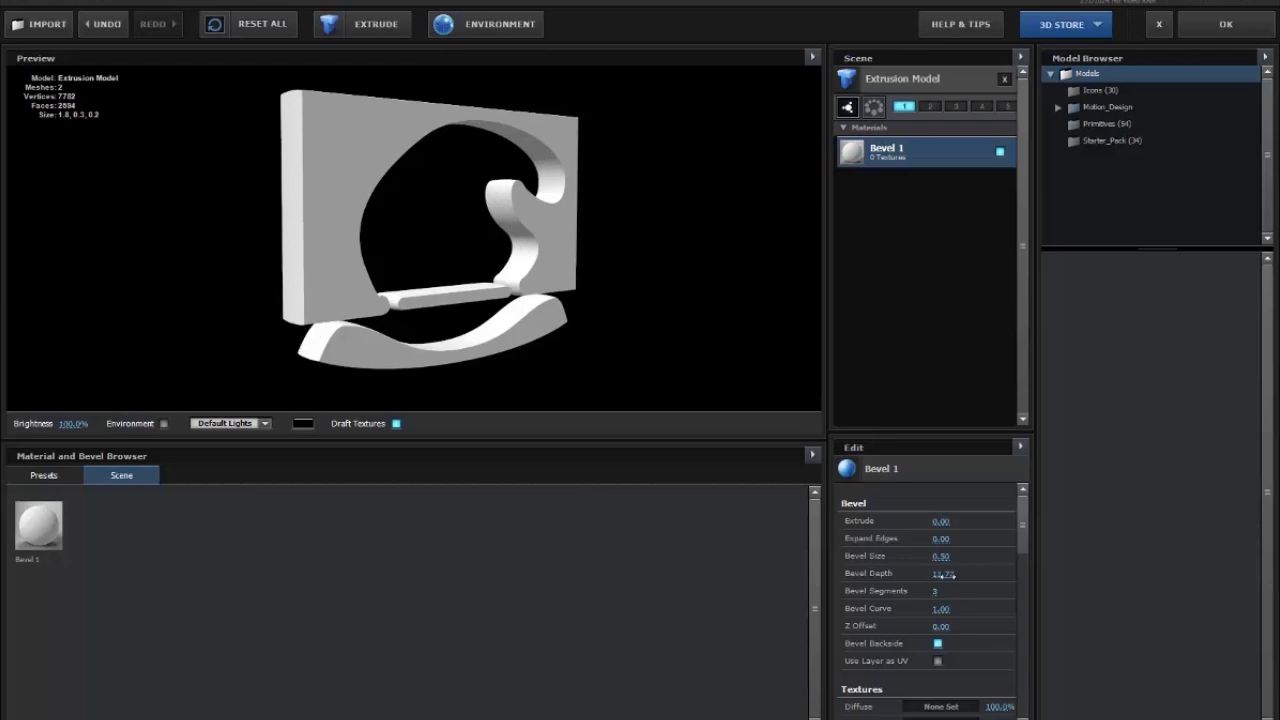
{"action": "left_click_drag", "start_coordinate": [945, 574], "coordinate": [955, 218]}
{"action": "left_click_drag", "start_coordinate": [970, 113], "coordinate": [998, 436]}
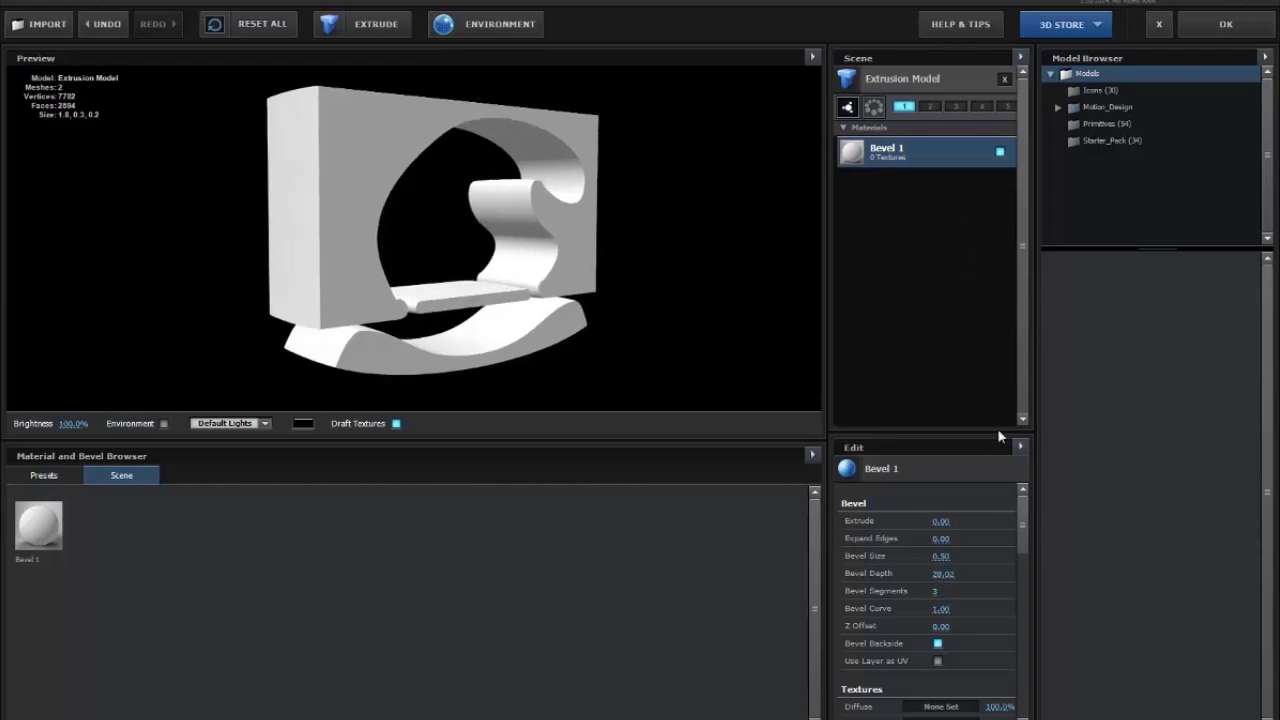
{"action": "left_click_drag", "start_coordinate": [978, 230], "coordinate": [982, 160]}
{"action": "left_click_drag", "start_coordinate": [714, 162], "coordinate": [678, 155]}
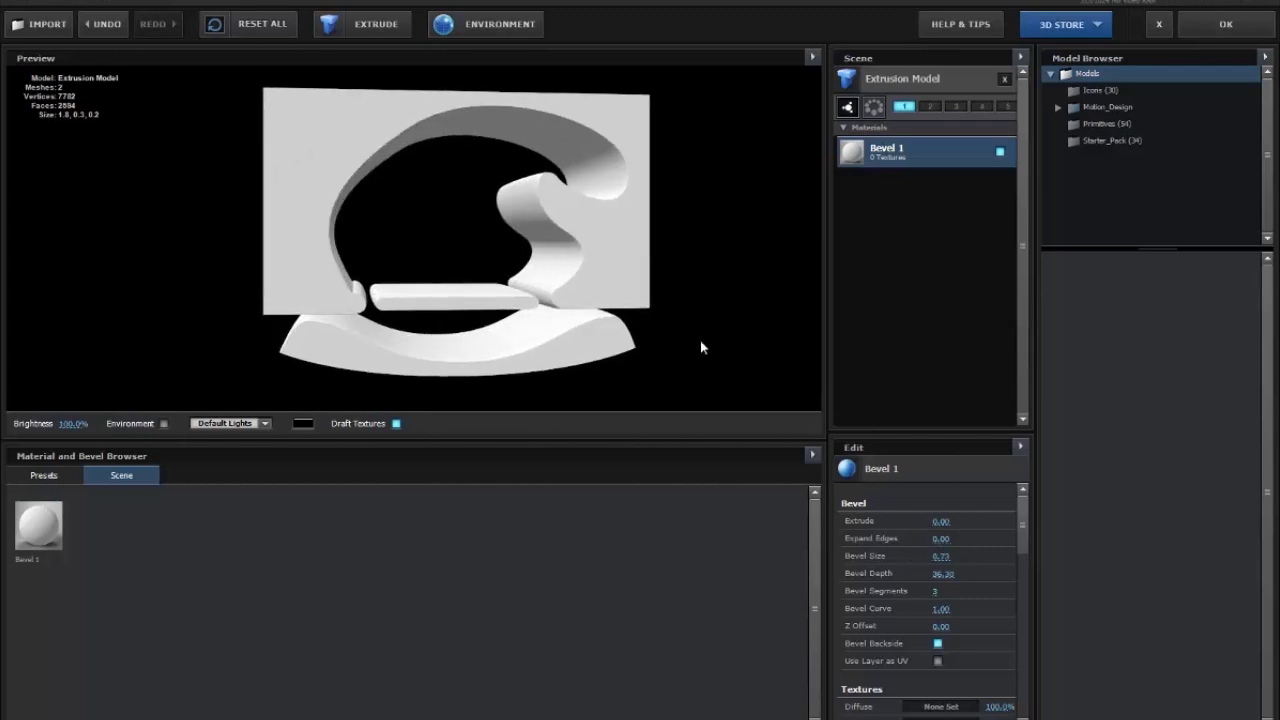
- Set Expand Edges of Bevel 1 to -0.77 and Bevel Size to 1.10
{"action": "left_click_drag", "start_coordinate": [941, 539], "coordinate": [813, 457]}
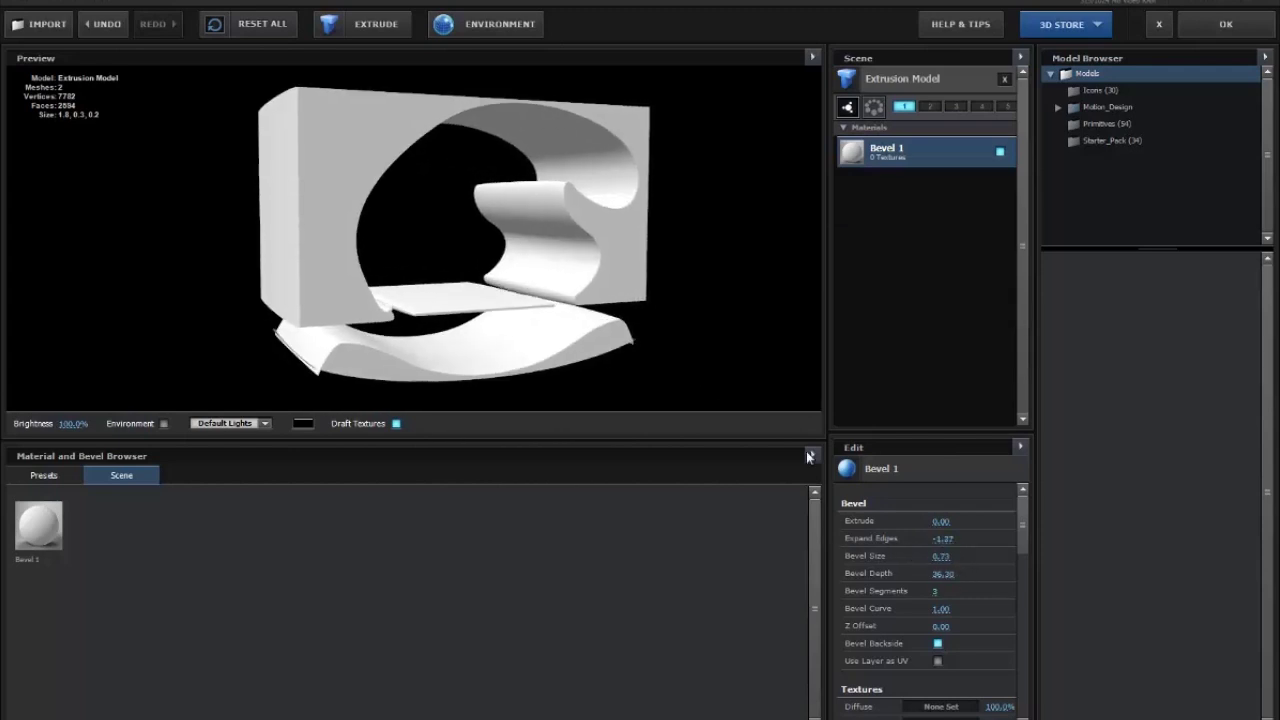
{"action": "left_click_drag", "start_coordinate": [738, 315], "coordinate": [916, 295]}
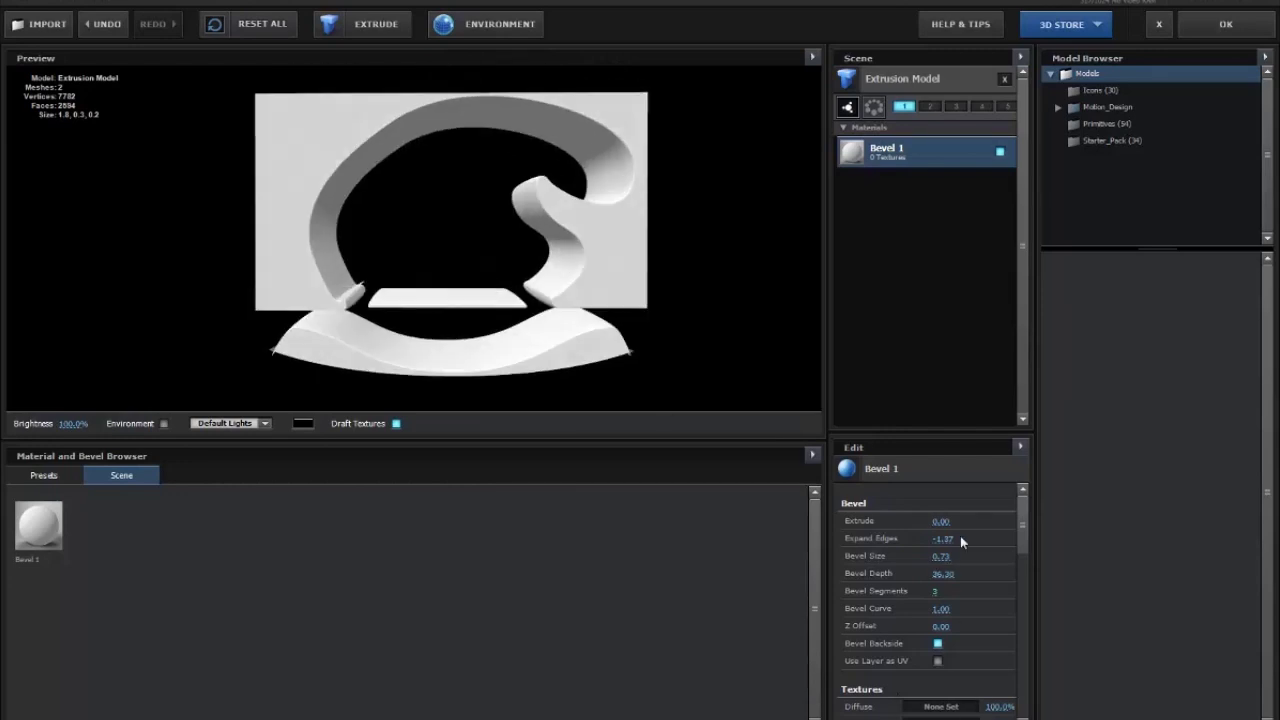
{"action": "mouse_move", "coordinate": [960, 541]}
{"action": "left_mouse_down"}
{"action": "mouse_move", "coordinate": [988, 538]}
{"action": "mouse_move", "coordinate": [946, 556]}
{"action": "mouse_move", "coordinate": [980, 556]}
{"action": "mouse_move", "coordinate": [952, 560]}
{"action": "left_mouse_up"}
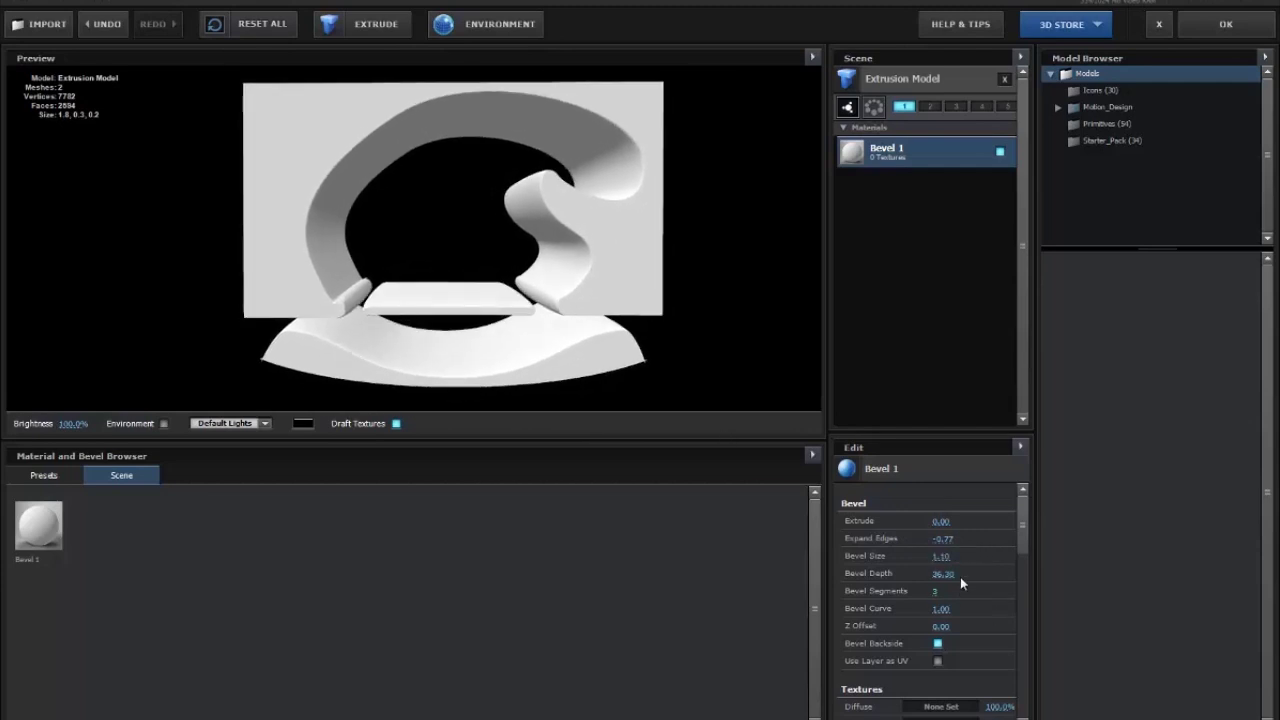
- Set Expand Edges of Bevel 1 to -0.37 and Bevel Curve to 0.00
{"action": "left_click_drag", "start_coordinate": [955, 538], "coordinate": [972, 537]}
{"action": "left_click_drag", "start_coordinate": [666, 328], "coordinate": [667, 330]}
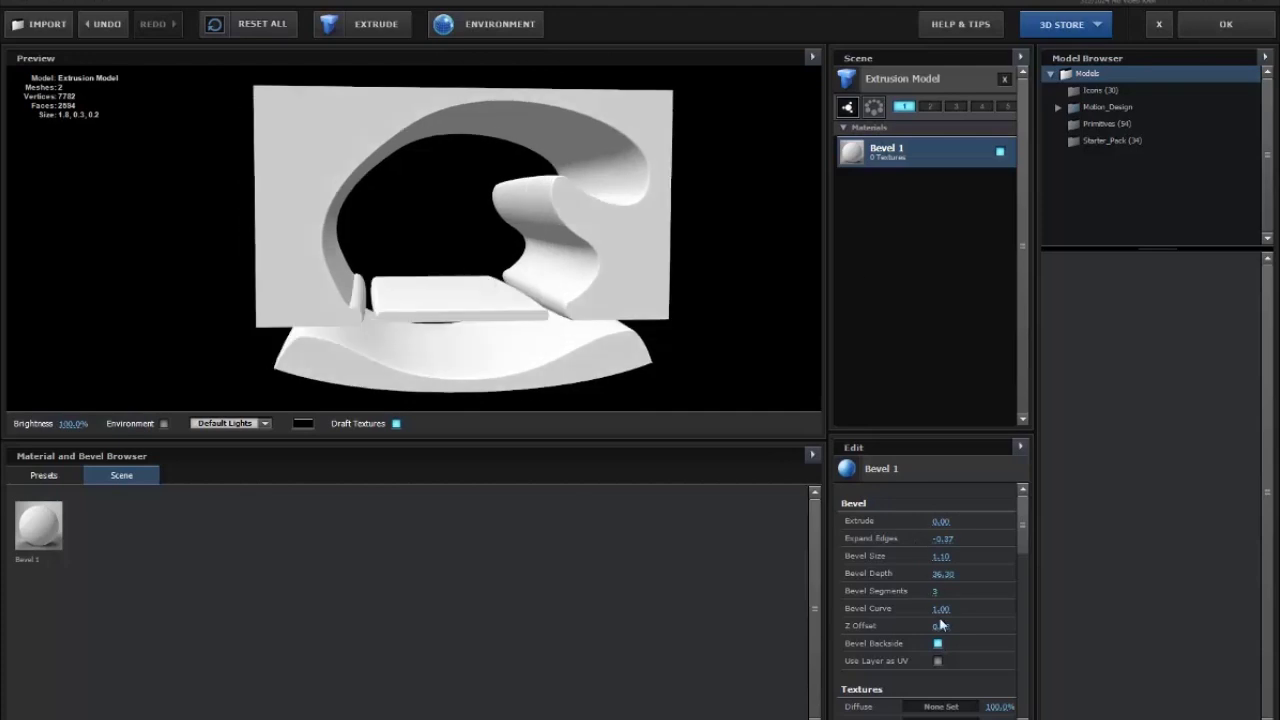
{"action": "type", "text": "0"}
{"action": "left_click", "coordinate": [991, 569]}
{"action": "left_click_drag", "start_coordinate": [667, 189], "coordinate": [699, 222]}
- Reduce the Bevel Depth of Bevel 1 to 21.19 and set its Bevel Curve to -1.00
{"action": "left_click_drag", "start_coordinate": [821, 564], "coordinate": [521, 567]}
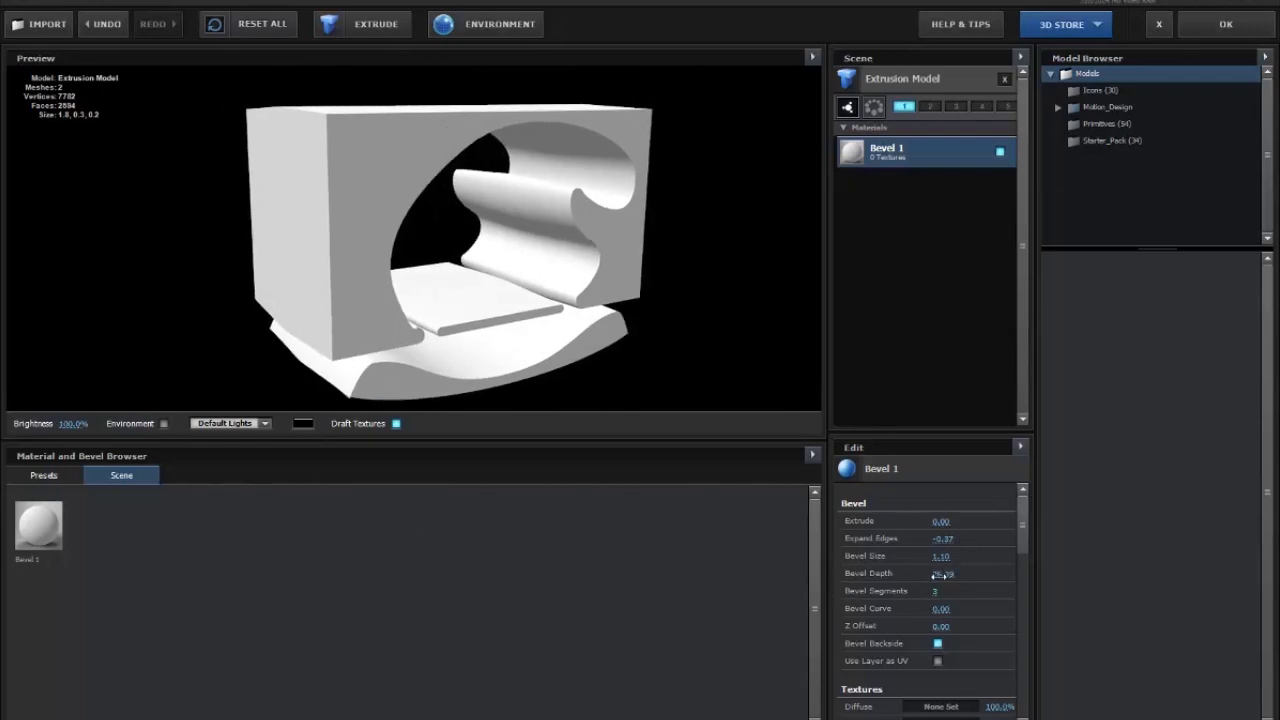
{"action": "left_click_drag", "start_coordinate": [939, 576], "coordinate": [509, 542]}
{"action": "left_click_drag", "start_coordinate": [940, 609], "coordinate": [369, 658]}
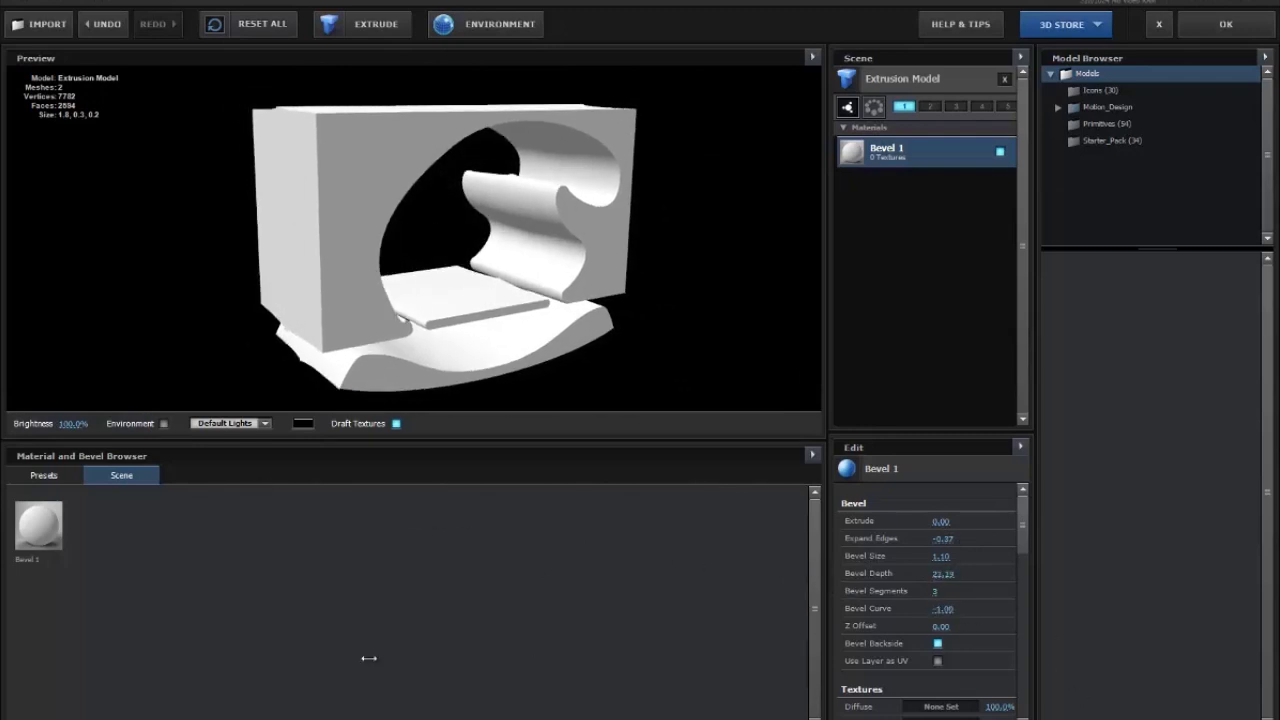
- Raise the Bevel Segments of Bevel 1 to 14 and reduce its Bevel Depth to 13.71
{"action": "left_click_drag", "start_coordinate": [666, 322], "coordinate": [659, 286]}
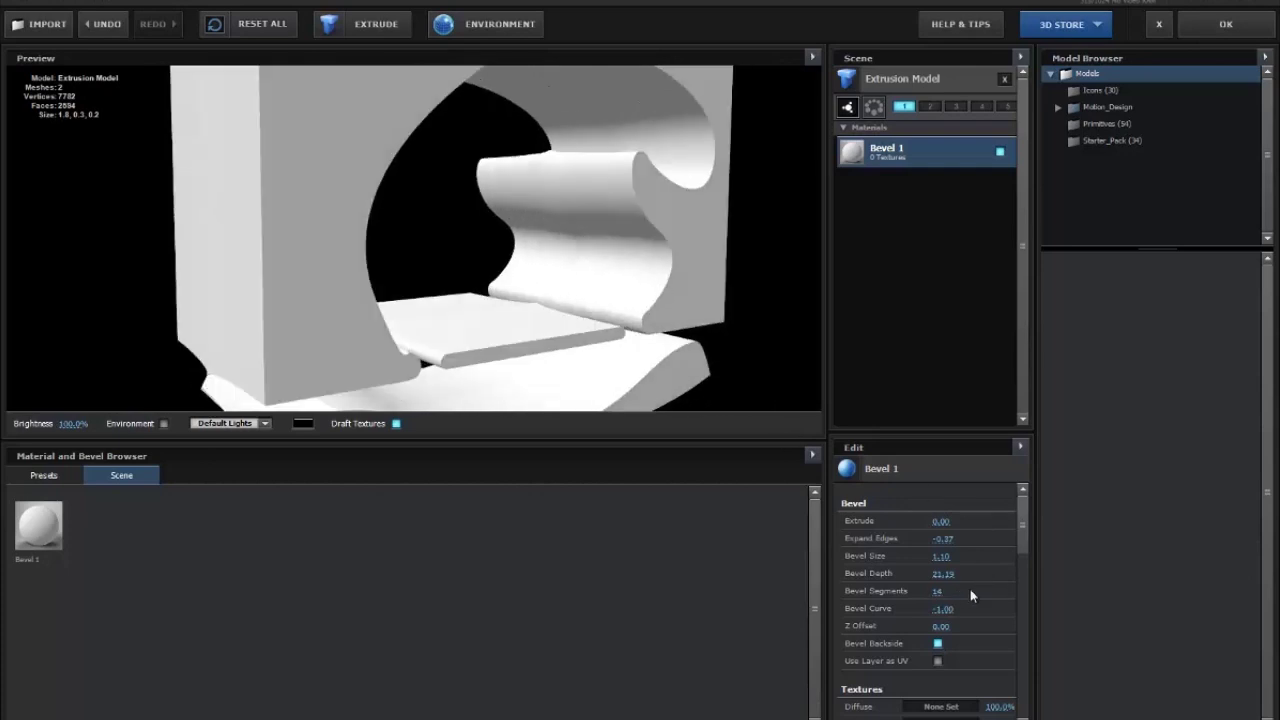
{"action": "left_click_drag", "start_coordinate": [748, 298], "coordinate": [697, 292]}
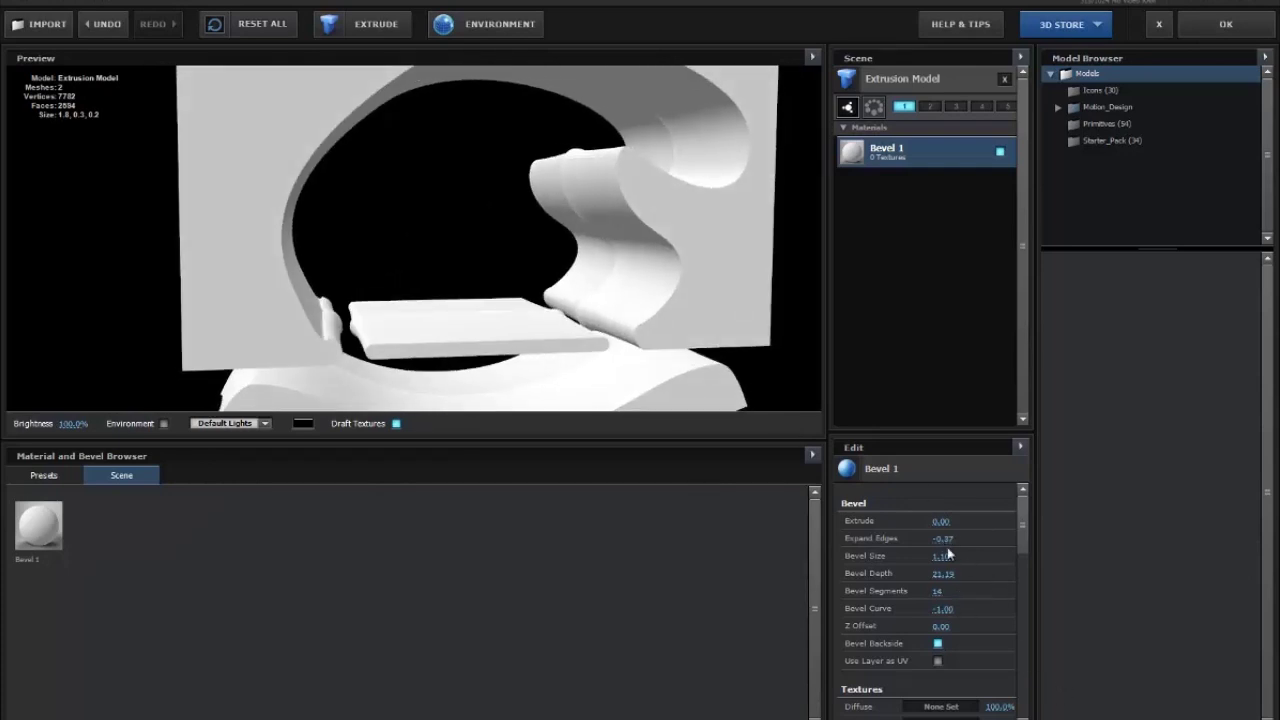
{"action": "left_click_drag", "start_coordinate": [945, 576], "coordinate": [200, 515]}
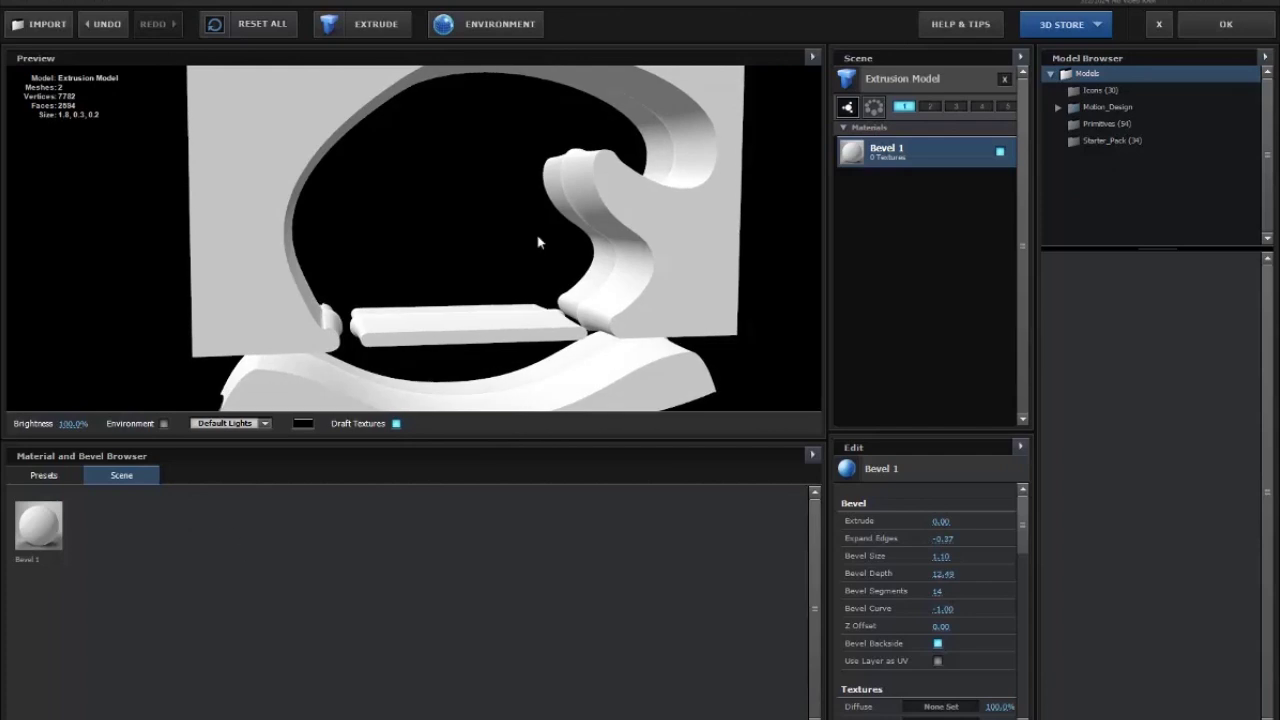
{"action": "mouse_move", "coordinate": [538, 243]}
{"action": "left_mouse_down"}
{"action": "mouse_move", "coordinate": [574, 243]}
{"action": "mouse_move", "coordinate": [558, 240]}
{"action": "left_mouse_up"}
{"action": "left_click_drag", "start_coordinate": [947, 576], "coordinate": [1050, 573]}
{"action": "left_click_drag", "start_coordinate": [657, 255], "coordinate": [601, 249]}
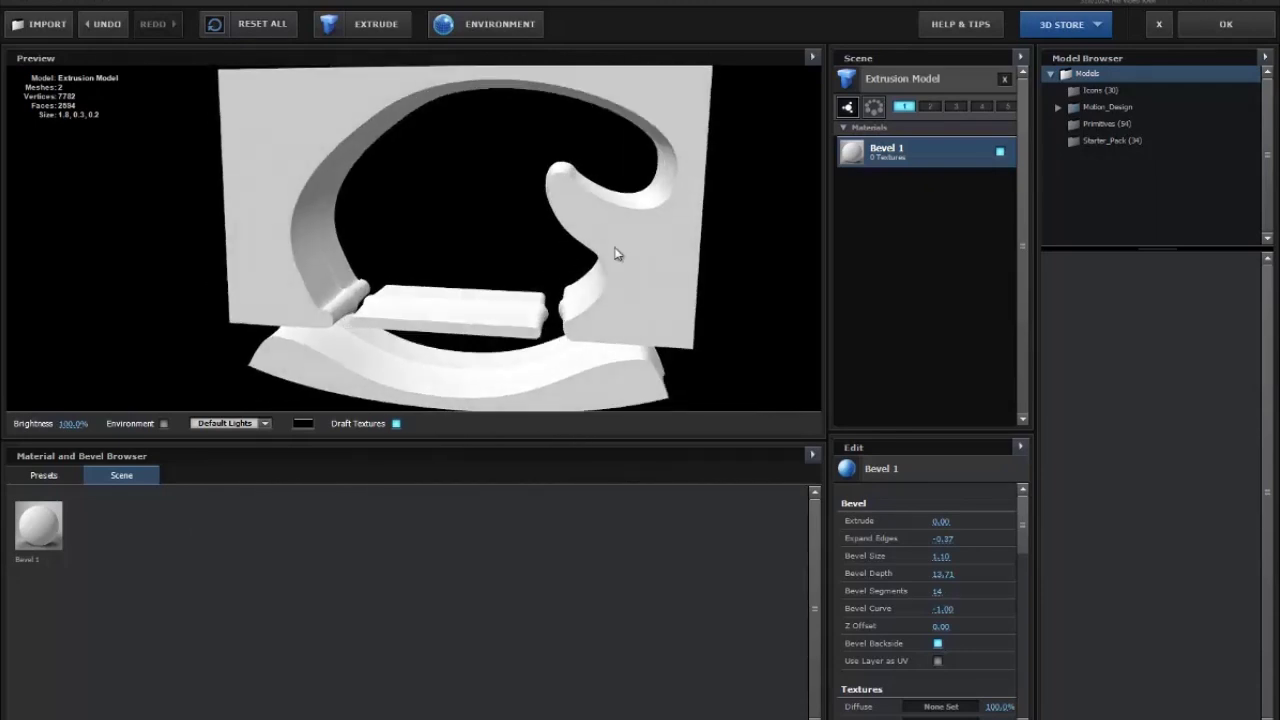
- Set the extrusion model's Bevel Copies to 2
{"action": "left_click_drag", "start_coordinate": [602, 255], "coordinate": [610, 250]}
{"action": "left_click", "coordinate": [908, 80]}
{"action": "left_click", "coordinate": [1008, 538]}
{"action": "left_click", "coordinate": [985, 558]}
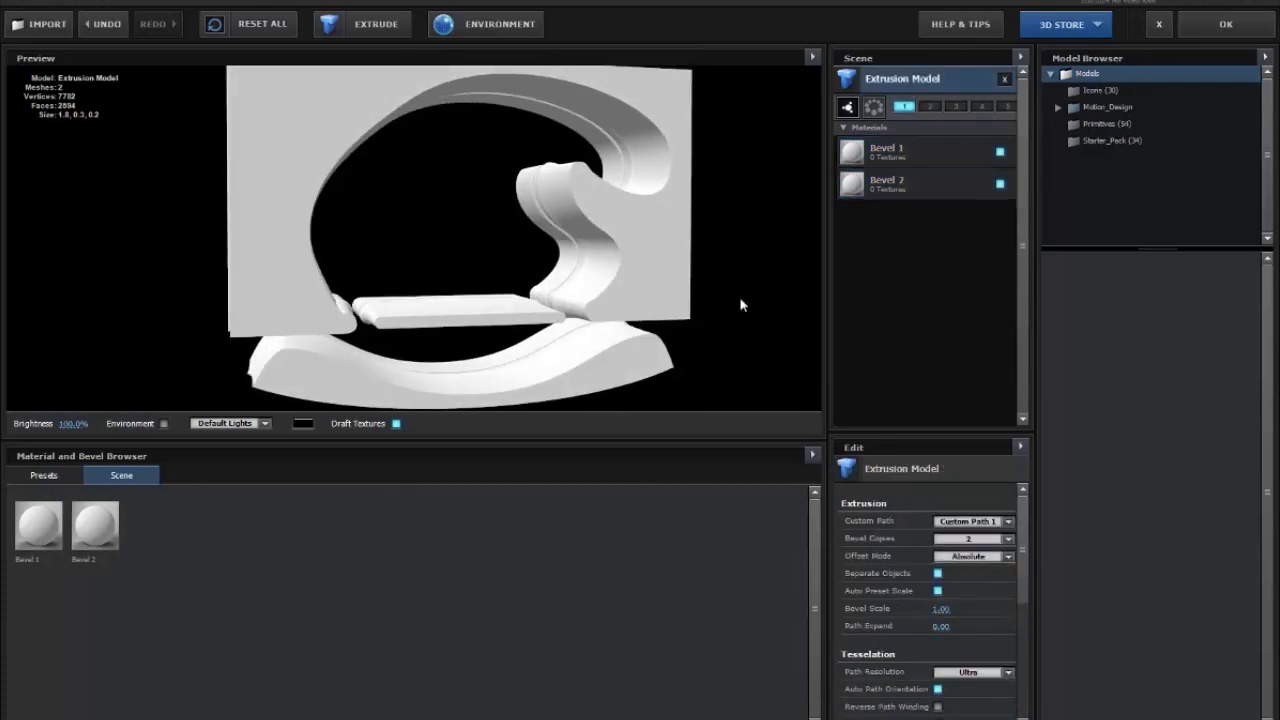
- Enable Bevel Backside on Bevel 2 and set its Extrude value to 0.12
{"action": "left_click", "coordinate": [942, 182]}
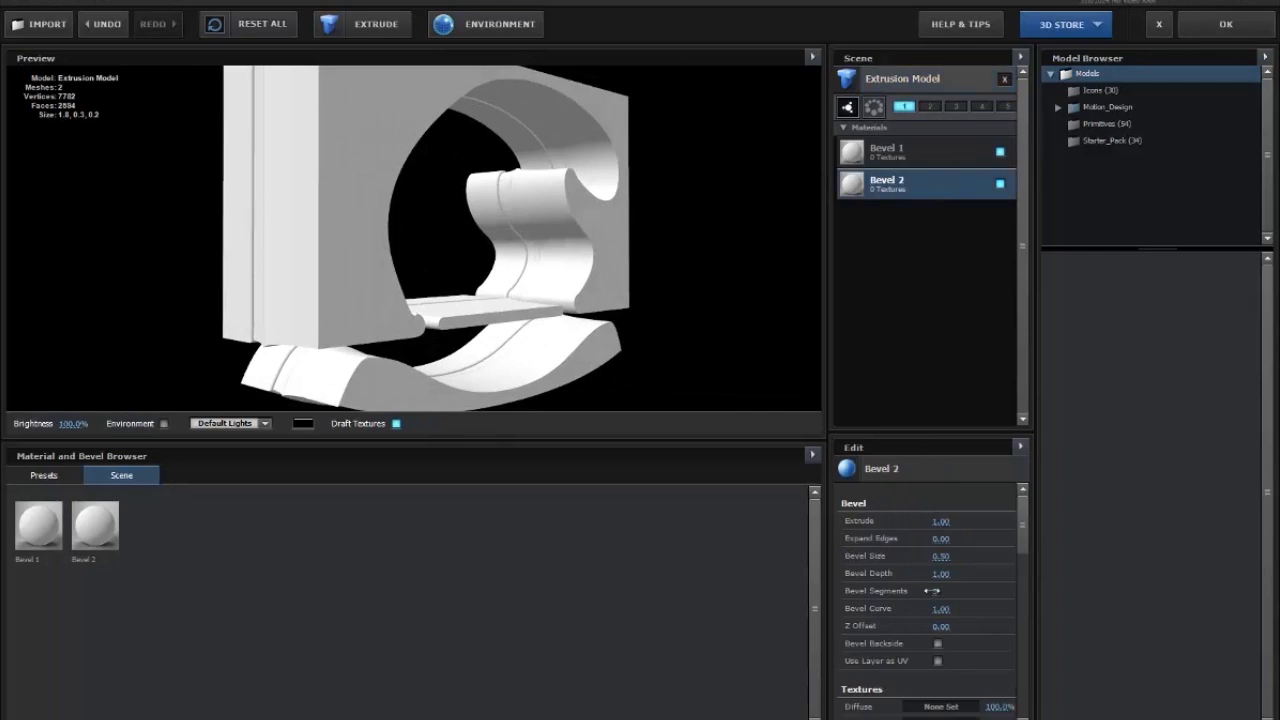
{"action": "left_click", "coordinate": [938, 643]}
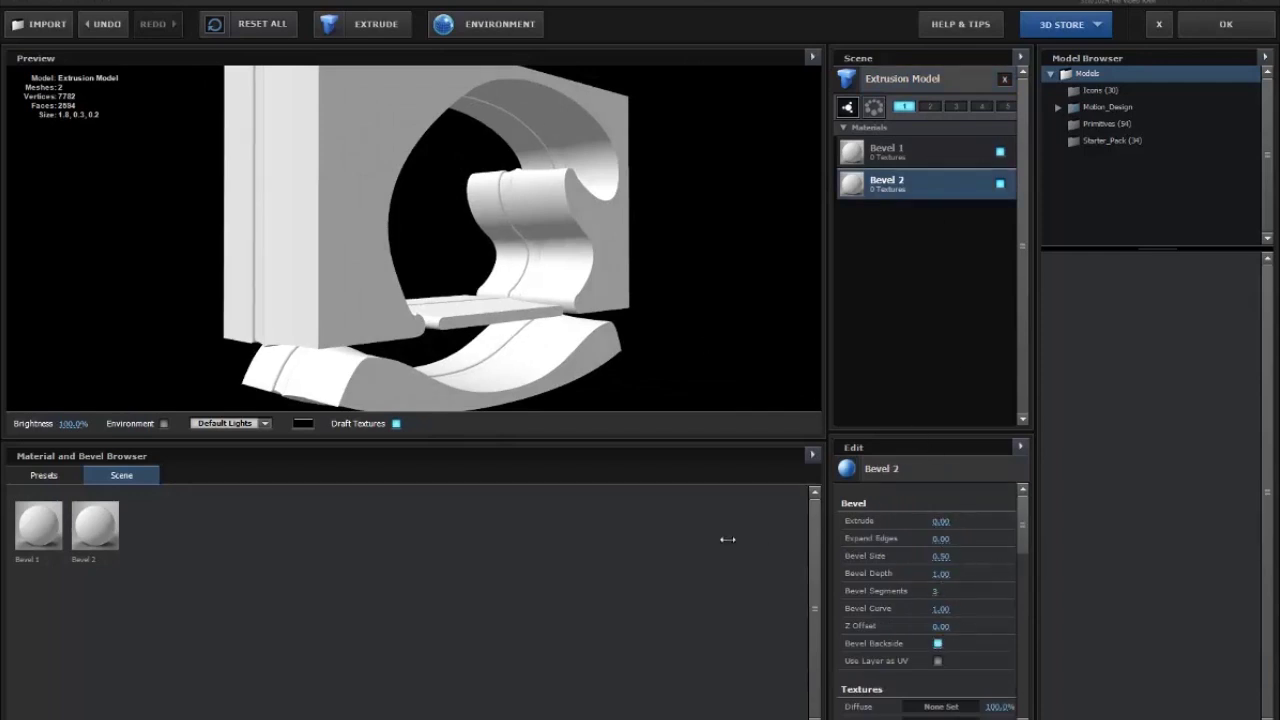
{"action": "left_click_drag", "start_coordinate": [727, 539], "coordinate": [737, 539]}
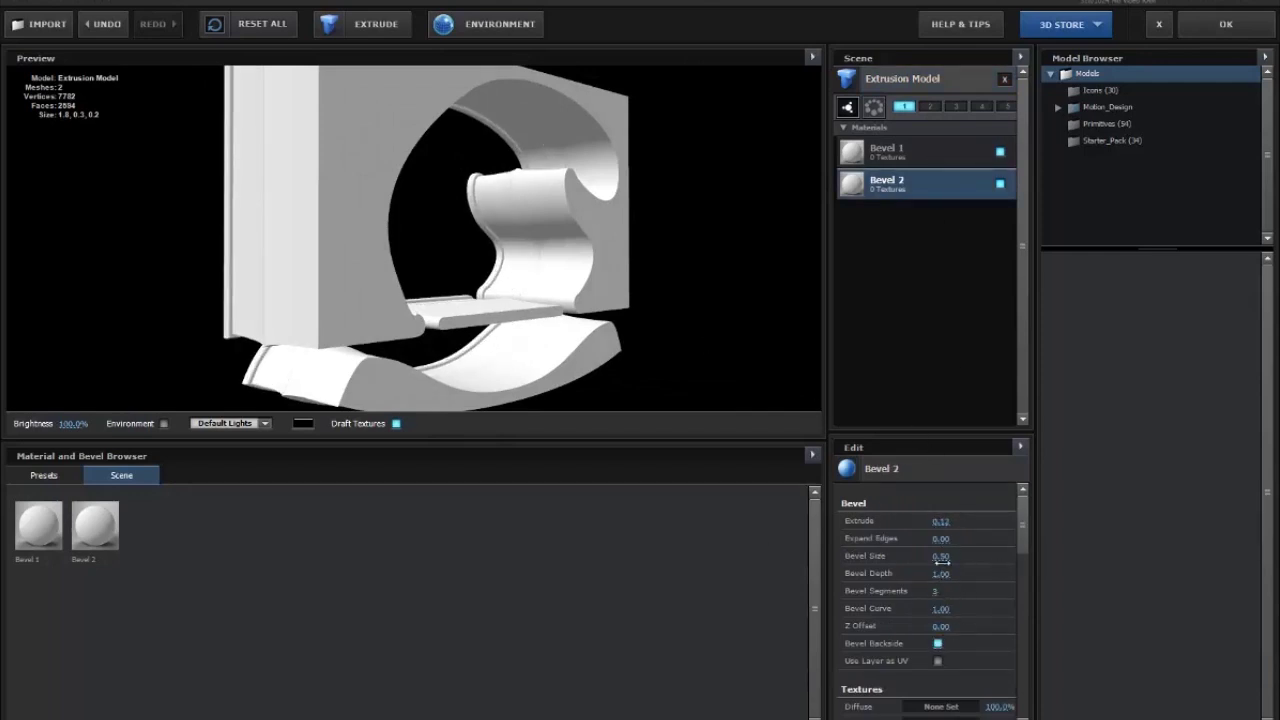
- Set Bevel 2's Extrude to 0.00, Bevel Size to 0.36 and Bevel Depth to 2.18
{"action": "left_click_drag", "start_coordinate": [700, 347], "coordinate": [785, 352]}
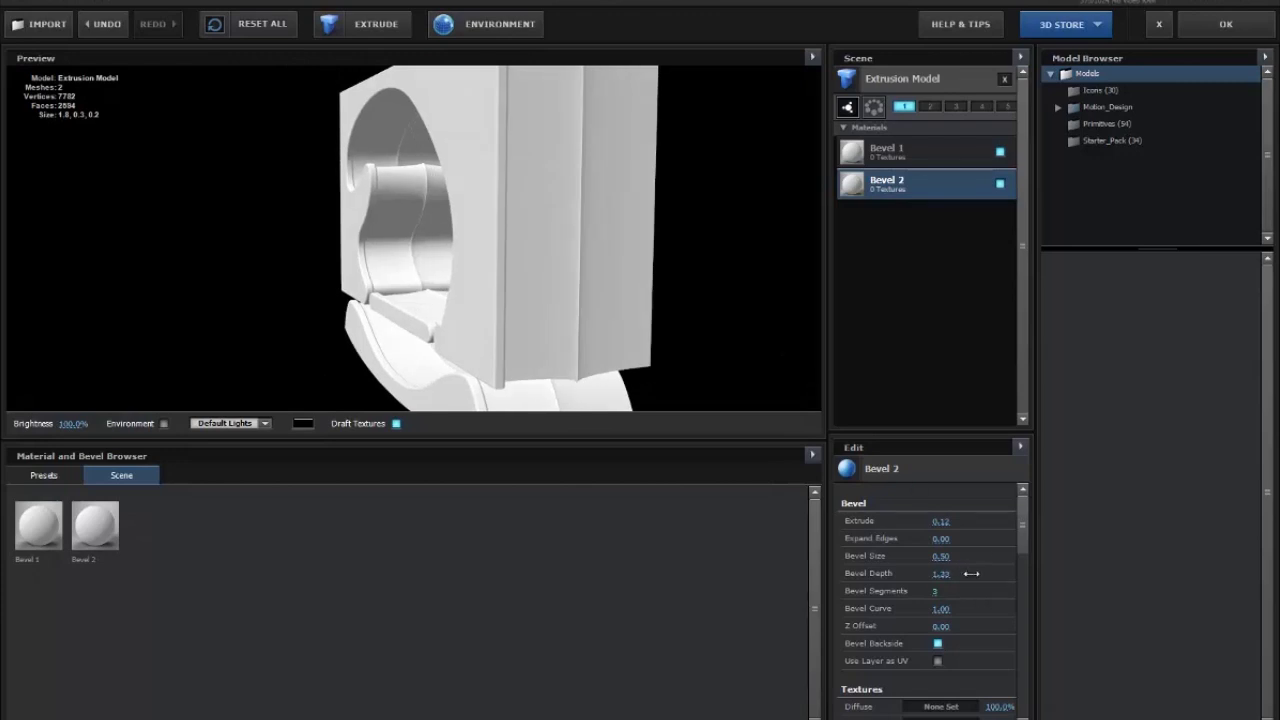
{"action": "left_click_drag", "start_coordinate": [971, 573], "coordinate": [853, 572]}
{"action": "left_click_drag", "start_coordinate": [940, 522], "coordinate": [521, 513]}
{"action": "left_click_drag", "start_coordinate": [695, 269], "coordinate": [573, 270]}
{"action": "left_click_drag", "start_coordinate": [945, 558], "coordinate": [1026, 573]}
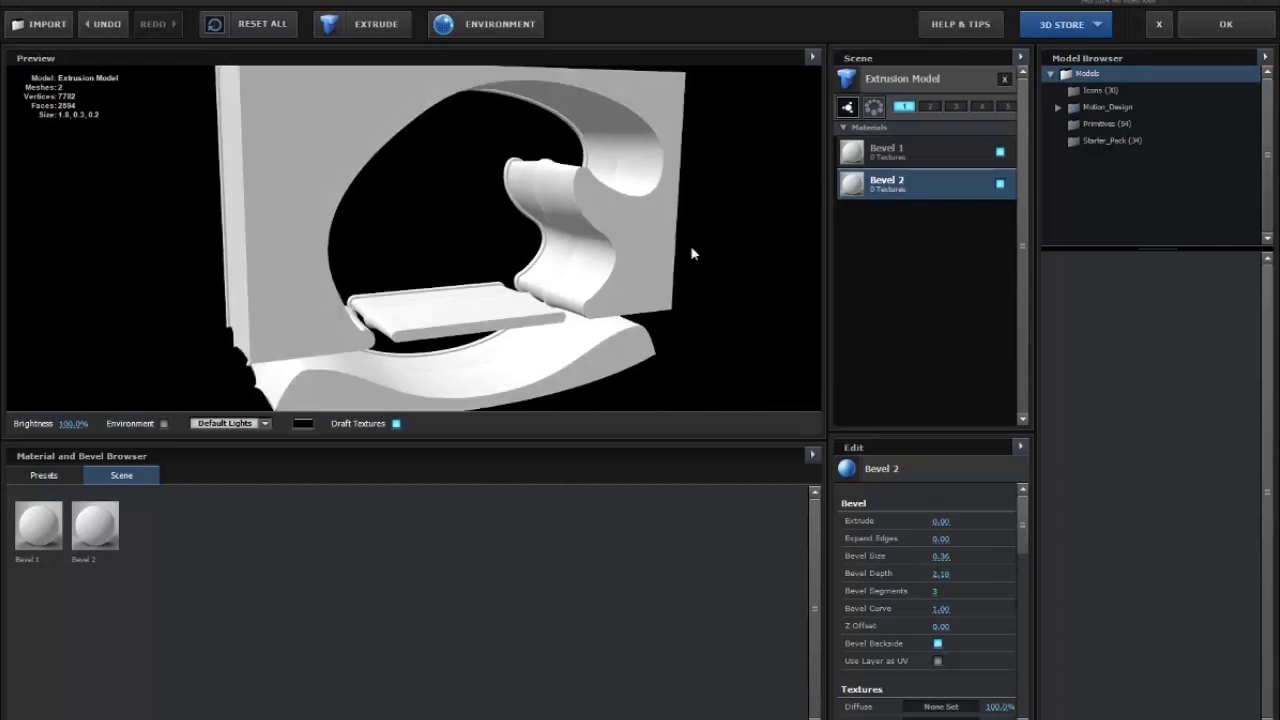
{"action": "mouse_move", "coordinate": [691, 251]}
{"action": "left_mouse_down"}
{"action": "mouse_move", "coordinate": [766, 246]}
{"action": "mouse_move", "coordinate": [662, 254]}
{"action": "mouse_move", "coordinate": [715, 257]}
{"action": "left_mouse_up"}
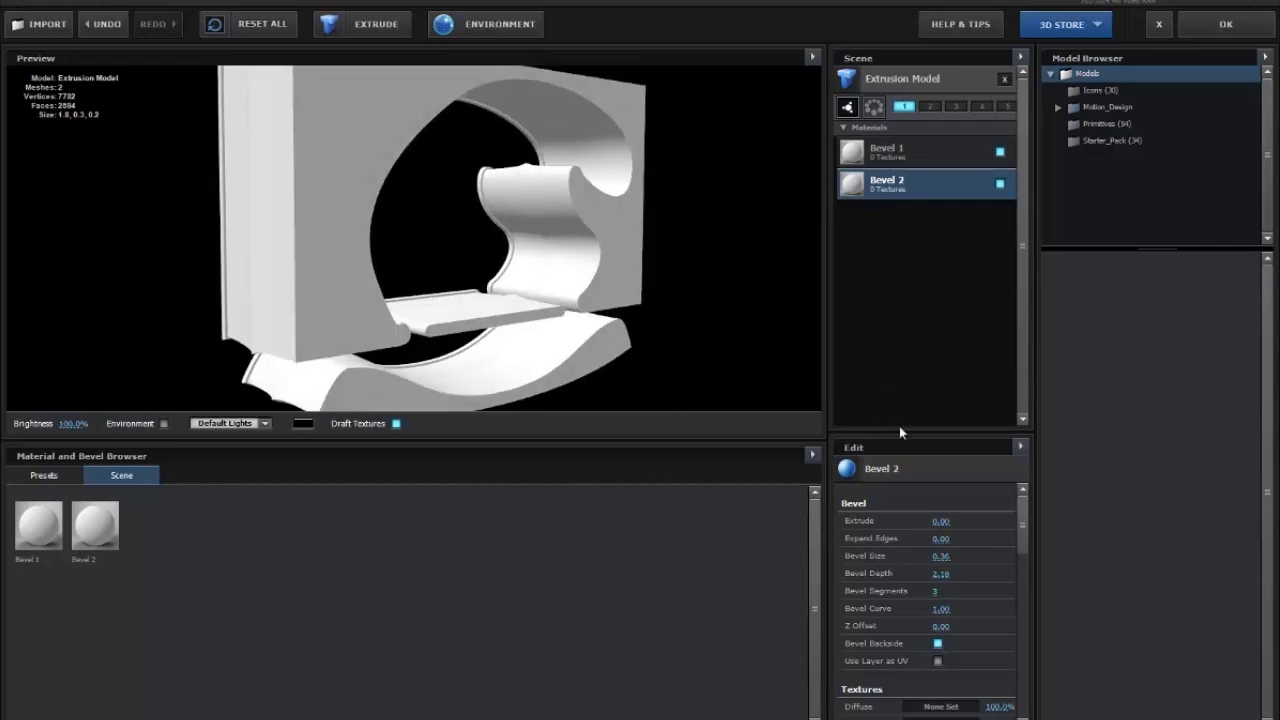
- Increase the extrusion model's Bevel Copies to 3
{"action": "left_click", "coordinate": [932, 80]}
{"action": "left_click", "coordinate": [968, 538]}
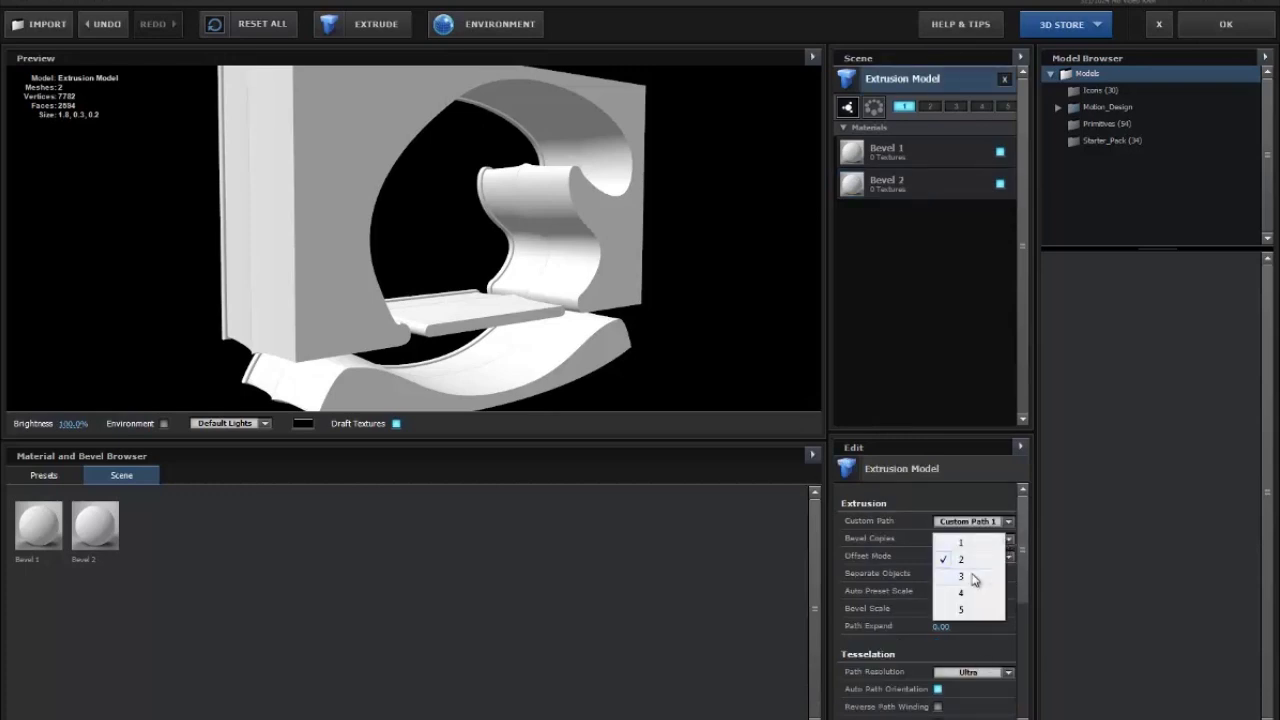
{"action": "left_click", "coordinate": [976, 575]}
- Enable Bevel Backside on Bevel 3 and set its Z Offset to 2.64 and Expand Edges to -0.83
{"action": "left_click", "coordinate": [910, 225]}
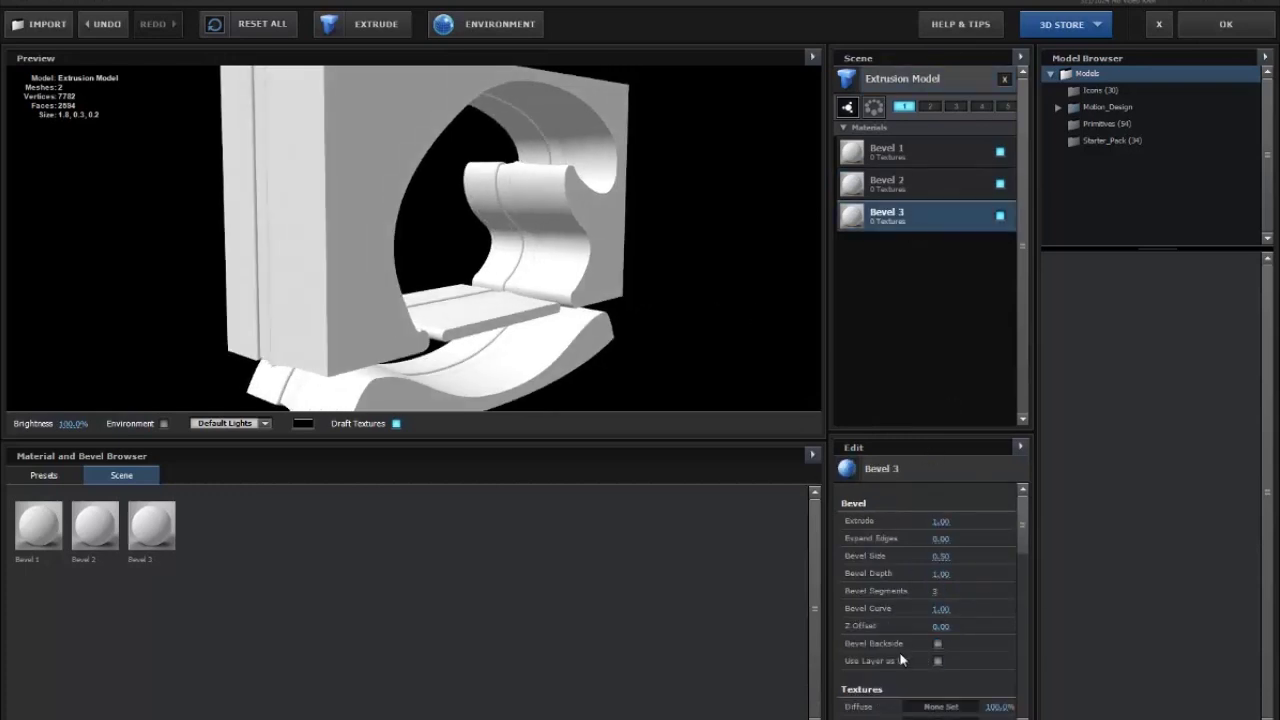
{"action": "mouse_move", "coordinate": [1135, 590]}
{"action": "left_mouse_down"}
{"action": "mouse_move", "coordinate": [1054, 591]}
{"action": "mouse_move", "coordinate": [1130, 600]}
{"action": "left_mouse_up"}
{"action": "mouse_move", "coordinate": [699, 260]}
{"action": "left_mouse_down"}
{"action": "mouse_move", "coordinate": [852, 259]}
{"action": "mouse_move", "coordinate": [700, 255]}
{"action": "left_mouse_up"}
{"action": "left_click_drag", "start_coordinate": [928, 540], "coordinate": [870, 538]}
{"action": "mouse_move", "coordinate": [614, 203]}
{"action": "left_mouse_down"}
{"action": "mouse_move", "coordinate": [545, 214]}
{"action": "mouse_move", "coordinate": [633, 214]}
{"action": "left_mouse_up"}
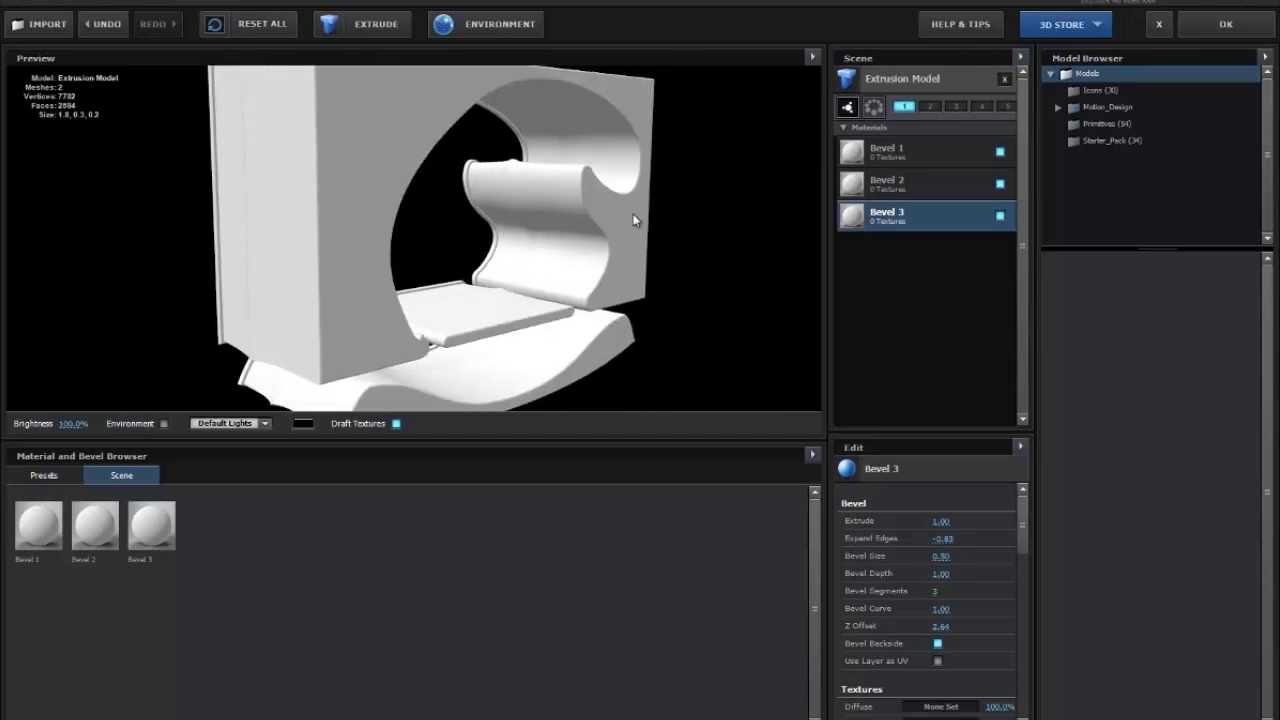
- Set Bevel 3's Bevel Depth to 5.50, Bevel Segments to 23 and Expand Edges to 0.18, keeping Bevel Backside enabled
{"action": "left_click_drag", "start_coordinate": [941, 574], "coordinate": [1254, 550]}
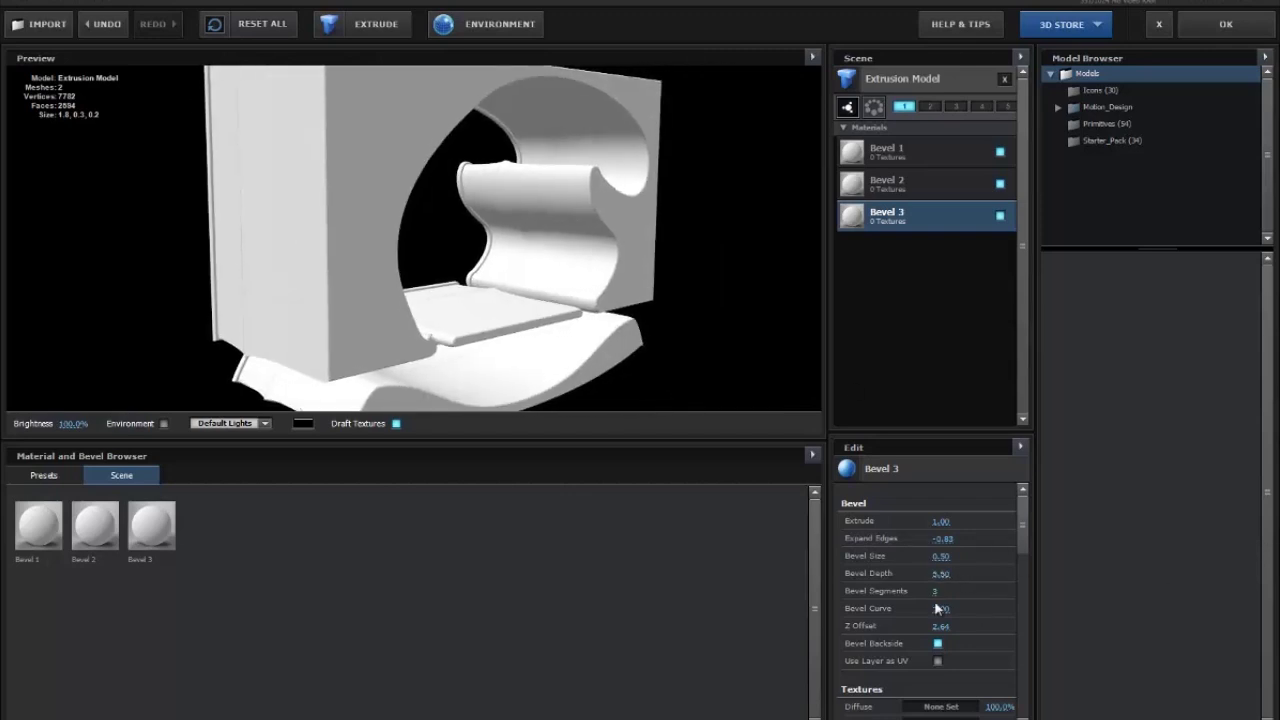
{"action": "left_click_drag", "start_coordinate": [1014, 591], "coordinate": [1008, 594]}
{"action": "left_click_drag", "start_coordinate": [870, 541], "coordinate": [1005, 523]}
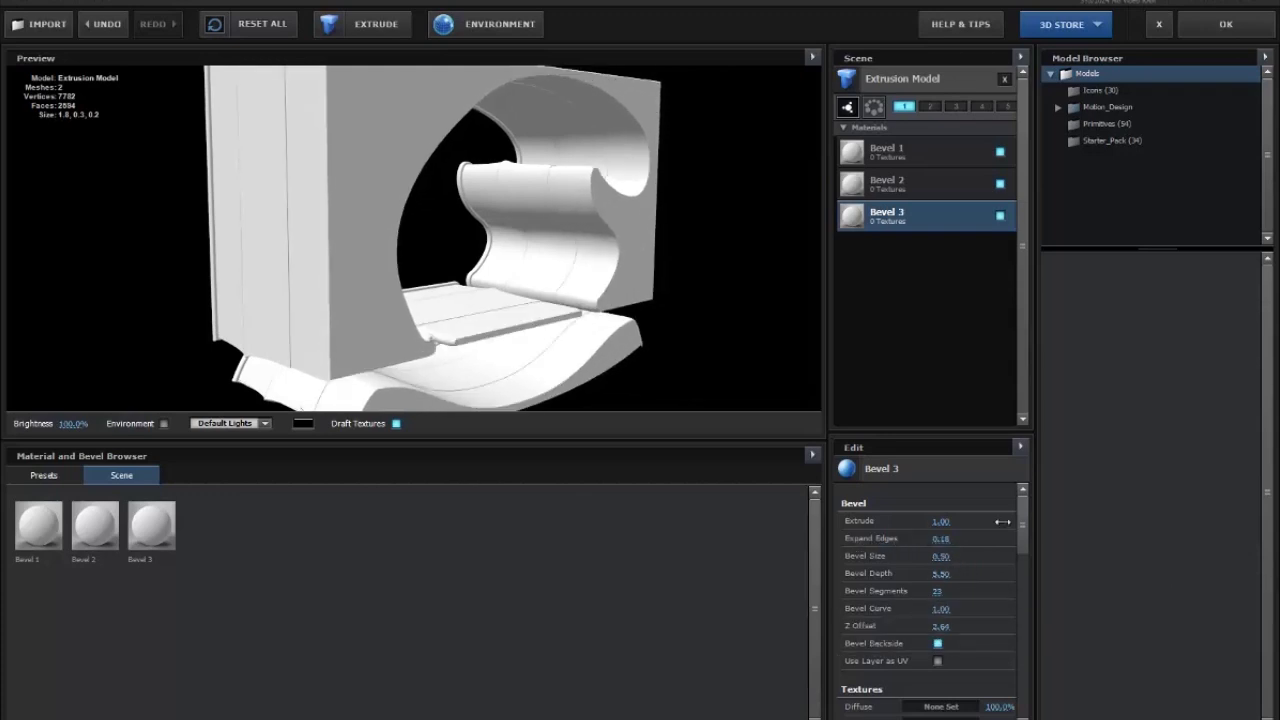
{"action": "left_click", "coordinate": [938, 644]}
{"action": "left_click", "coordinate": [938, 644]}
- Set Bevel 3's Bevel Depth to 1.62, Expand Edges to -0.82 and Z Offset to 2.54, and apply the scene setup
{"action": "left_click_drag", "start_coordinate": [866, 578], "coordinate": [203, 519]}
{"action": "left_click_drag", "start_coordinate": [485, 536], "coordinate": [620, 542]}
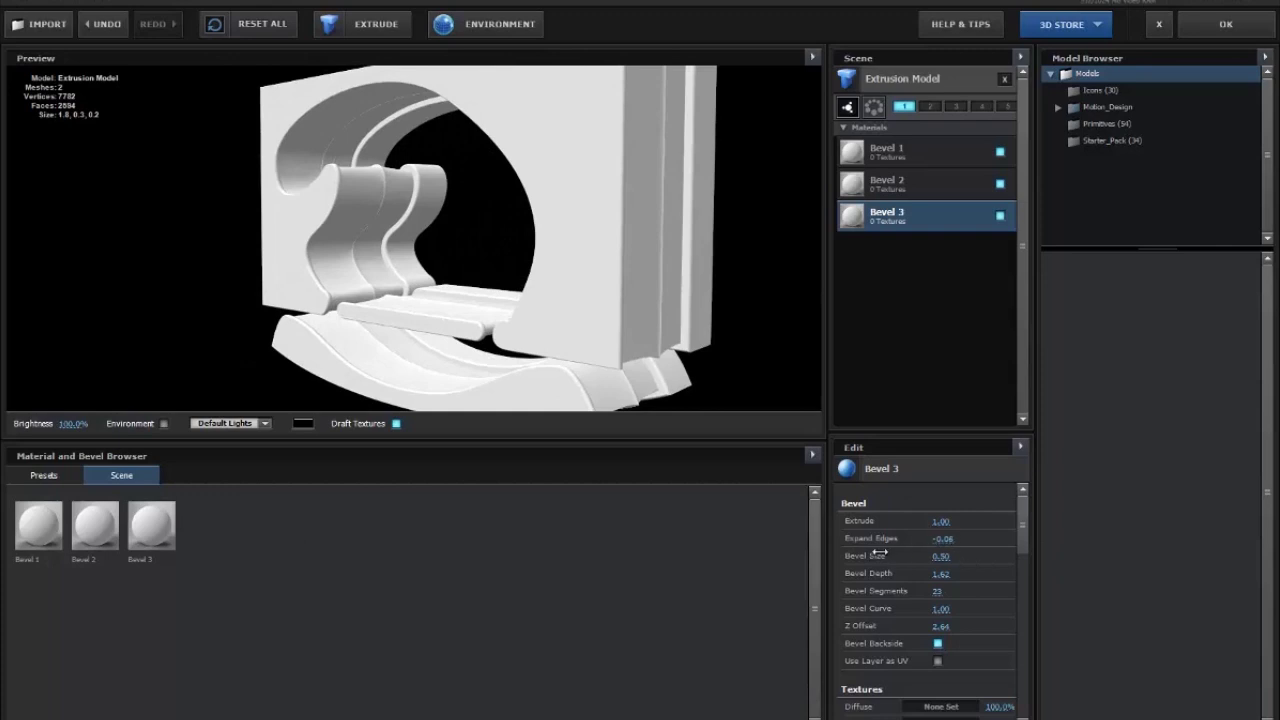
{"action": "left_click_drag", "start_coordinate": [879, 552], "coordinate": [830, 551]}
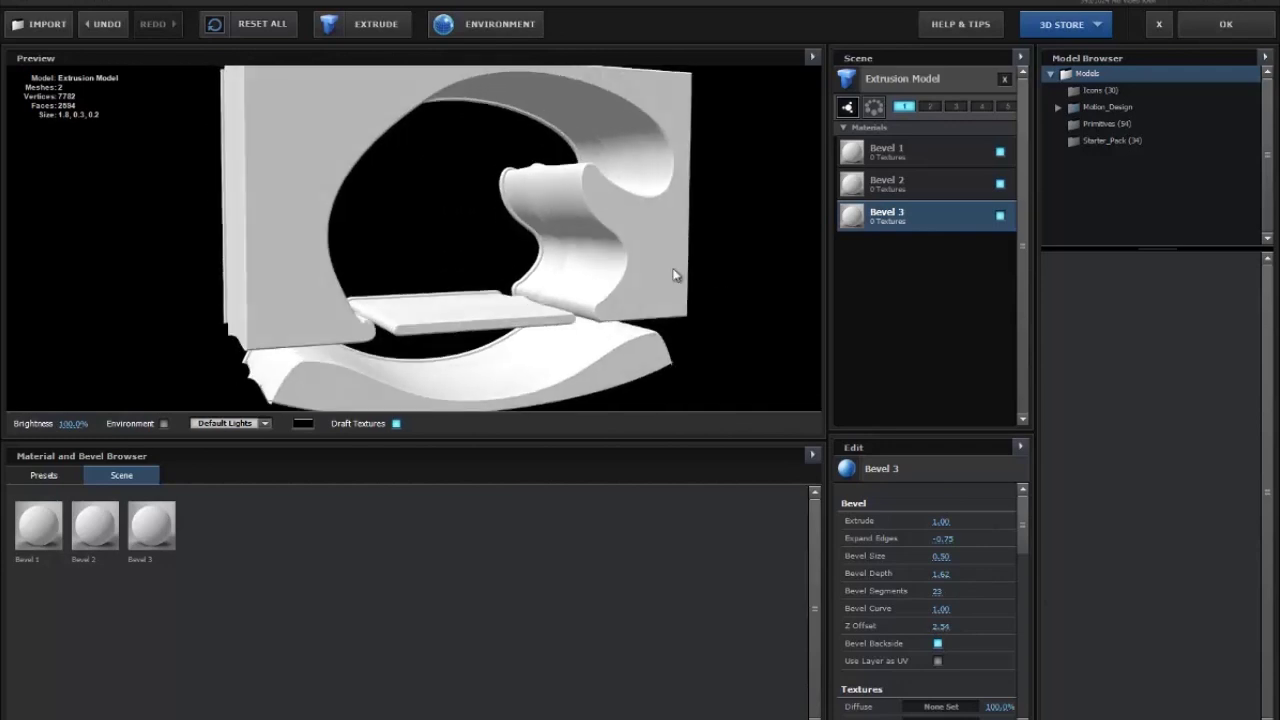
{"action": "left_click_drag", "start_coordinate": [938, 545], "coordinate": [941, 544]}
{"action": "left_click_drag", "start_coordinate": [800, 265], "coordinate": [738, 247]}
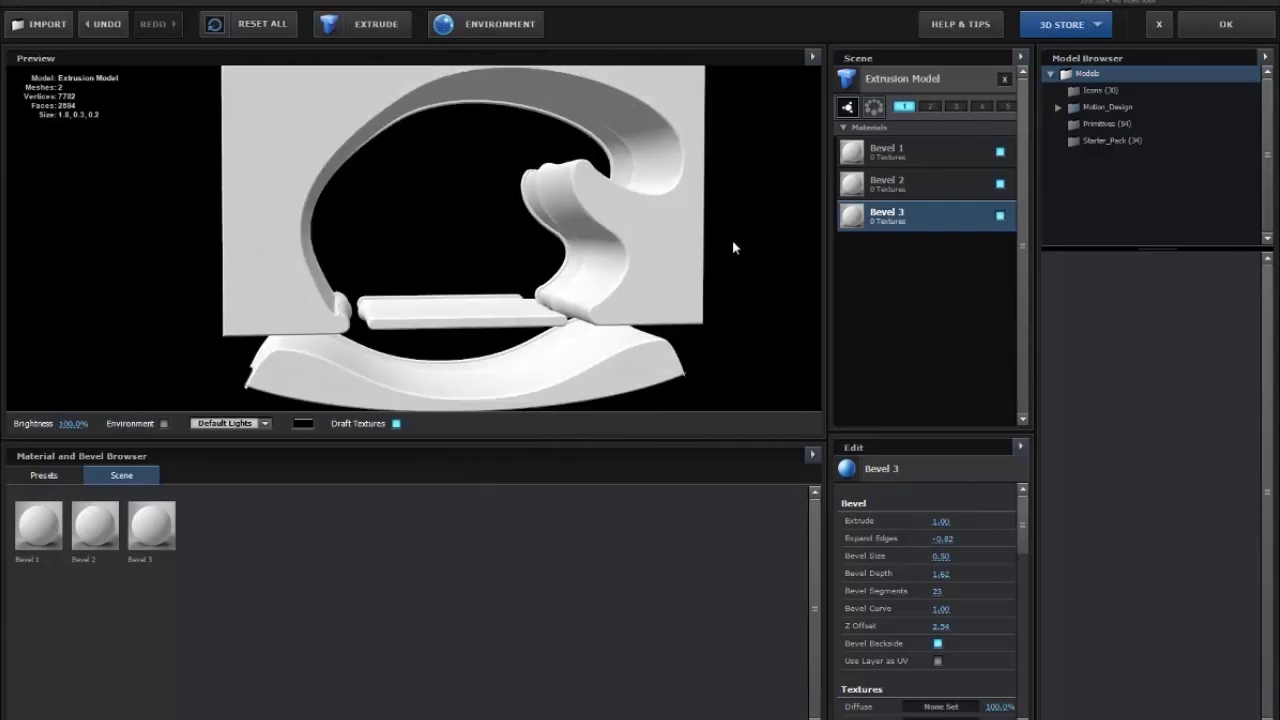
{"action": "left_click", "coordinate": [1243, 14]}
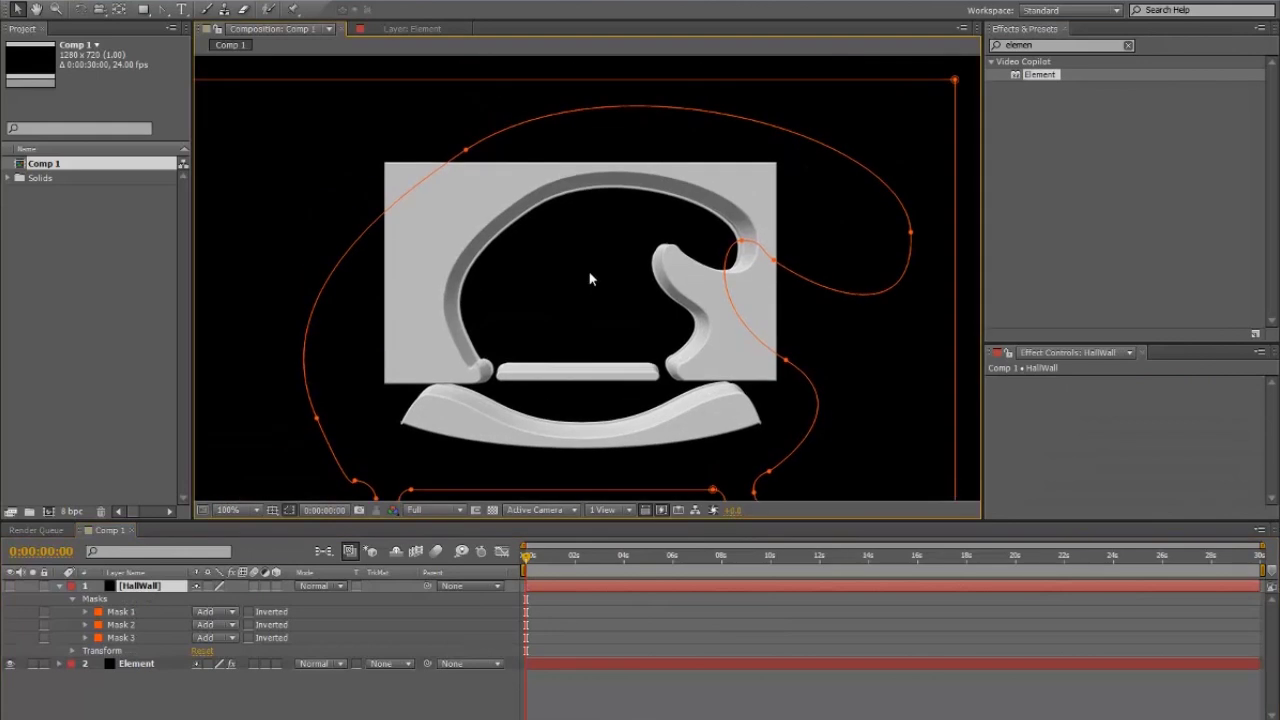
- Draw a small elliptical mask on the HallWall layer inside the opening's upper-right lobe and rotate it slightly
{"action": "left_click_drag", "start_coordinate": [143, 9], "coordinate": [190, 58]}
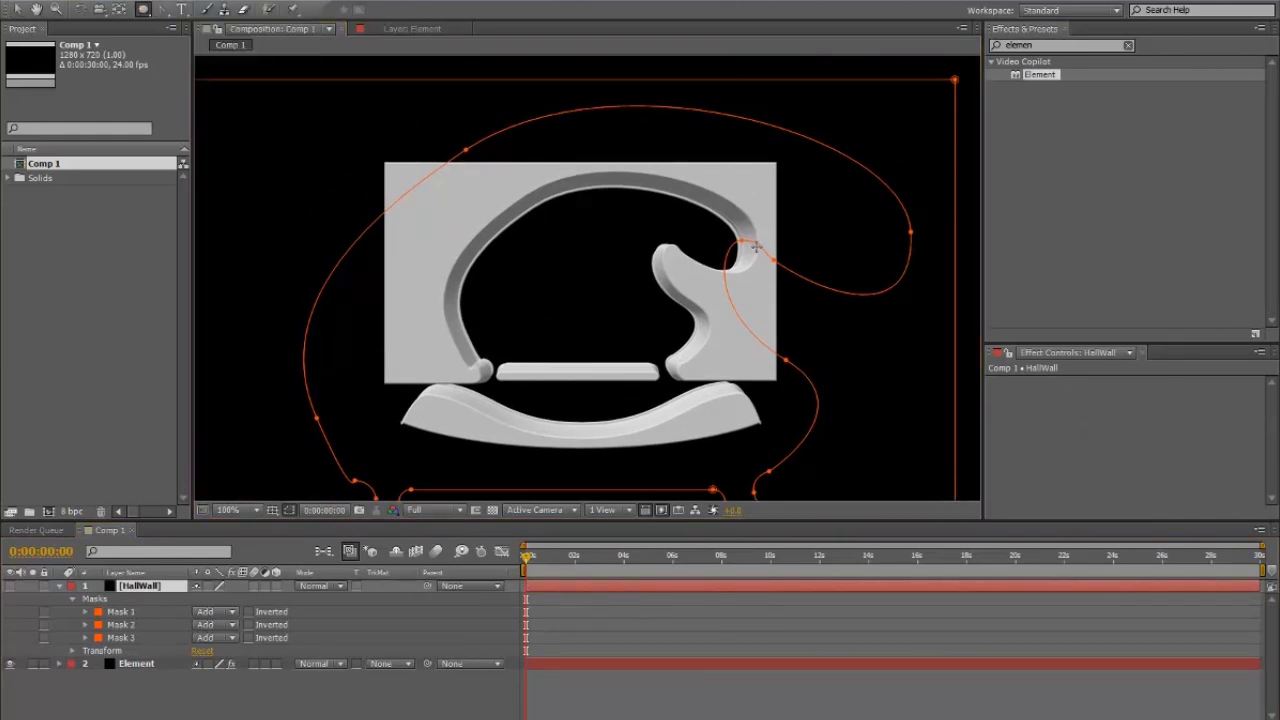
{"action": "left_click_drag", "start_coordinate": [790, 179], "coordinate": [884, 262]}
{"action": "key", "text": "v"}
{"action": "double_click", "coordinate": [896, 218]}
{"action": "key", "text": "comma"}
{"action": "key", "text": "comma"}
{"action": "double_click", "coordinate": [882, 256]}
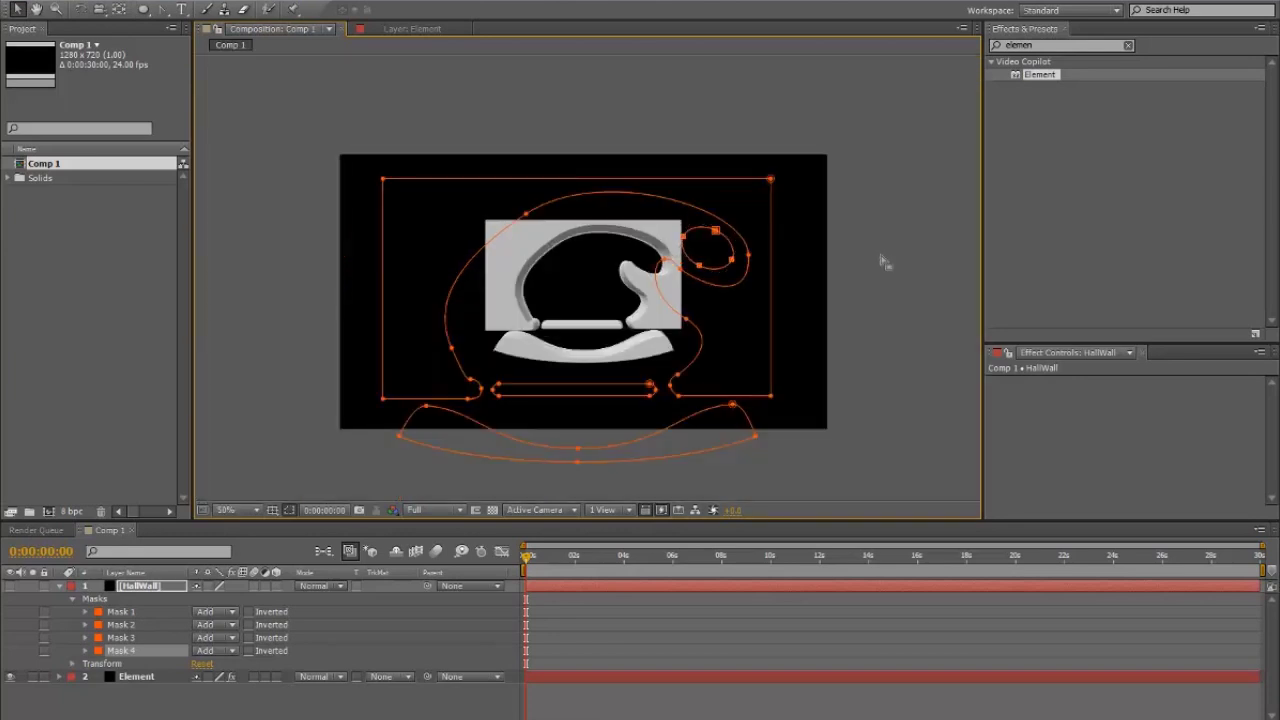
{"action": "left_click", "coordinate": [884, 260]}
- Add two closely spaced vertices to Mask 1 on the left side of the hallway opening
{"action": "scroll", "coordinate": [563, 241], "scroll_direction": "up", "scroll_amount": 1}
{"action": "left_click", "coordinate": [165, 12]}
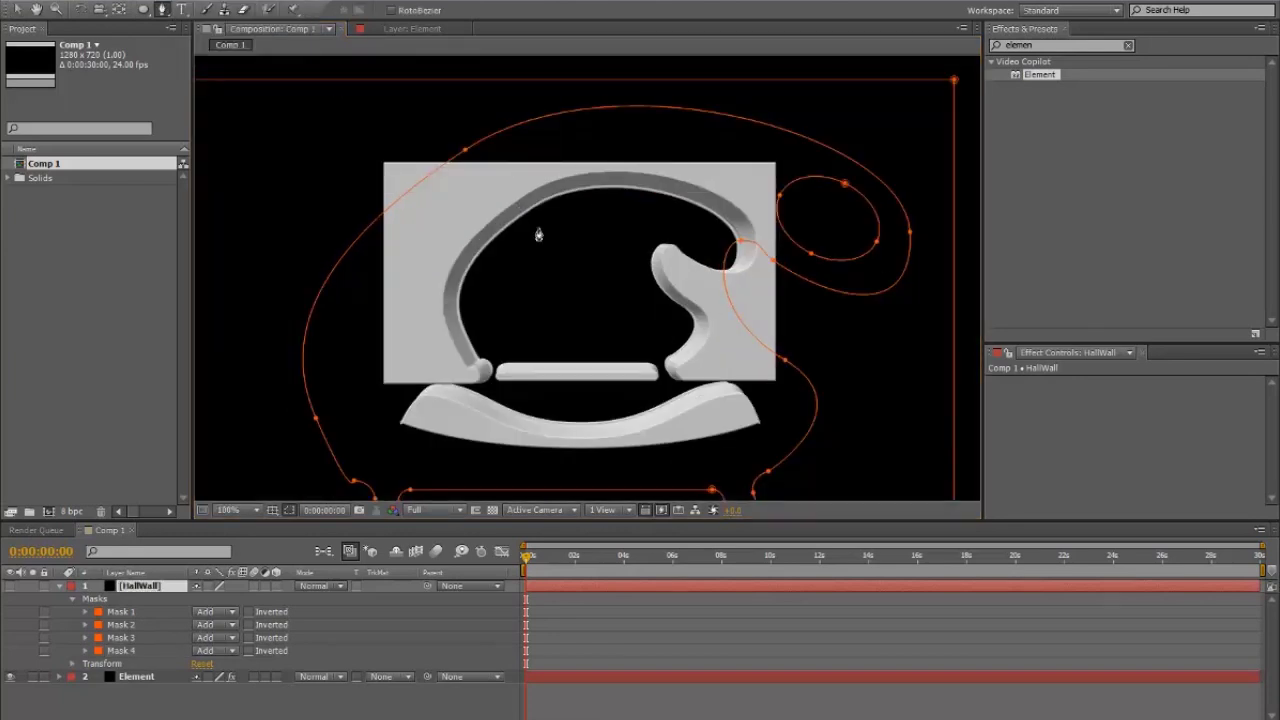
{"action": "mouse_move", "coordinate": [574, 257]}
{"action": "left_mouse_down"}
{"action": "mouse_move", "coordinate": [557, 200]}
{"action": "mouse_move", "coordinate": [570, 237]}
{"action": "left_mouse_up"}
{"action": "left_click", "coordinate": [305, 300]}
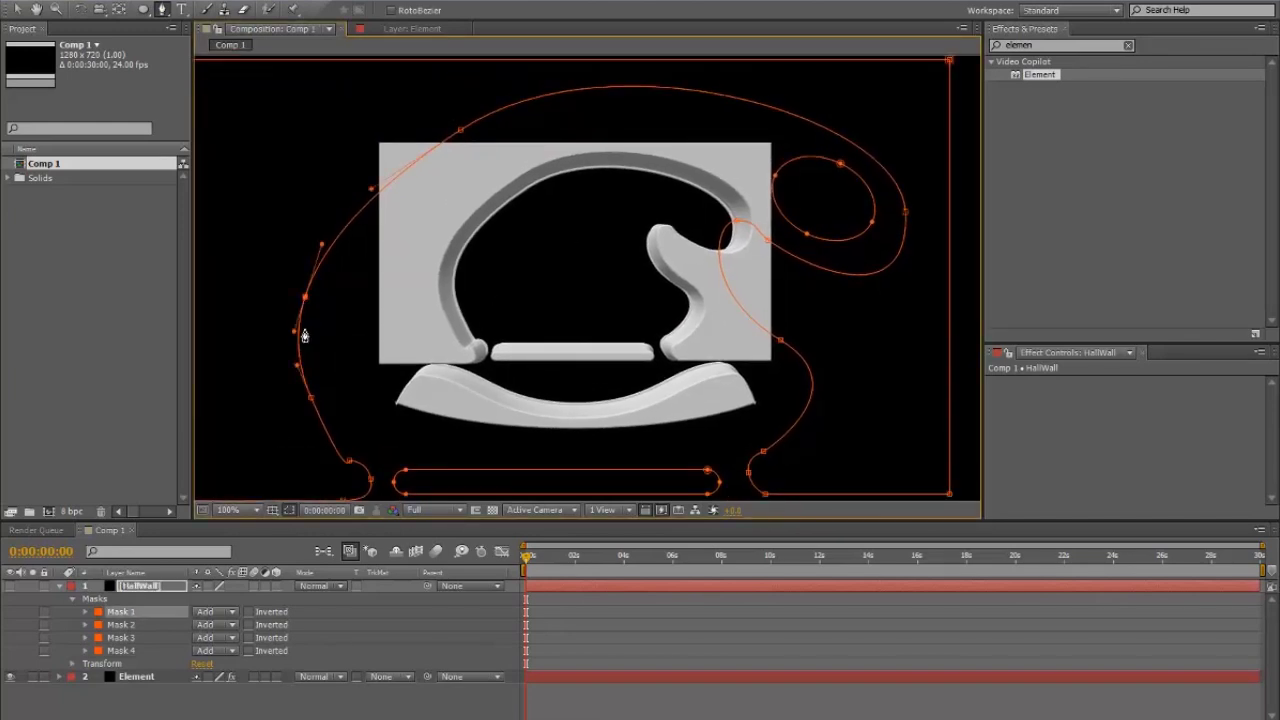
{"action": "scroll", "coordinate": [300, 328], "scroll_direction": "up", "scroll_amount": 1}
{"action": "left_click_drag", "start_coordinate": [260, 309], "coordinate": [609, 274]}
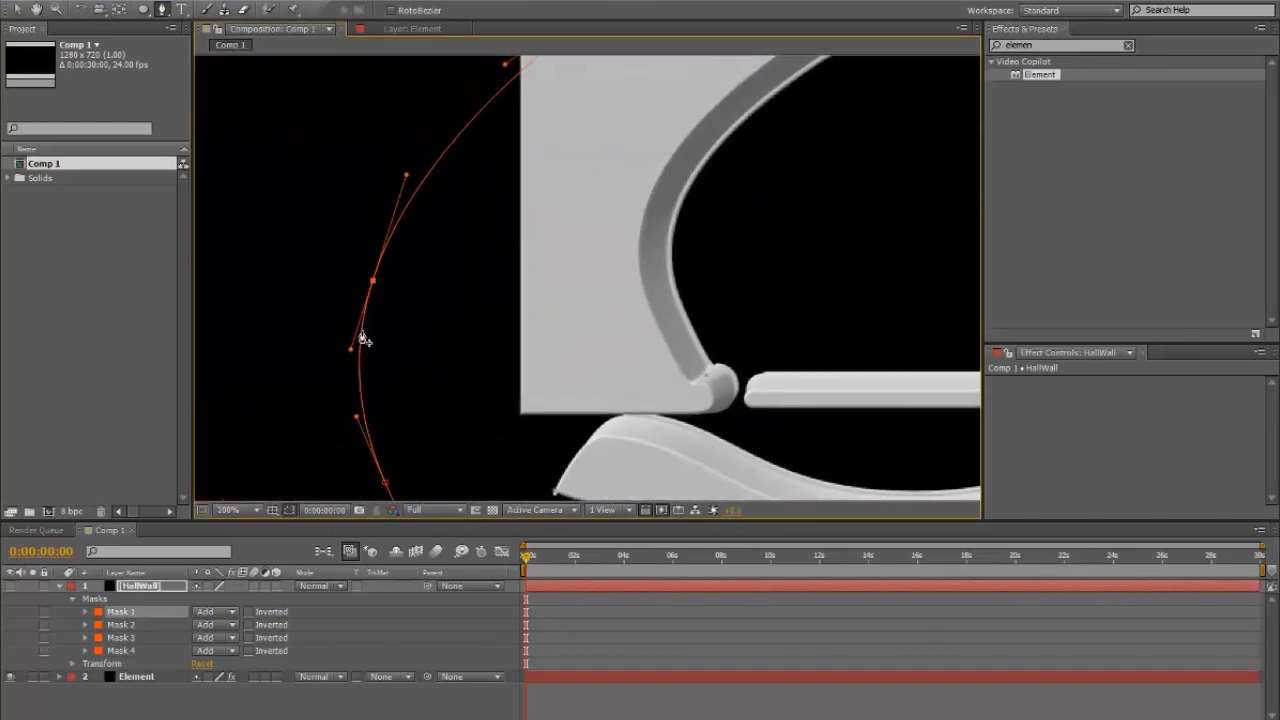
{"action": "left_click", "coordinate": [361, 331]}
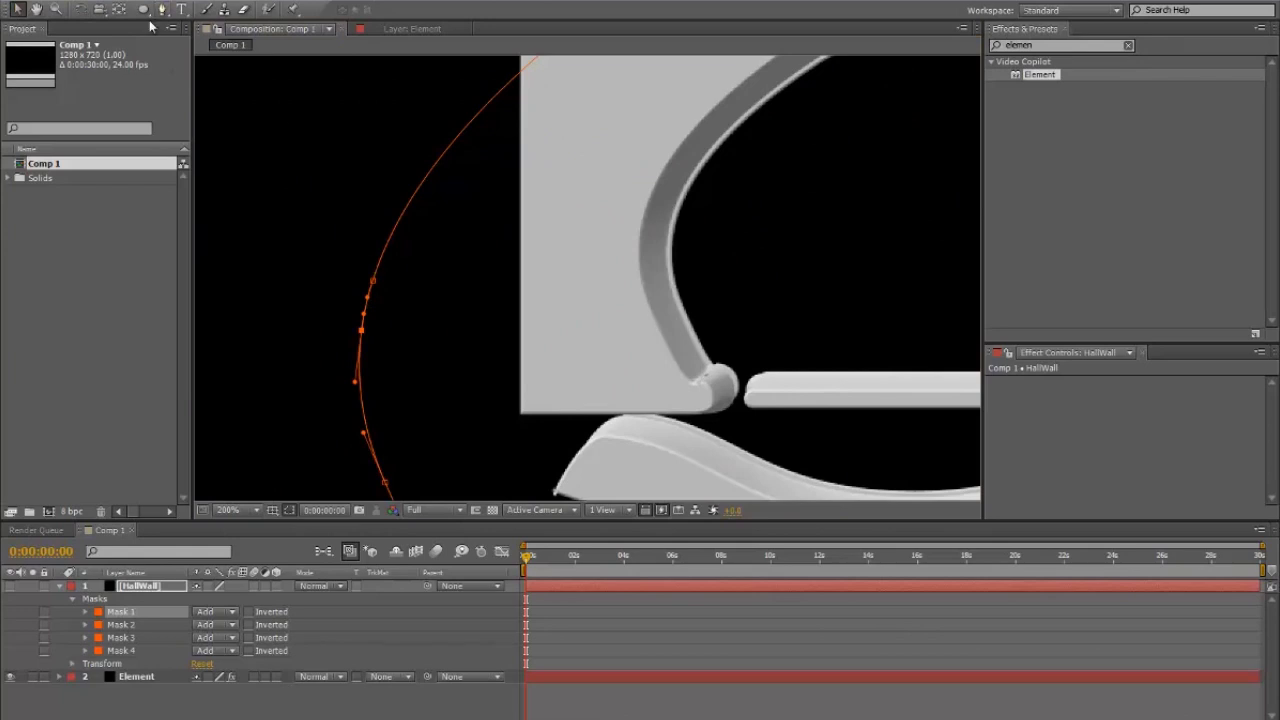
- Reshape the handles of the two new left-side vertices of Mask 1 into a small rounded notch bulging into the opening
{"action": "left_click_drag", "start_coordinate": [162, 9], "coordinate": [205, 63]}
{"action": "left_click_drag", "start_coordinate": [363, 300], "coordinate": [404, 338]}
{"action": "left_click_drag", "start_coordinate": [748, 219], "coordinate": [462, 243]}
{"action": "scroll", "coordinate": [564, 222], "scroll_direction": "down", "scroll_amount": 1}
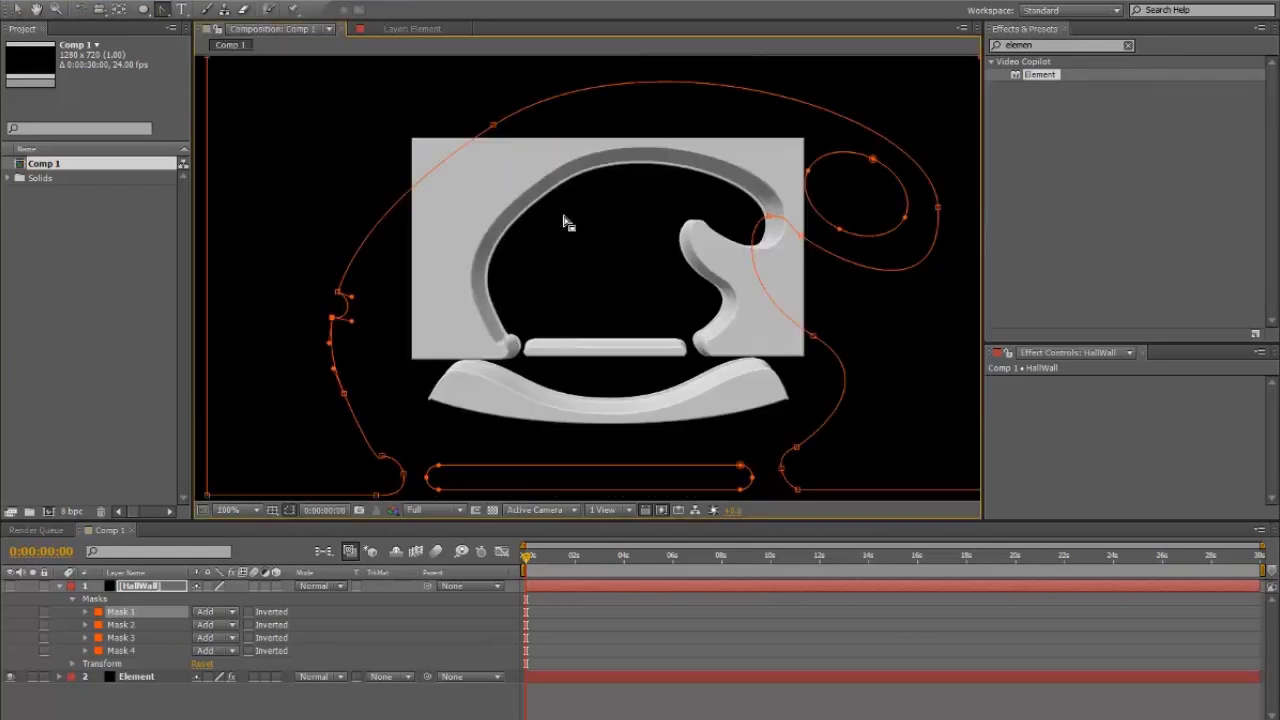
- Add five vertices along the top of Mask 1's curved opening, spaced around its highest point
{"action": "left_click_drag", "start_coordinate": [566, 223], "coordinate": [520, 269]}
{"action": "scroll", "coordinate": [523, 230], "scroll_direction": "up", "scroll_amount": 1}
{"action": "left_click_drag", "start_coordinate": [609, 183], "coordinate": [512, 243]}
{"action": "scroll", "coordinate": [512, 243], "scroll_direction": "down", "scroll_amount": 1}
{"action": "scroll", "coordinate": [513, 245], "scroll_direction": "up", "scroll_amount": 1}
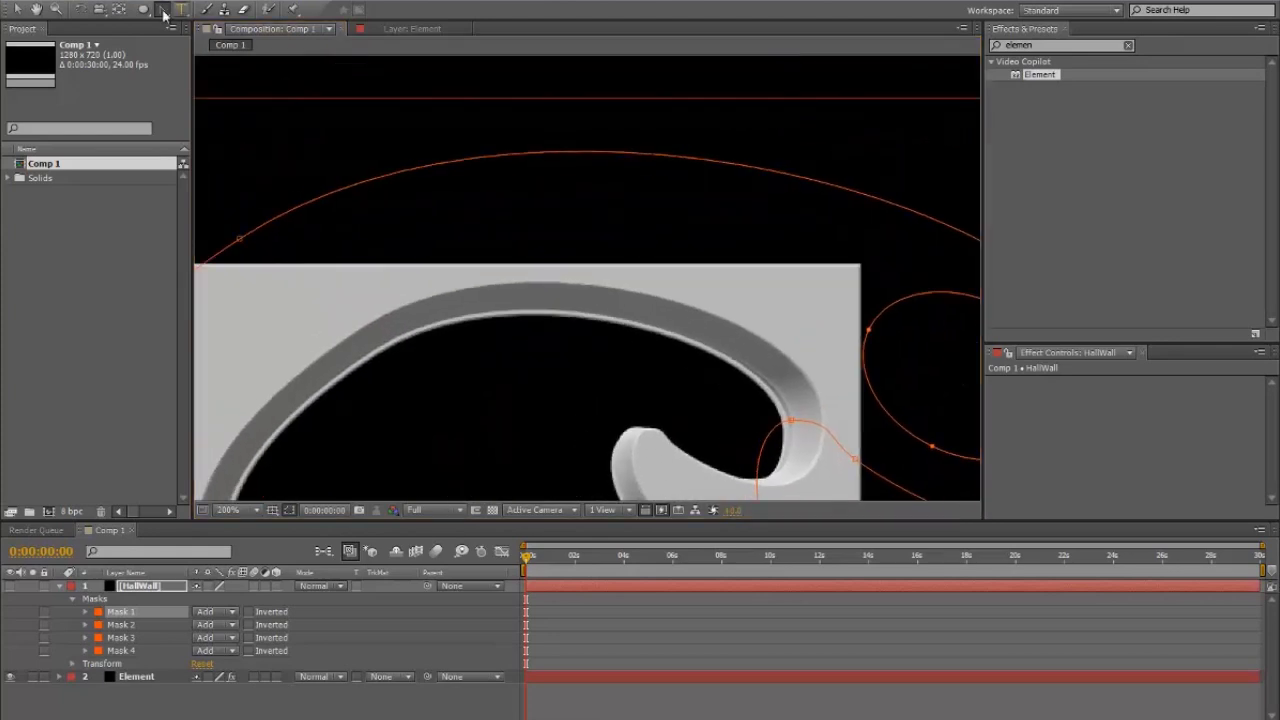
{"action": "key", "text": "g"}
{"action": "left_click", "coordinate": [471, 161]}
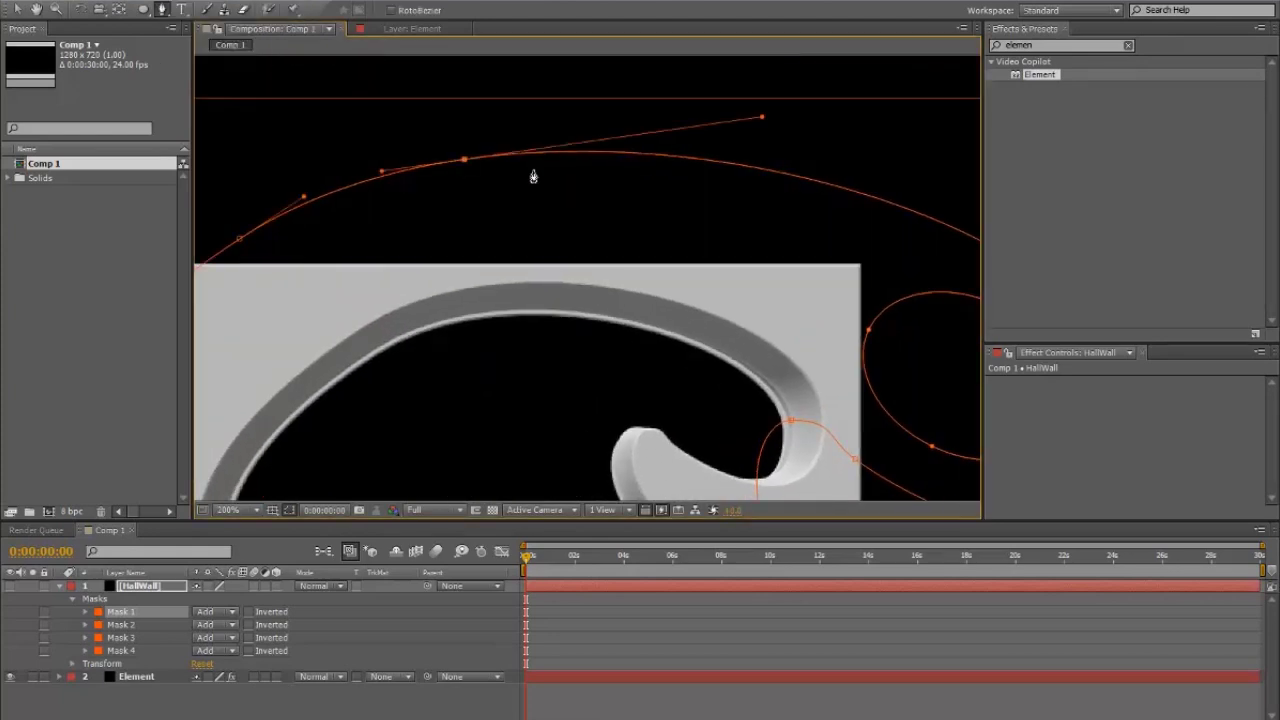
{"action": "left_click", "coordinate": [683, 161]}
{"action": "key", "text": "ctrl+z"}
{"action": "left_click", "coordinate": [687, 158]}
{"action": "left_click", "coordinate": [577, 156]}
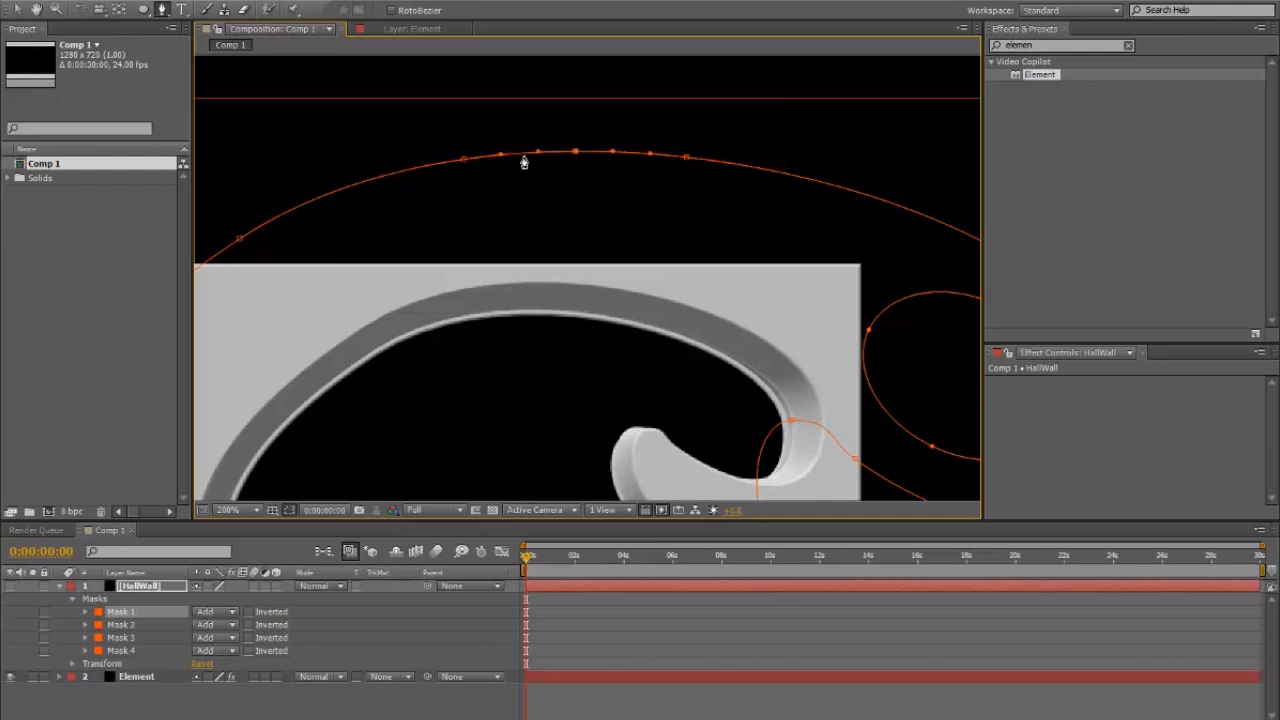
{"action": "left_click", "coordinate": [521, 155]}
{"action": "left_click", "coordinate": [637, 155]}
- Pull Mask 1's middle top vertex down into the opening and adjust the surrounding handles to form a rounded central notch
{"action": "key", "text": "v"}
{"action": "left_click_drag", "start_coordinate": [578, 150], "coordinate": [575, 198]}
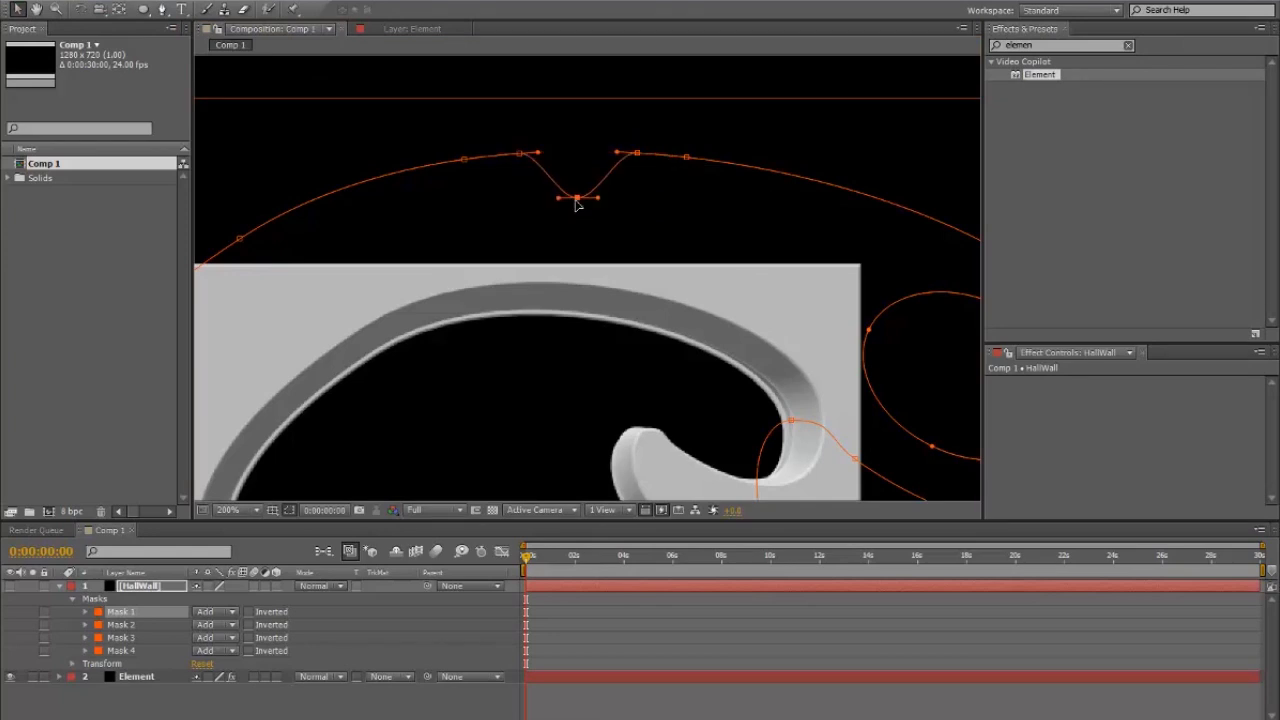
{"action": "left_click_drag", "start_coordinate": [163, 9], "coordinate": [200, 58]}
{"action": "left_click_drag", "start_coordinate": [538, 152], "coordinate": [533, 167]}
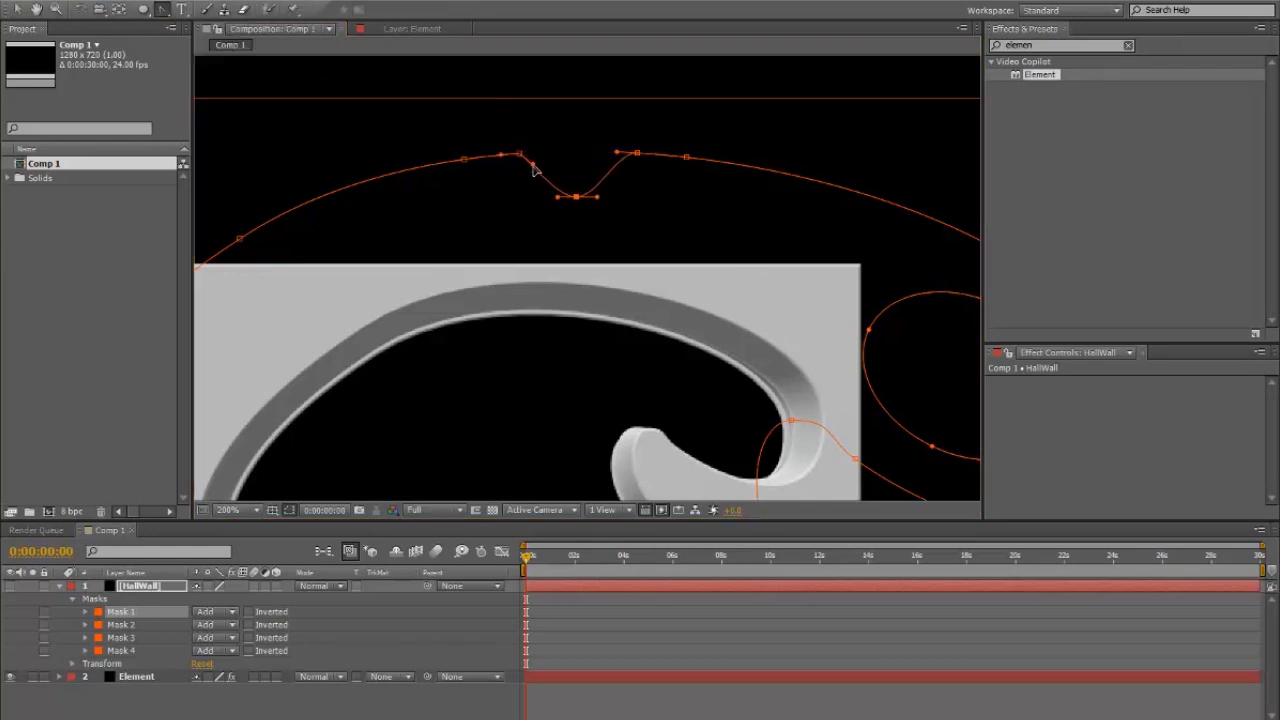
{"action": "left_click_drag", "start_coordinate": [617, 152], "coordinate": [626, 161]}
{"action": "left_click_drag", "start_coordinate": [577, 198], "coordinate": [624, 199]}
- Bend the mask segments on both sides of the top notch into two smaller rounded scallops
{"action": "left_click_drag", "start_coordinate": [687, 158], "coordinate": [657, 199]}
{"action": "key", "text": "ctrl+z"}
{"action": "left_click", "coordinate": [638, 155]}
{"action": "left_click", "coordinate": [520, 153]}
{"action": "left_click_drag", "start_coordinate": [482, 158], "coordinate": [510, 209]}
{"action": "scroll", "coordinate": [557, 205], "scroll_direction": "down", "scroll_amount": 1}
{"action": "left_click_drag", "start_coordinate": [609, 230], "coordinate": [591, 194]}
{"action": "left_click_drag", "start_coordinate": [646, 330], "coordinate": [606, 266]}
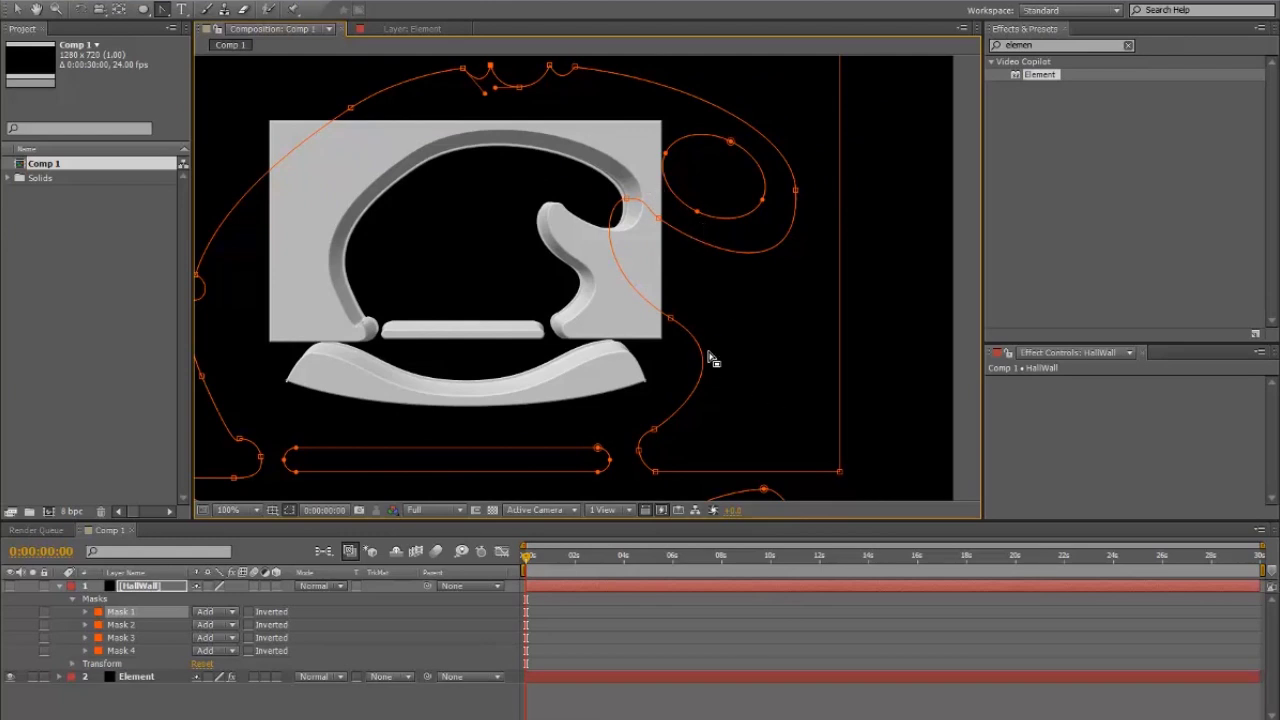
- Add three closely spaced vertices to Mask 1 along the bulge at the lower right of the hallway opening
{"action": "left_click_drag", "start_coordinate": [745, 430], "coordinate": [739, 344]}
{"action": "scroll", "coordinate": [739, 346], "scroll_direction": "up", "scroll_amount": 1}
{"action": "left_click", "coordinate": [808, 257]}
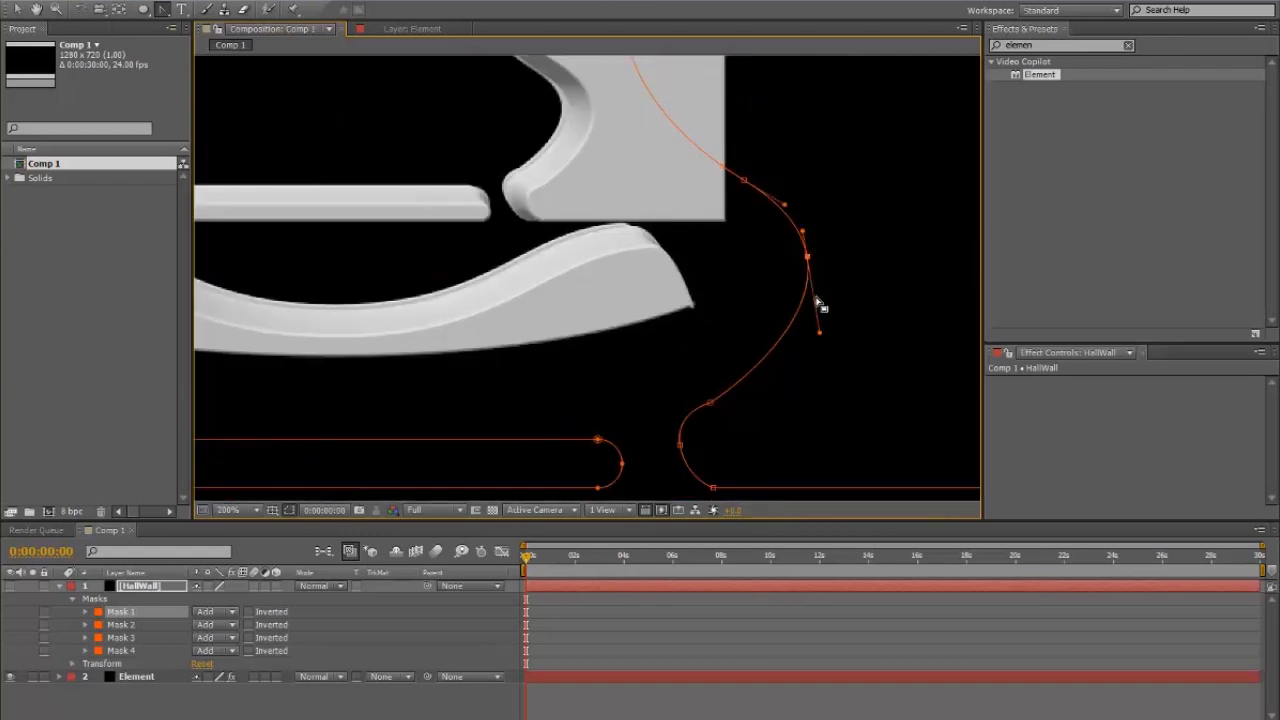
{"action": "left_click", "coordinate": [781, 339]}
{"action": "left_click", "coordinate": [802, 302]}
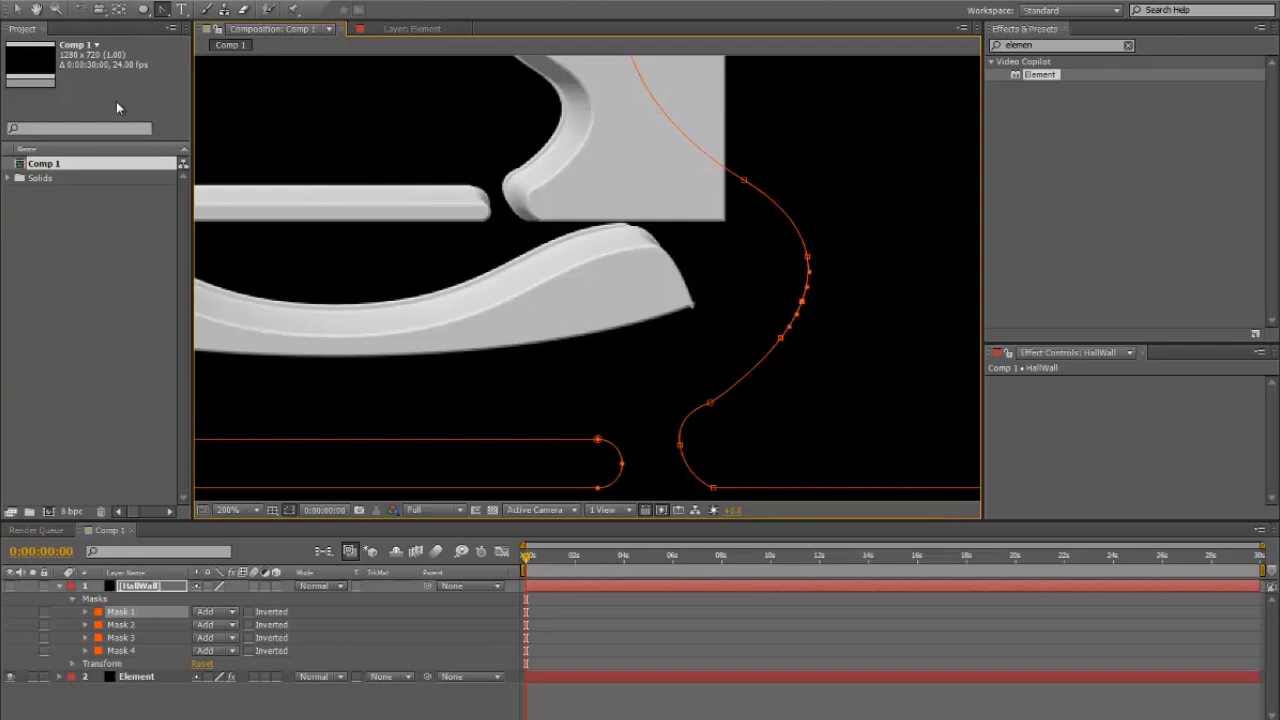
- Pull the middle of the three new vertices outward into the wall and round its handles into a bulbous pocket
{"action": "left_click", "coordinate": [18, 9]}
{"action": "left_click_drag", "start_coordinate": [797, 301], "coordinate": [937, 264]}
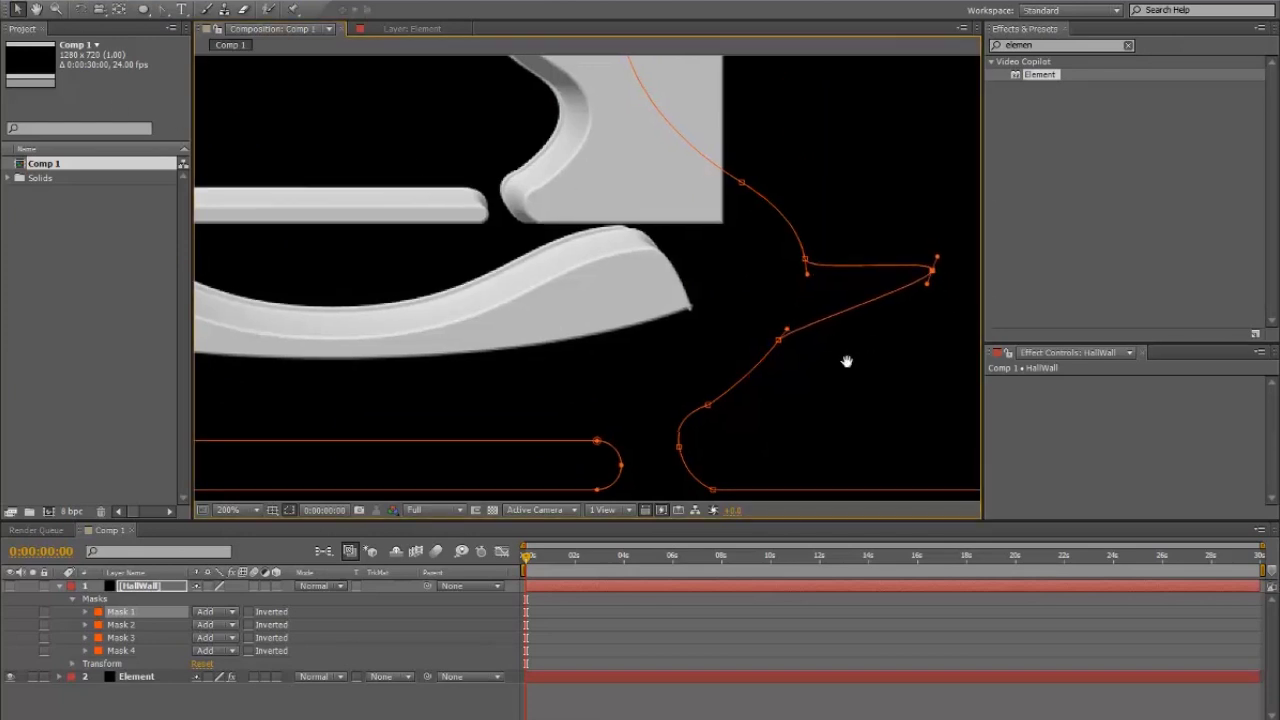
{"action": "scroll", "coordinate": [780, 350], "scroll_direction": "down", "scroll_amount": 1}
{"action": "left_click_drag", "start_coordinate": [656, 294], "coordinate": [686, 259]}
{"action": "mouse_move", "coordinate": [601, 289]}
{"action": "left_mouse_down"}
{"action": "mouse_move", "coordinate": [611, 310]}
{"action": "mouse_move", "coordinate": [597, 300]}
{"action": "left_mouse_up"}
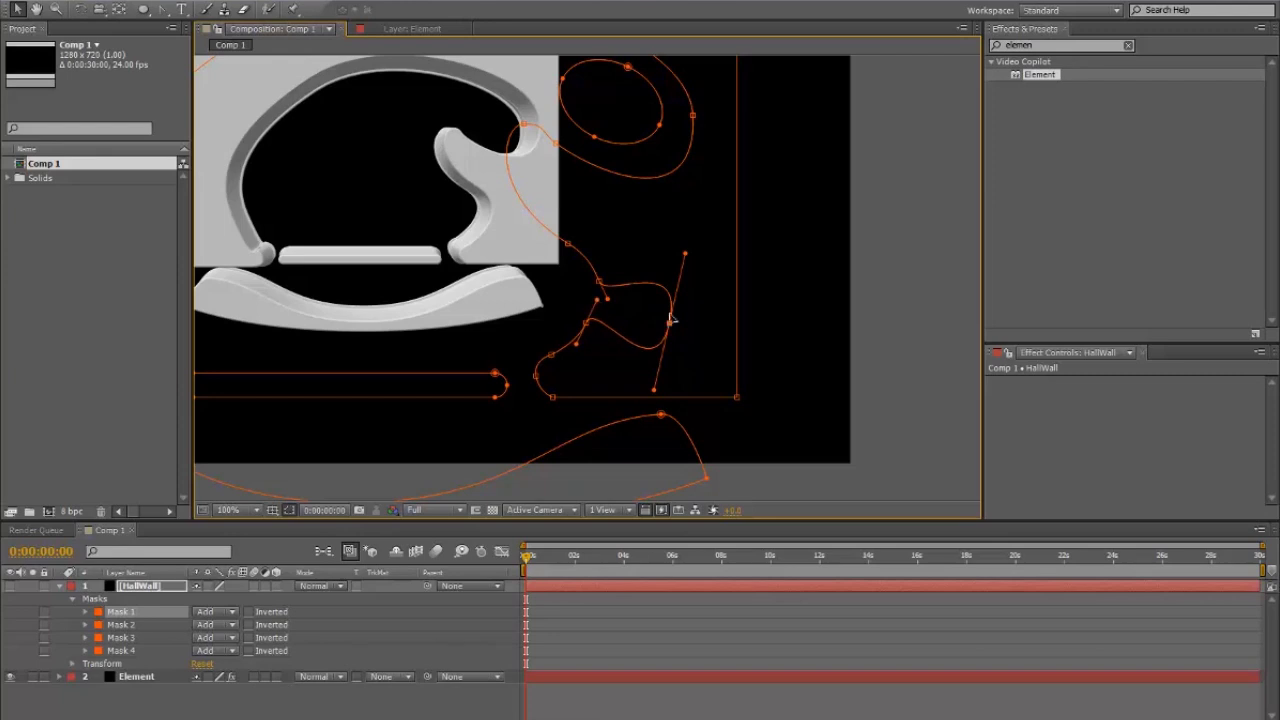
{"action": "mouse_move", "coordinate": [669, 324]}
{"action": "left_mouse_down"}
{"action": "mouse_move", "coordinate": [635, 325]}
{"action": "mouse_move", "coordinate": [614, 306]}
{"action": "mouse_move", "coordinate": [661, 316]}
{"action": "left_mouse_up"}
- Draw a small elliptical mask on the HallWall layer and fit it inside the new lower-right pocket
{"action": "left_click", "coordinate": [143, 9]}
{"action": "left_click", "coordinate": [19, 10]}
{"action": "double_click", "coordinate": [637, 297]}
{"action": "double_click", "coordinate": [864, 318]}
{"action": "left_click_drag", "start_coordinate": [757, 319], "coordinate": [867, 364]}
{"action": "scroll", "coordinate": [867, 364], "scroll_direction": "down", "scroll_amount": 1}
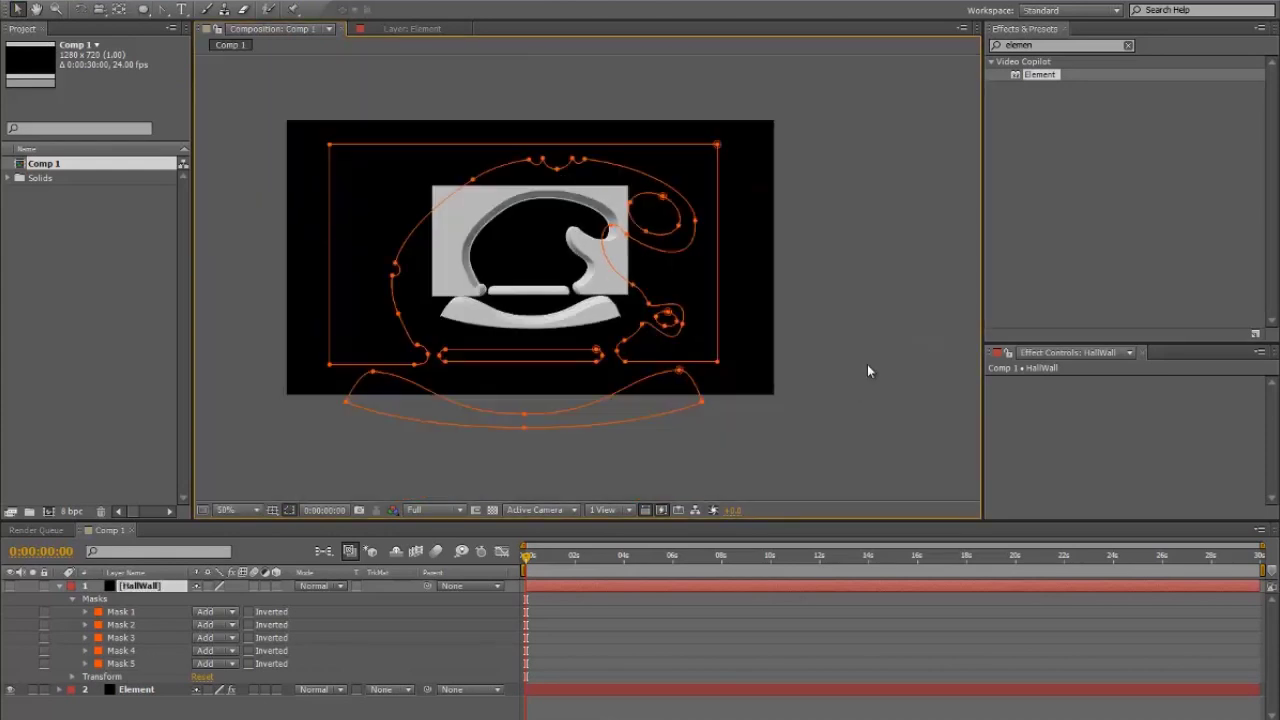
{"action": "left_click_drag", "start_coordinate": [675, 334], "coordinate": [678, 334]}
{"action": "scroll", "coordinate": [586, 334], "scroll_direction": "up", "scroll_amount": 1}
{"action": "scroll", "coordinate": [586, 334], "scroll_direction": "down", "scroll_amount": 1}
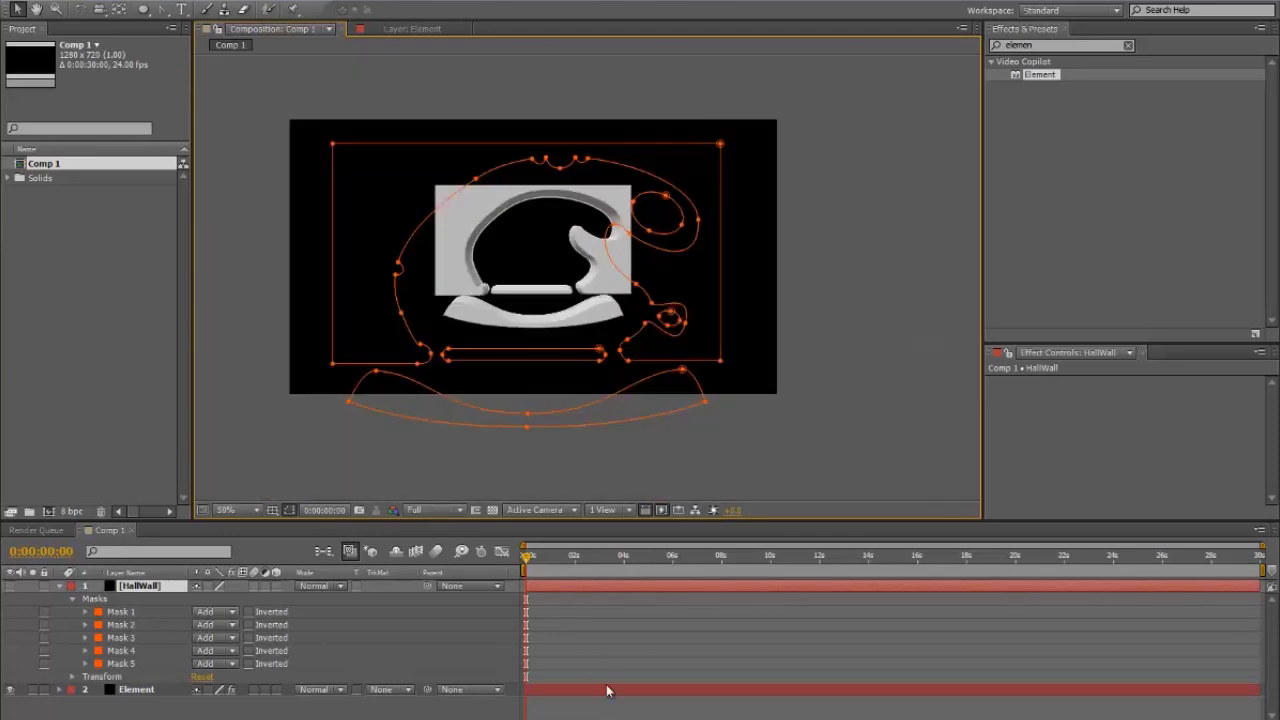
- Add a two-node camera with the 50mm preset and orbit it slightly around the extruded hallway section
{"action": "right_click", "coordinate": [606, 686]}
{"action": "right_click", "coordinate": [551, 466]}
{"action": "mouse_move", "coordinate": [603, 469]}
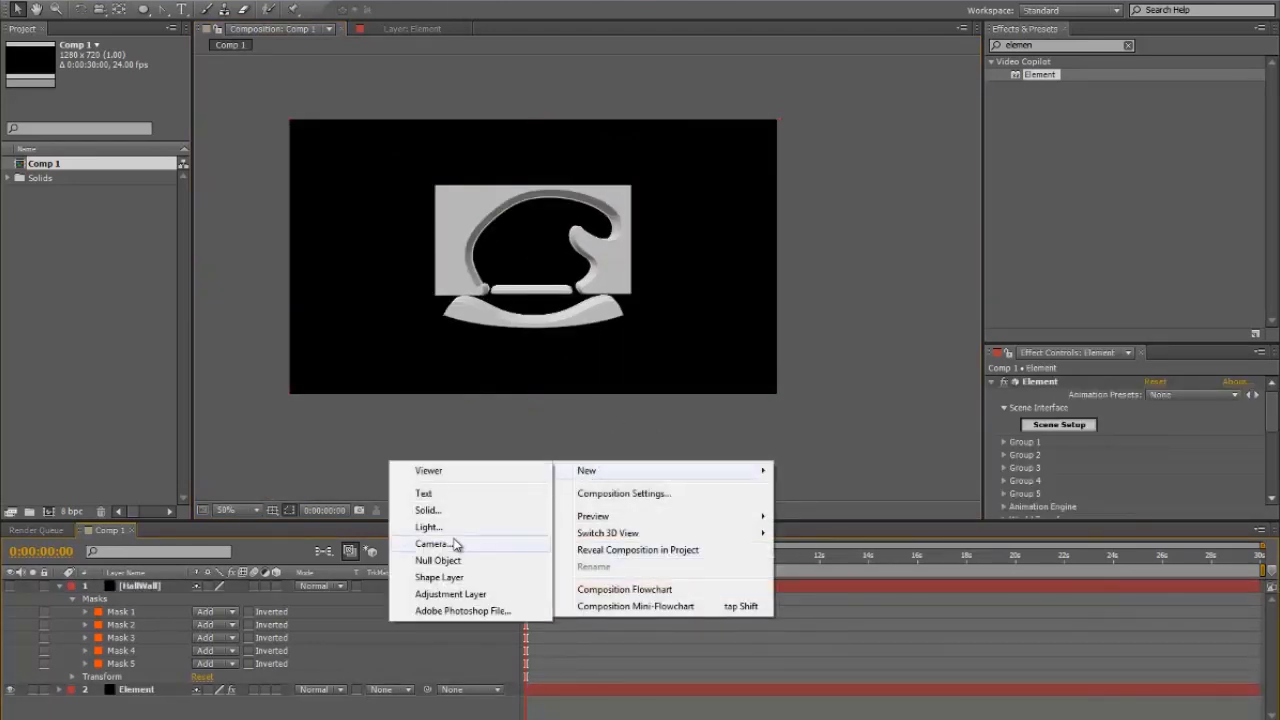
{"action": "left_click", "coordinate": [458, 545]}
{"action": "left_click", "coordinate": [925, 632]}
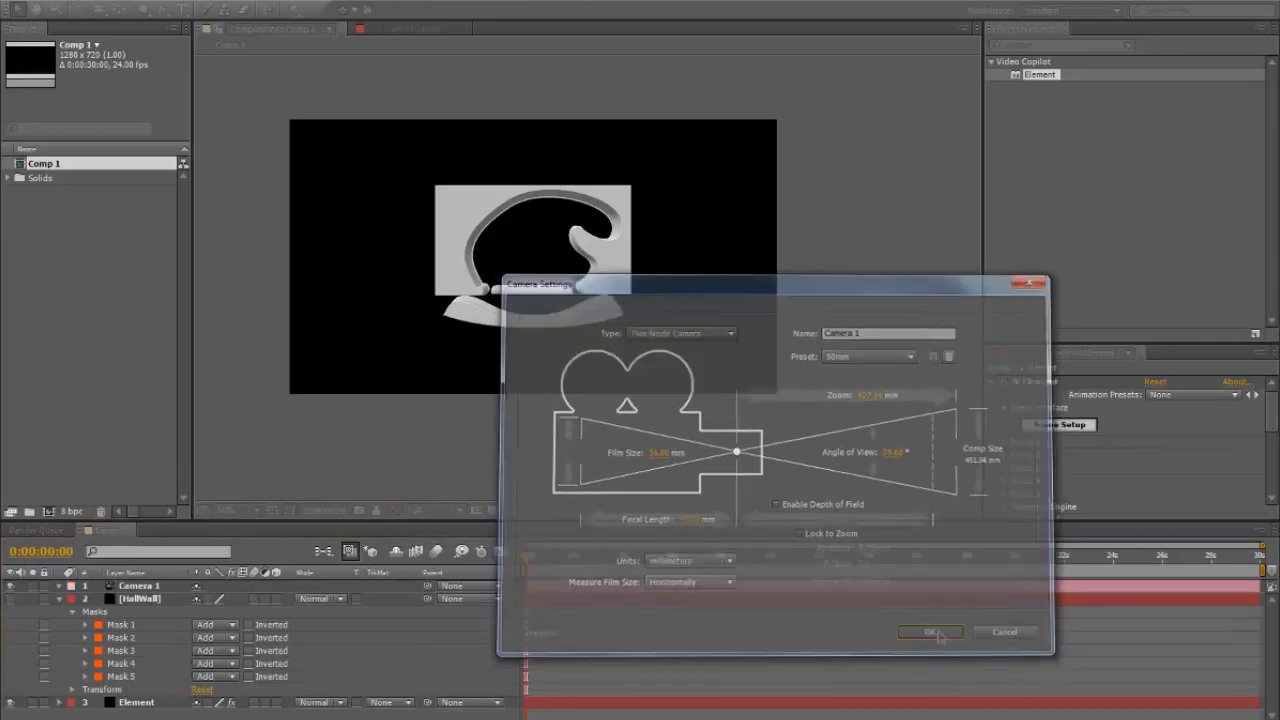
{"action": "scroll", "coordinate": [626, 263], "scroll_direction": "up", "scroll_amount": 4}
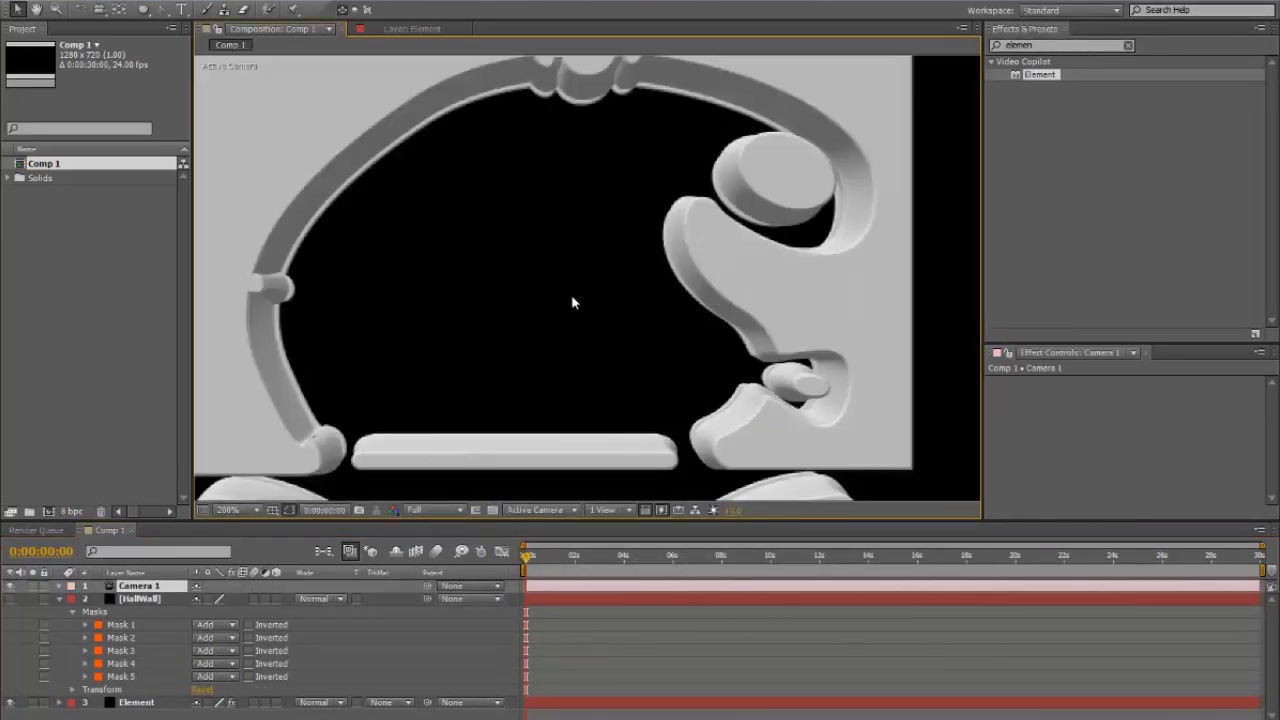
{"action": "scroll", "coordinate": [573, 302], "scroll_direction": "down", "scroll_amount": 2}
{"action": "left_click", "coordinate": [99, 9]}
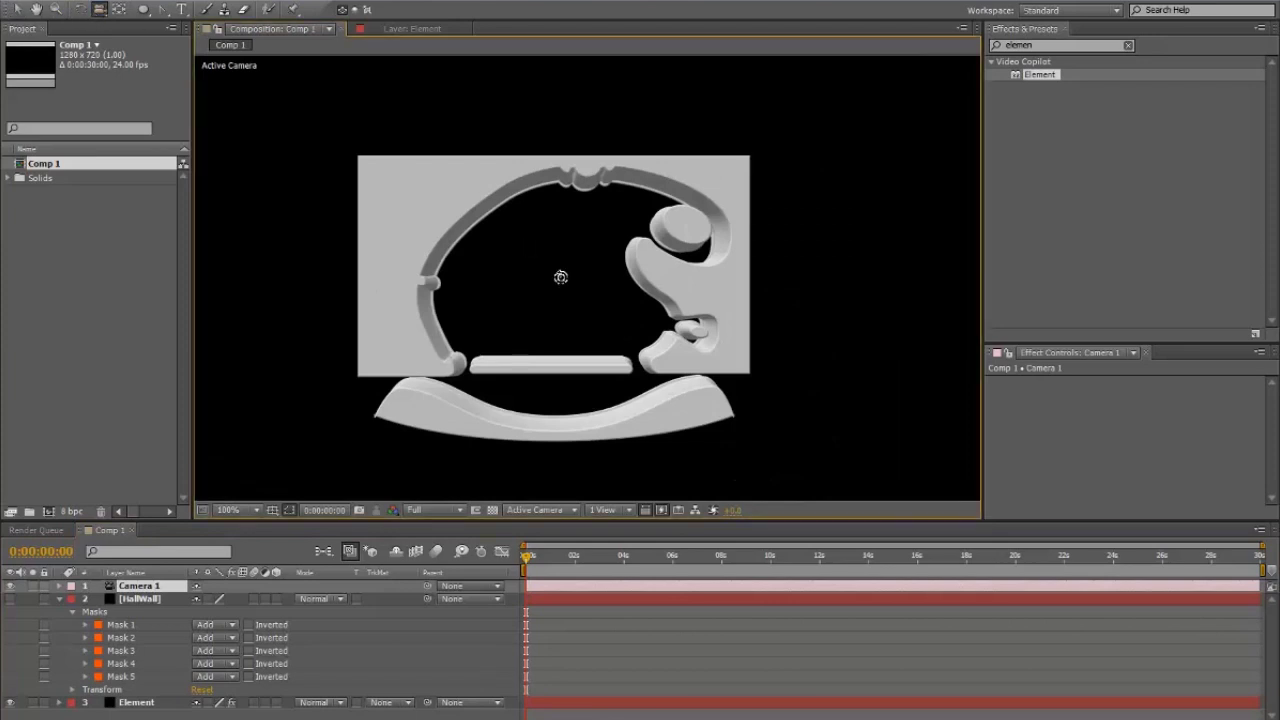
{"action": "left_click_drag", "start_coordinate": [560, 271], "coordinate": [609, 294]}
{"action": "scroll", "coordinate": [676, 312], "scroll_direction": "up", "scroll_amount": 2}
{"action": "scroll", "coordinate": [574, 282], "scroll_direction": "down", "scroll_amount": 1}
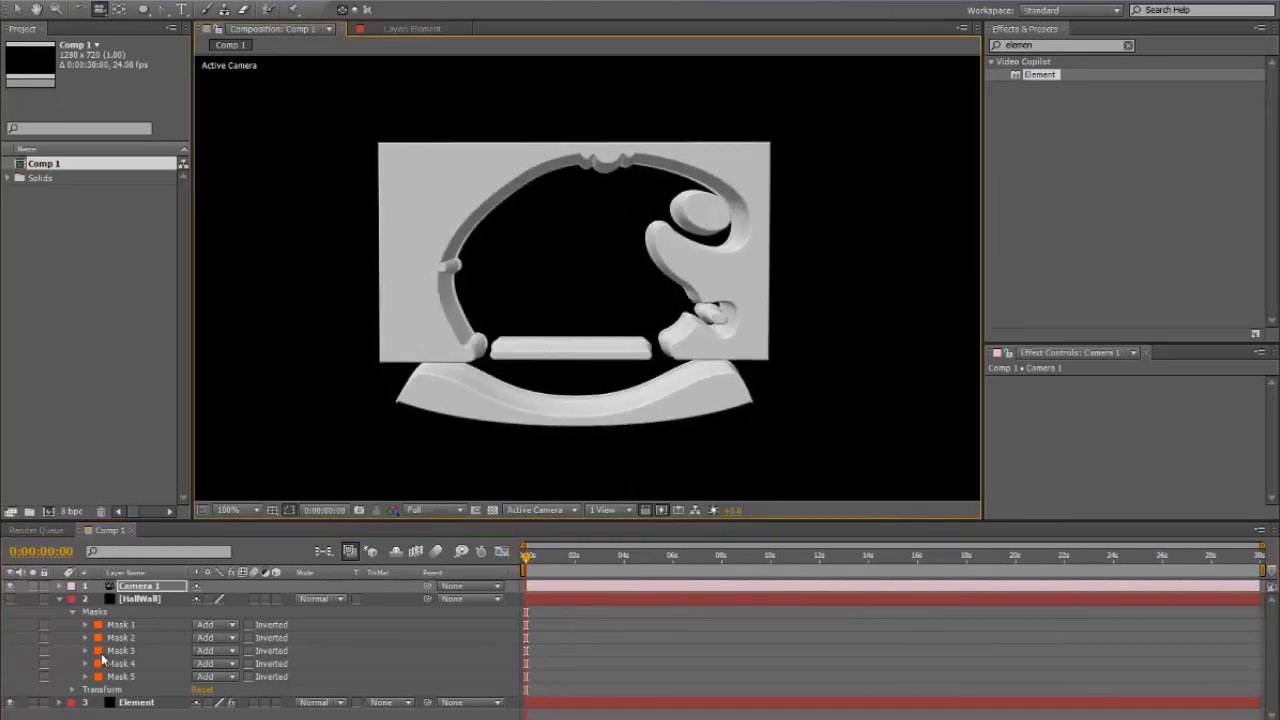
- Set the Replicator Shape of Group 1 in the Element layer's effect to 3D Grid
{"action": "left_click", "coordinate": [140, 701]}
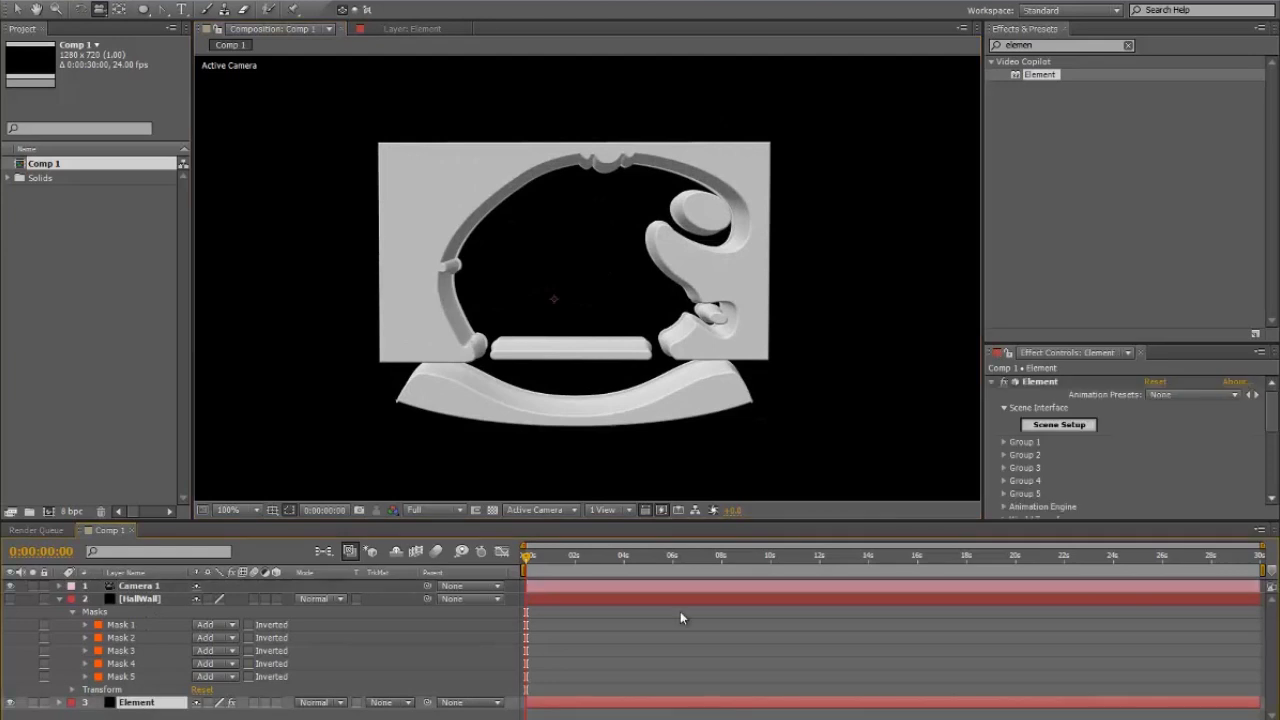
{"action": "left_click", "coordinate": [1004, 442]}
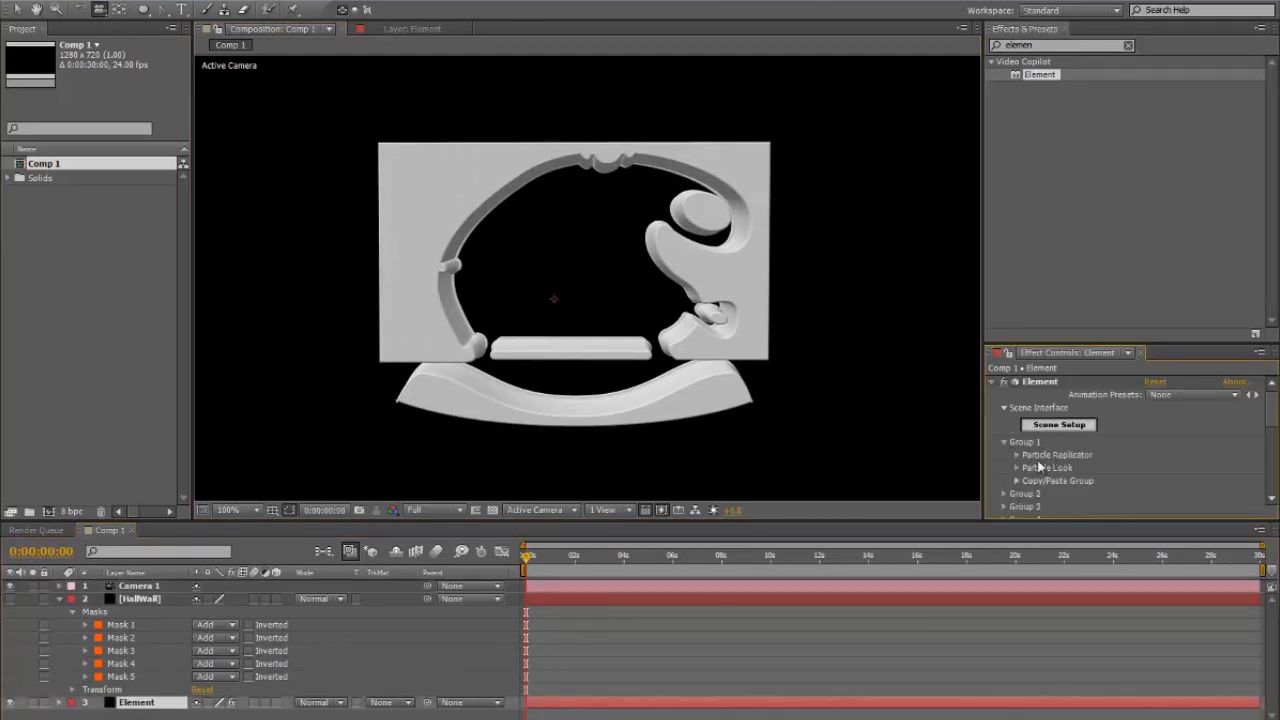
{"action": "left_click", "coordinate": [1017, 455]}
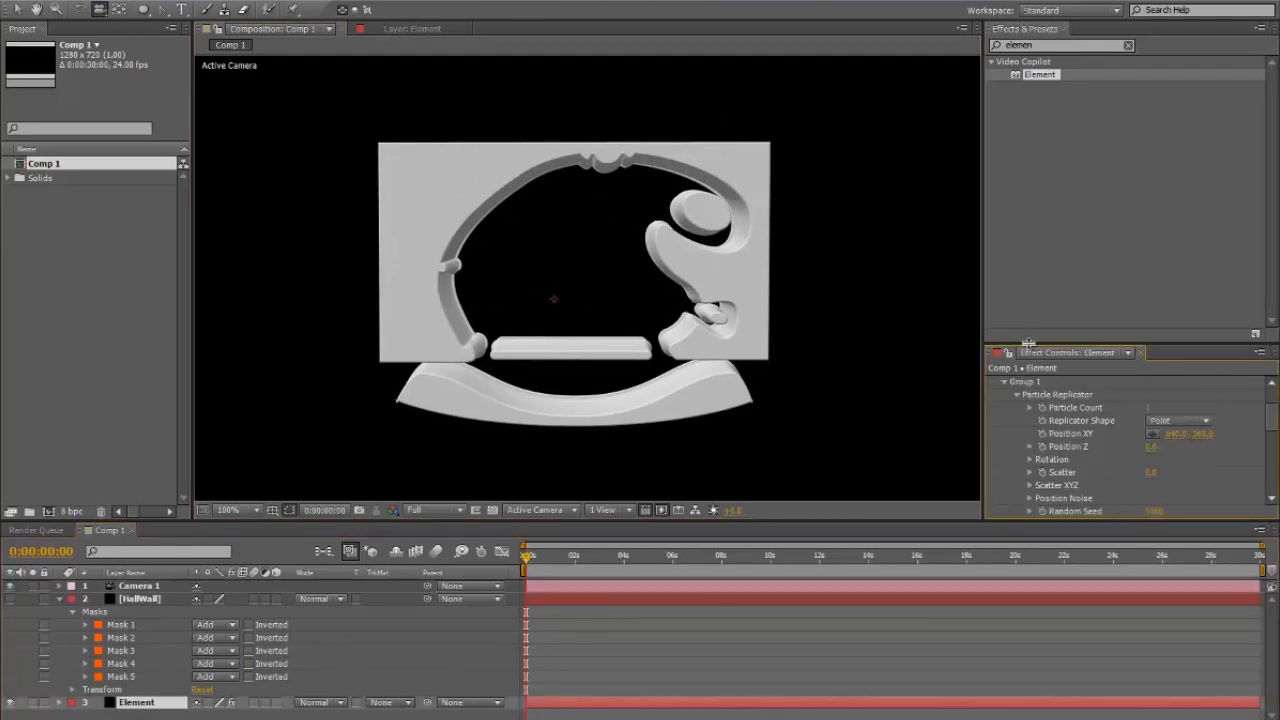
{"action": "left_click_drag", "start_coordinate": [1028, 343], "coordinate": [1030, 108]}
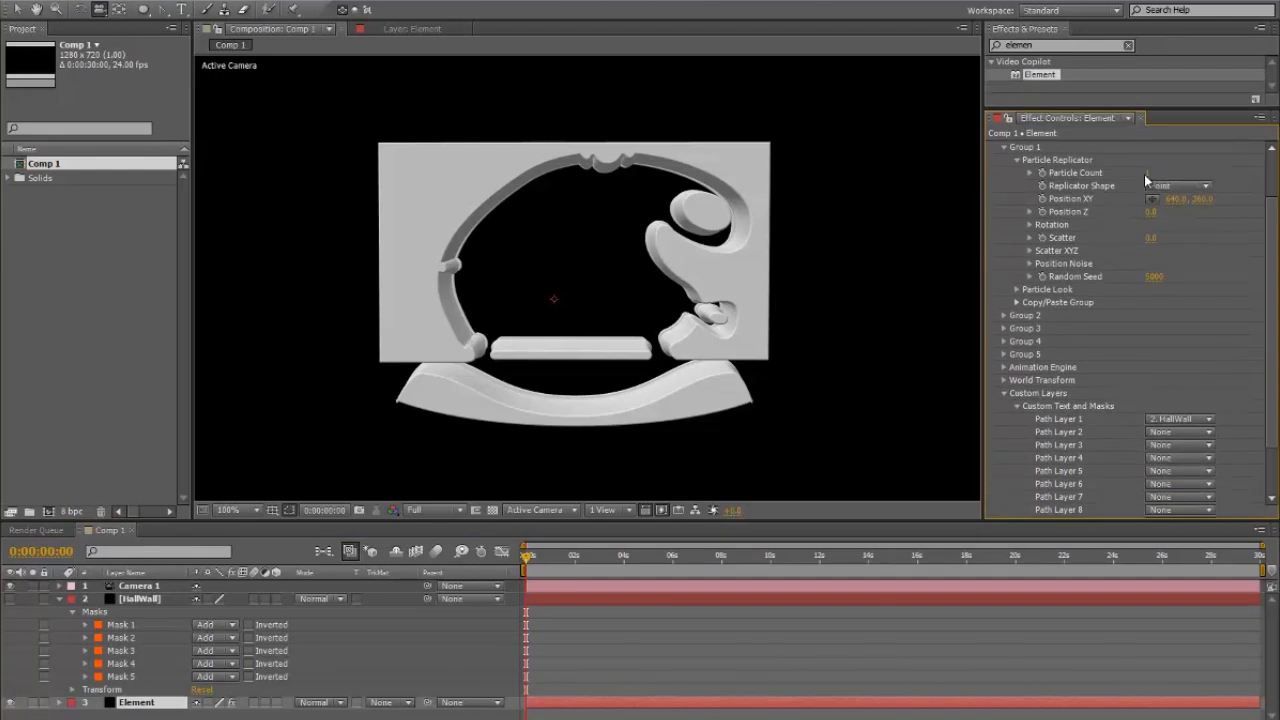
{"action": "left_click", "coordinate": [1173, 190]}
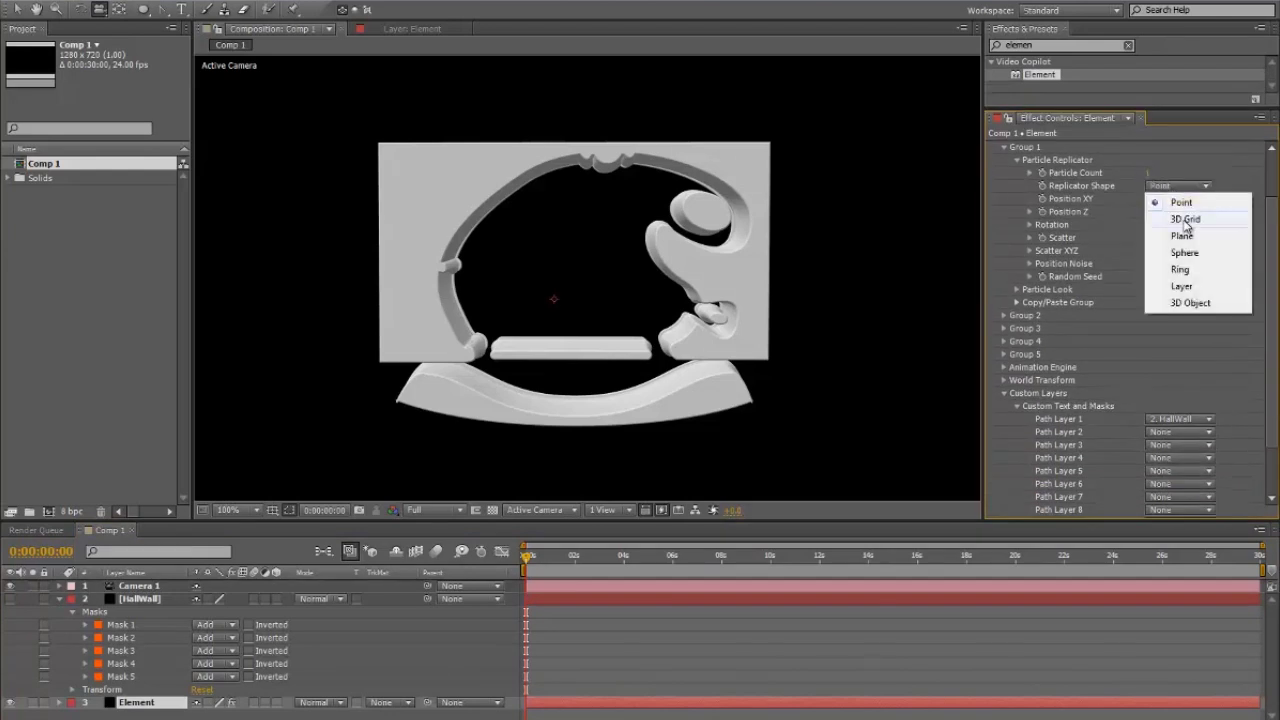
{"action": "left_click", "coordinate": [1186, 220]}
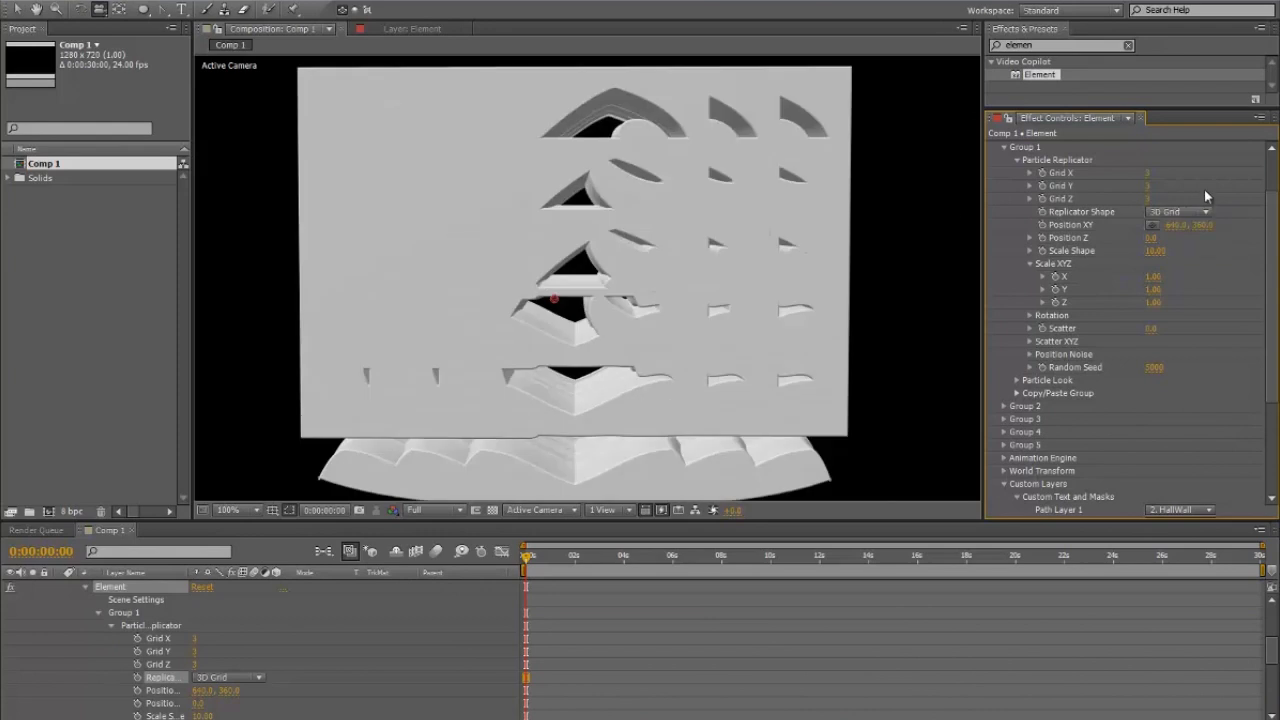
- Set Group 1's replicator grid to 1 in X, 1 in Y and 12 in Z
{"action": "left_click", "coordinate": [1150, 173]}
{"action": "type", "text": "01"}
{"action": "key", "text": "Tab"}
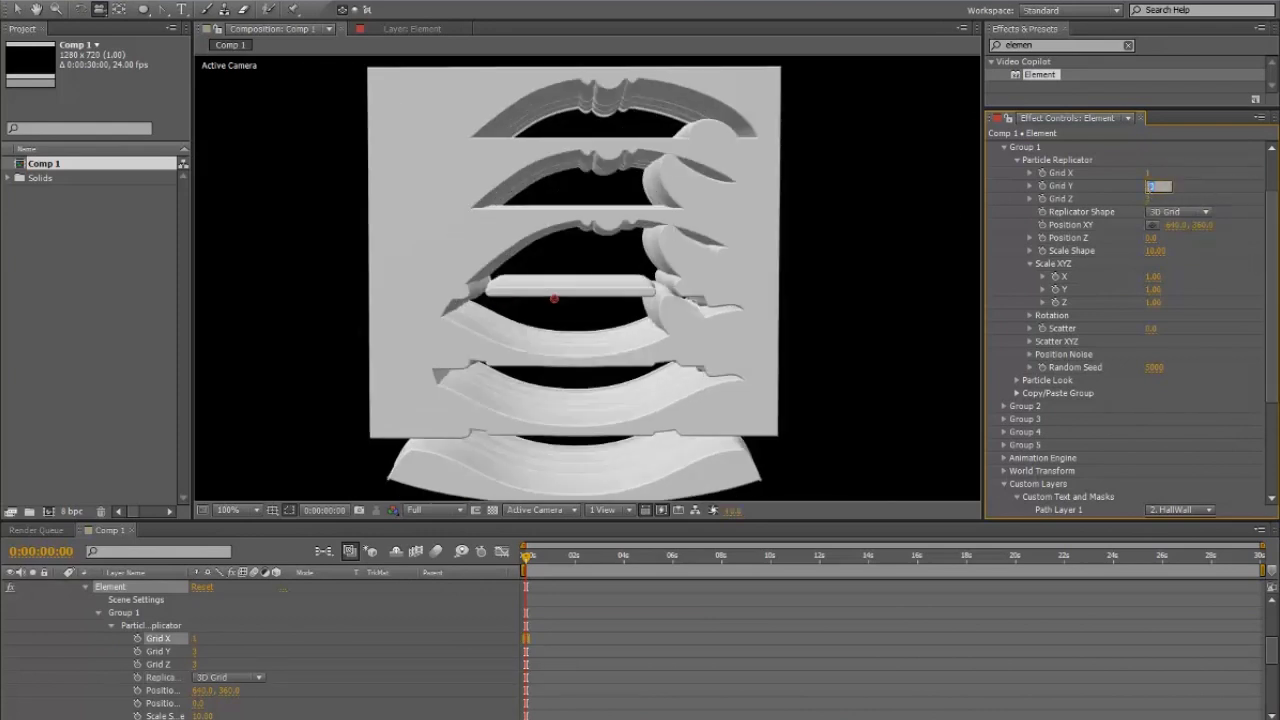
{"action": "type", "text": "1"}
{"action": "key", "text": "Return"}
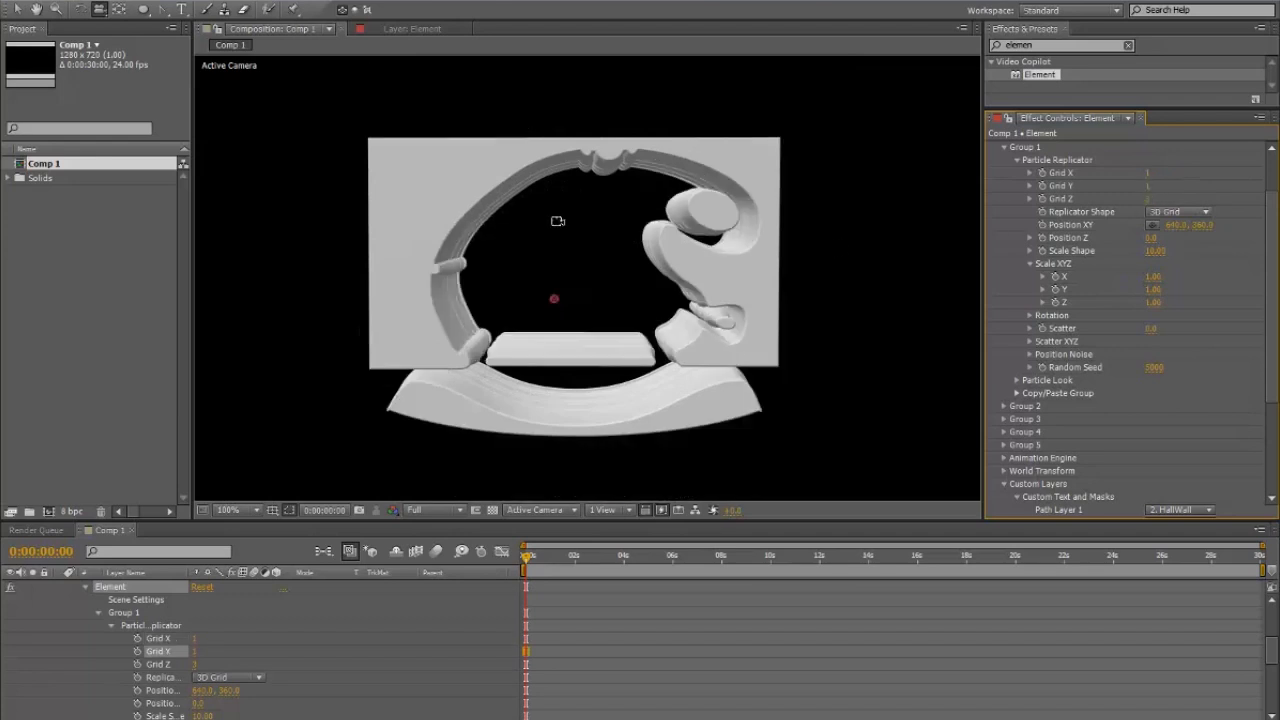
{"action": "left_click", "coordinate": [1149, 199]}
{"action": "key", "text": "Return"}
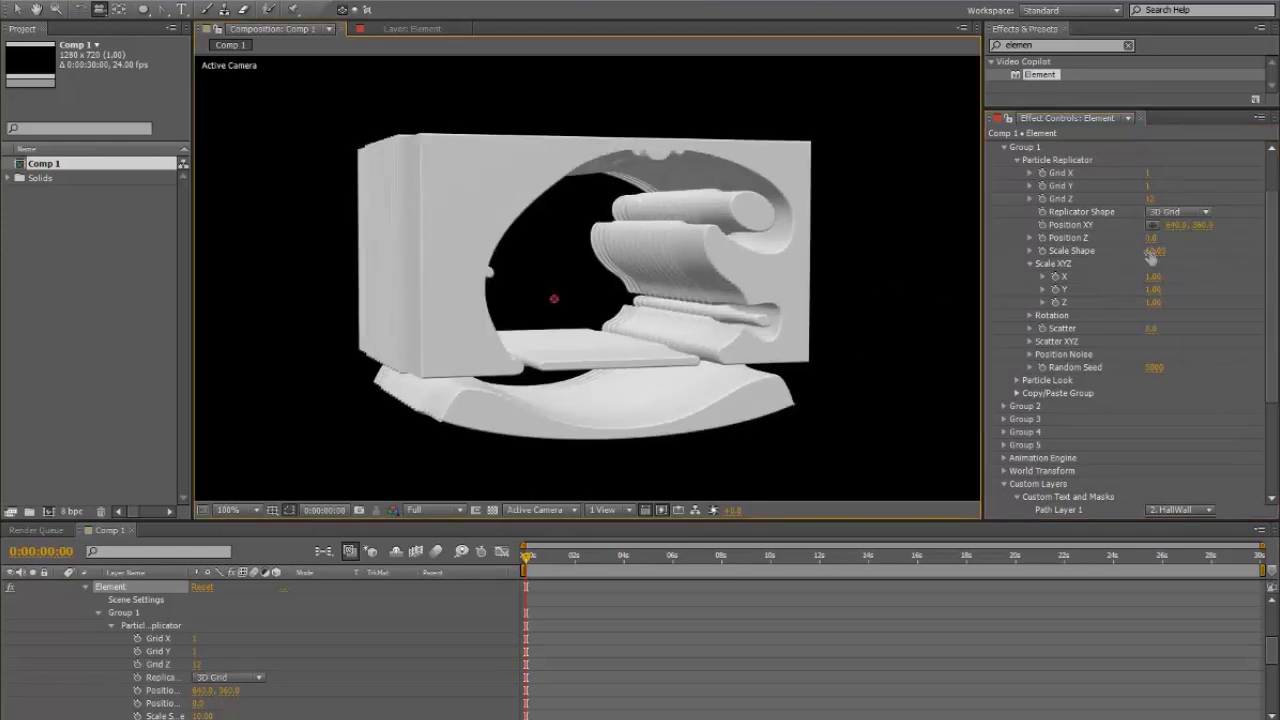
- Increase Group 1's Scale Shape to about 84 and orbit the camera to look down the inside of the replicated hallway
{"action": "left_click_drag", "start_coordinate": [1151, 257], "coordinate": [1104, 264]}
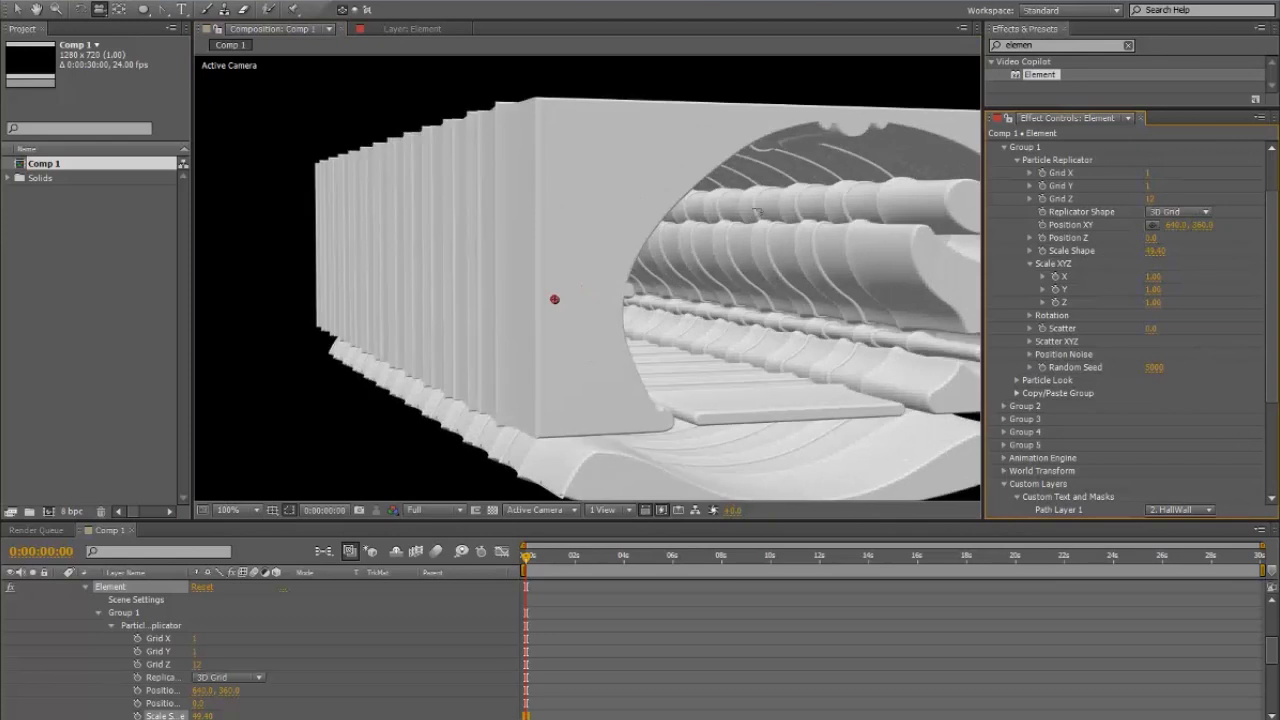
{"action": "left_click_drag", "start_coordinate": [793, 272], "coordinate": [928, 287]}
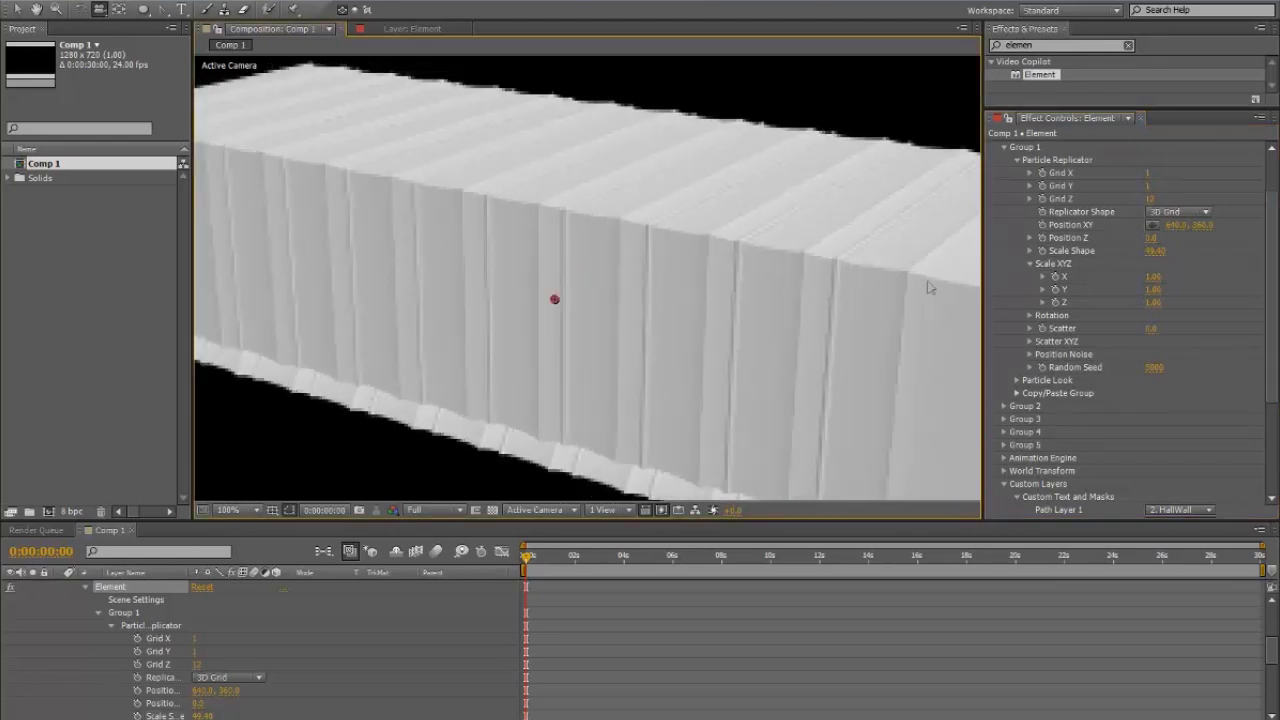
{"action": "left_click_drag", "start_coordinate": [1161, 257], "coordinate": [1277, 248]}
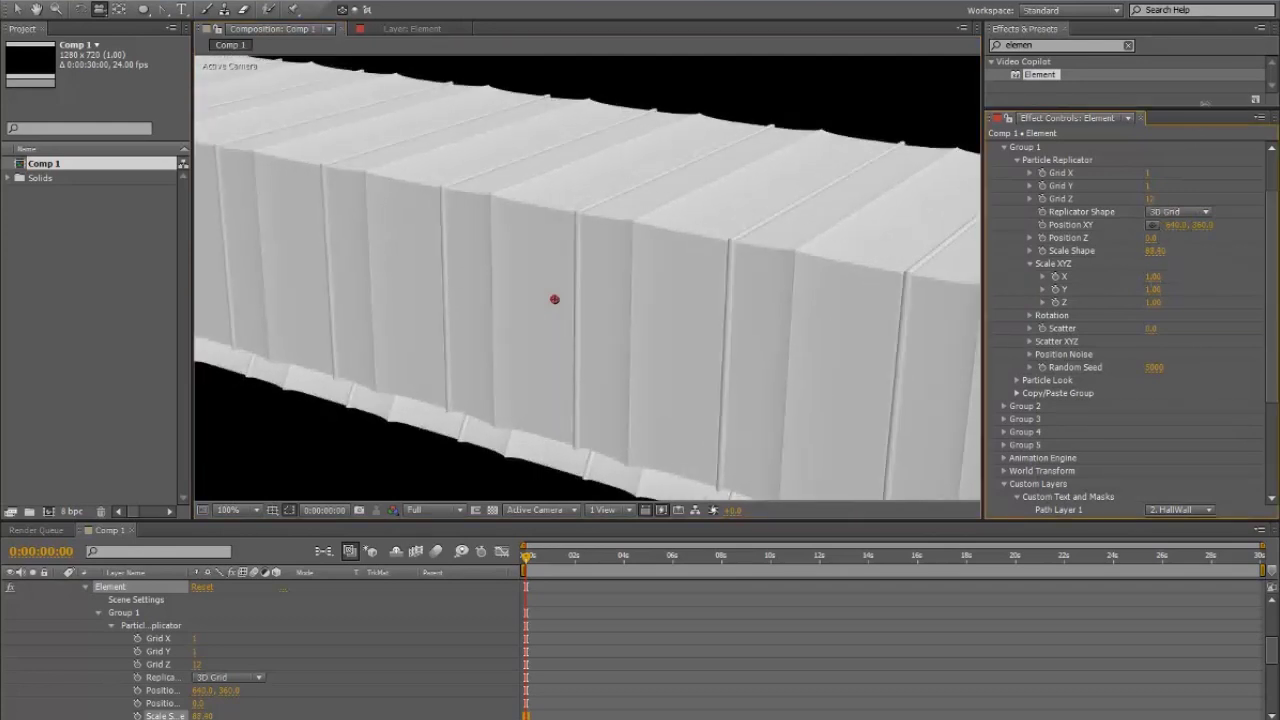
{"action": "left_click_drag", "start_coordinate": [1205, 103], "coordinate": [1161, 279]}
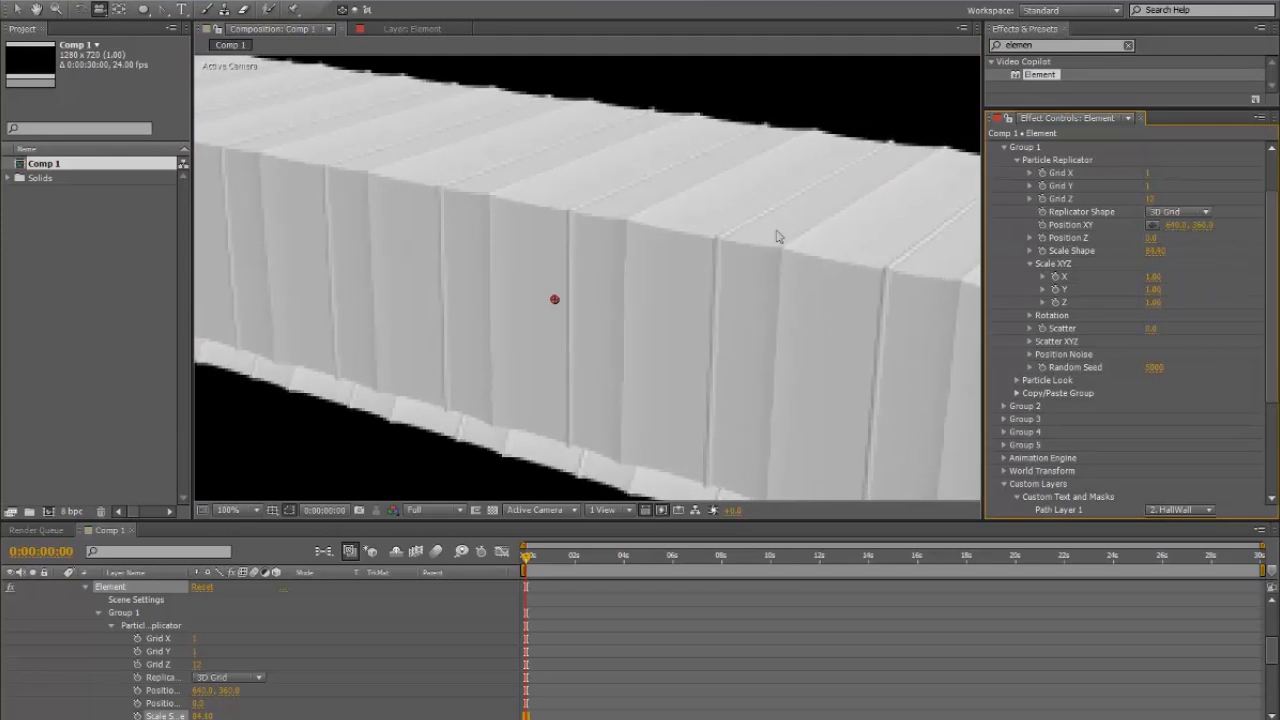
{"action": "left_click_drag", "start_coordinate": [691, 240], "coordinate": [628, 177]}
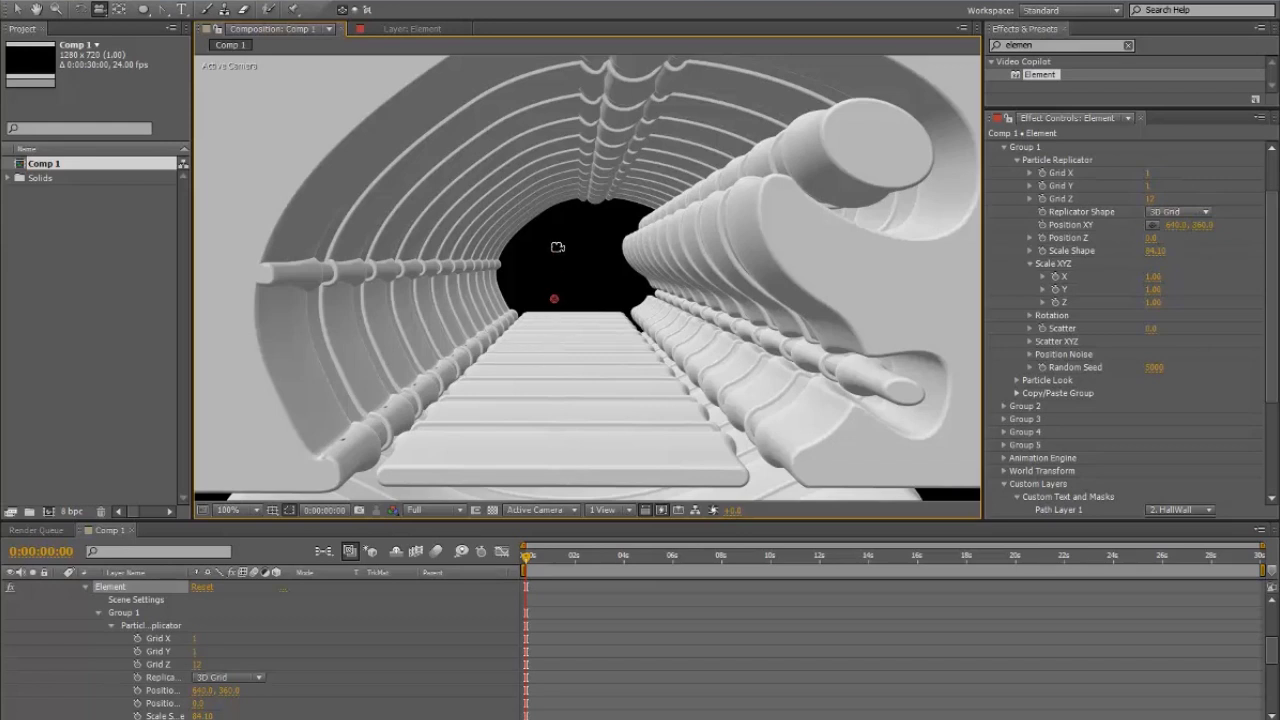
{"action": "scroll", "coordinate": [617, 252], "scroll_direction": "down", "scroll_amount": 1}
{"action": "scroll", "coordinate": [620, 275], "scroll_direction": "up", "scroll_amount": 1}
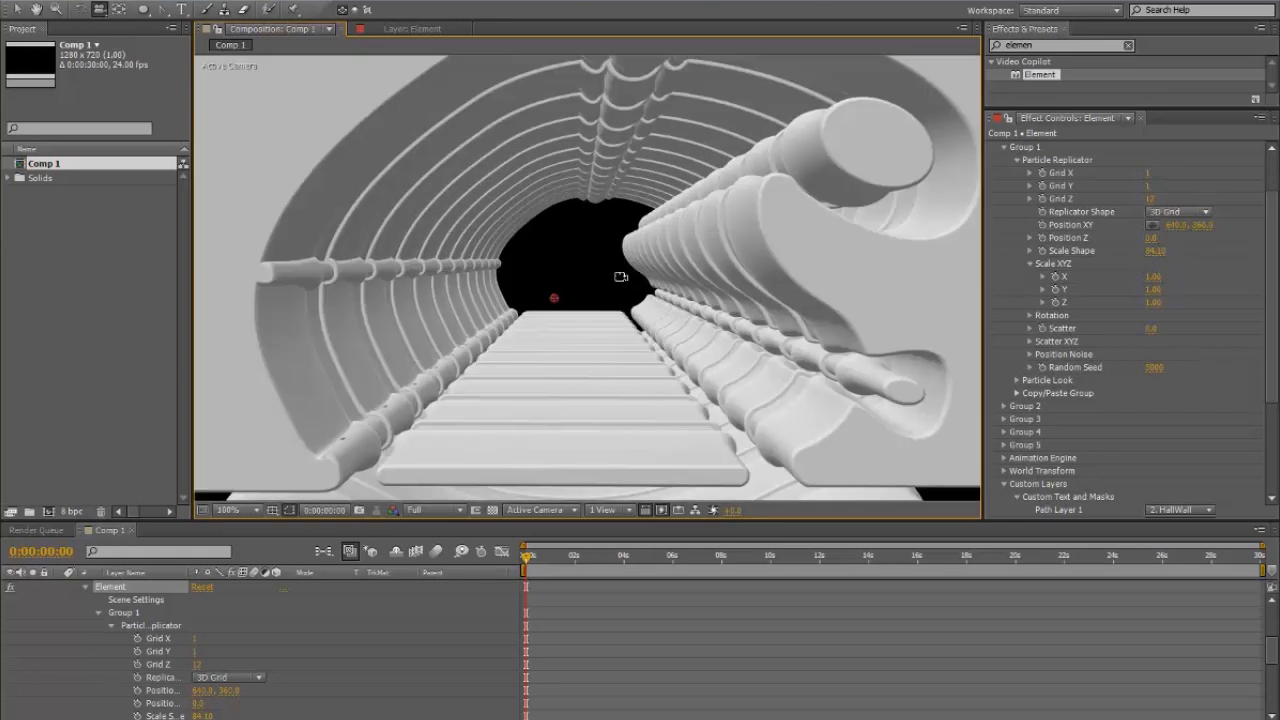
- Copy the Group 1 settings in the Element effect and paste them into Group 2
{"action": "scroll", "coordinate": [609, 285], "scroll_direction": "down", "scroll_amount": 2}
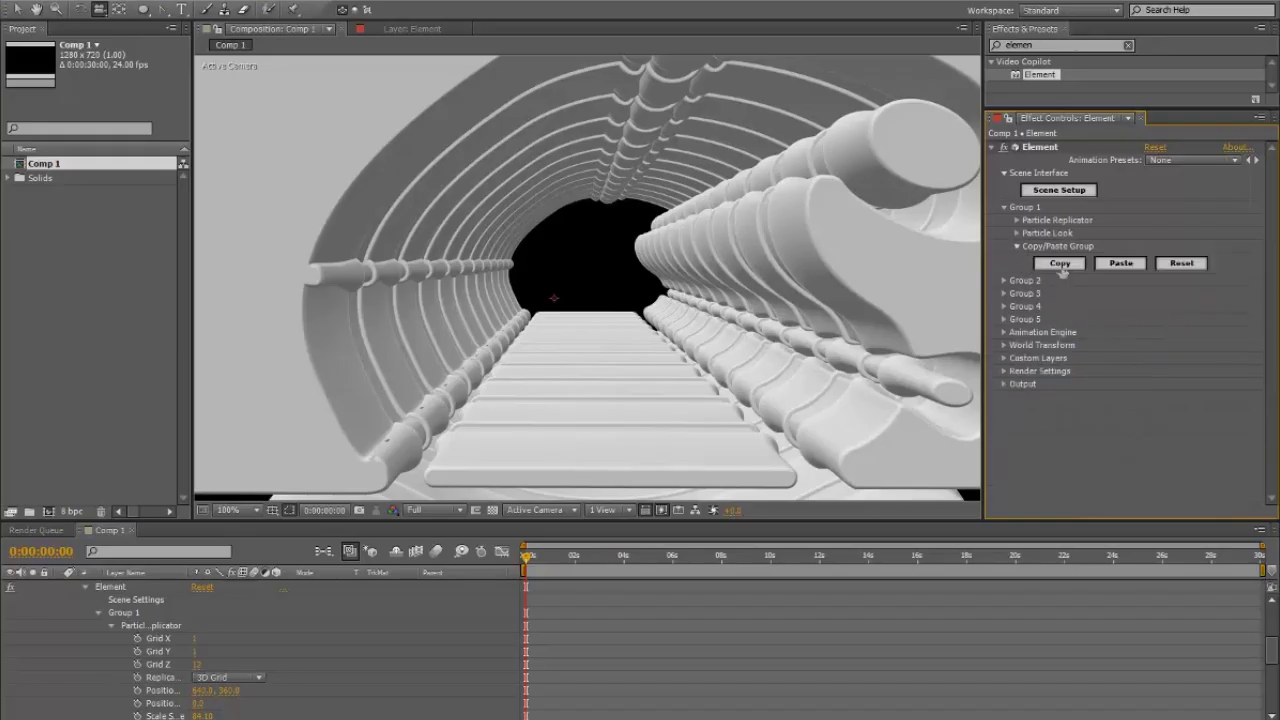
{"action": "left_click", "coordinate": [1060, 266]}
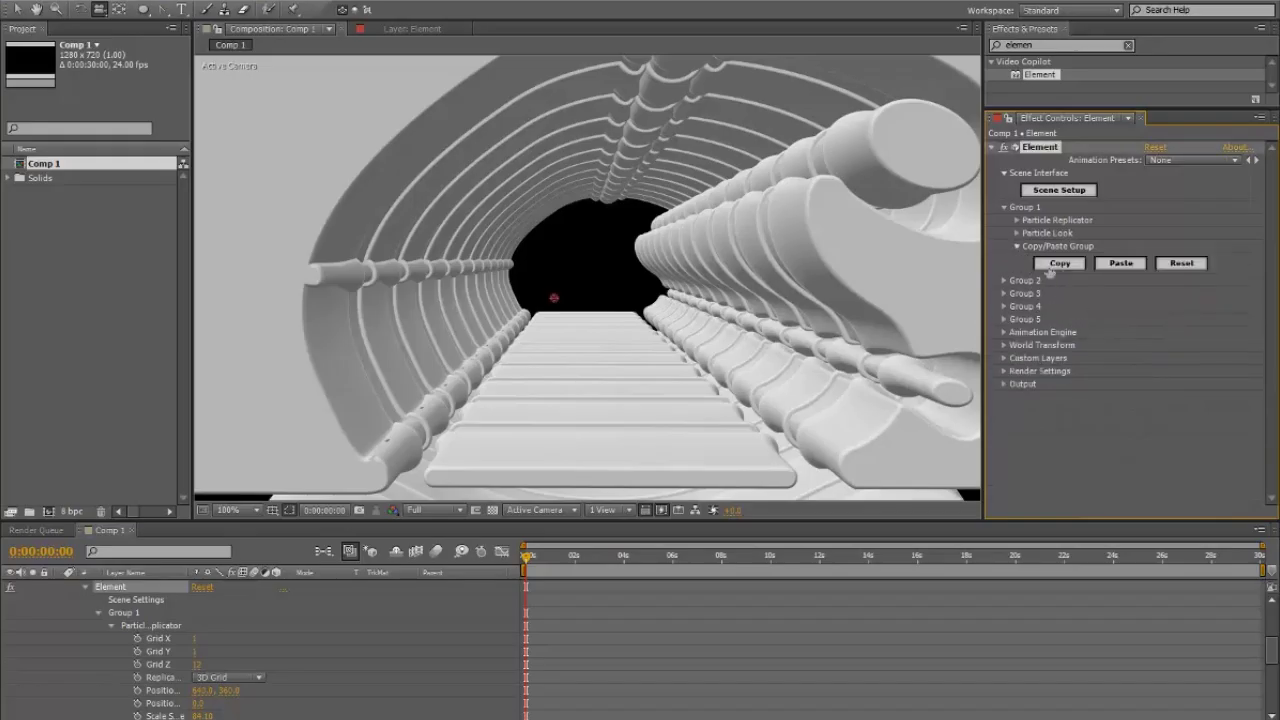
{"action": "left_click", "coordinate": [1017, 246]}
{"action": "left_click", "coordinate": [1004, 259]}
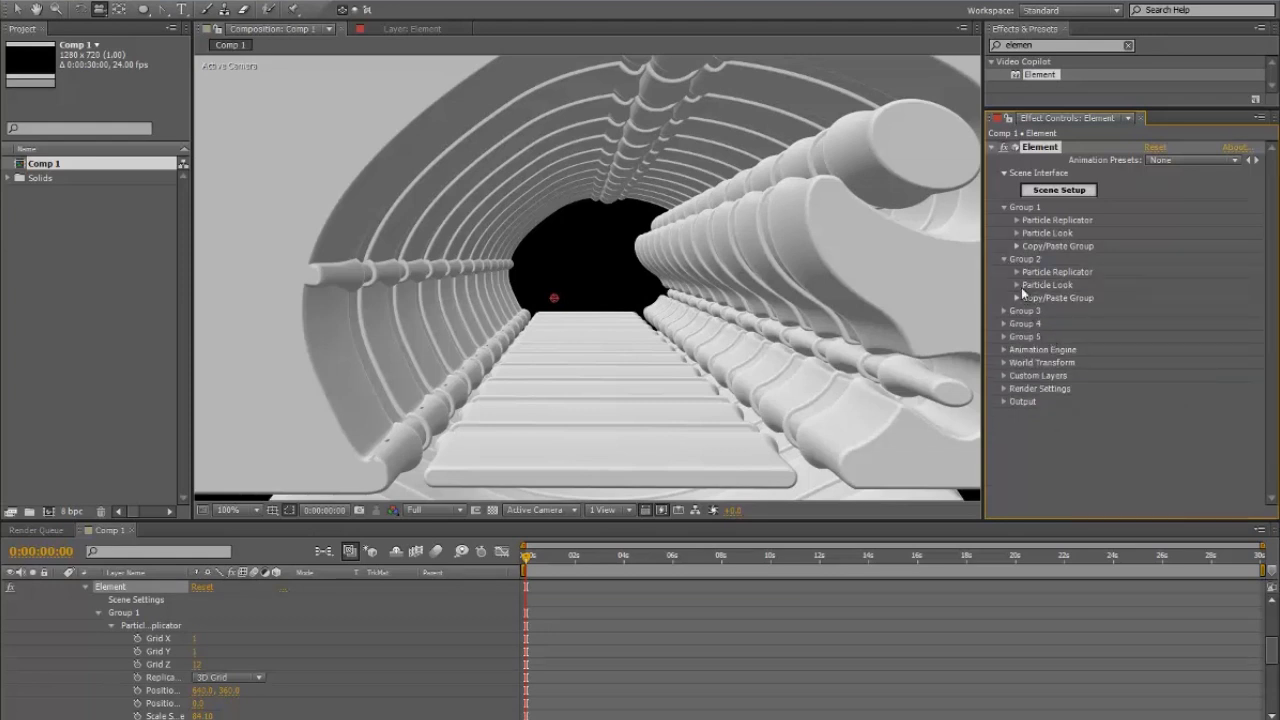
{"action": "left_click", "coordinate": [1017, 298]}
{"action": "left_click", "coordinate": [1110, 318]}
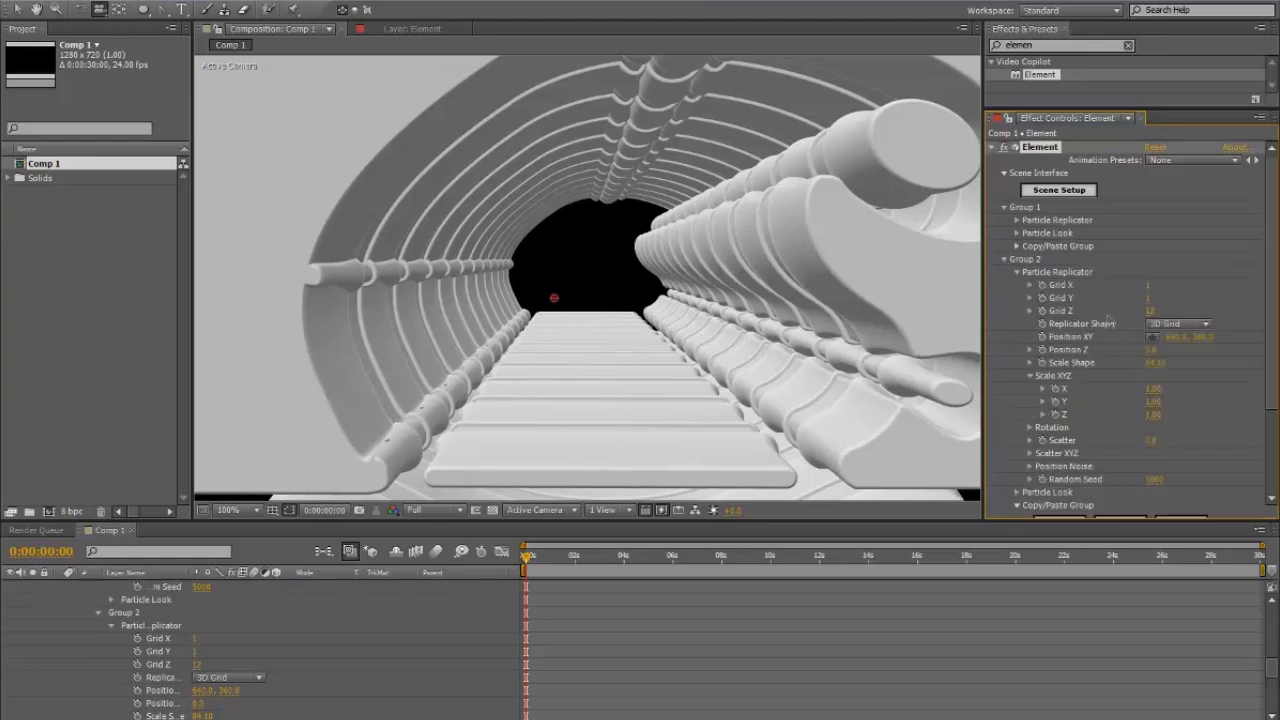
- Assign the Extrusion Model to both groups 1 and 2 in Scene Setup and apply the scene
{"action": "left_click", "coordinate": [1050, 194]}
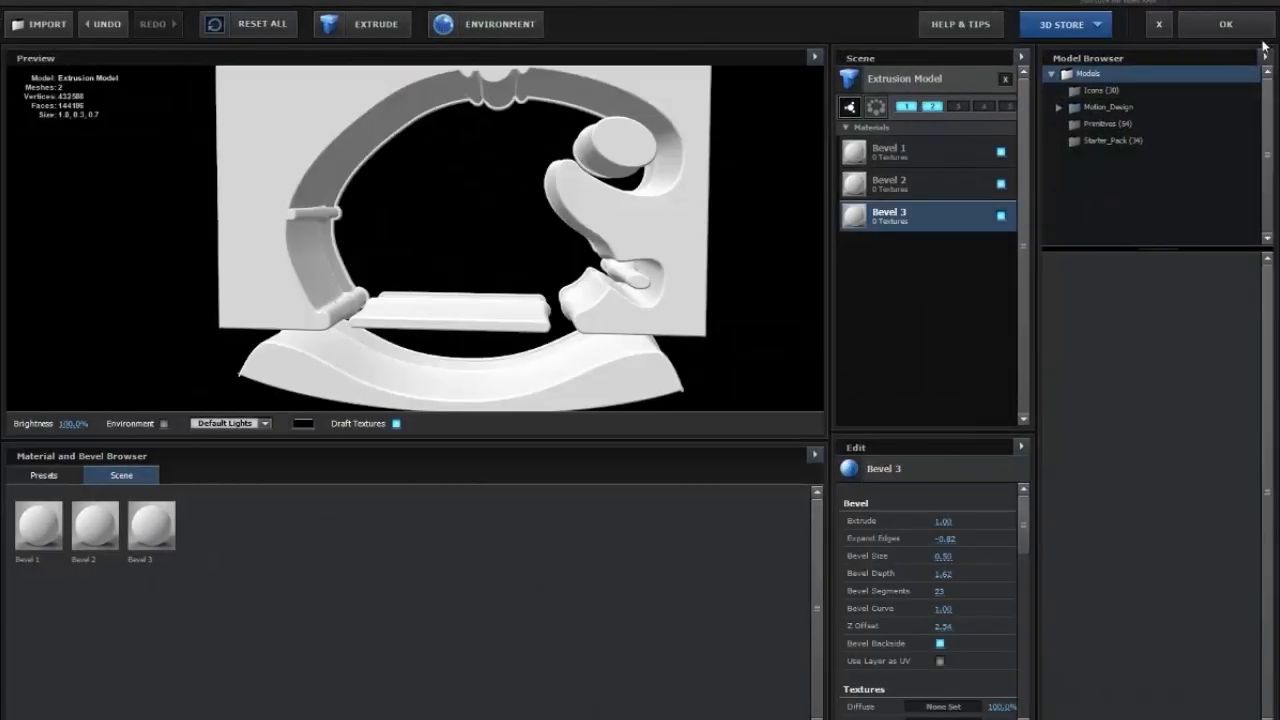
{"action": "left_click", "coordinate": [1225, 24]}
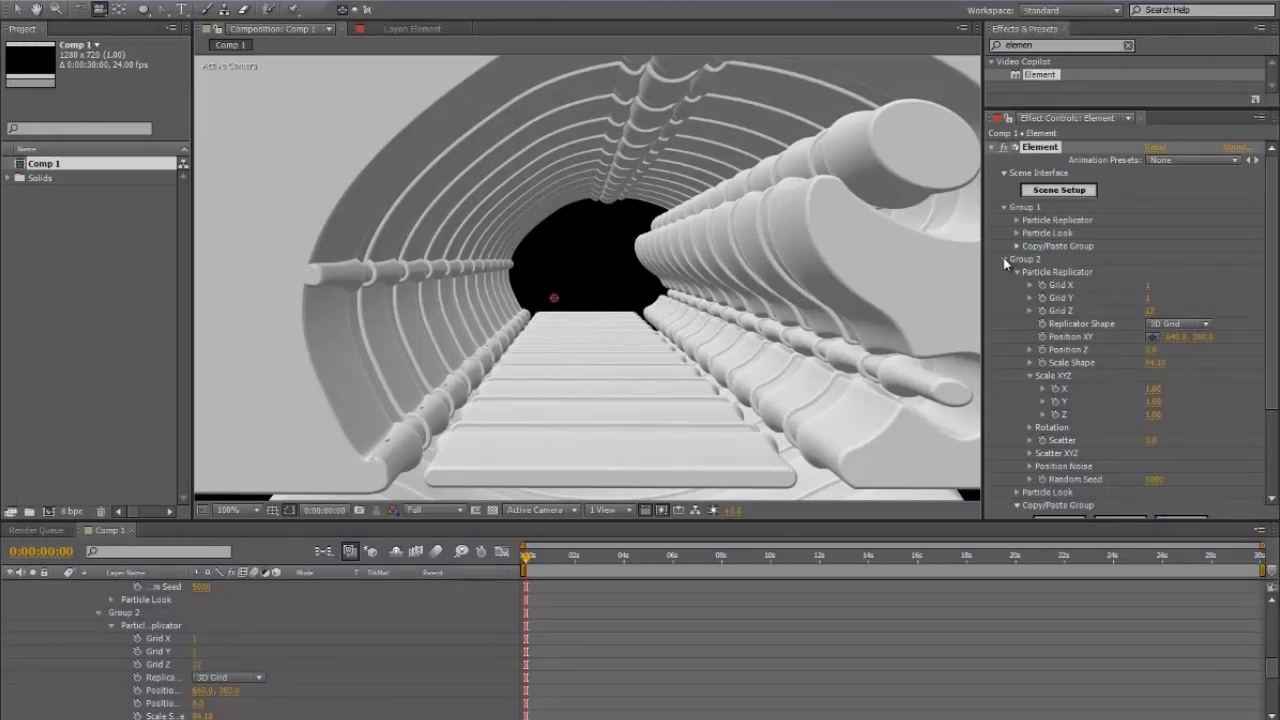
- Split the composition viewer into two horizontal views and enlarge the Top view of the hallway to 50%
{"action": "scroll", "coordinate": [790, 294], "scroll_direction": "down", "scroll_amount": 1}
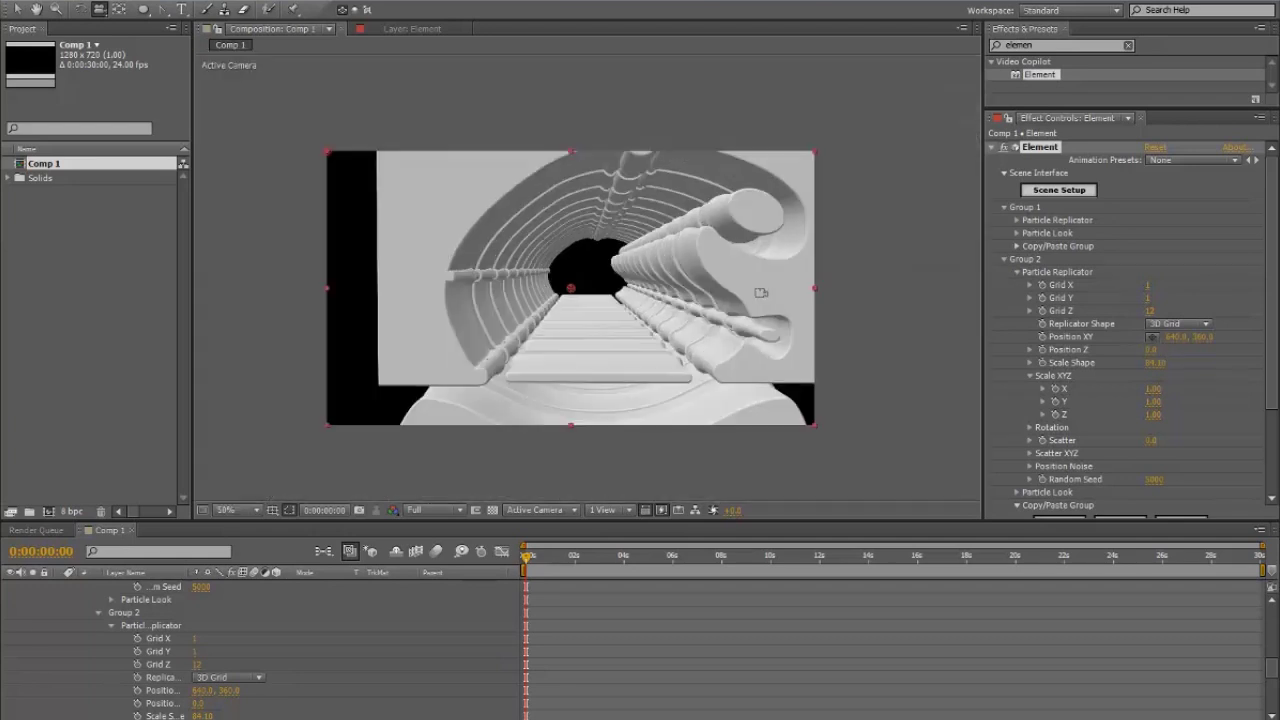
{"action": "left_click", "coordinate": [612, 514]}
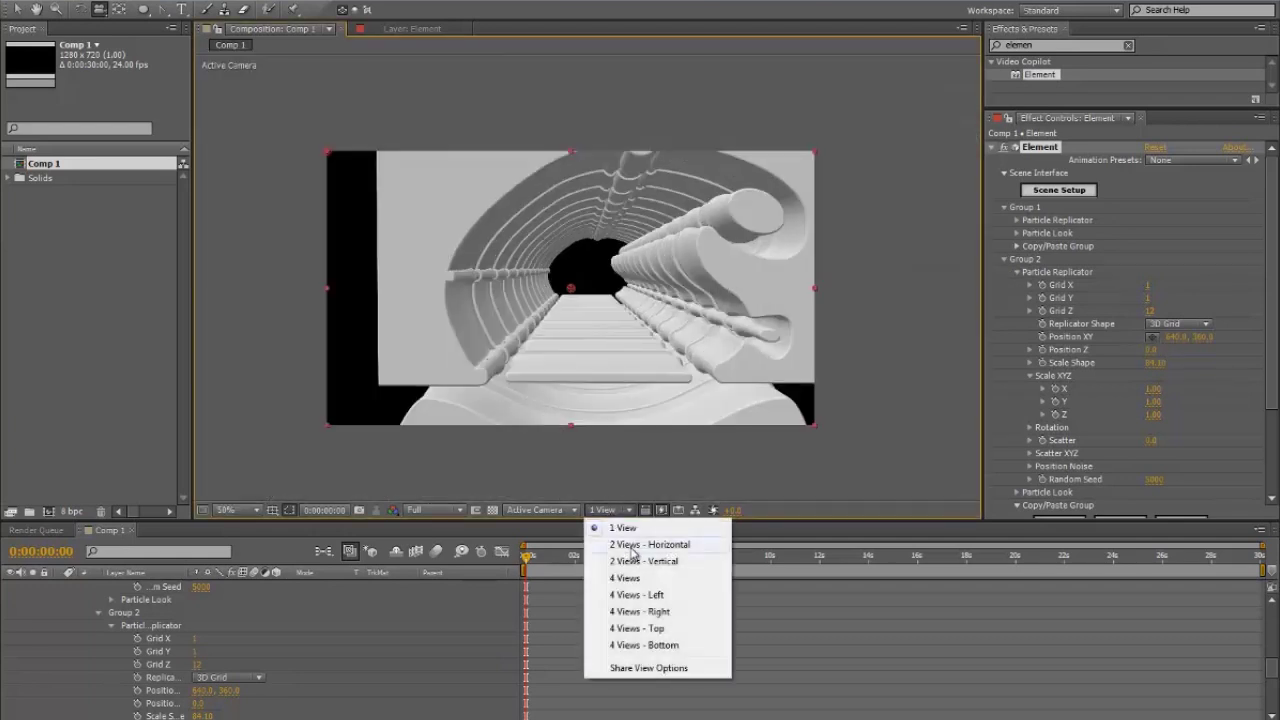
{"action": "left_click", "coordinate": [635, 544]}
{"action": "left_click", "coordinate": [410, 257]}
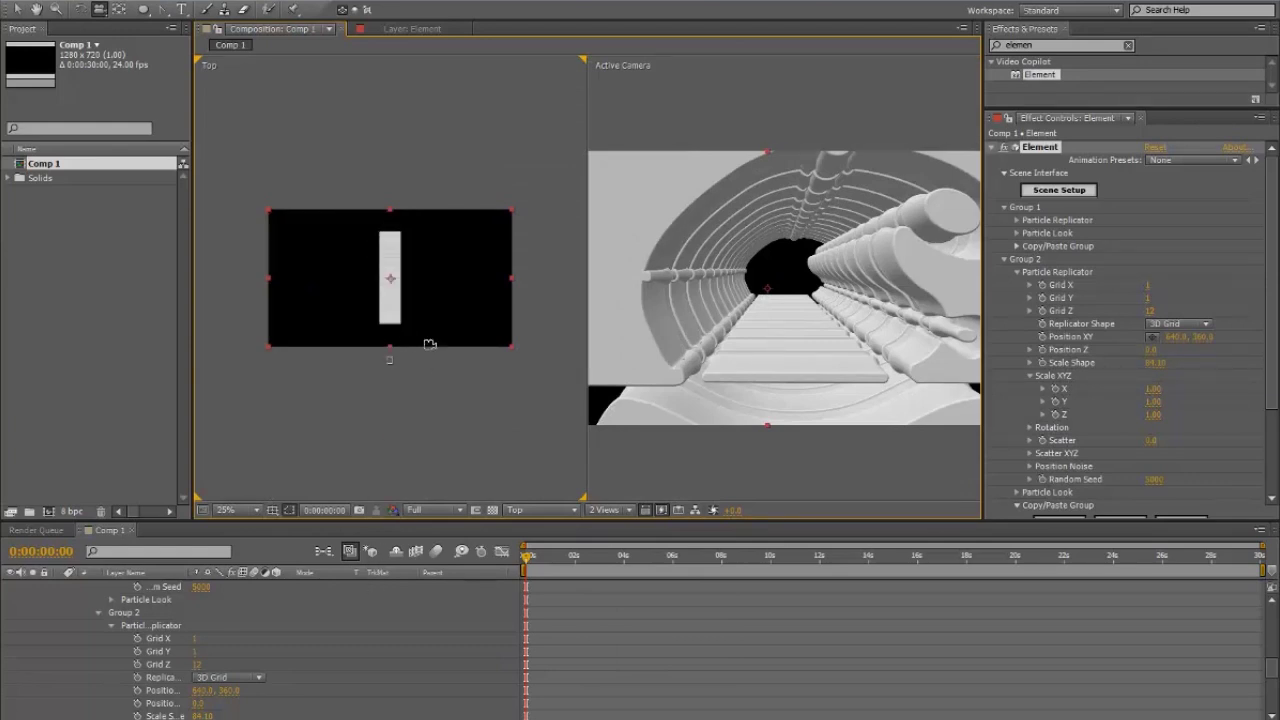
{"action": "key", "text": "period"}
{"action": "key", "text": "period"}
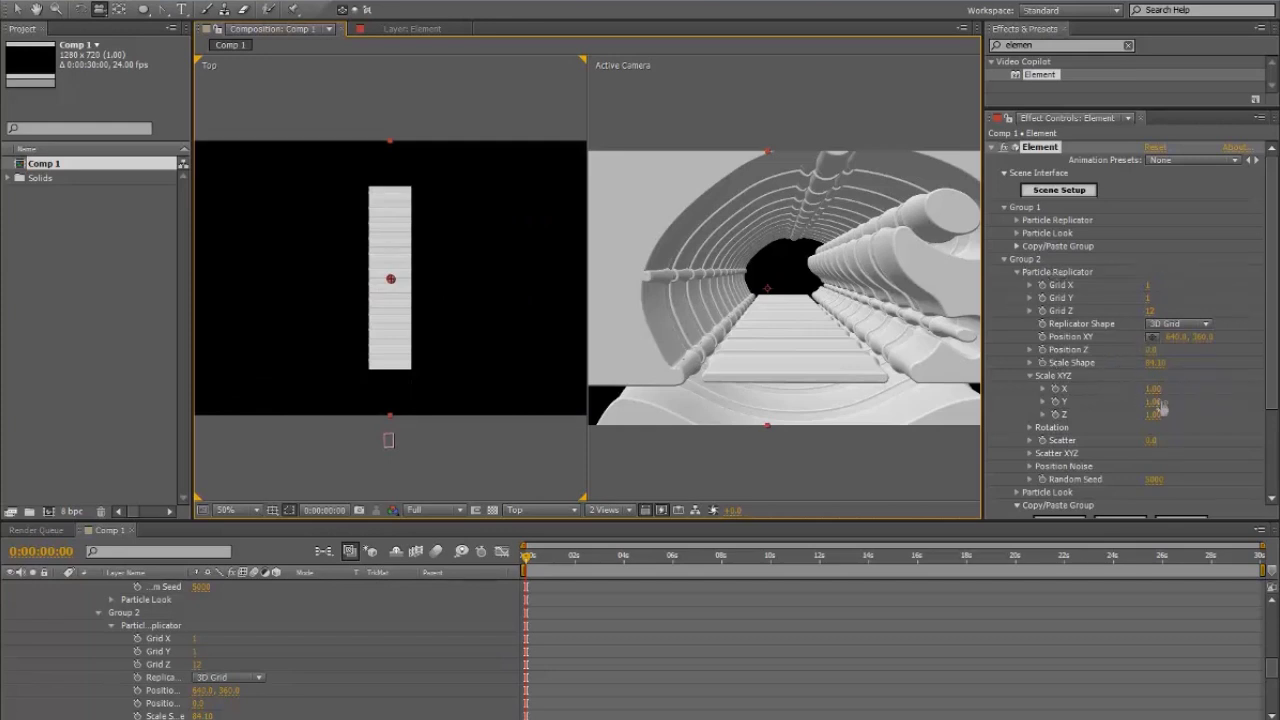
- Rotate Group 2's Particle Replicator about 35° on the Y axis so its hallway crosses Group 1's
{"action": "left_click", "coordinate": [1031, 376]}
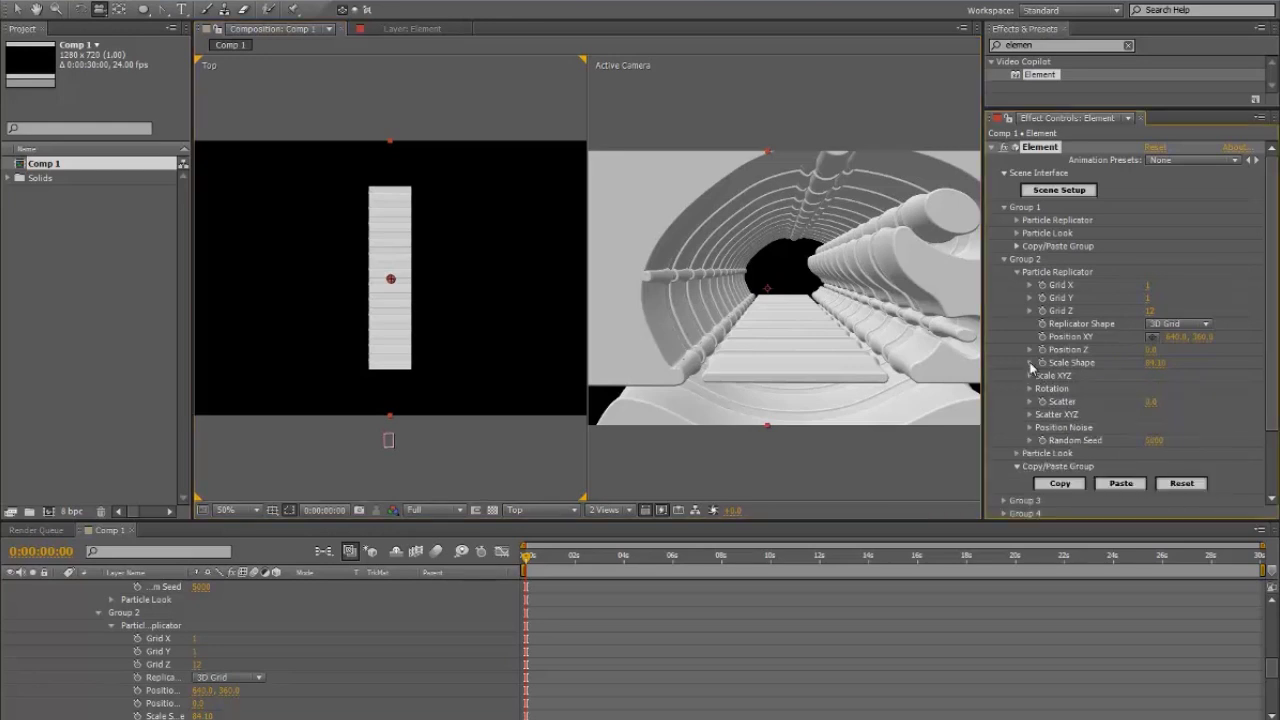
{"action": "left_click", "coordinate": [1030, 388]}
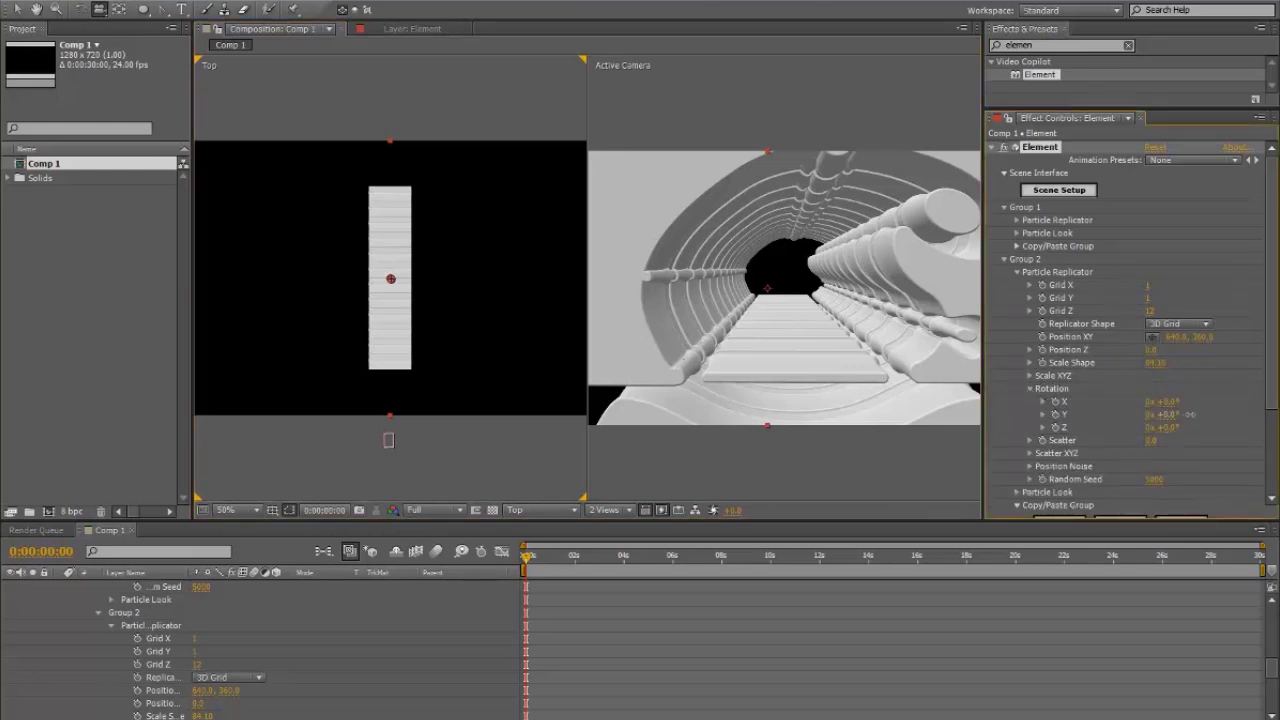
{"action": "left_click_drag", "start_coordinate": [1197, 414], "coordinate": [1191, 412]}
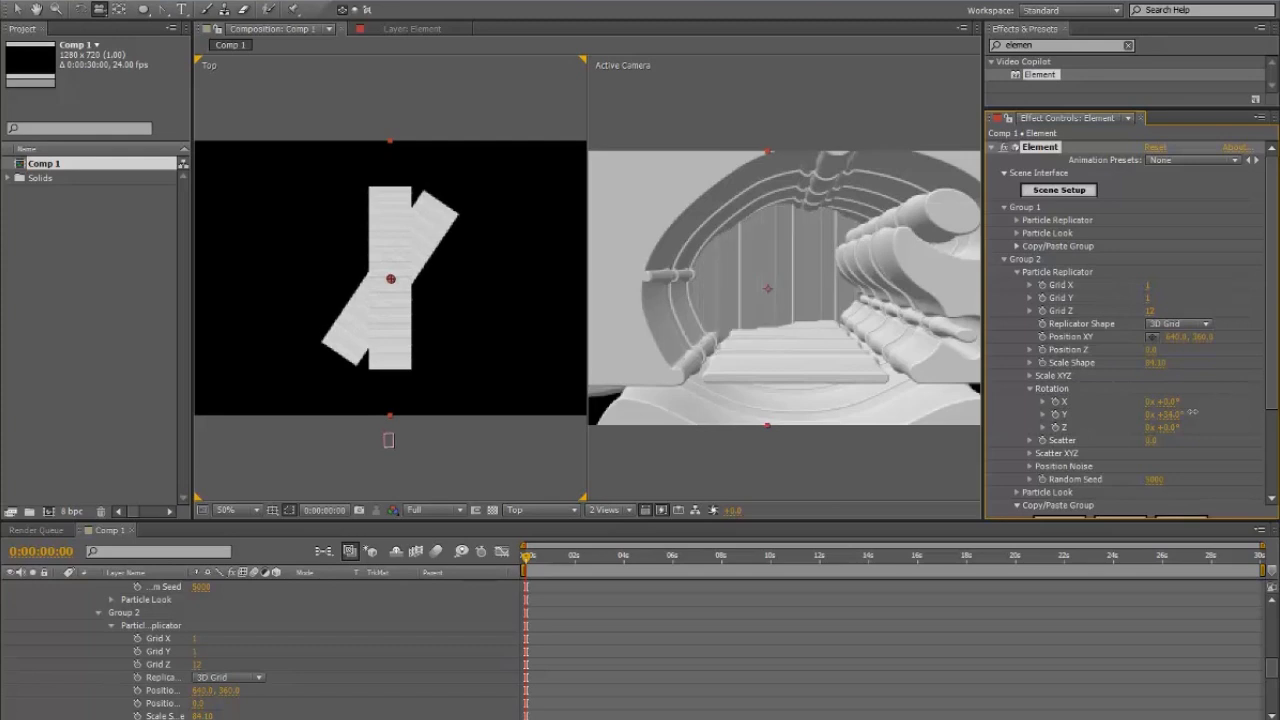
{"action": "left_click", "coordinate": [1030, 388]}
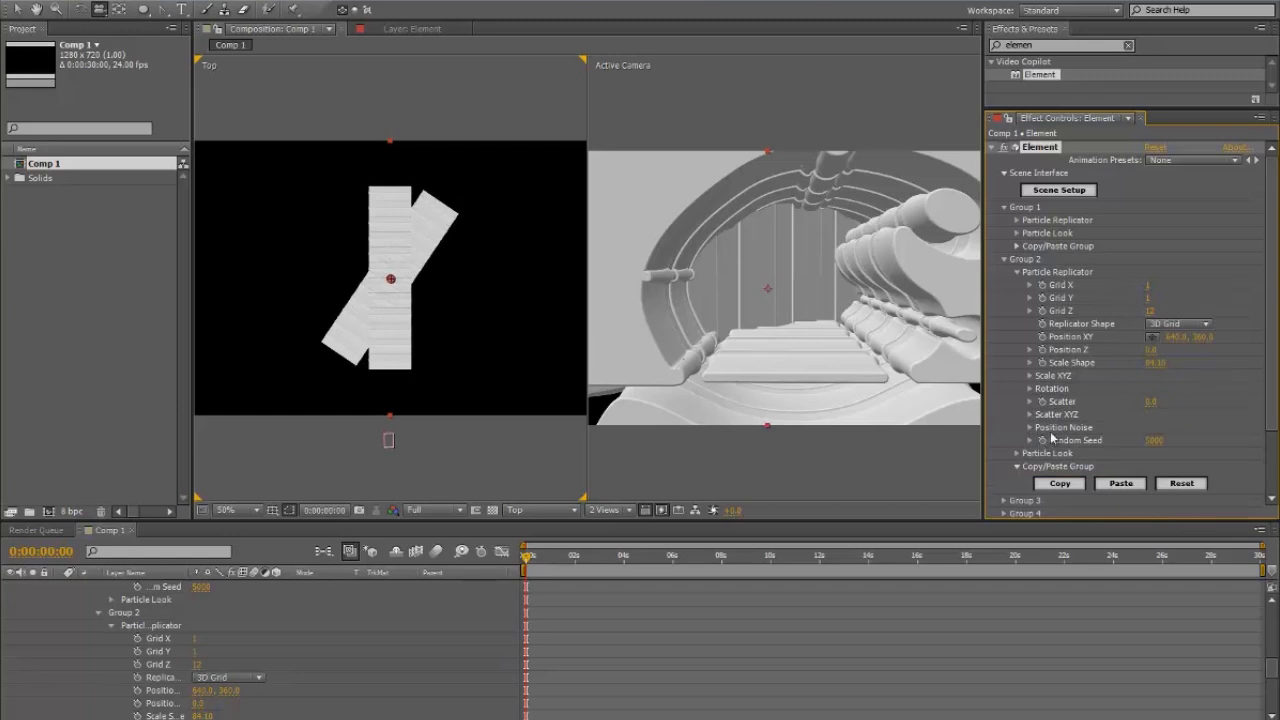
- Increase the Y rotation in Group 2's Particle Look to turn the individual hallway segments further
{"action": "scroll", "coordinate": [1120, 400], "scroll_direction": "down", "scroll_amount": 2}
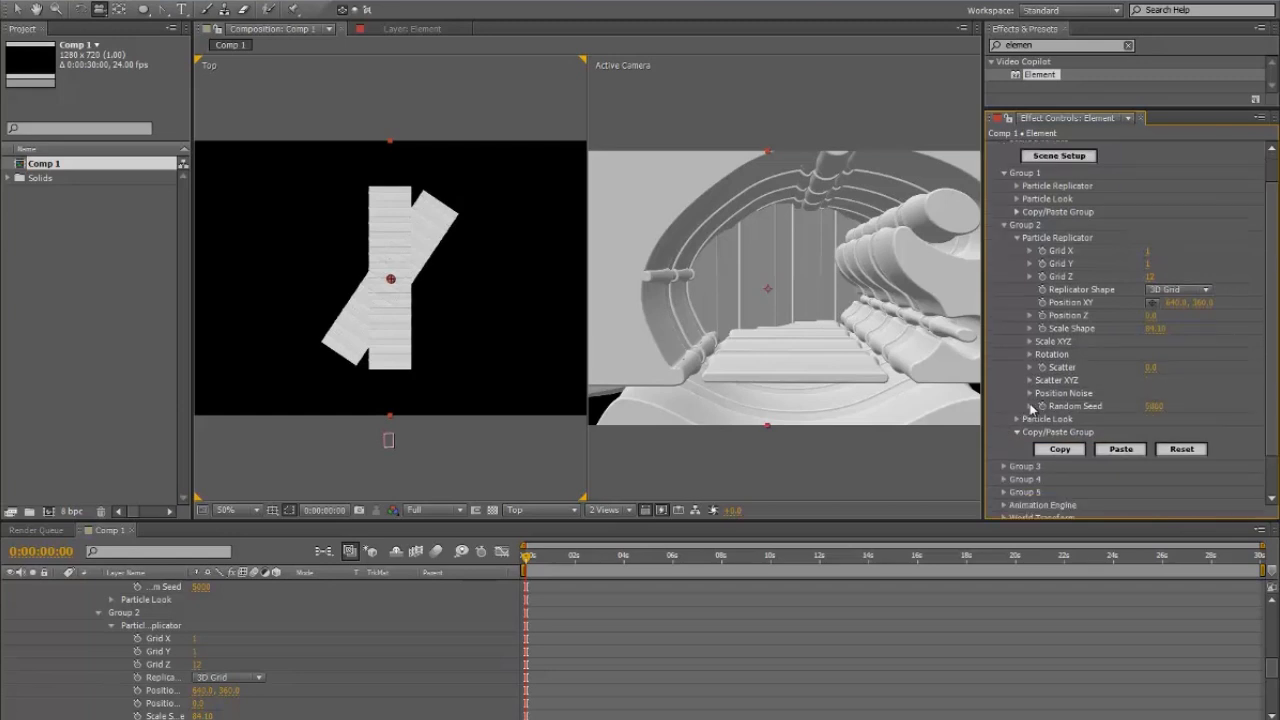
{"action": "scroll", "coordinate": [1079, 355], "scroll_direction": "down", "scroll_amount": 2}
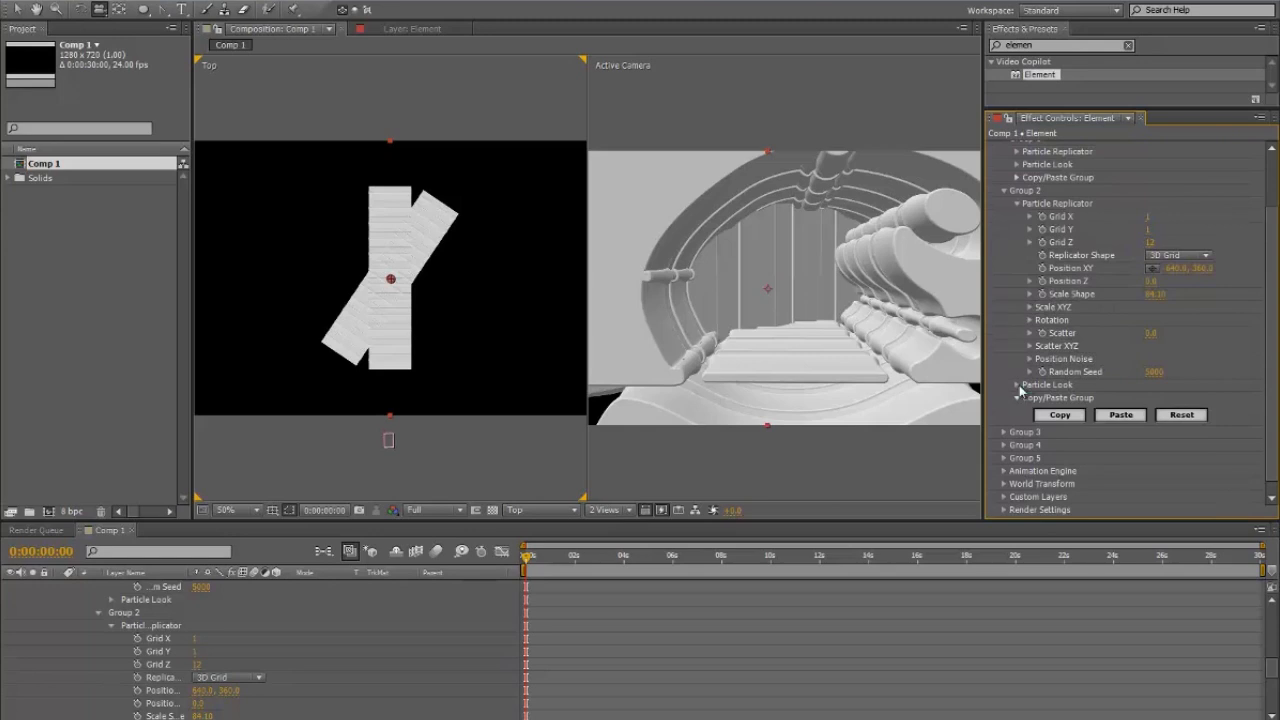
{"action": "left_click", "coordinate": [1018, 387]}
{"action": "scroll", "coordinate": [1026, 390], "scroll_direction": "down", "scroll_amount": 2}
{"action": "left_click", "coordinate": [1030, 401]}
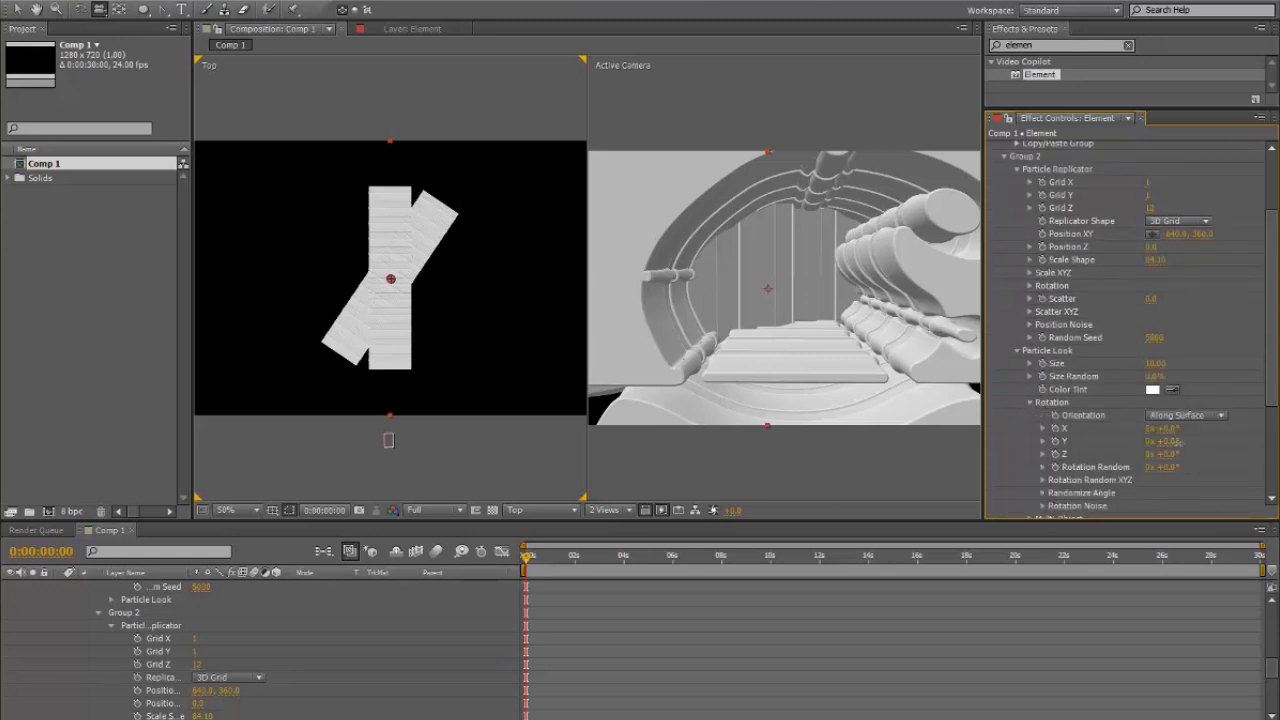
{"action": "mouse_move", "coordinate": [1176, 441]}
{"action": "left_mouse_down"}
{"action": "mouse_move", "coordinate": [1188, 442]}
{"action": "mouse_move", "coordinate": [1173, 442]}
{"action": "left_mouse_up"}
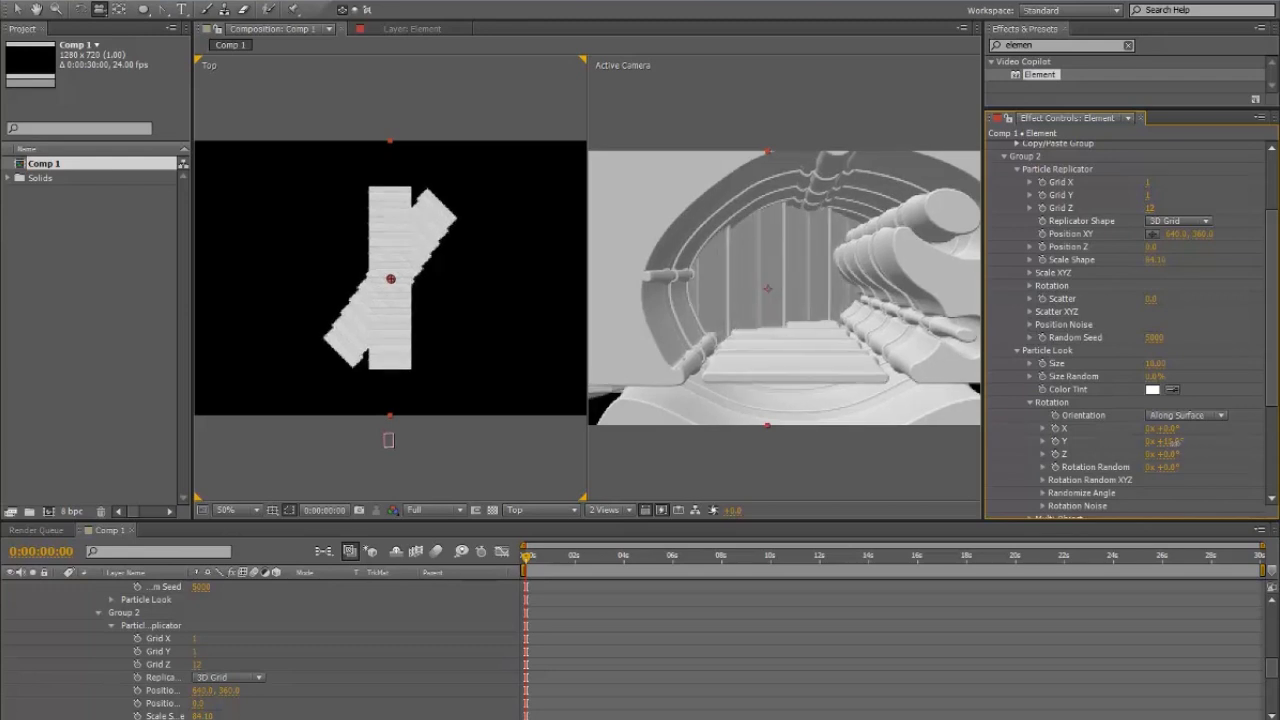
{"action": "left_click", "coordinate": [1017, 350]}
{"action": "left_click", "coordinate": [1017, 386]}
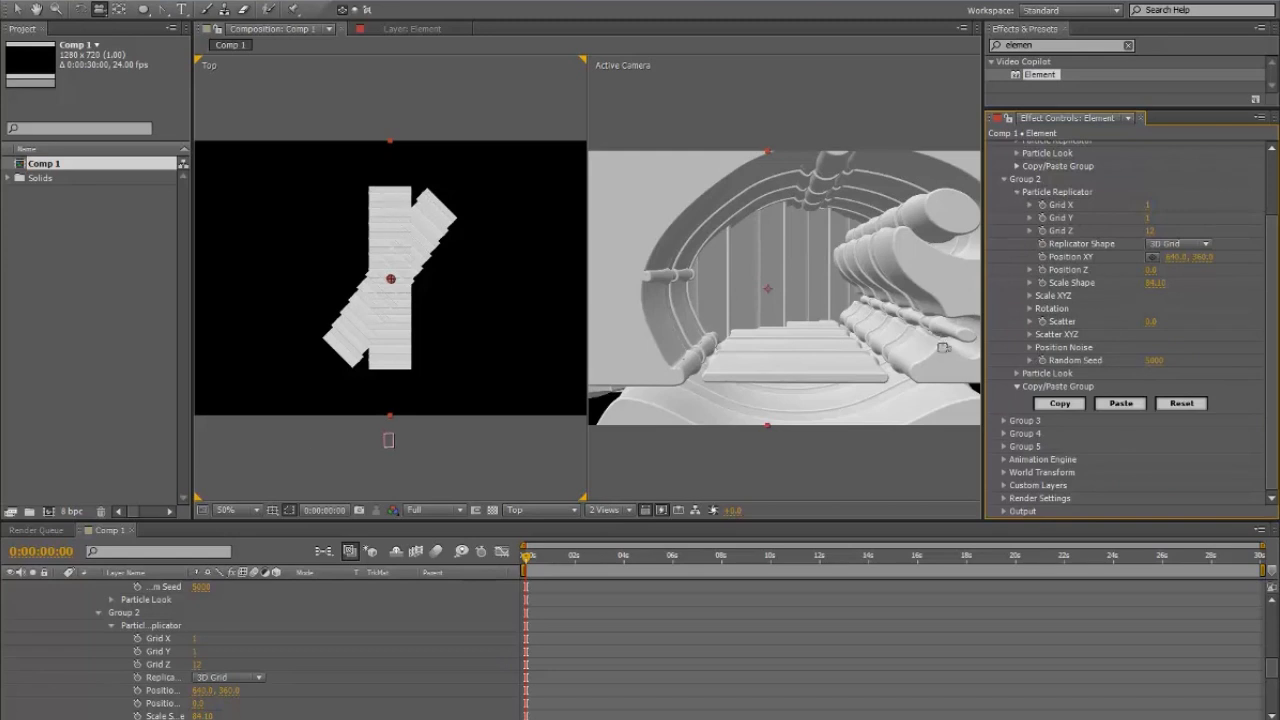
{"action": "left_click", "coordinate": [1005, 180]}
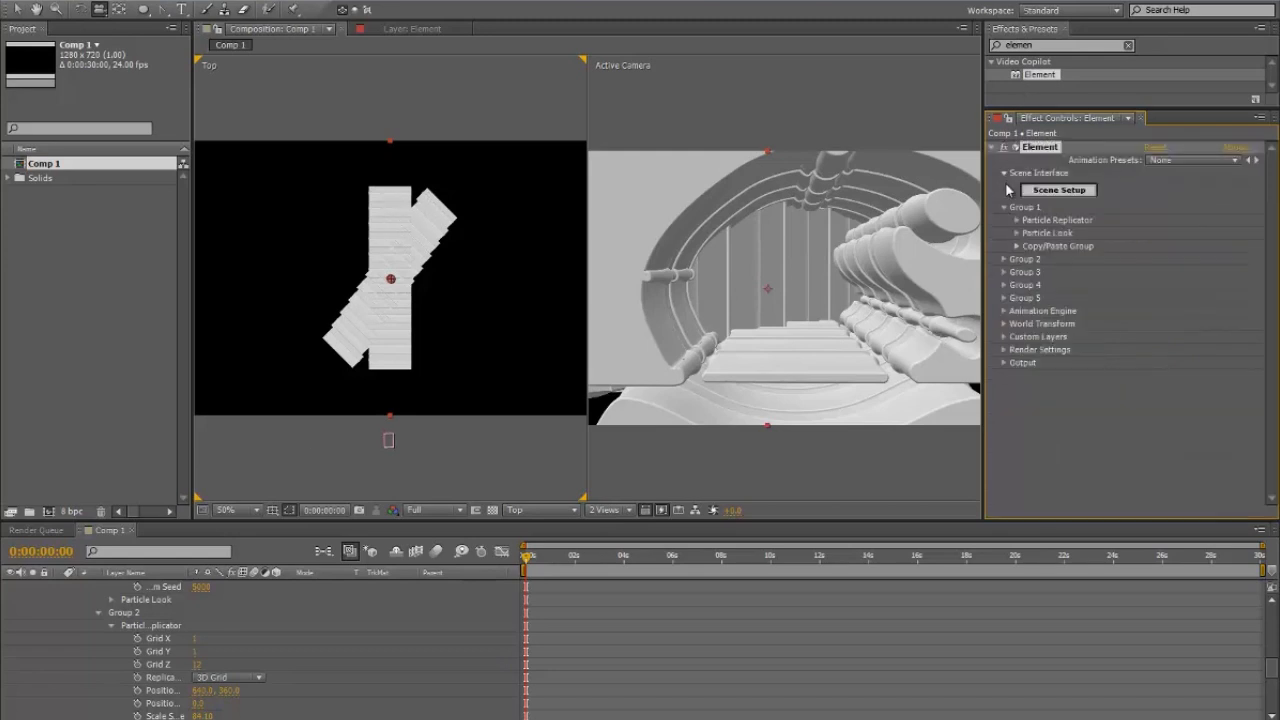
- Enable the Animation Engine from Group 1 to Group 2 and set Animation to 37%
{"action": "left_click", "coordinate": [1005, 311]}
{"action": "left_click", "coordinate": [1150, 317]}
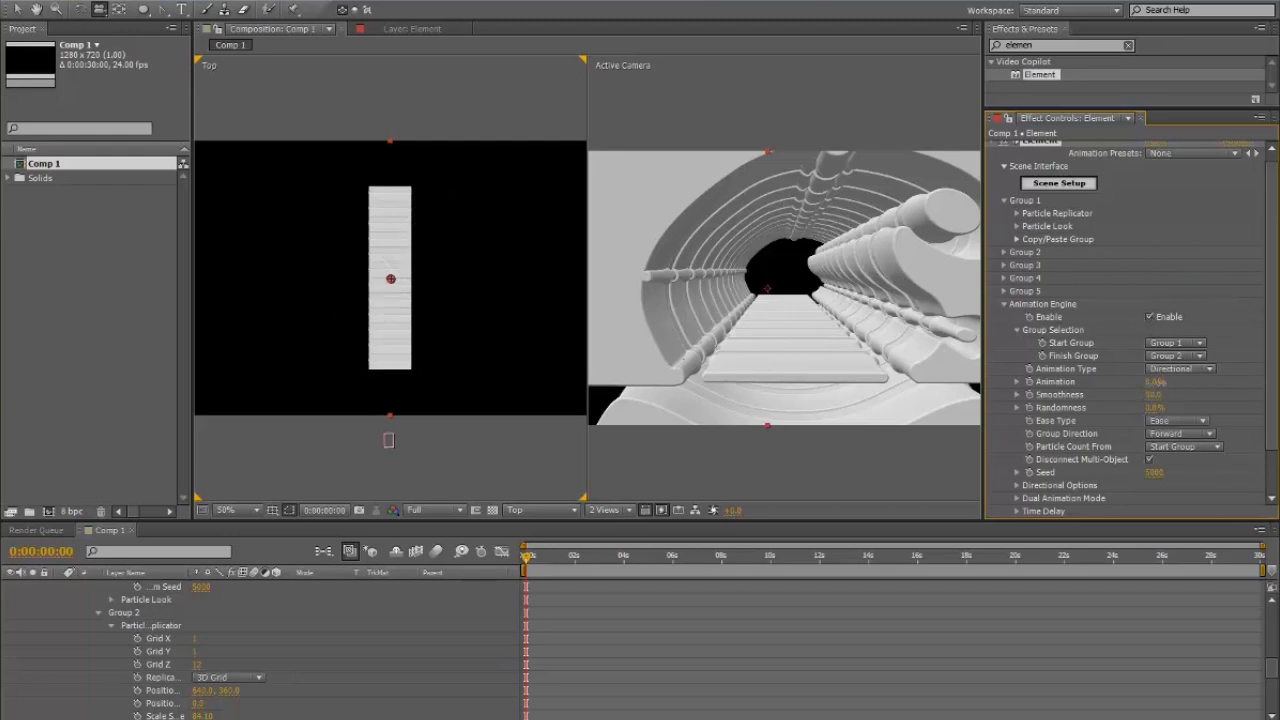
{"action": "mouse_move", "coordinate": [1159, 382]}
{"action": "left_mouse_down"}
{"action": "mouse_move", "coordinate": [1243, 381]}
{"action": "mouse_move", "coordinate": [1183, 383]}
{"action": "left_mouse_up"}
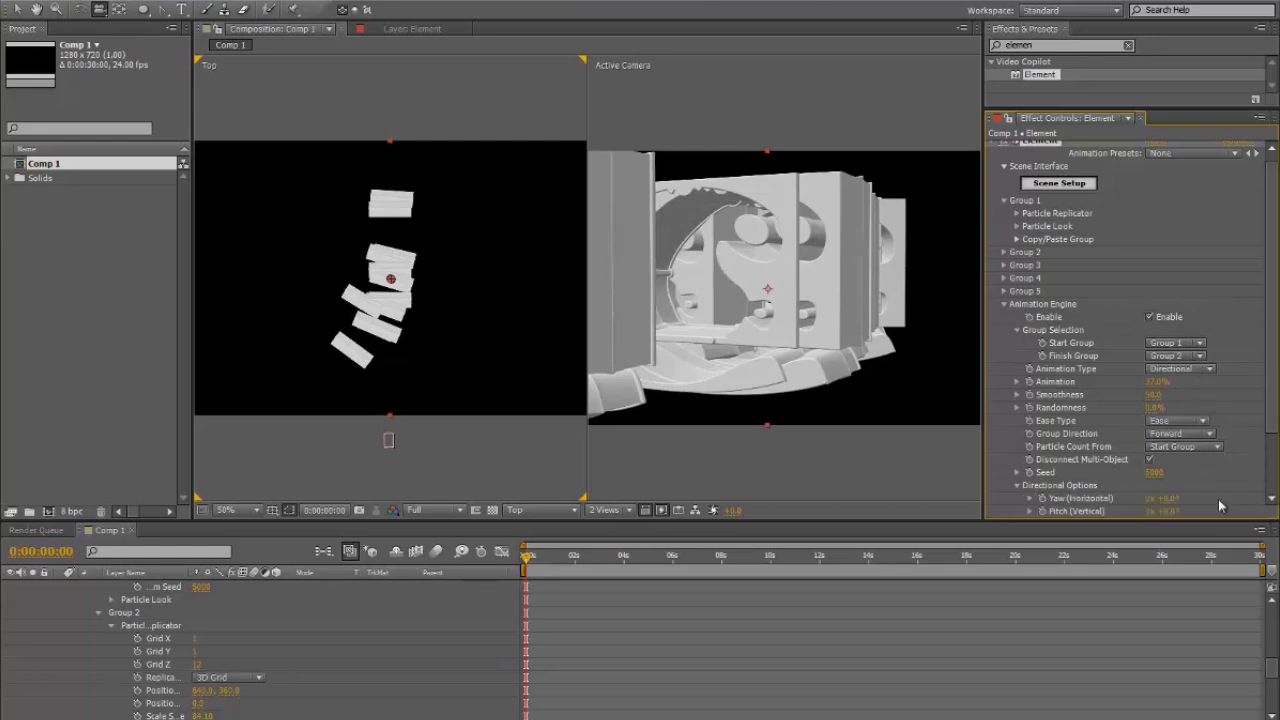
- Set the Animation Engine's directional Yaw (Horizontal) to -56° to bend the hallway along its length
{"action": "left_click", "coordinate": [1017, 485]}
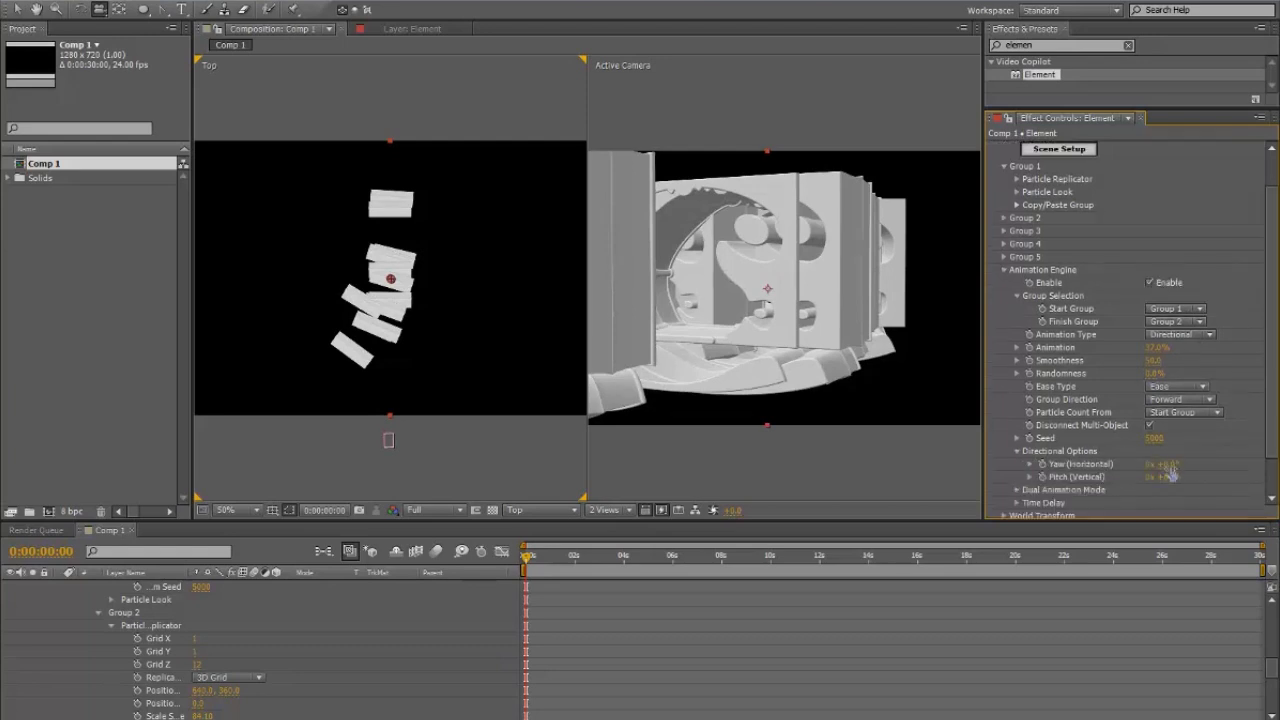
{"action": "left_click_drag", "start_coordinate": [1152, 466], "coordinate": [1125, 467]}
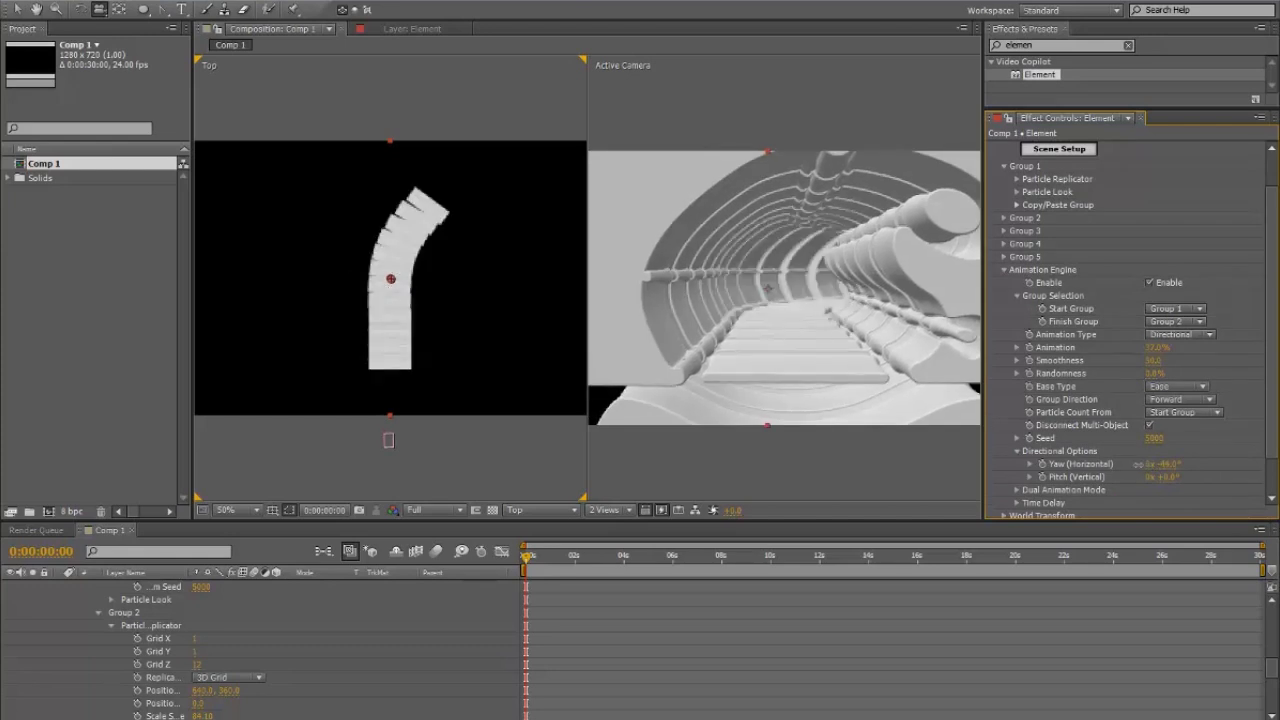
{"action": "left_click_drag", "start_coordinate": [1167, 464], "coordinate": [1137, 466]}
{"action": "left_click", "coordinate": [1170, 466]}
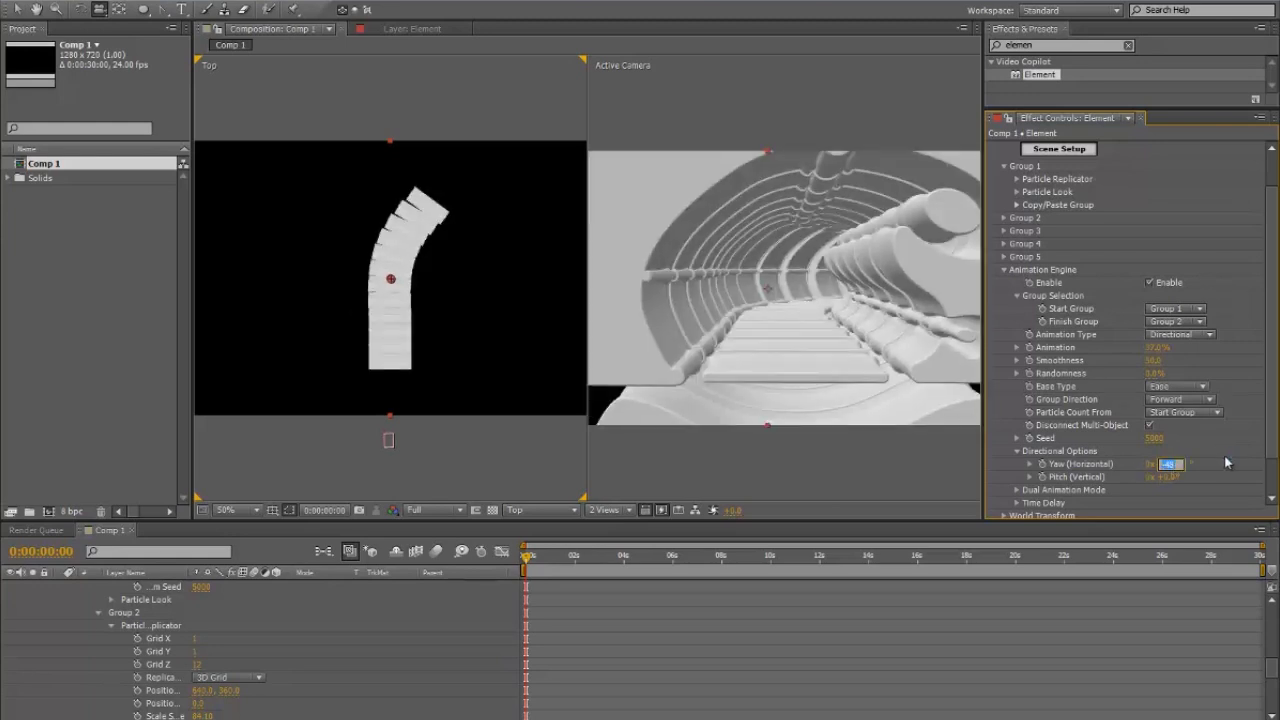
{"action": "type", "text": "-56"}
{"action": "key", "text": "Return"}
- Reduce Group 2's Scale Shape to about 75.7 and shift its replicator's X position to about 559
{"action": "scroll", "coordinate": [898, 265], "scroll_direction": "up", "scroll_amount": 1}
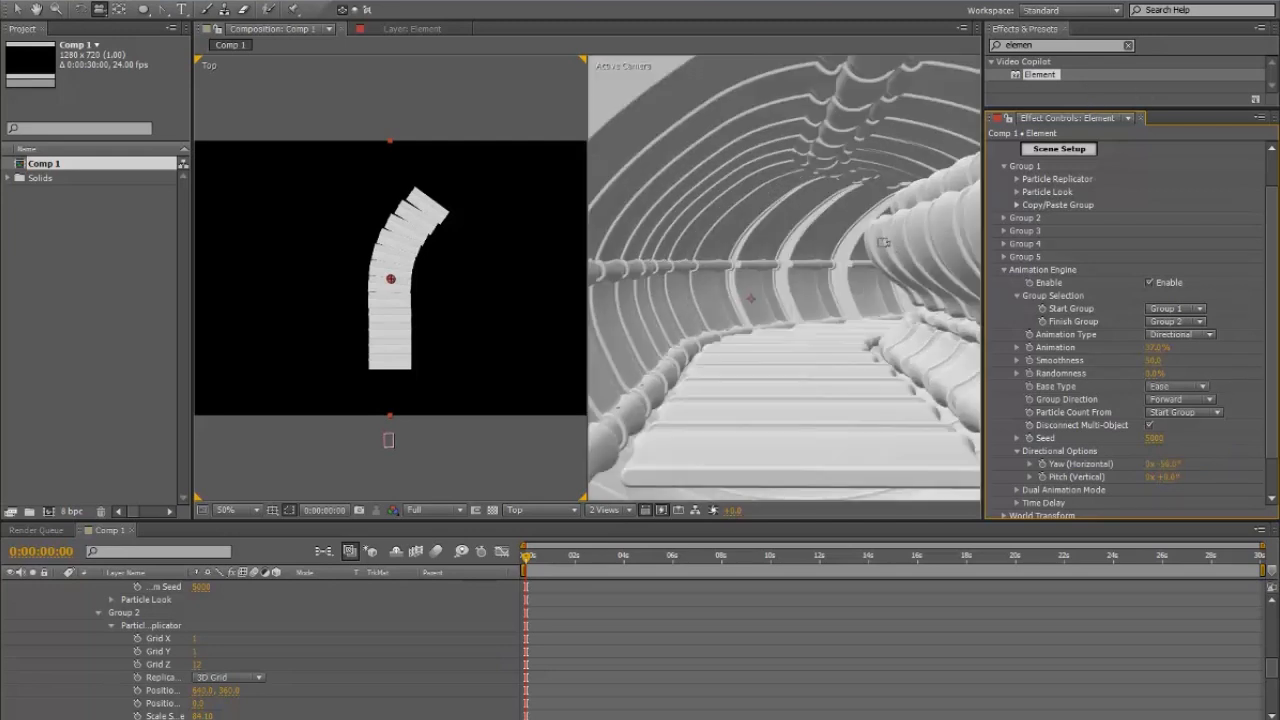
{"action": "scroll", "coordinate": [440, 224], "scroll_direction": "up", "scroll_amount": 2}
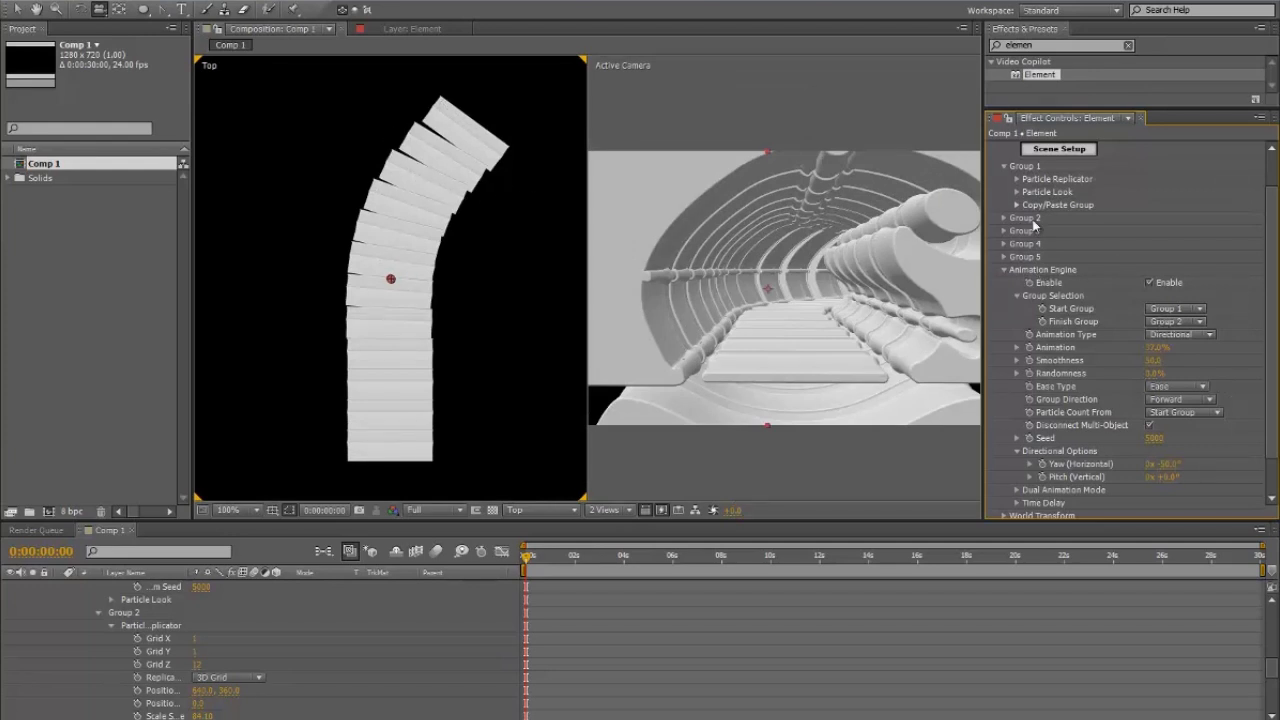
{"action": "scroll", "coordinate": [1155, 370], "scroll_direction": "up", "scroll_amount": 2}
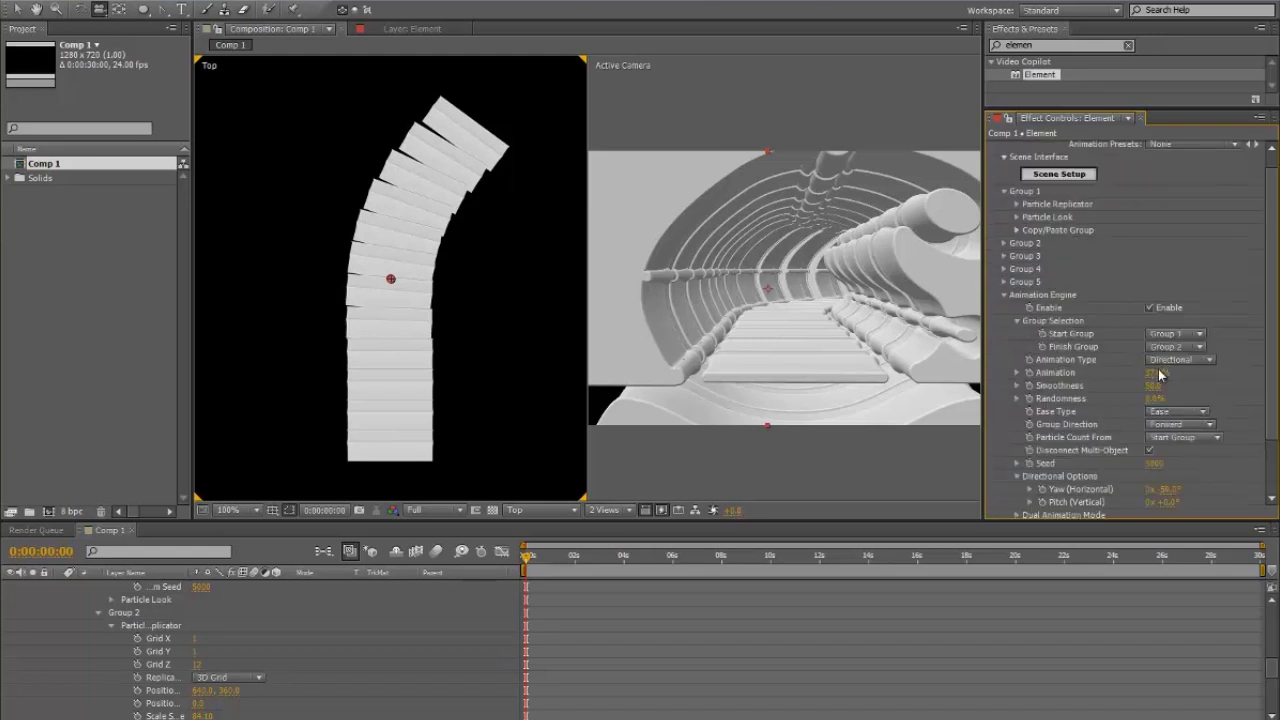
{"action": "scroll", "coordinate": [1023, 284], "scroll_direction": "up", "scroll_amount": 1}
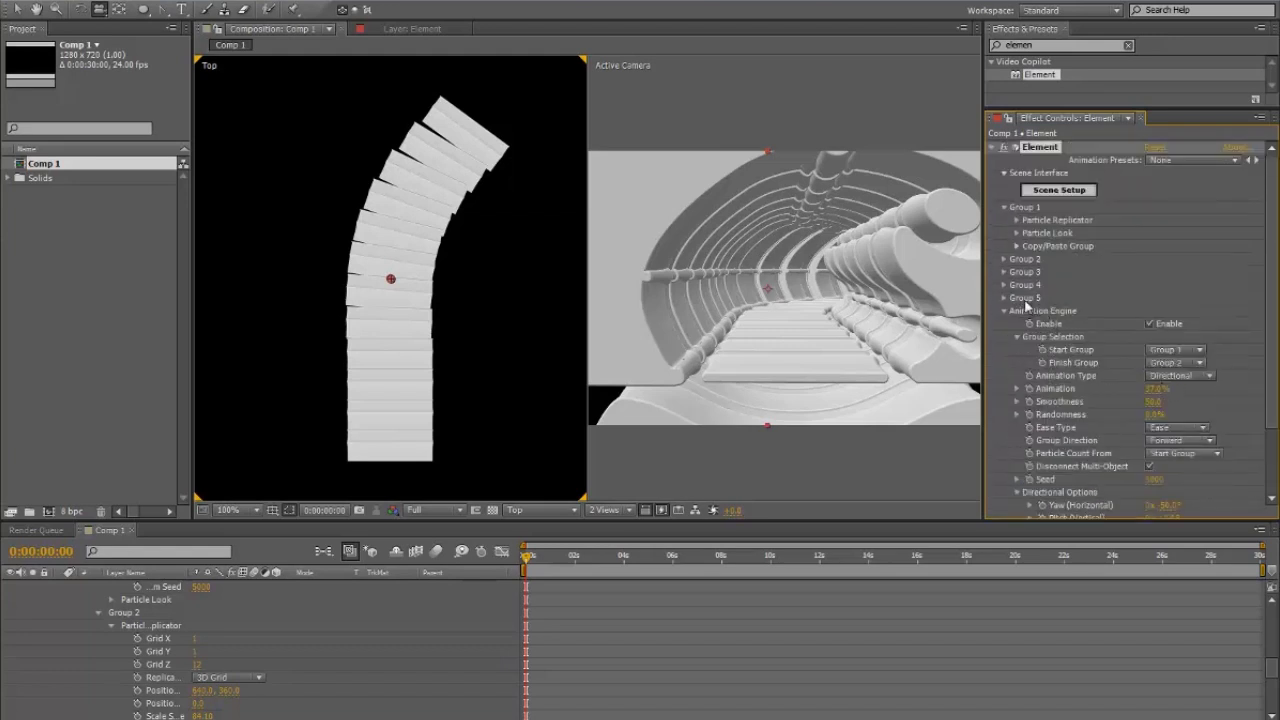
{"action": "left_click", "coordinate": [1005, 259]}
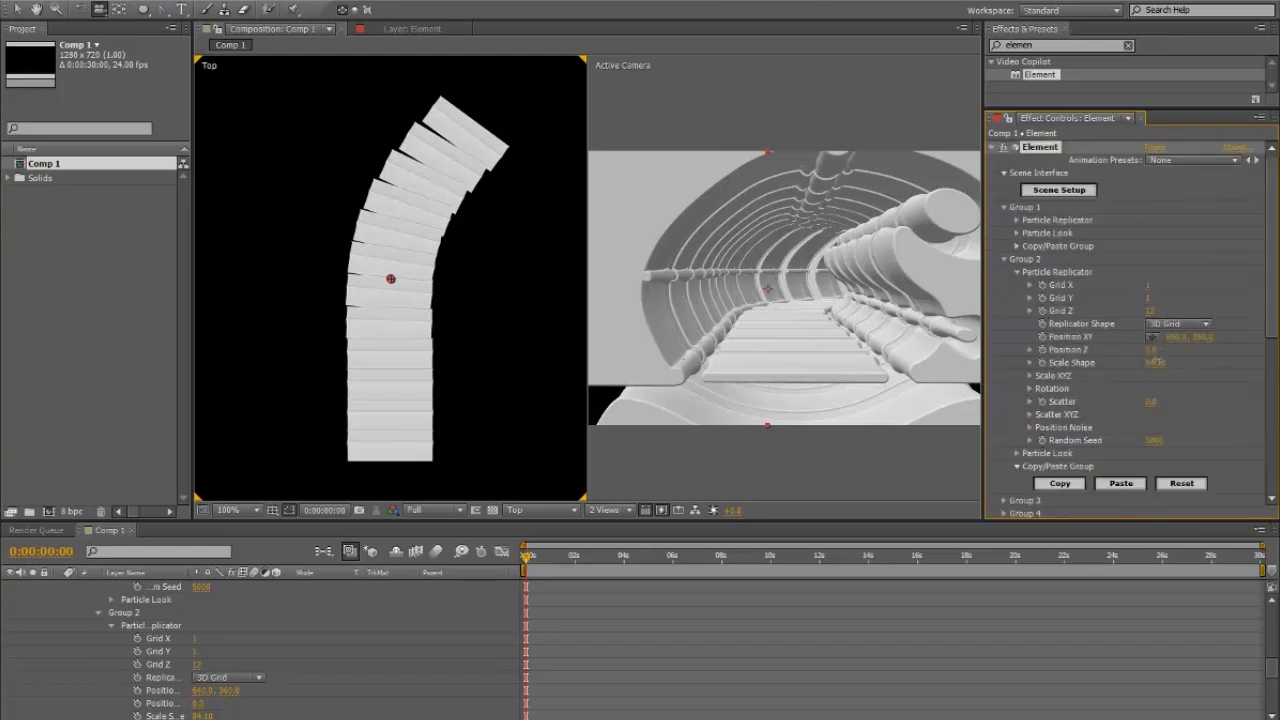
{"action": "left_click_drag", "start_coordinate": [1155, 362], "coordinate": [1098, 364]}
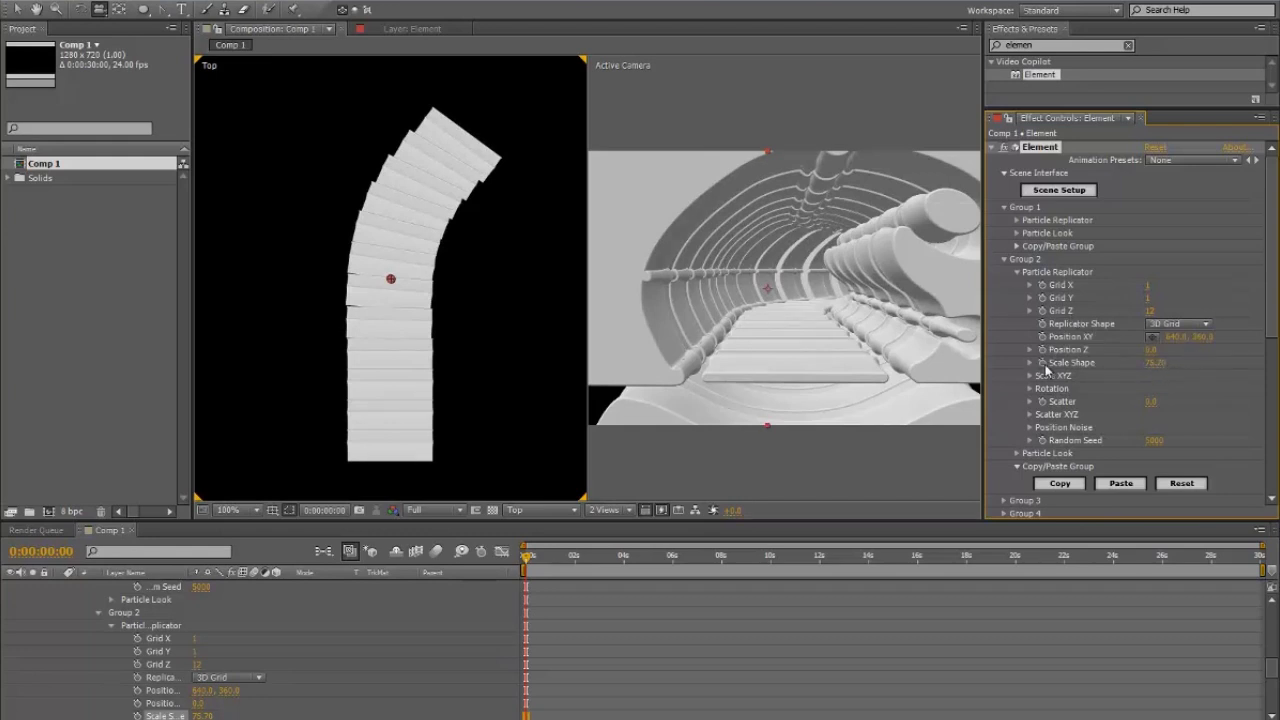
{"action": "left_click_drag", "start_coordinate": [1170, 337], "coordinate": [1123, 350]}
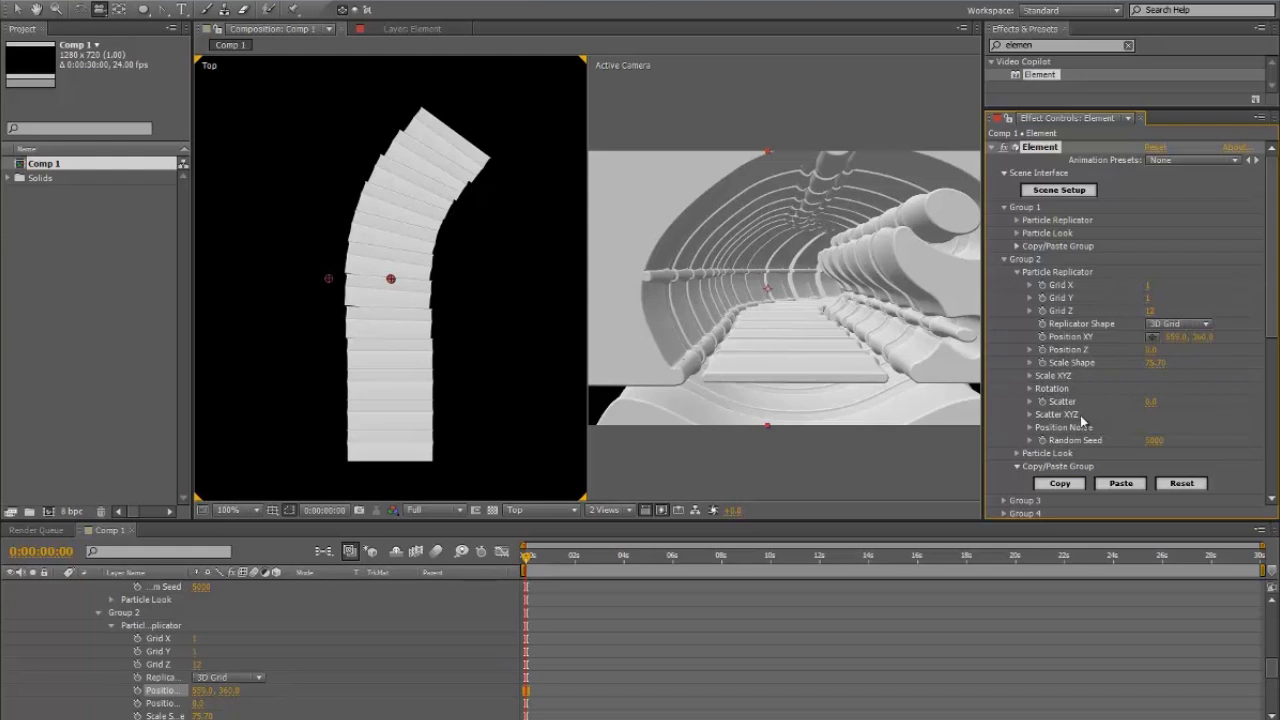
- Set the Y rotation in Group 2's Particle Look to about 22° to align the segments with the bend
{"action": "scroll", "coordinate": [1067, 425], "scroll_direction": "down", "scroll_amount": 2}
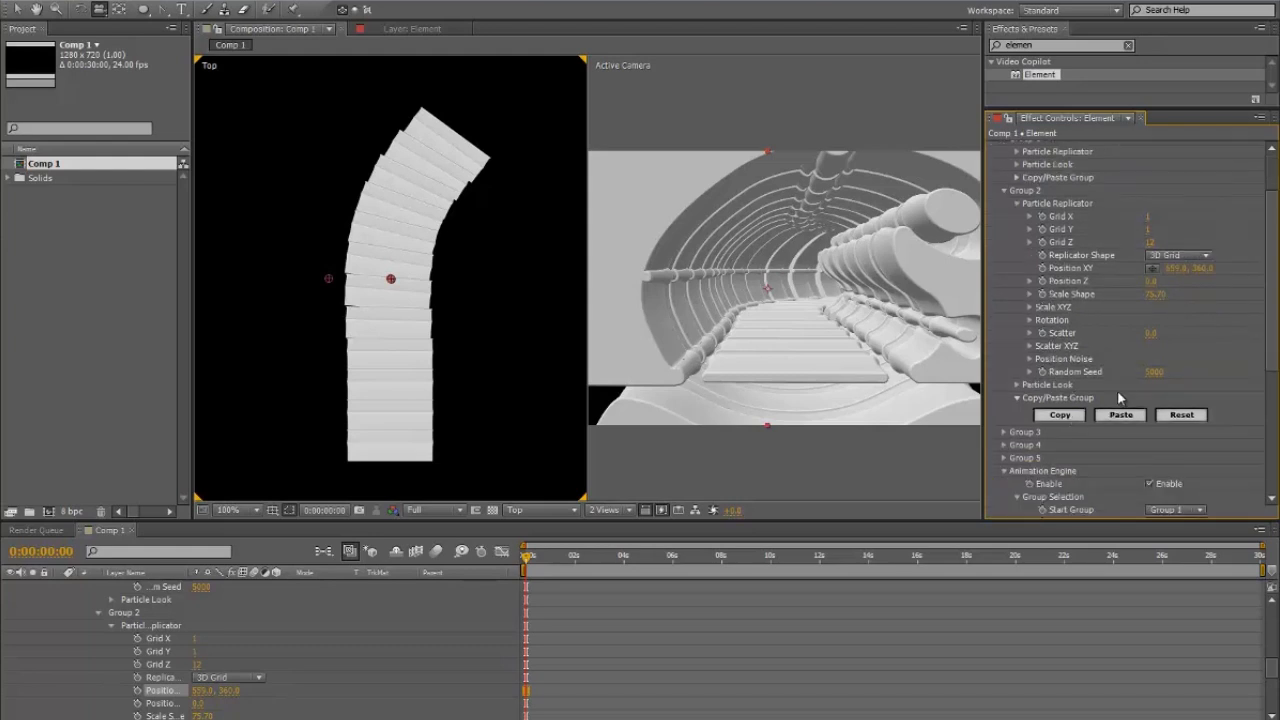
{"action": "scroll", "coordinate": [1095, 412], "scroll_direction": "down", "scroll_amount": 1}
{"action": "scroll", "coordinate": [1080, 405], "scroll_direction": "up", "scroll_amount": 1}
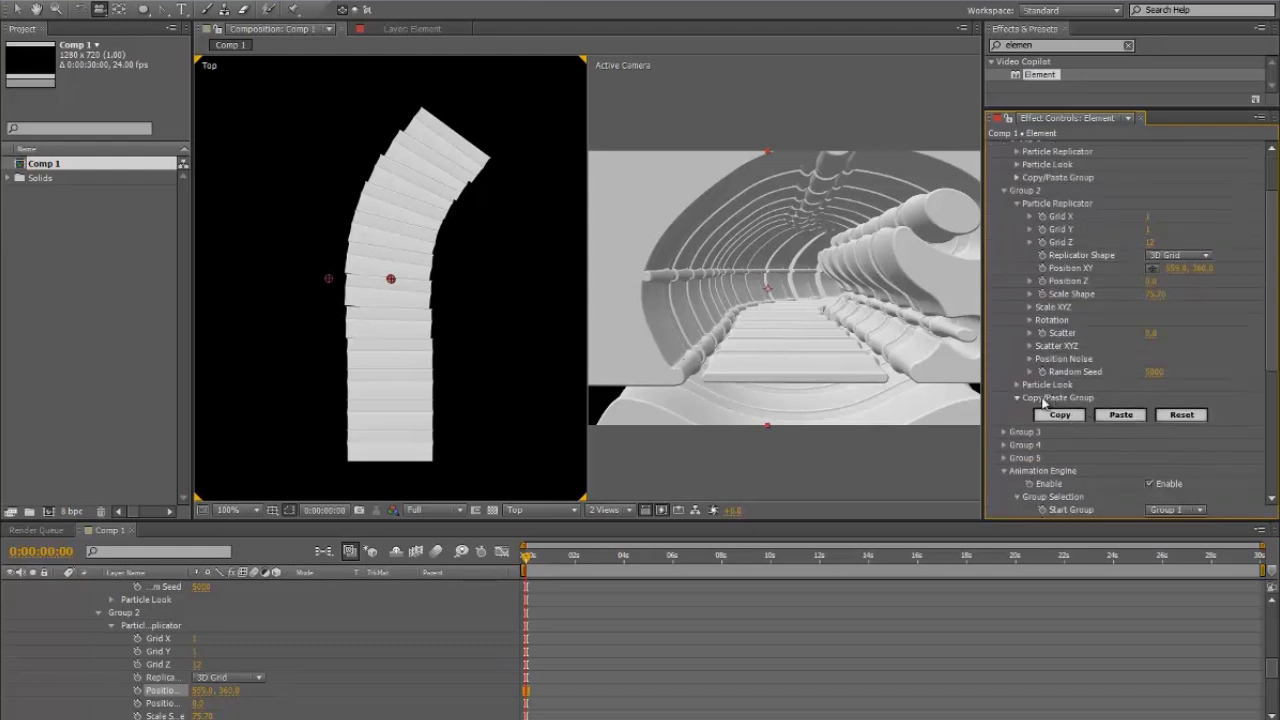
{"action": "left_click", "coordinate": [1018, 385]}
{"action": "mouse_move", "coordinate": [1160, 421]}
{"action": "left_mouse_down"}
{"action": "mouse_move", "coordinate": [1192, 421]}
{"action": "mouse_move", "coordinate": [1177, 422]}
{"action": "left_mouse_up"}
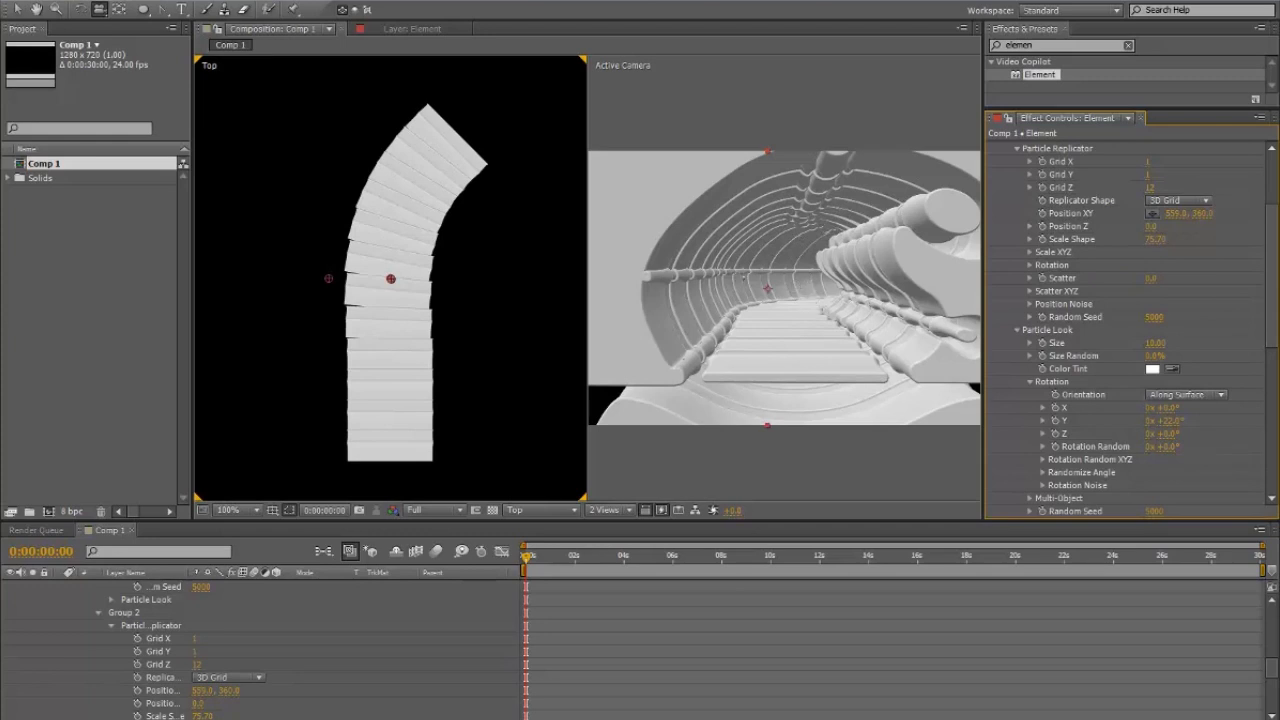
- Return the viewer to a single Active Camera view and move the camera through the inside of the curved hallway
{"action": "left_click", "coordinate": [614, 511]}
{"action": "left_click", "coordinate": [625, 529]}
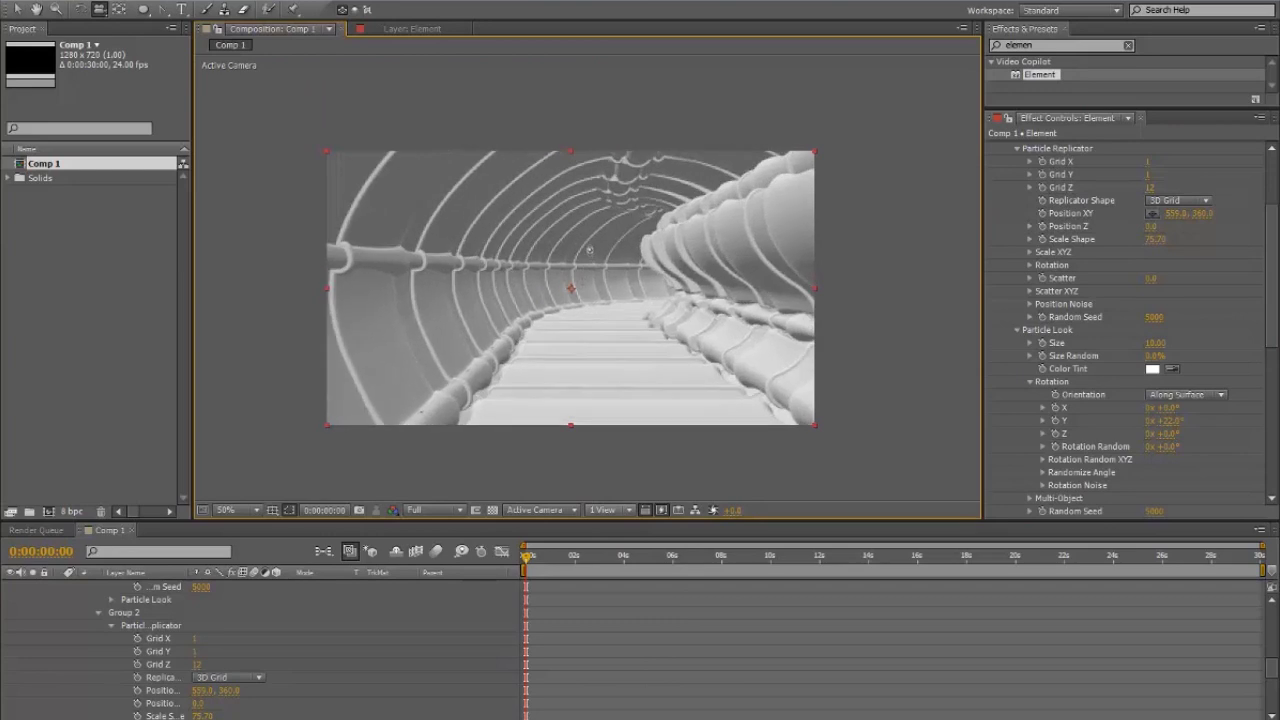
{"action": "left_click_drag", "start_coordinate": [589, 250], "coordinate": [624, 327]}
{"action": "left_click_drag", "start_coordinate": [614, 238], "coordinate": [613, 191]}
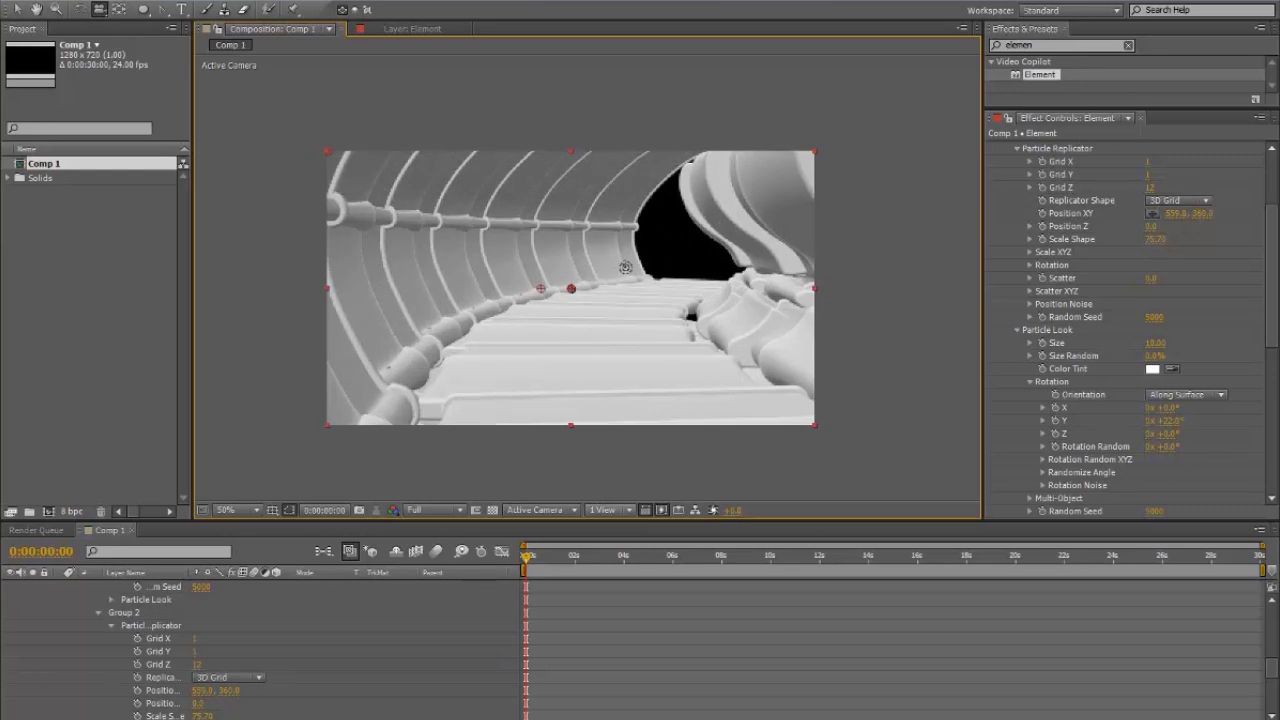
{"action": "left_click_drag", "start_coordinate": [625, 267], "coordinate": [623, 271]}
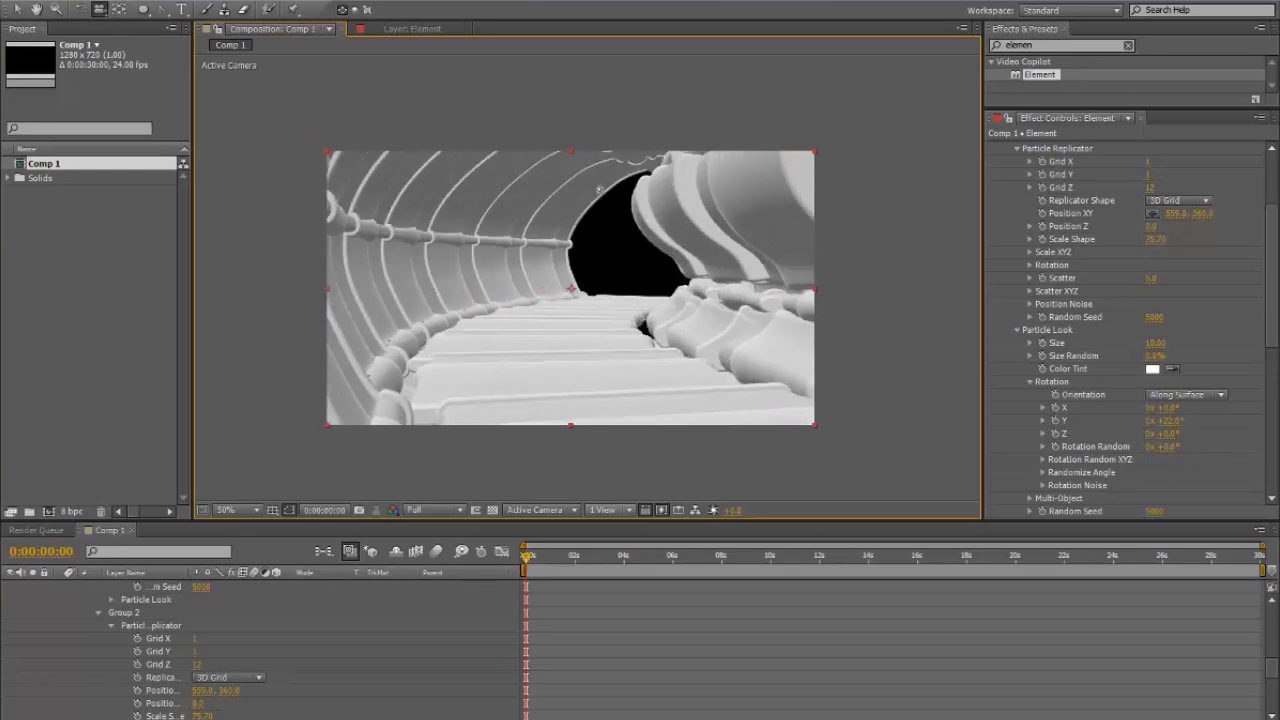
{"action": "left_click_drag", "start_coordinate": [599, 189], "coordinate": [592, 290]}
{"action": "left_click_drag", "start_coordinate": [558, 198], "coordinate": [559, 198]}
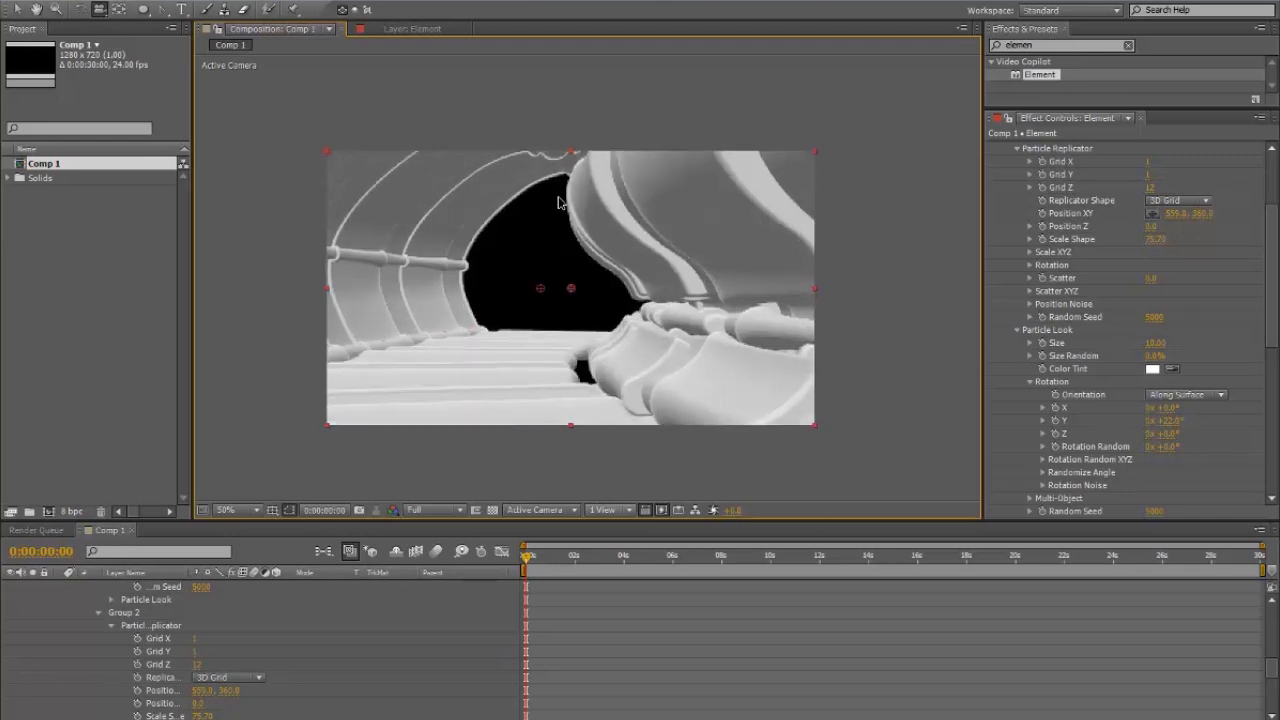
{"action": "left_click_drag", "start_coordinate": [541, 309], "coordinate": [1150, 528]}
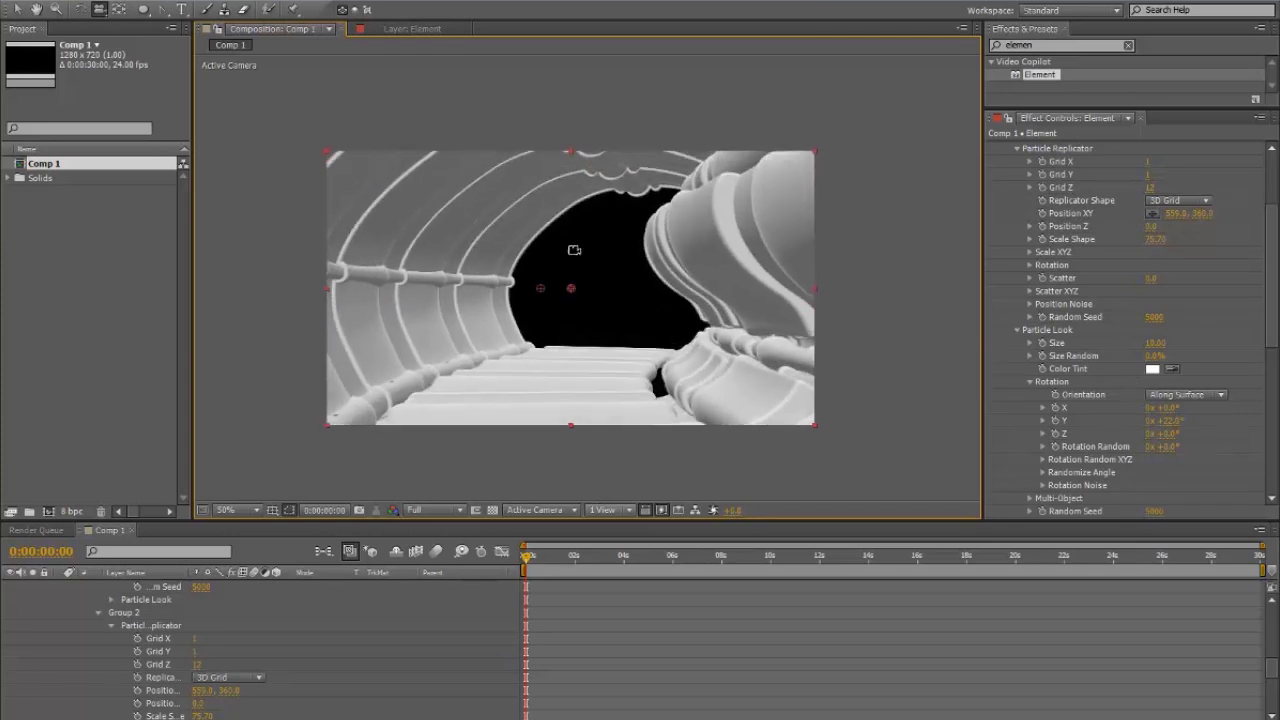
{"action": "mouse_move", "coordinate": [601, 397]}
{"action": "left_mouse_down"}
{"action": "mouse_move", "coordinate": [591, 381]}
{"action": "mouse_move", "coordinate": [594, 490]}
{"action": "left_mouse_up"}
{"action": "mouse_move", "coordinate": [604, 319]}
{"action": "left_mouse_down"}
{"action": "mouse_move", "coordinate": [572, 330]}
{"action": "mouse_move", "coordinate": [612, 338]}
{"action": "mouse_move", "coordinate": [592, 316]}
{"action": "left_mouse_up"}
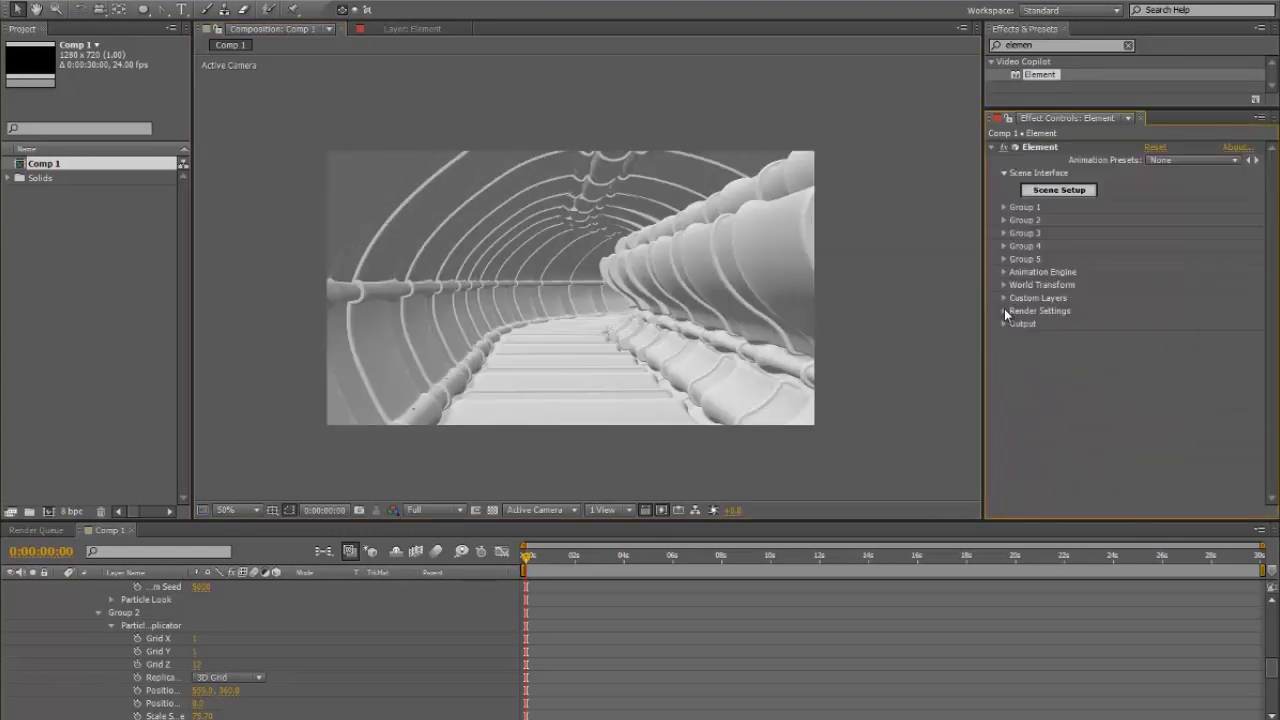
- Enable Ambient Occlusion (SSAO) in Element's render settings, set its Intensity to about 7.0 and raise the Samples
{"action": "left_click", "coordinate": [1004, 311]}
{"action": "left_click", "coordinate": [1018, 363]}
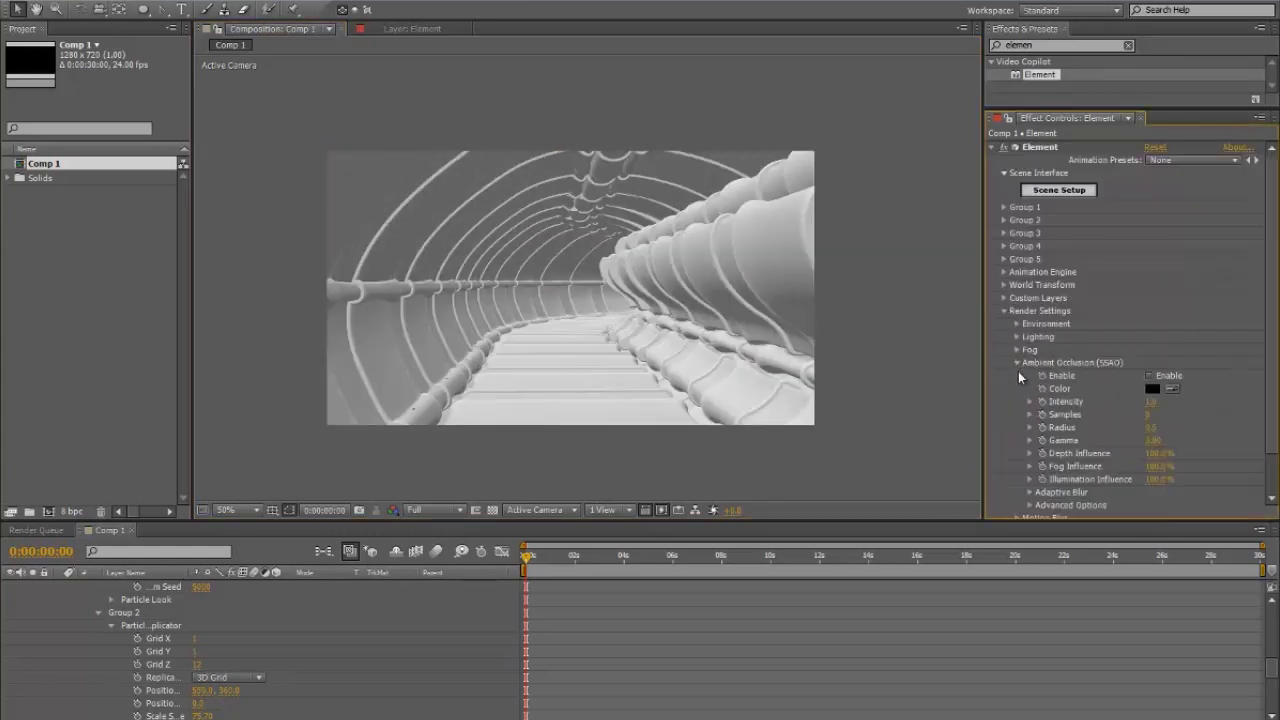
{"action": "left_click", "coordinate": [1149, 377]}
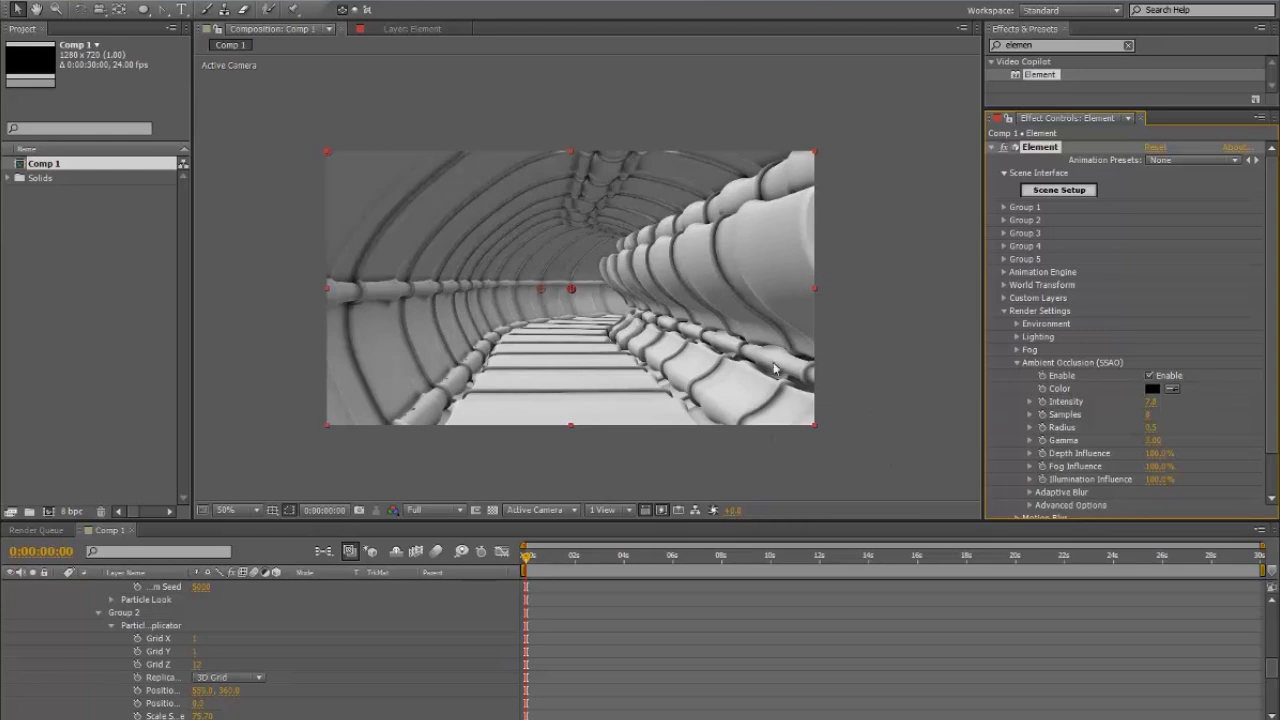
{"action": "left_click_drag", "start_coordinate": [1149, 414], "coordinate": [1176, 414]}
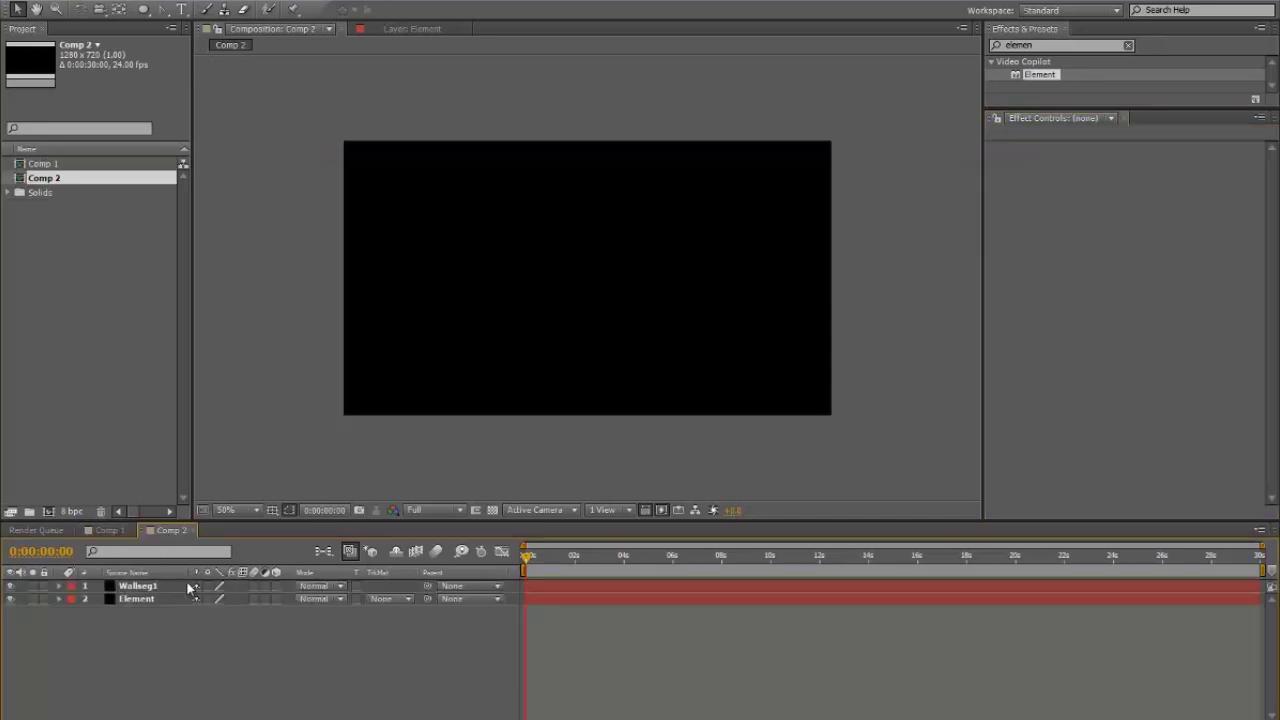
- Add a new comp-size black solid named Wallseg2 to Comp 2
{"action": "left_click", "coordinate": [169, 585]}
{"action": "left_click", "coordinate": [254, 441]}
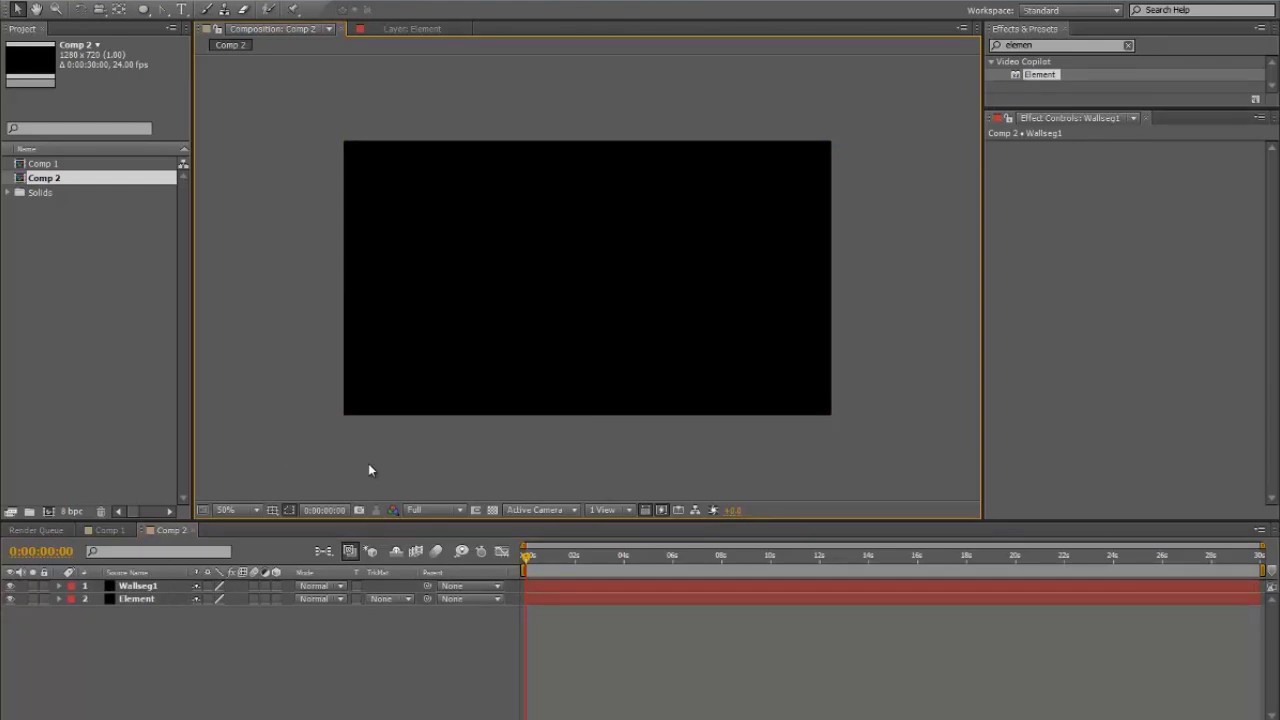
{"action": "right_click", "coordinate": [433, 469]}
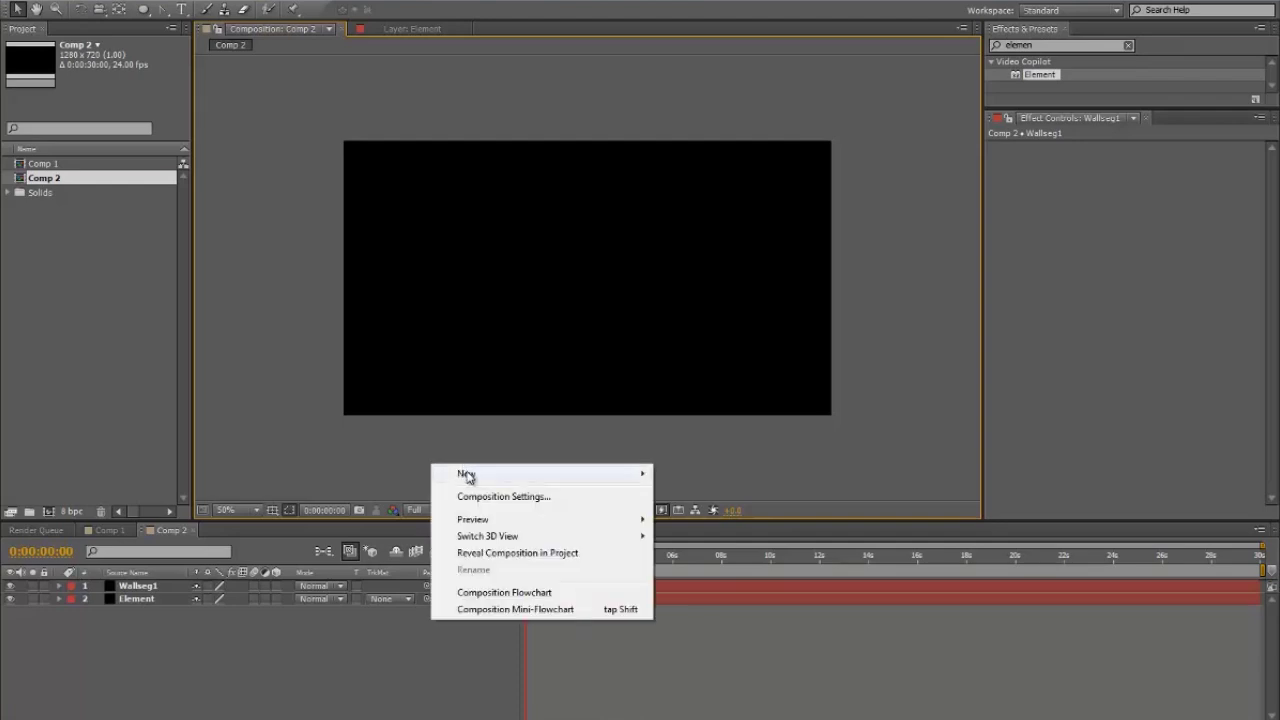
{"action": "mouse_move", "coordinate": [466, 475]}
{"action": "left_click", "coordinate": [334, 517]}
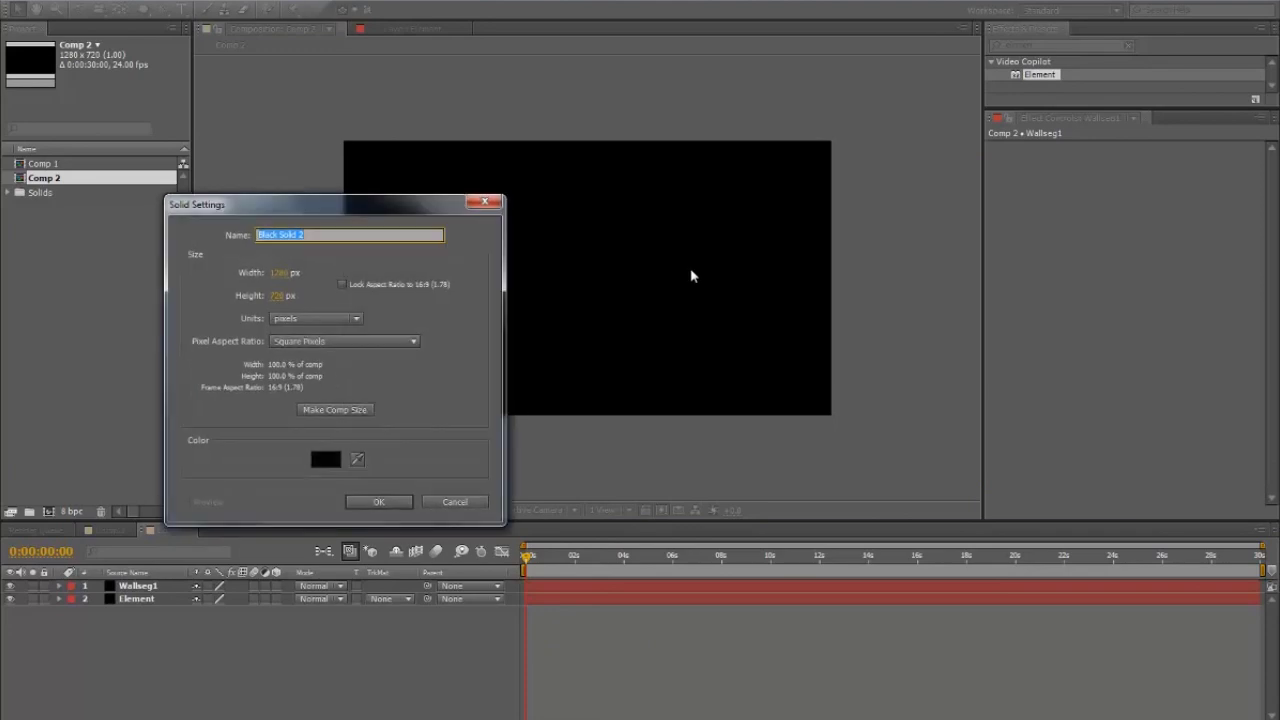
{"action": "type", "text": "Wallseg2"}
{"action": "left_click", "coordinate": [405, 509]}
- Add another comp-size black solid named wallseg3
{"action": "right_click", "coordinate": [567, 452]}
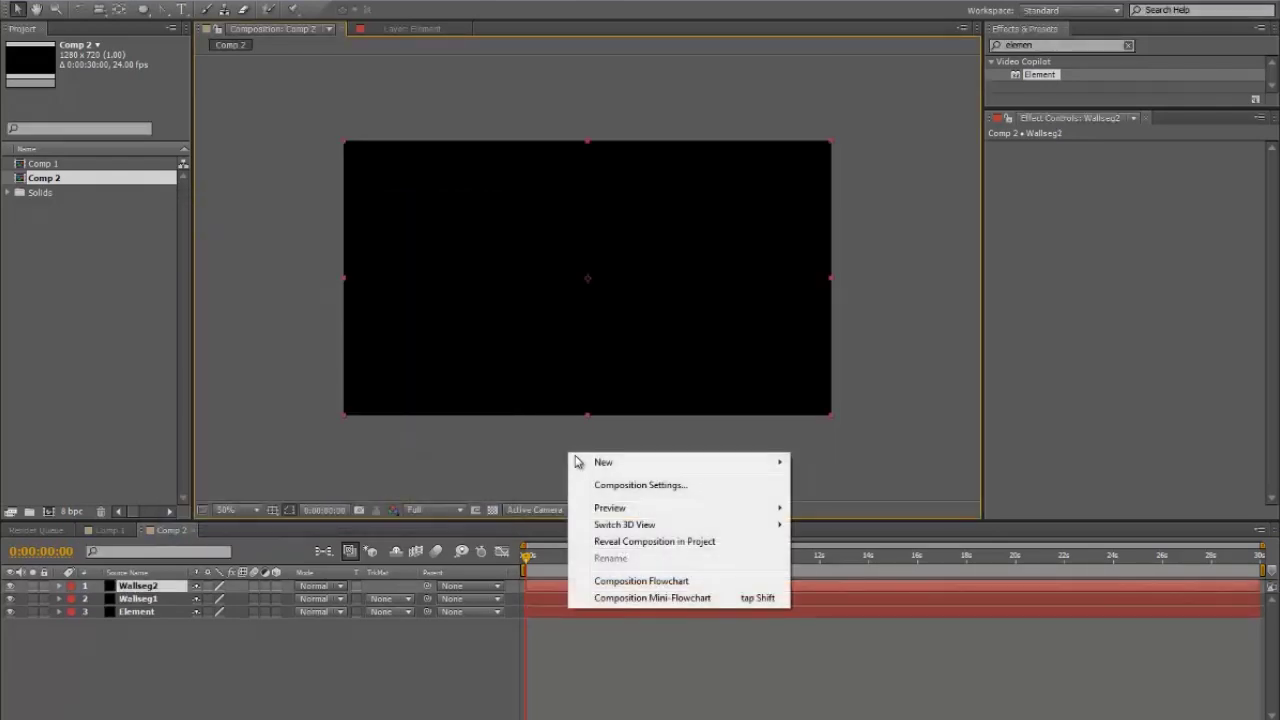
{"action": "mouse_move", "coordinate": [602, 466]}
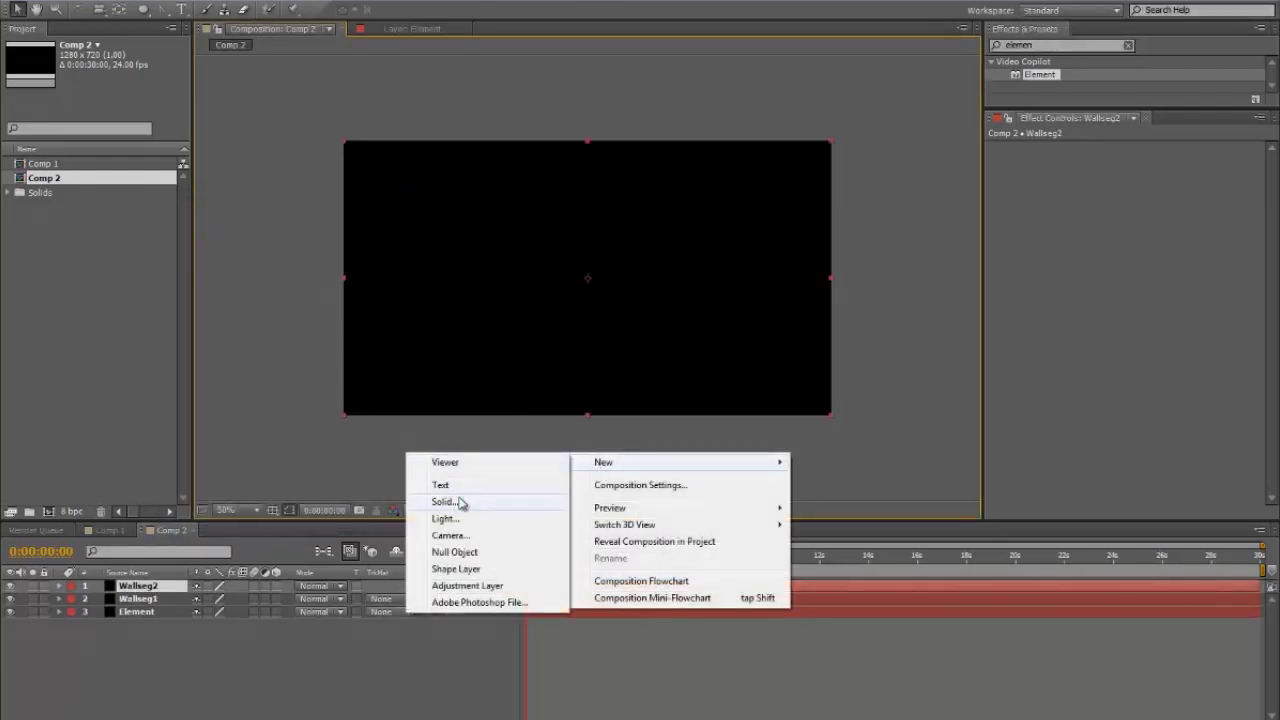
{"action": "left_click", "coordinate": [460, 503]}
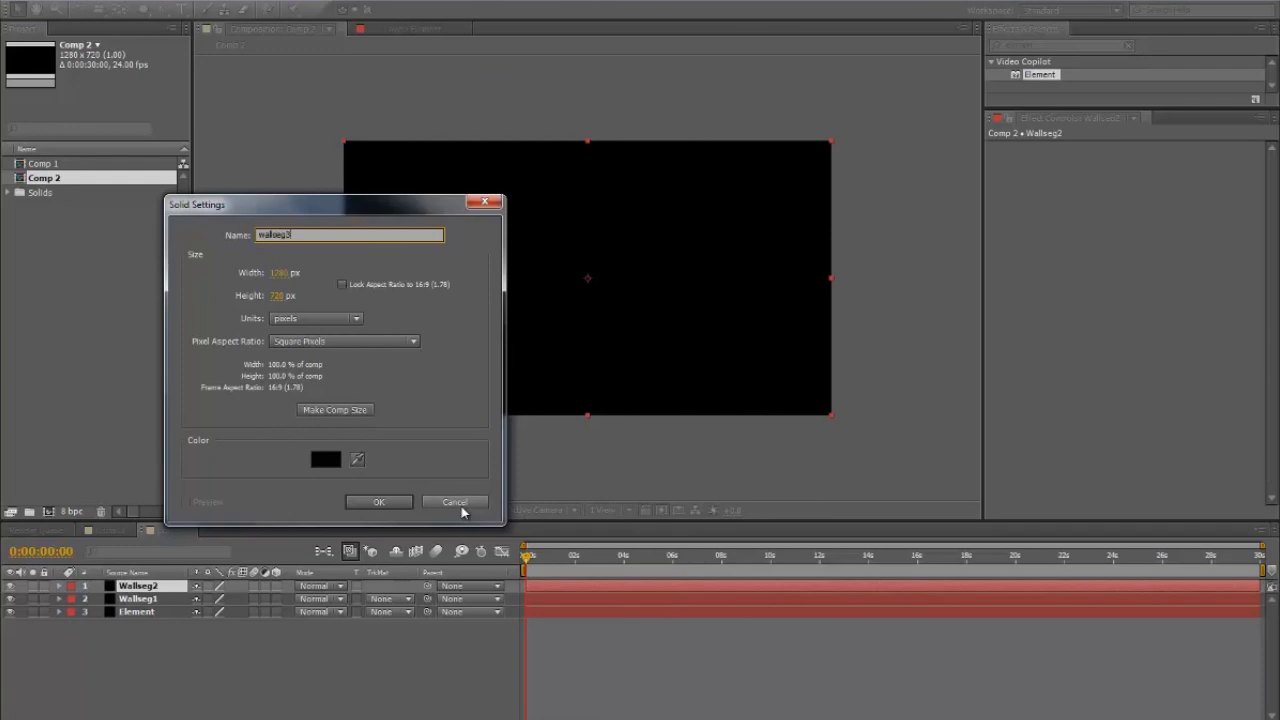
{"action": "left_click", "coordinate": [378, 502]}
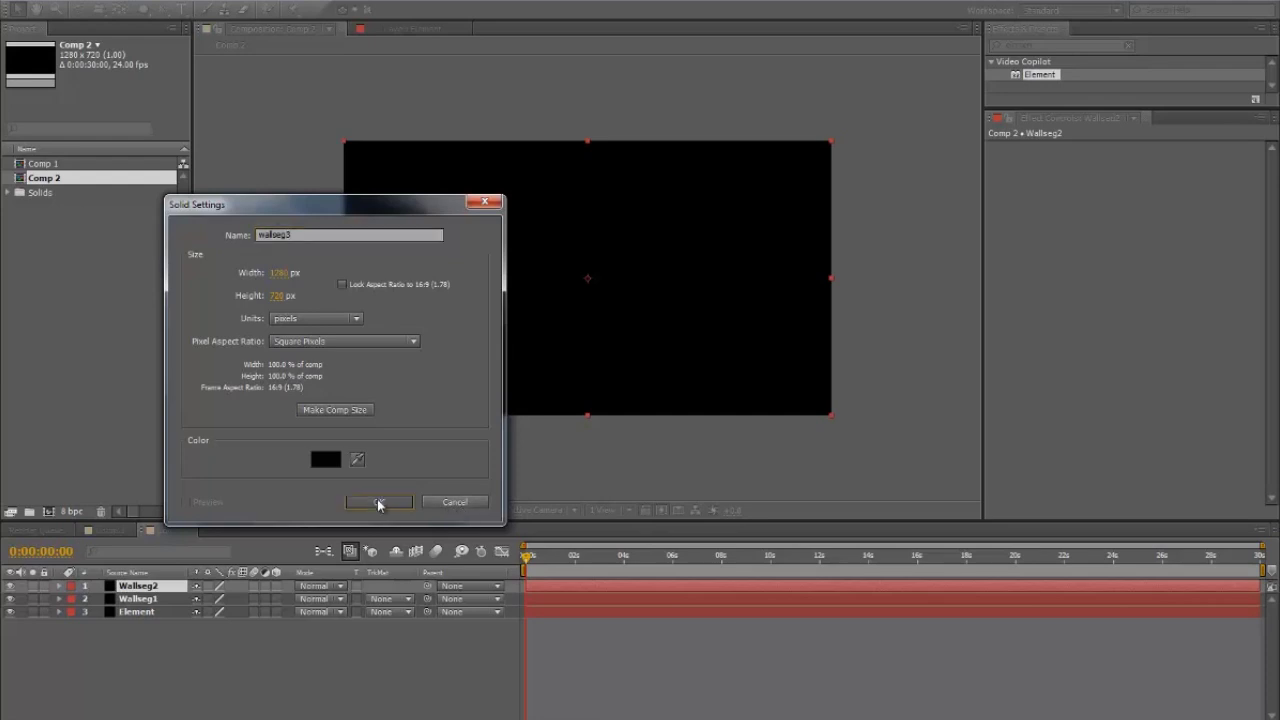
- Apply the Video Copilot Element effect to the Element layer in Comp 2
{"action": "left_click", "coordinate": [823, 441]}
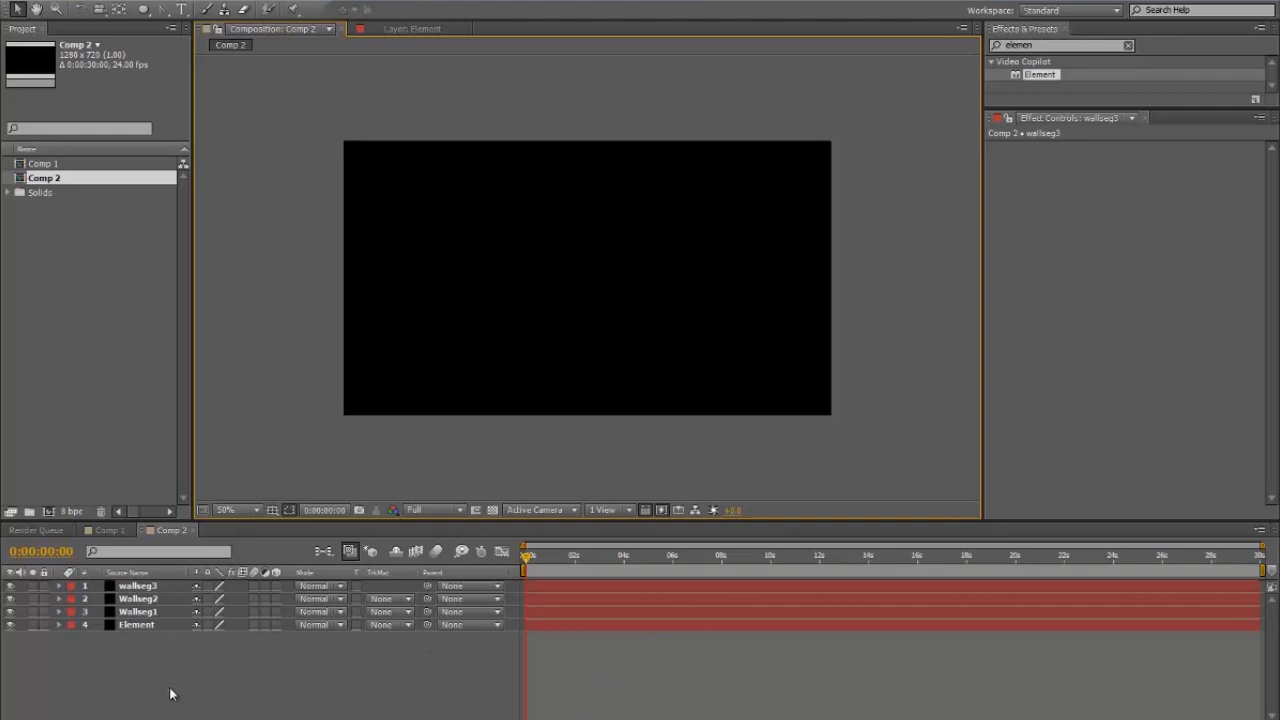
{"action": "left_click", "coordinate": [161, 624]}
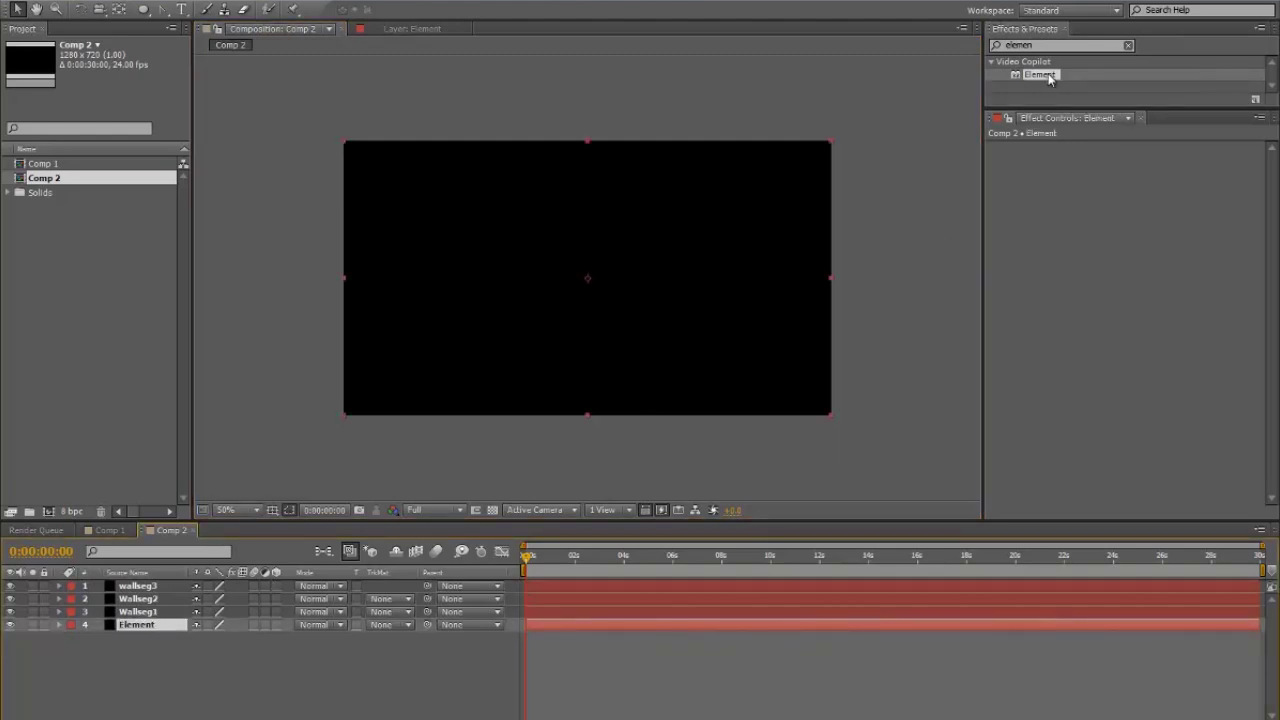
{"action": "left_click_drag", "start_coordinate": [1049, 80], "coordinate": [1068, 232]}
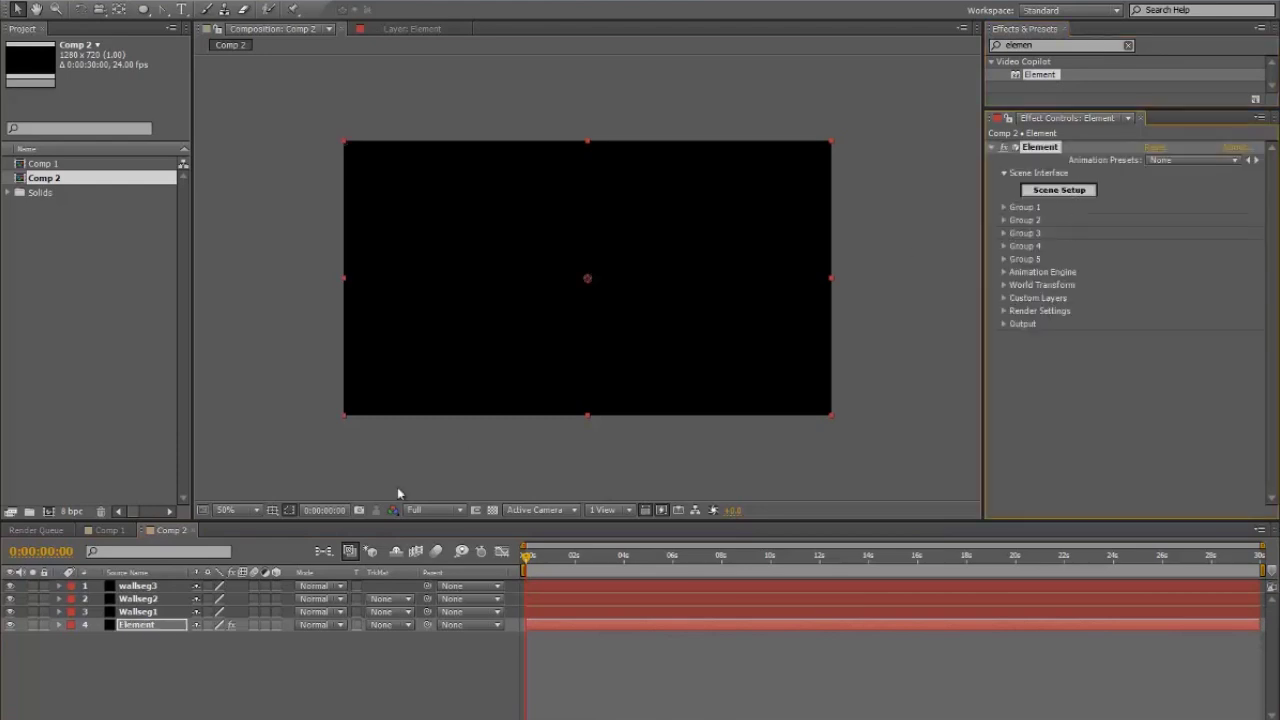
- Draw rectangular masks on Wallseg1: a large square and a small square in its upper-left corner
{"action": "left_click", "coordinate": [166, 612]}
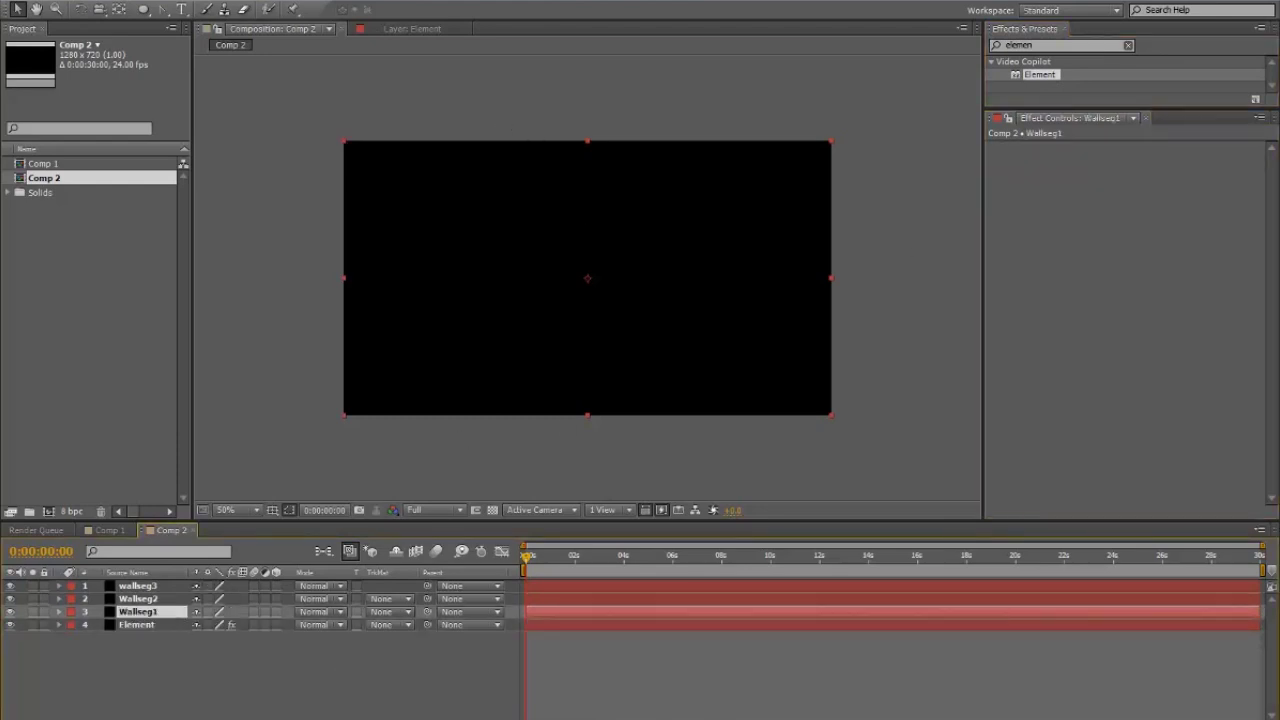
{"action": "left_click", "coordinate": [143, 7]}
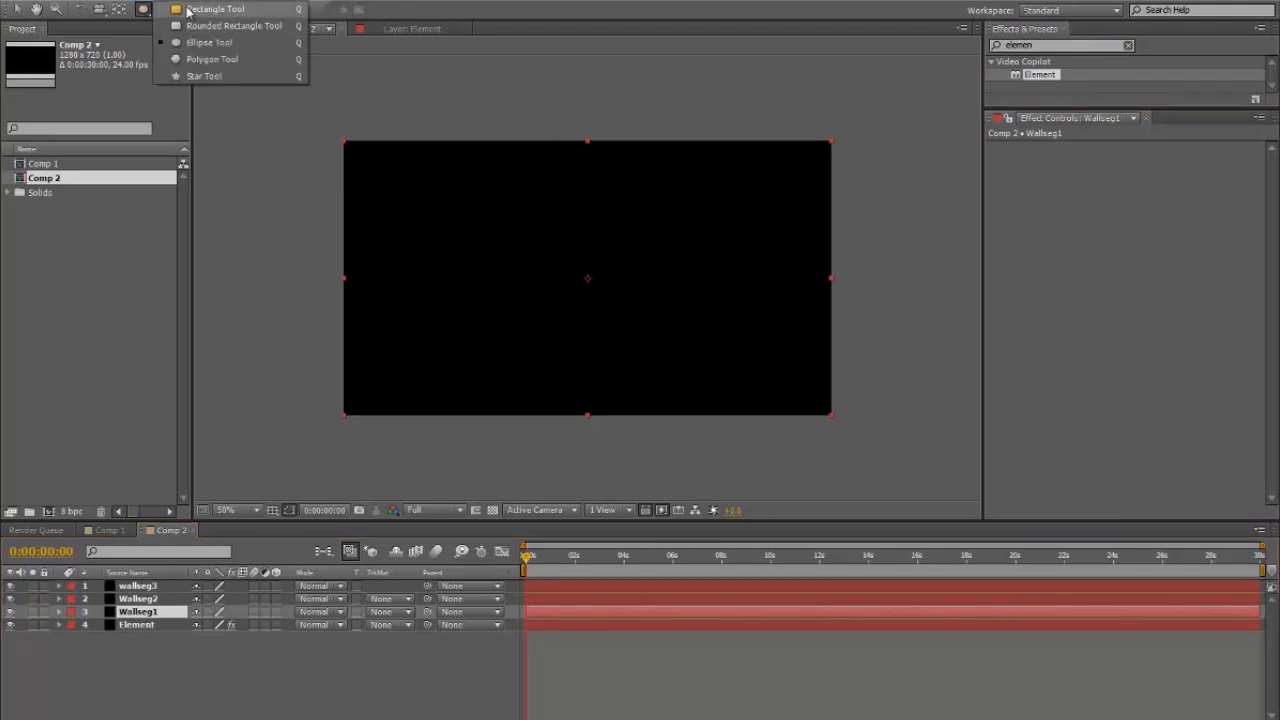
{"action": "left_click", "coordinate": [200, 9]}
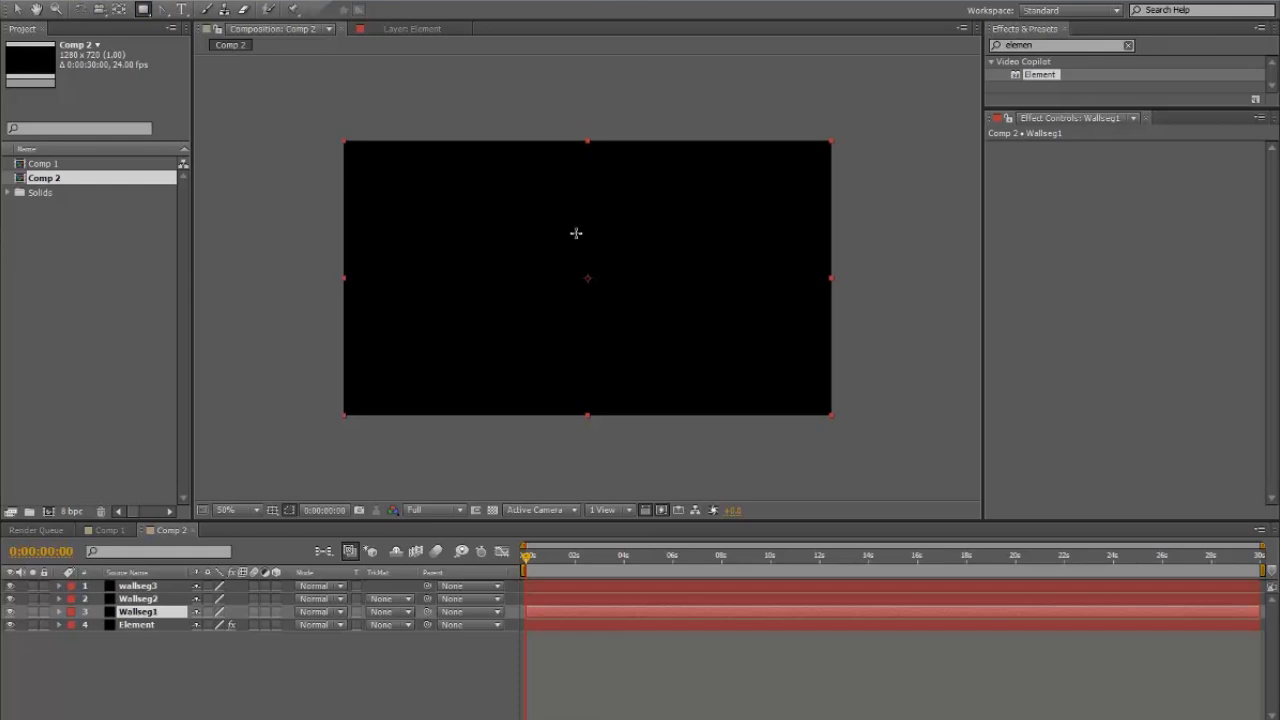
{"action": "mouse_move", "coordinate": [490, 186]}
{"action": "left_mouse_down"}
{"action": "mouse_move", "coordinate": [671, 366]}
{"action": "mouse_move", "coordinate": [507, 201]}
{"action": "mouse_move", "coordinate": [675, 206]}
{"action": "left_mouse_up"}
{"action": "key", "text": "v"}
- Duplicate the small square mask on Wallseg1 into the large square's other three corners, aligning each copy with its edges
{"action": "key", "text": "ctrl+d"}
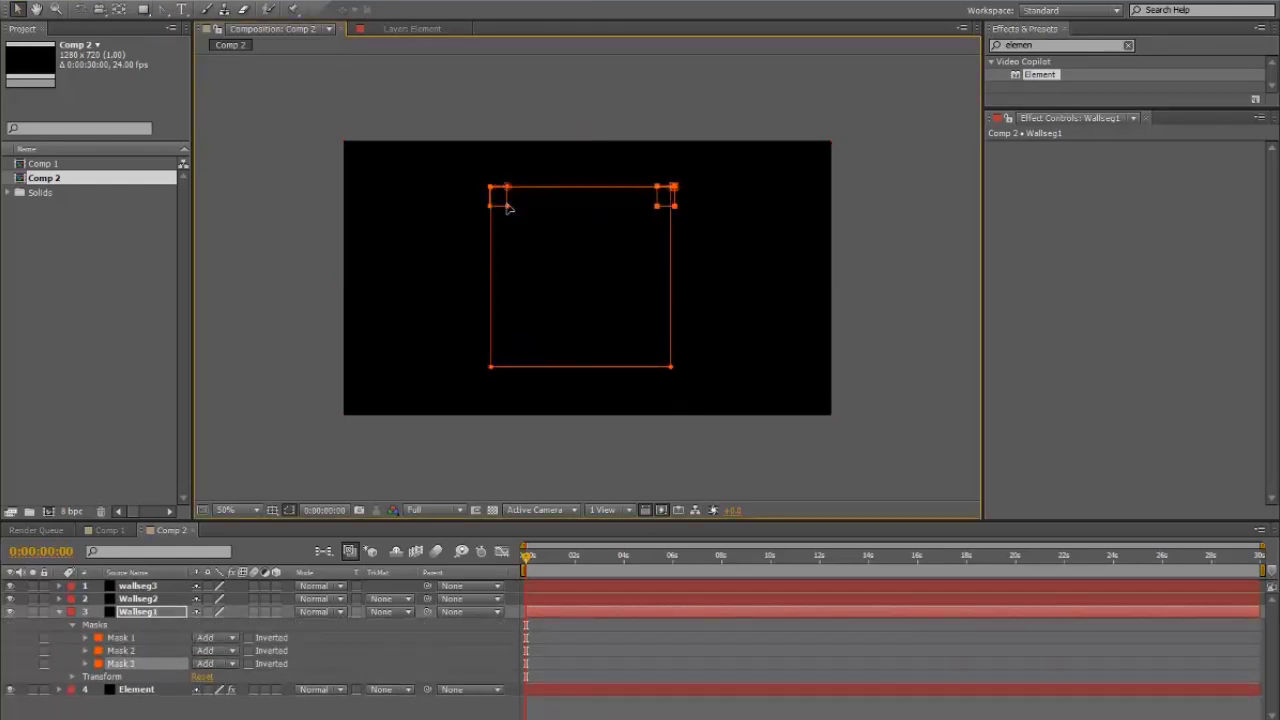
{"action": "key", "text": "Left"}
{"action": "key", "text": "Left"}
{"action": "key", "text": "Left"}
{"action": "key", "text": "Left"}
{"action": "key", "text": "ctrl+d"}
{"action": "key", "text": "shift+Down"}
{"action": "key", "text": "shift+Down"}
{"action": "key", "text": "shift+Down"}
{"action": "key", "text": "shift+Down"}
{"action": "key", "text": "shift+Down"}
{"action": "key", "text": "shift+Down"}
{"action": "key", "text": "shift+Down"}
{"action": "key", "text": "shift+Down"}
{"action": "key", "text": "shift+Down"}
{"action": "key", "text": "shift+Down"}
{"action": "key", "text": "shift+Down"}
{"action": "key", "text": "shift+Down"}
{"action": "key", "text": "shift+Down"}
{"action": "key", "text": "shift+Down"}
{"action": "key", "text": "shift+Down"}
{"action": "key", "text": "shift+Down"}
{"action": "key", "text": "shift+Down"}
{"action": "key", "text": "shift+Down"}
{"action": "key", "text": "shift+Down"}
{"action": "key", "text": "shift+Down"}
{"action": "key", "text": "ctrl+d"}
{"action": "key", "text": "shift+Left"}
{"action": "key", "text": "shift+Left"}
{"action": "key", "text": "shift+Left"}
{"action": "key", "text": "shift+Left"}
{"action": "key", "text": "shift+Left"}
{"action": "key", "text": "shift+Left"}
{"action": "key", "text": "shift+Left"}
{"action": "key", "text": "shift+Left"}
{"action": "key", "text": "shift+Left"}
{"action": "key", "text": "shift+Left"}
{"action": "key", "text": "shift+Left"}
{"action": "key", "text": "shift+Left"}
{"action": "key", "text": "shift+Left"}
{"action": "key", "text": "shift+Left"}
{"action": "key", "text": "shift+Left"}
{"action": "key", "text": "shift+Left"}
{"action": "key", "text": "shift+Left"}
{"action": "key", "text": "shift+Left"}
{"action": "key", "text": "shift+Left"}
{"action": "key", "text": "shift+Left"}
{"action": "key", "text": "Right"}
{"action": "key", "text": "Right"}
{"action": "key", "text": "Right"}
{"action": "key", "text": "Right"}
{"action": "key", "text": "Right"}
{"action": "key", "text": "Right"}
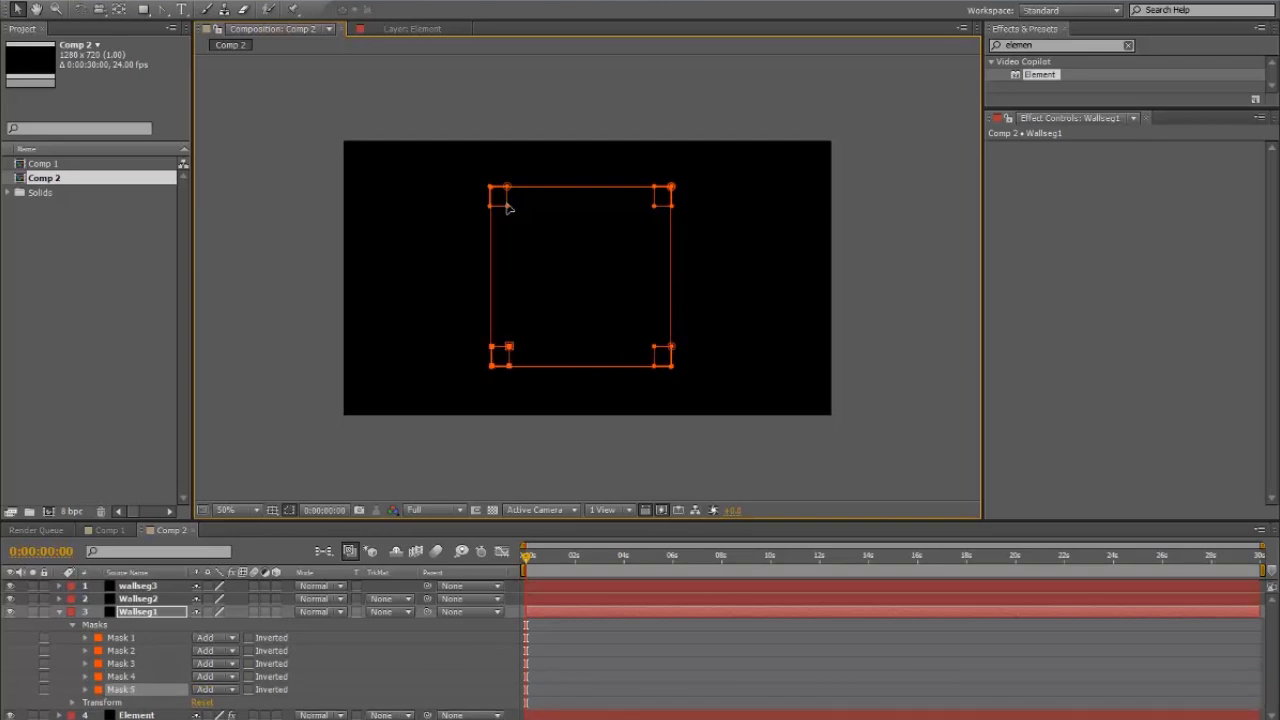
- Reshape the large square Mask 1 into a thin horizontal strip spanning between the two upper corner squares
{"action": "double_click", "coordinate": [605, 367]}
{"action": "left_click_drag", "start_coordinate": [582, 366], "coordinate": [558, 204]}
{"action": "scroll", "coordinate": [570, 190], "scroll_direction": "up", "scroll_amount": 1}
{"action": "left_click_drag", "start_coordinate": [389, 125], "coordinate": [429, 126]}
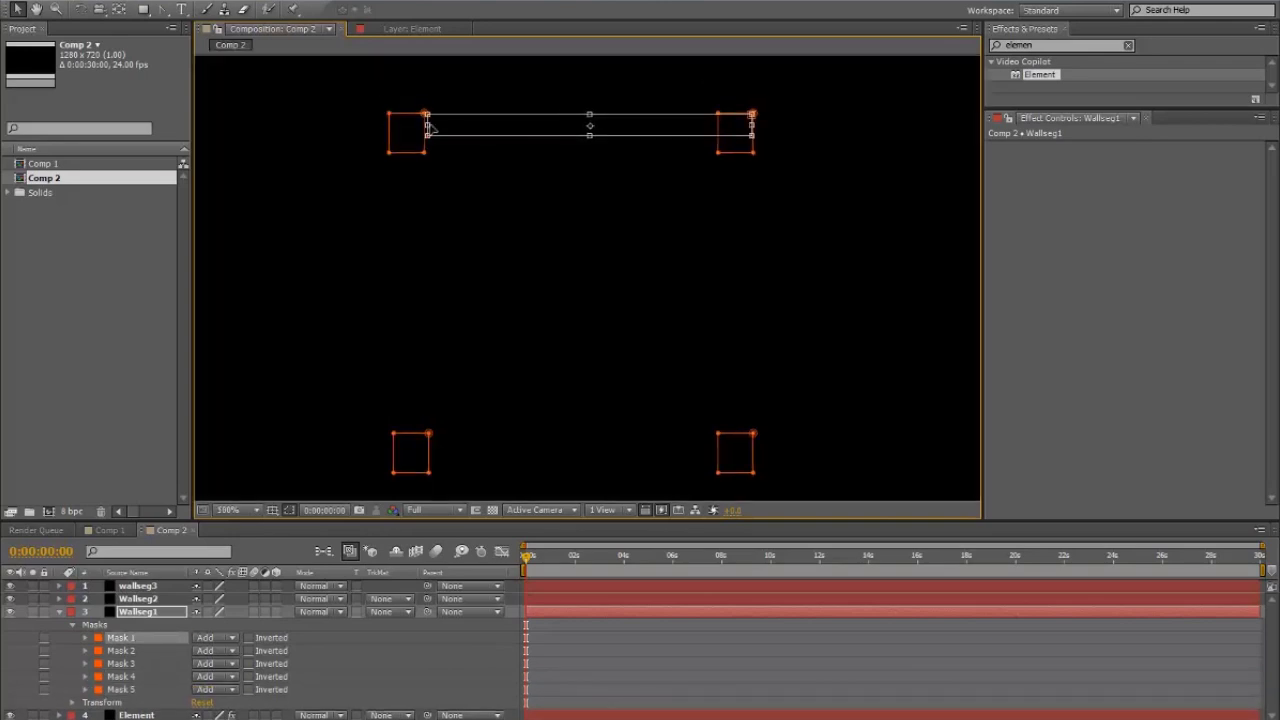
{"action": "left_click_drag", "start_coordinate": [753, 125], "coordinate": [716, 126]}
{"action": "key", "text": "Return"}
{"action": "scroll", "coordinate": [897, 286], "scroll_direction": "down", "scroll_amount": 1}
{"action": "left_click", "coordinate": [897, 286]}
- Copy all five Wallseg1 masks onto the Wallseg2 layer
{"action": "left_click", "coordinate": [124, 639]}
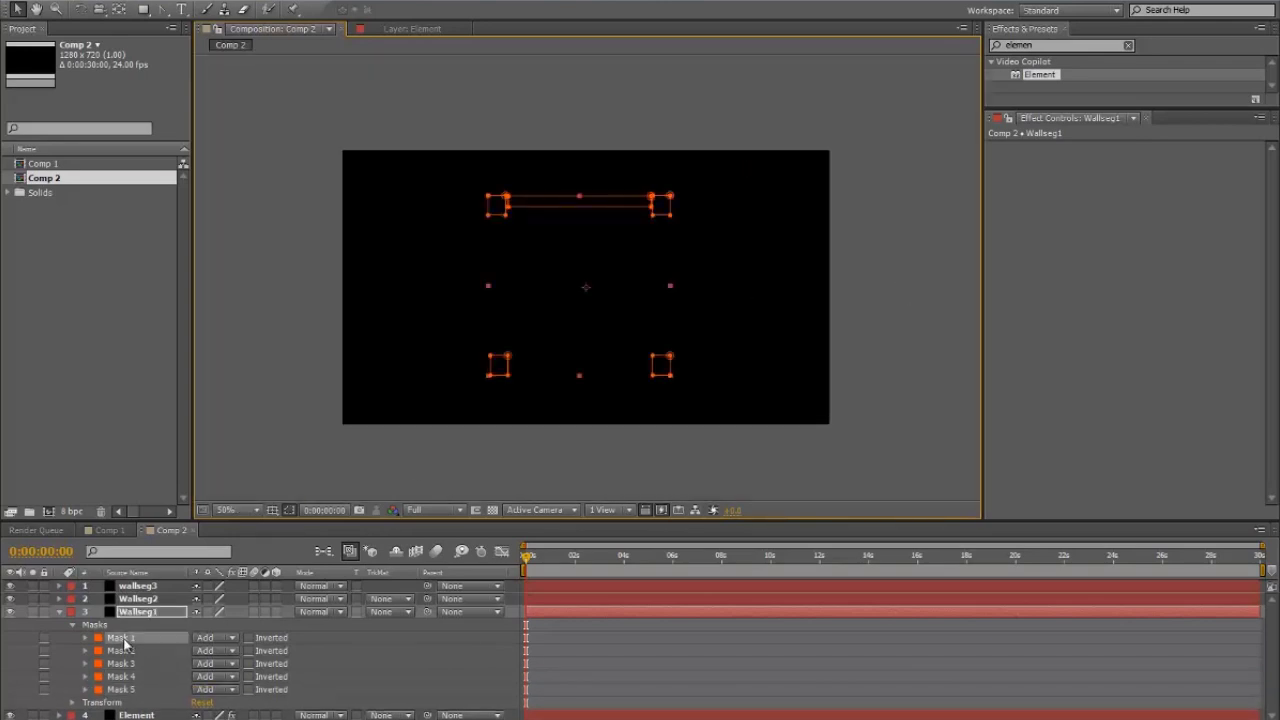
{"action": "key", "text": "ctrl+a"}
{"action": "left_click", "coordinate": [160, 601]}
{"action": "key", "text": "ctrl+v"}
{"action": "double_click", "coordinate": [551, 202]}
{"action": "left_click", "coordinate": [275, 29]}
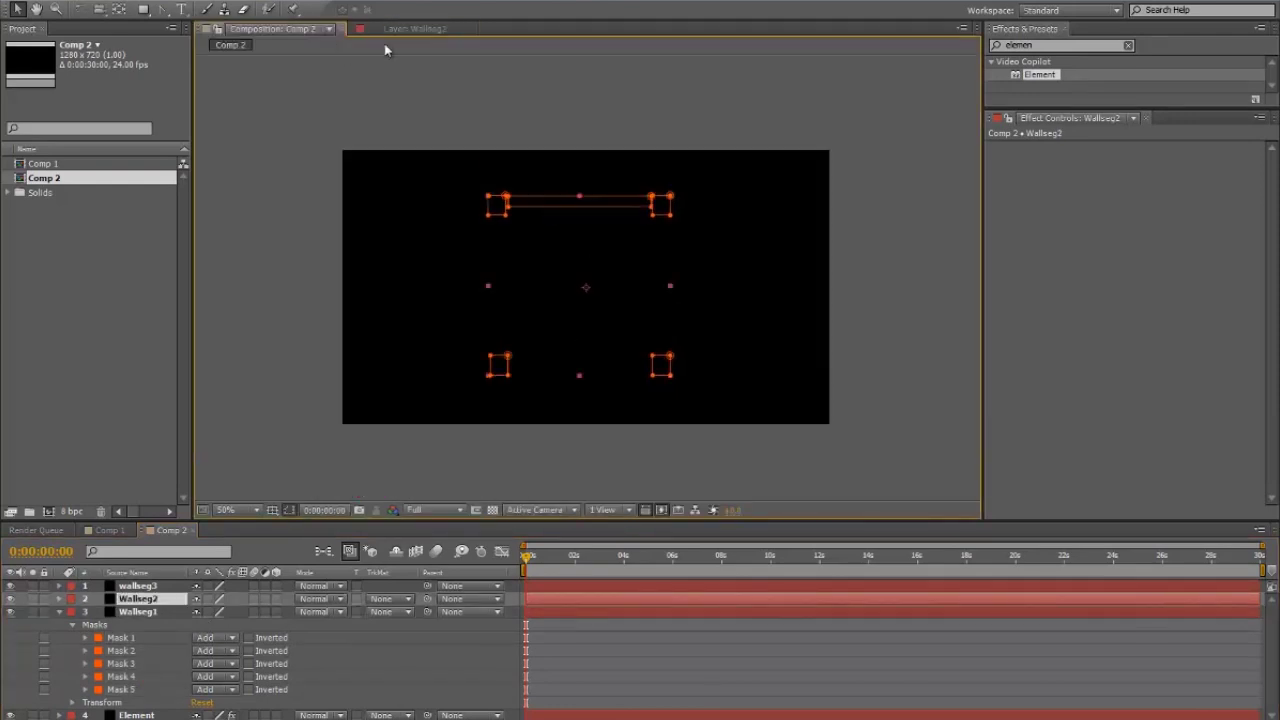
{"action": "double_click", "coordinate": [558, 208]}
{"action": "key", "text": "Return"}
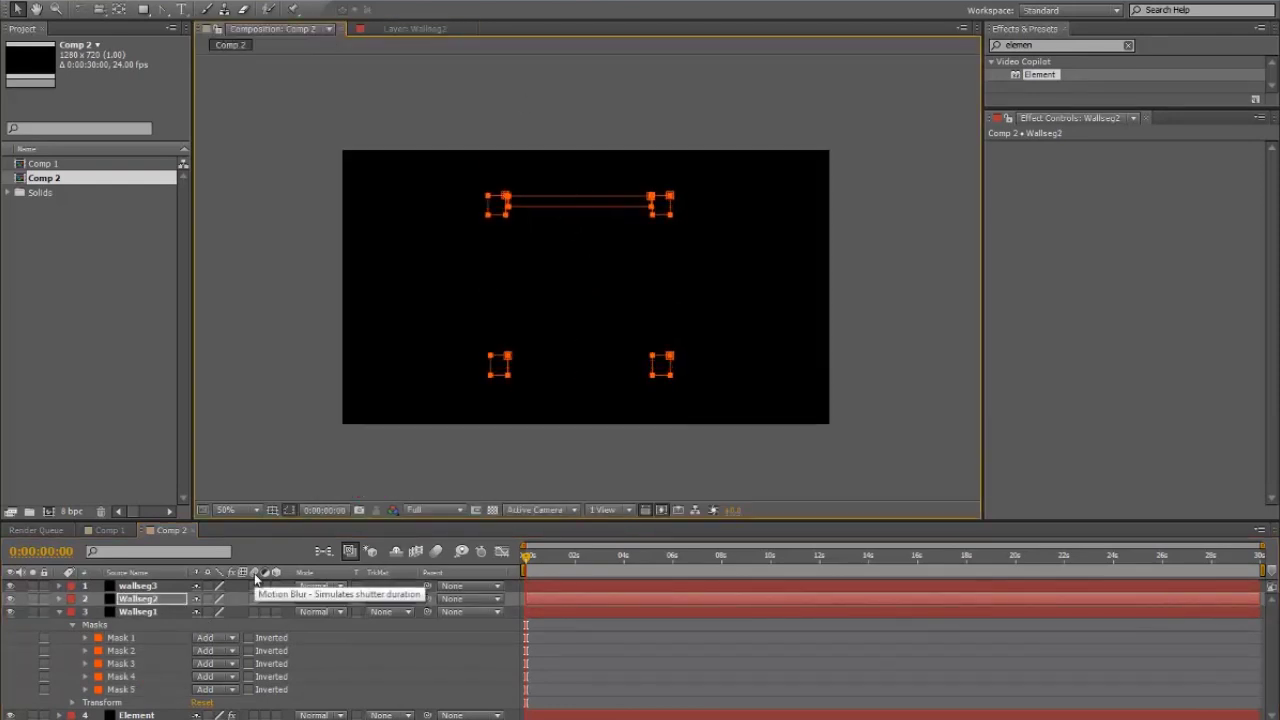
- Duplicate the upper strip mask on Wallseg2 and move the copy down between the two lower corner squares
{"action": "key", "text": "m"}
{"action": "scroll", "coordinate": [171, 635], "scroll_direction": "up", "scroll_amount": 3}
{"action": "left_click_drag", "start_coordinate": [86, 612], "coordinate": [86, 677]}
{"action": "key", "text": "shift+Down"}
{"action": "key", "text": "shift+Down"}
{"action": "key", "text": "shift+Down"}
{"action": "key", "text": "shift+Down"}
{"action": "key", "text": "shift+Down"}
{"action": "key", "text": "shift+Down"}
{"action": "key", "text": "shift+Down"}
{"action": "key", "text": "shift+Down"}
{"action": "key", "text": "shift+Down"}
{"action": "key", "text": "shift+Down"}
{"action": "key", "text": "shift+Down"}
{"action": "key", "text": "shift+Down"}
{"action": "key", "text": "shift+Down"}
{"action": "key", "text": "shift+Down"}
{"action": "key", "text": "shift+Down"}
{"action": "key", "text": "shift+Down"}
{"action": "key", "text": "shift+Down"}
{"action": "key", "text": "shift+Down"}
{"action": "key", "text": "shift+Down"}
{"action": "key", "text": "shift+Down"}
{"action": "left_click", "coordinate": [844, 319]}
{"action": "left_click", "coordinate": [844, 319]}
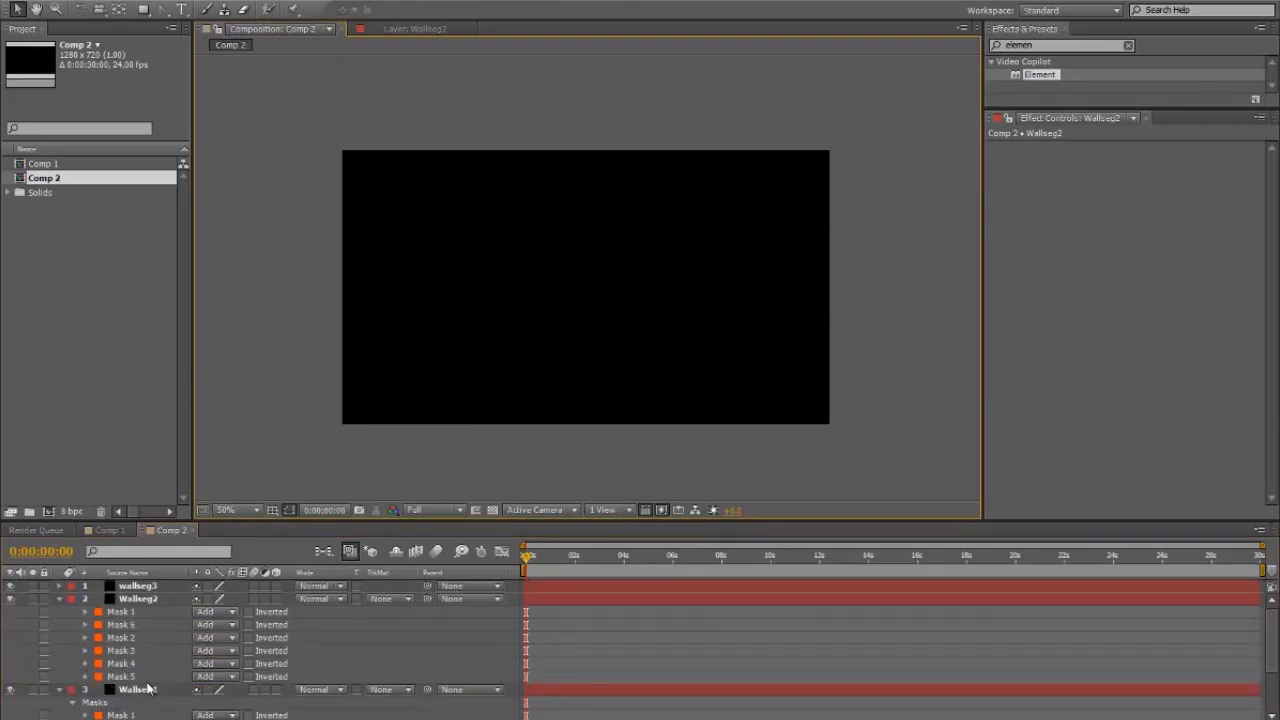
- Copy all the masks from Wallseg2 onto the wallseg3 layer
{"action": "left_click", "coordinate": [146, 688]}
{"action": "left_click", "coordinate": [148, 598]}
{"action": "left_click", "coordinate": [138, 585]}
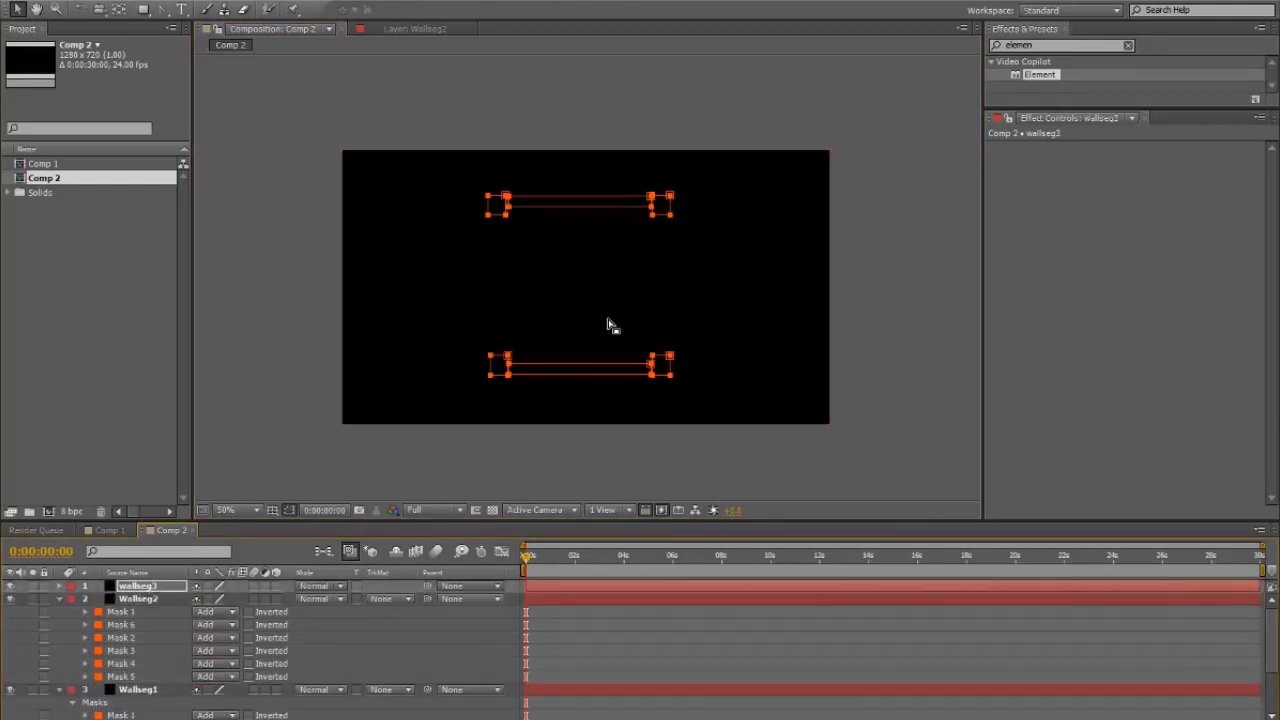
- Rotate the lower strip mask on wallseg3 by 90° and place it vertically between the two right-hand corner squares
{"action": "double_click", "coordinate": [639, 364]}
{"action": "left_click_drag", "start_coordinate": [632, 341], "coordinate": [562, 320]}
{"action": "left_click_drag", "start_coordinate": [586, 332], "coordinate": [671, 248]}
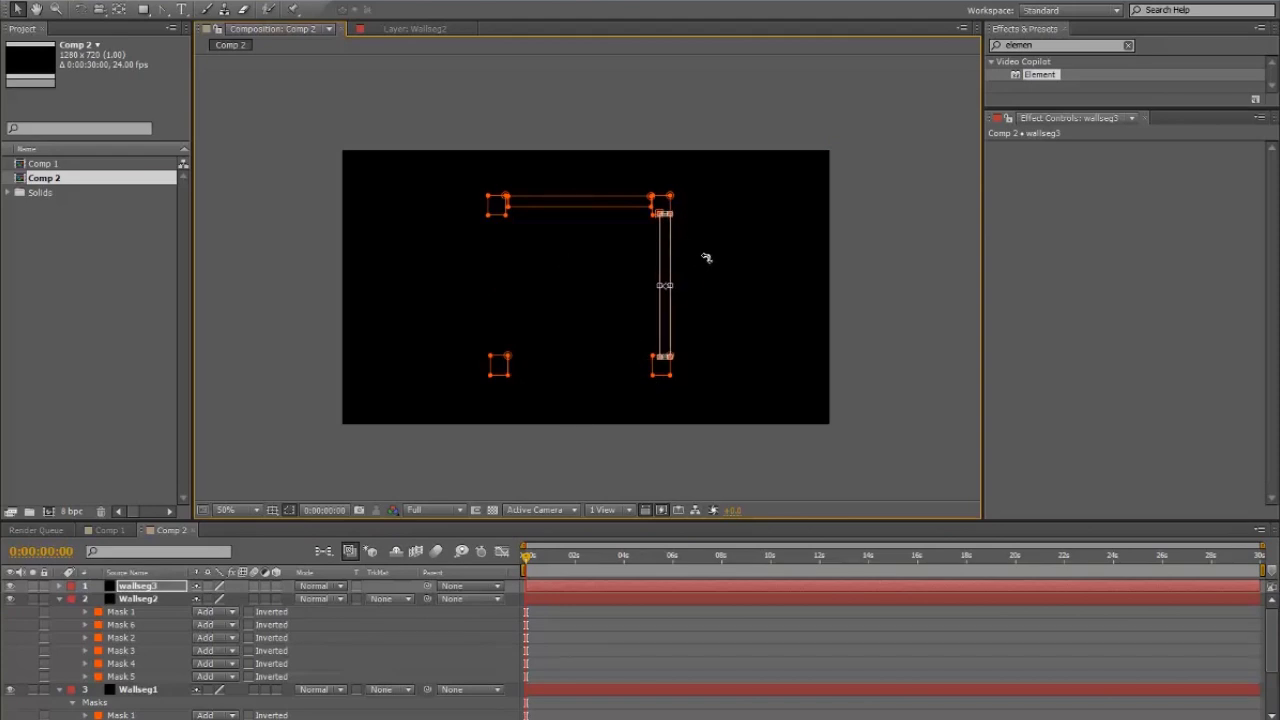
{"action": "double_click", "coordinate": [706, 259]}
{"action": "left_click", "coordinate": [719, 313]}
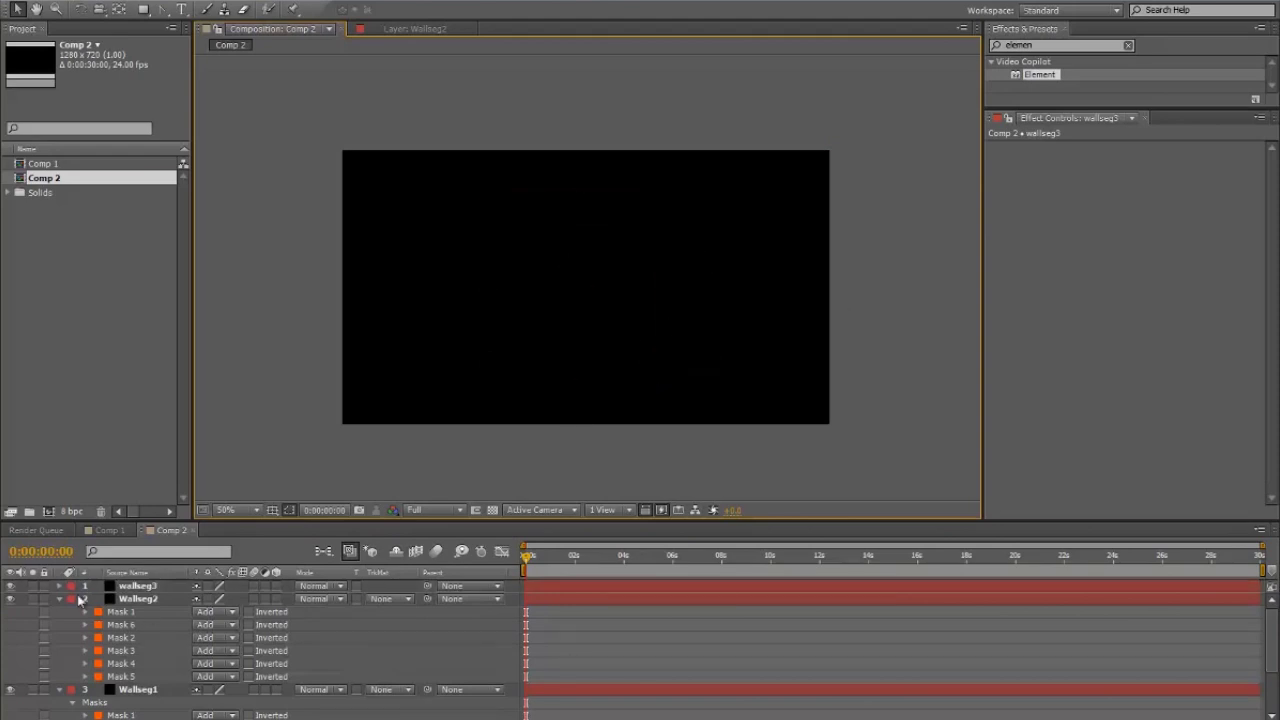
- Assign the wall segment layers as Element's custom mask path layers, starting with Wallseg1 as Path Layer 1
{"action": "left_click", "coordinate": [59, 599]}
{"action": "left_click", "coordinate": [148, 600]}
{"action": "left_click", "coordinate": [589, 442]}
{"action": "left_click", "coordinate": [136, 715]}
{"action": "left_click", "coordinate": [1004, 298]}
{"action": "left_click", "coordinate": [1180, 336]}
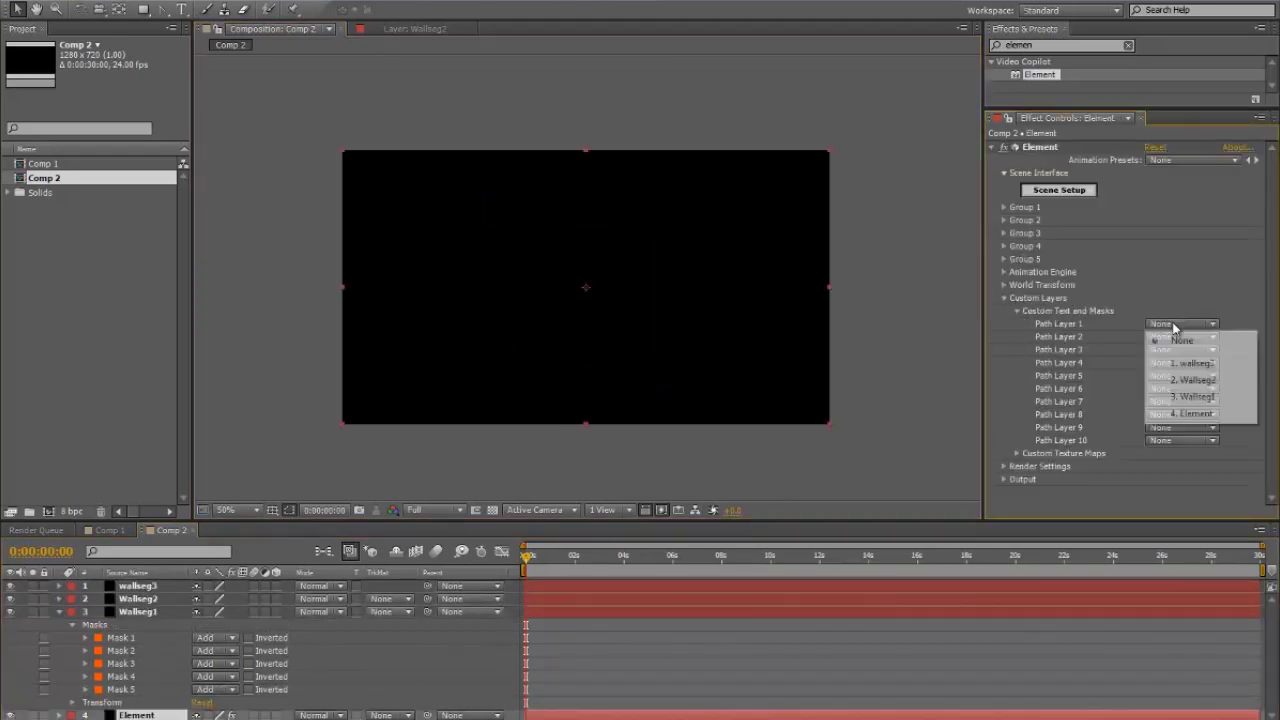
{"action": "left_click", "coordinate": [1197, 392]}
{"action": "left_click", "coordinate": [1180, 349]}
{"action": "left_click", "coordinate": [1195, 389]}
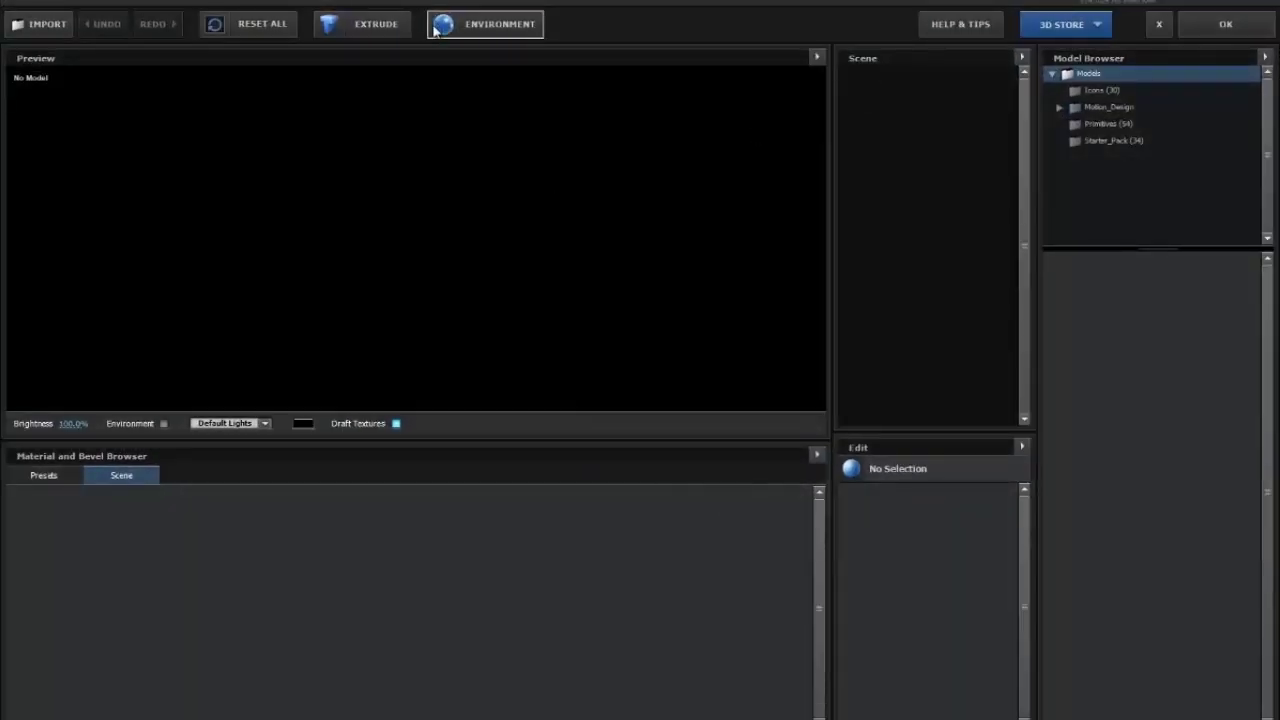
- In Scene Setup, create an extrusion model from Custom Path 1 and set Bevel 1's Extrude to about 6.96
{"action": "left_click", "coordinate": [384, 23]}
{"action": "left_click_drag", "start_coordinate": [440, 183], "coordinate": [435, 80]}
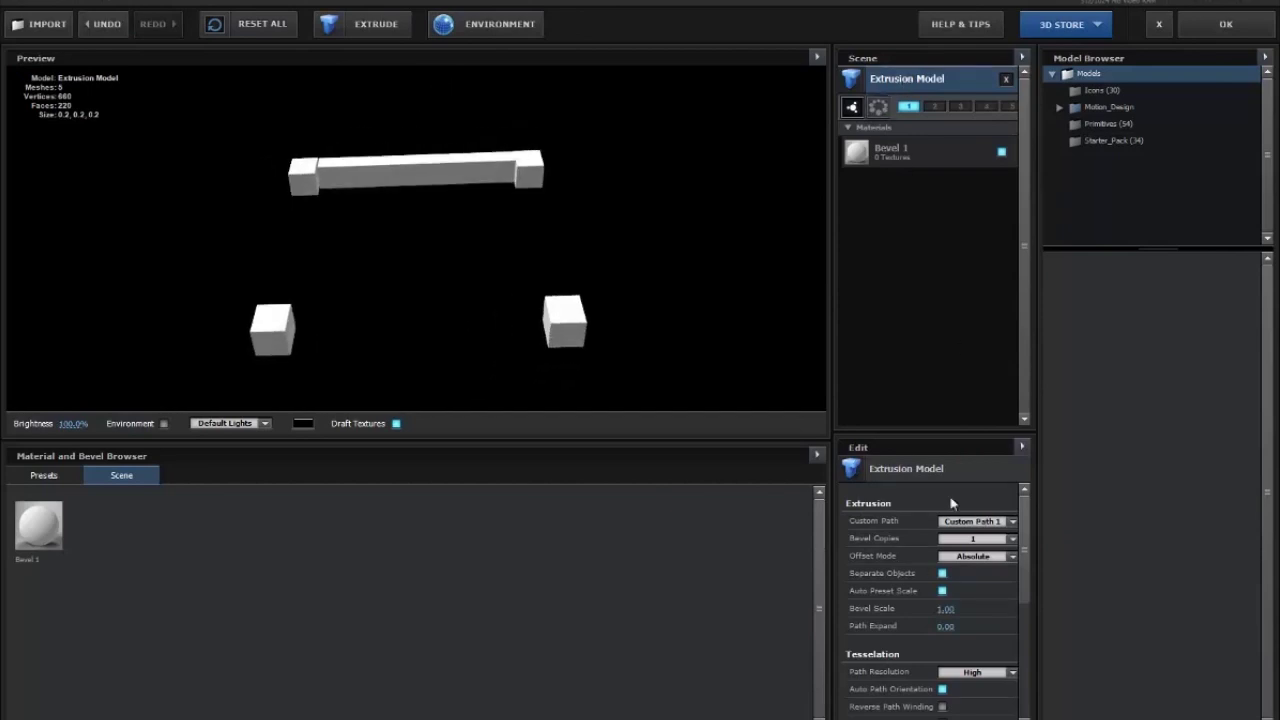
{"action": "left_click", "coordinate": [926, 150]}
{"action": "left_click_drag", "start_coordinate": [944, 521], "coordinate": [668, 424]}
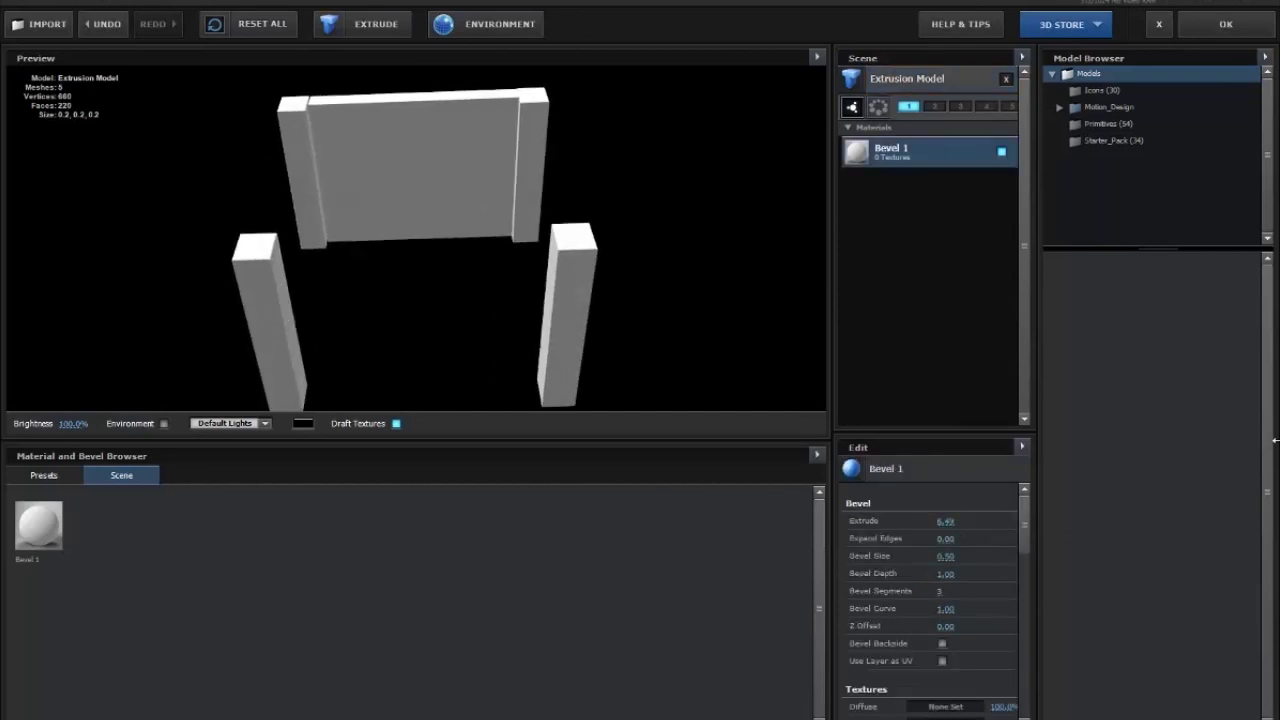
{"action": "left_click_drag", "start_coordinate": [655, 350], "coordinate": [658, 411]}
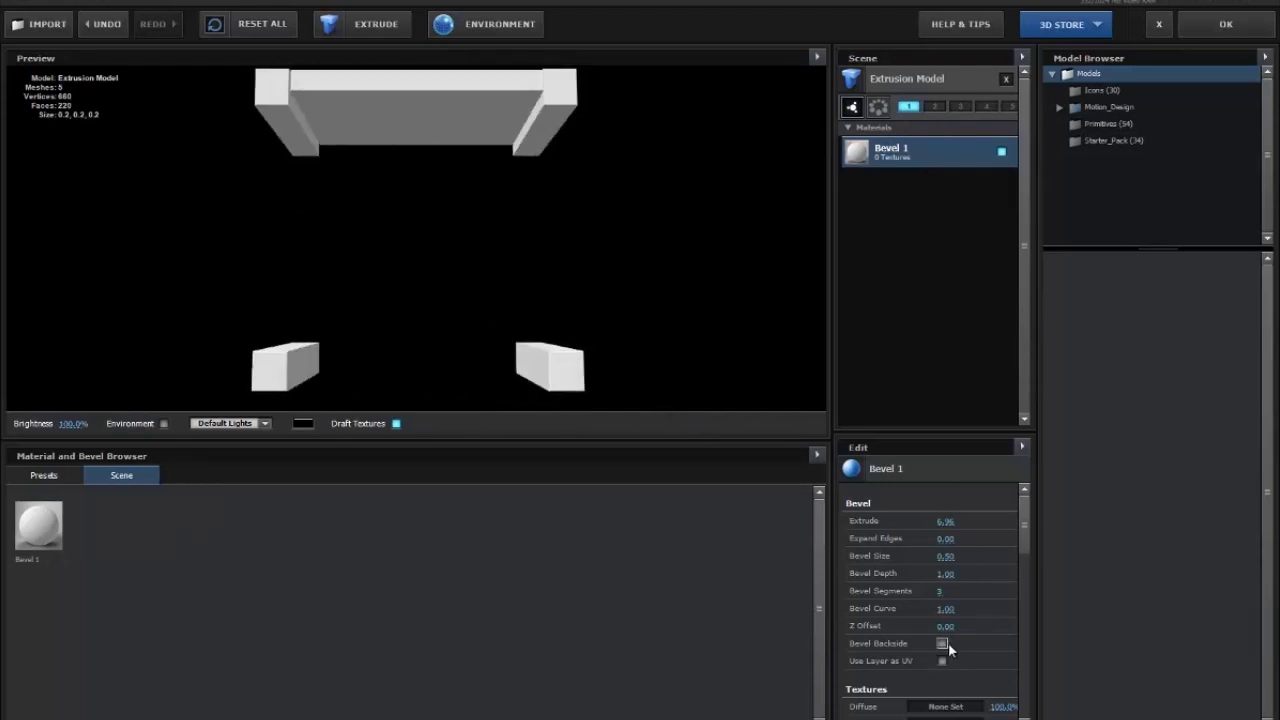
- Set the extrusion model's X Orientation to 90° to stand the wall segment upright
{"action": "scroll", "coordinate": [948, 642], "scroll_direction": "down", "scroll_amount": 10}
{"action": "left_click", "coordinate": [920, 89]}
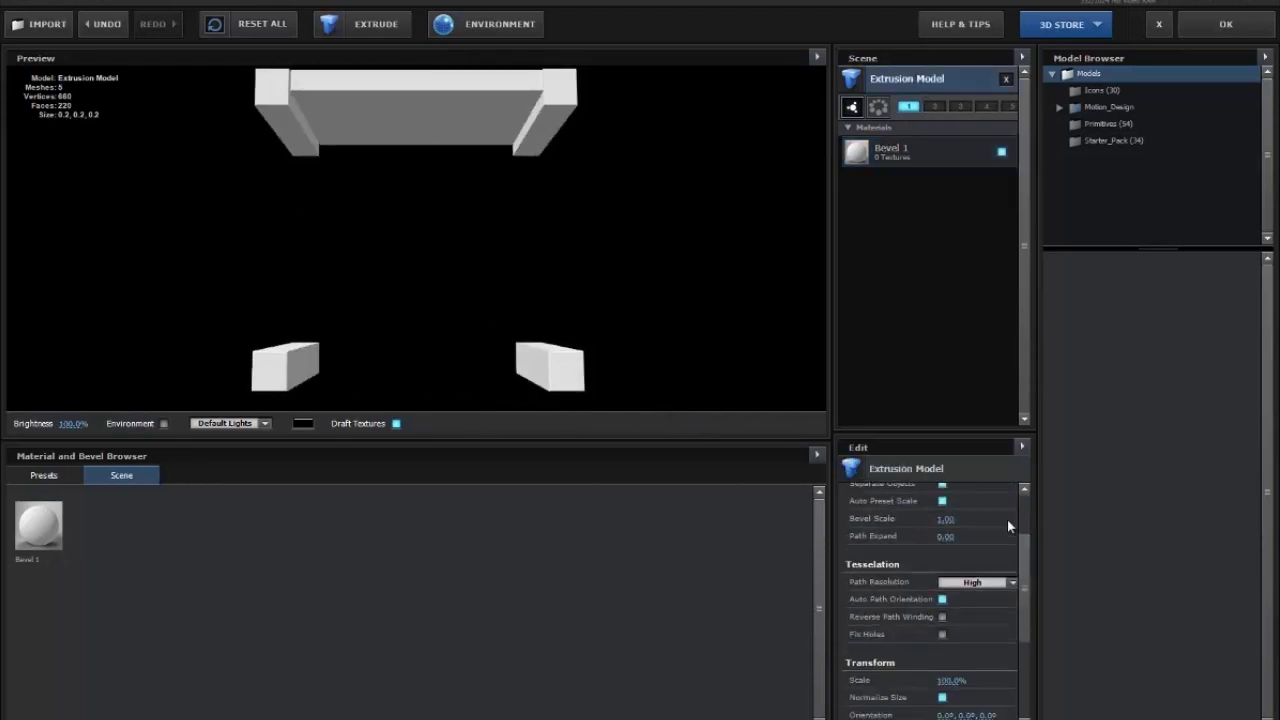
{"action": "scroll", "coordinate": [1008, 521], "scroll_direction": "down", "scroll_amount": 3}
{"action": "left_click", "coordinate": [940, 577]}
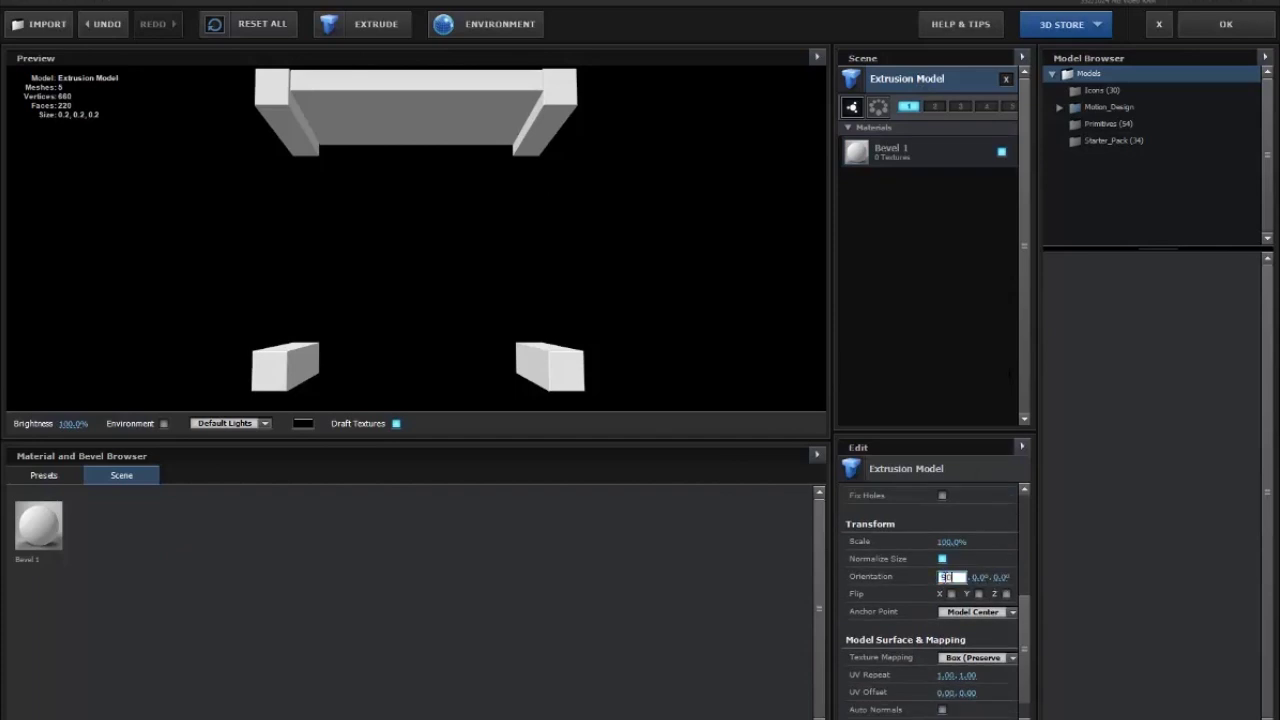
{"action": "type", "text": "90"}
{"action": "key", "text": "Return"}
{"action": "left_click_drag", "start_coordinate": [616, 156], "coordinate": [660, 220]}
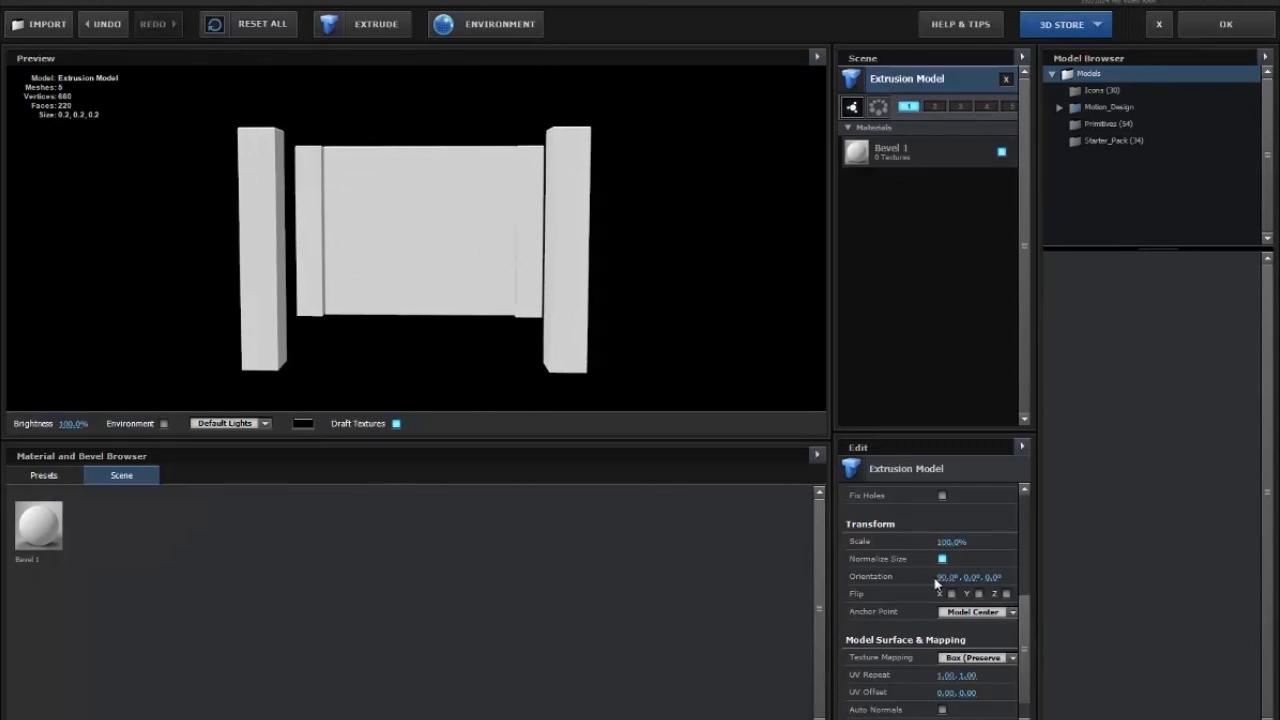
- Set the extrusion model's Bevel Copies to 3 and shape Bevel 2 as base trim with Extrude about 1.24 and Expand Edges about 0.98
{"action": "scroll", "coordinate": [970, 577], "scroll_direction": "up", "scroll_amount": 3}
{"action": "left_click", "coordinate": [975, 538]}
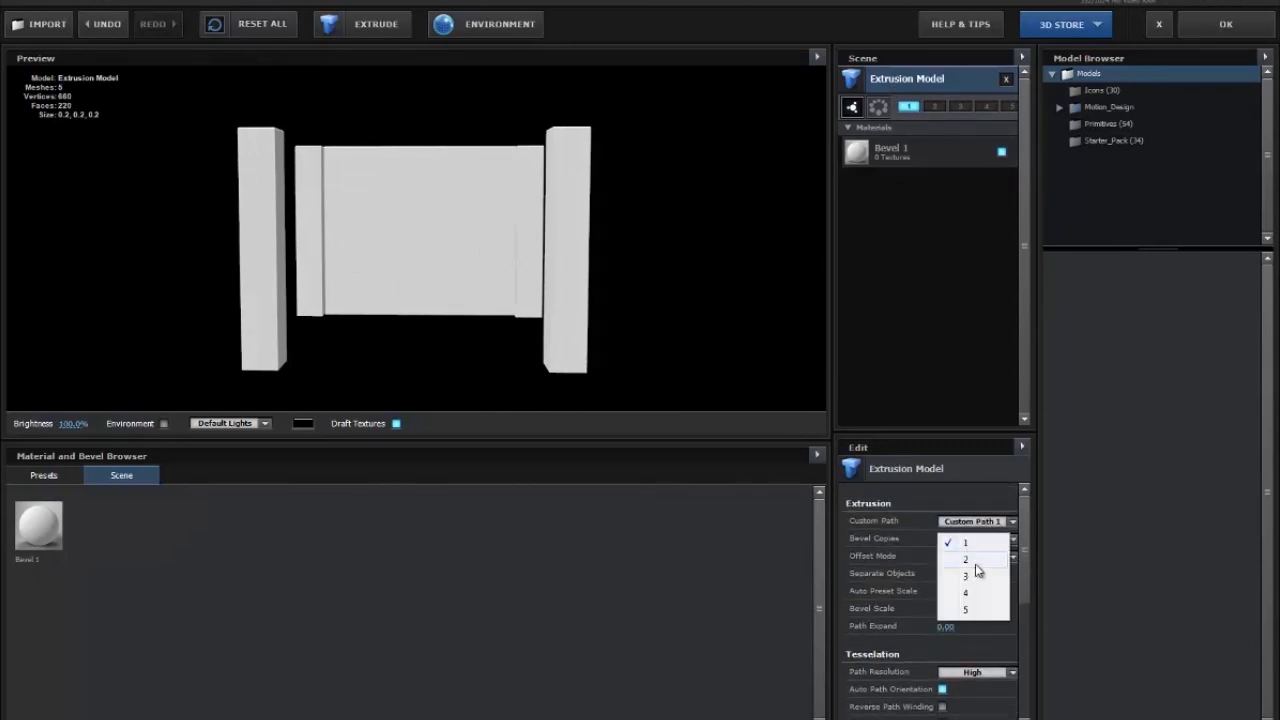
{"action": "left_click", "coordinate": [983, 561]}
{"action": "left_click", "coordinate": [980, 576]}
{"action": "left_click", "coordinate": [909, 180]}
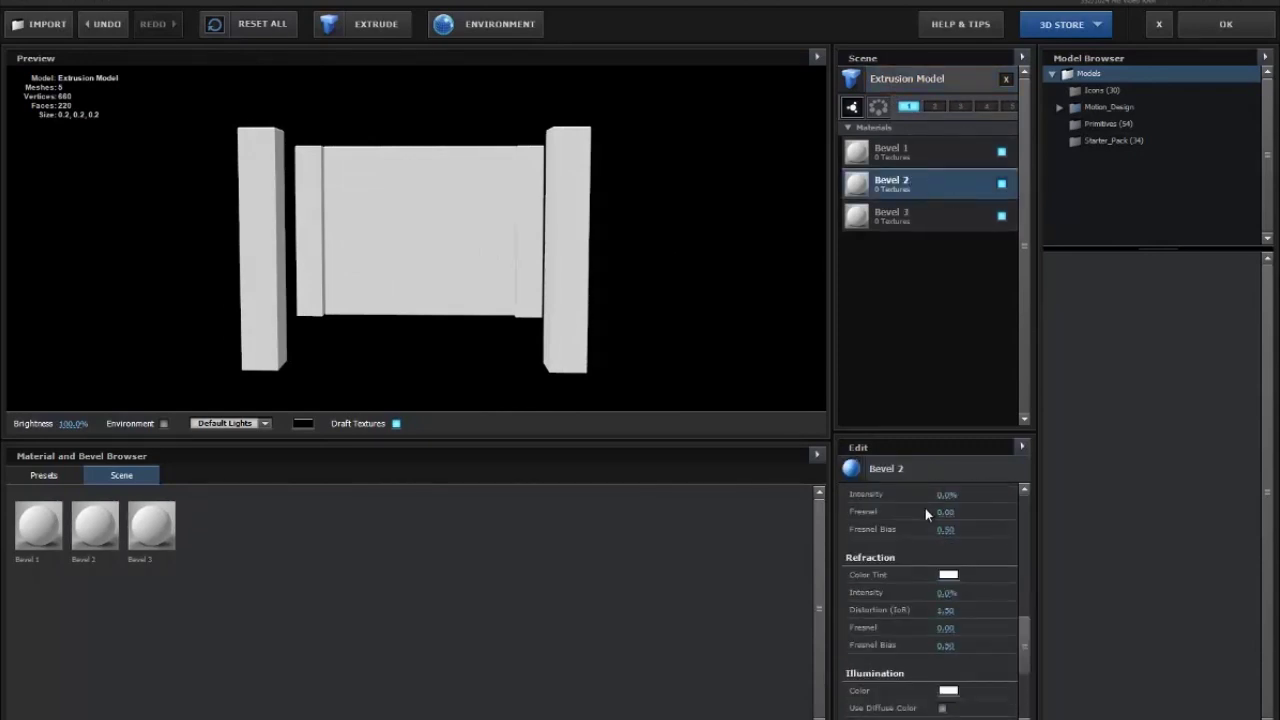
{"action": "scroll", "coordinate": [941, 544], "scroll_direction": "up", "scroll_amount": 5}
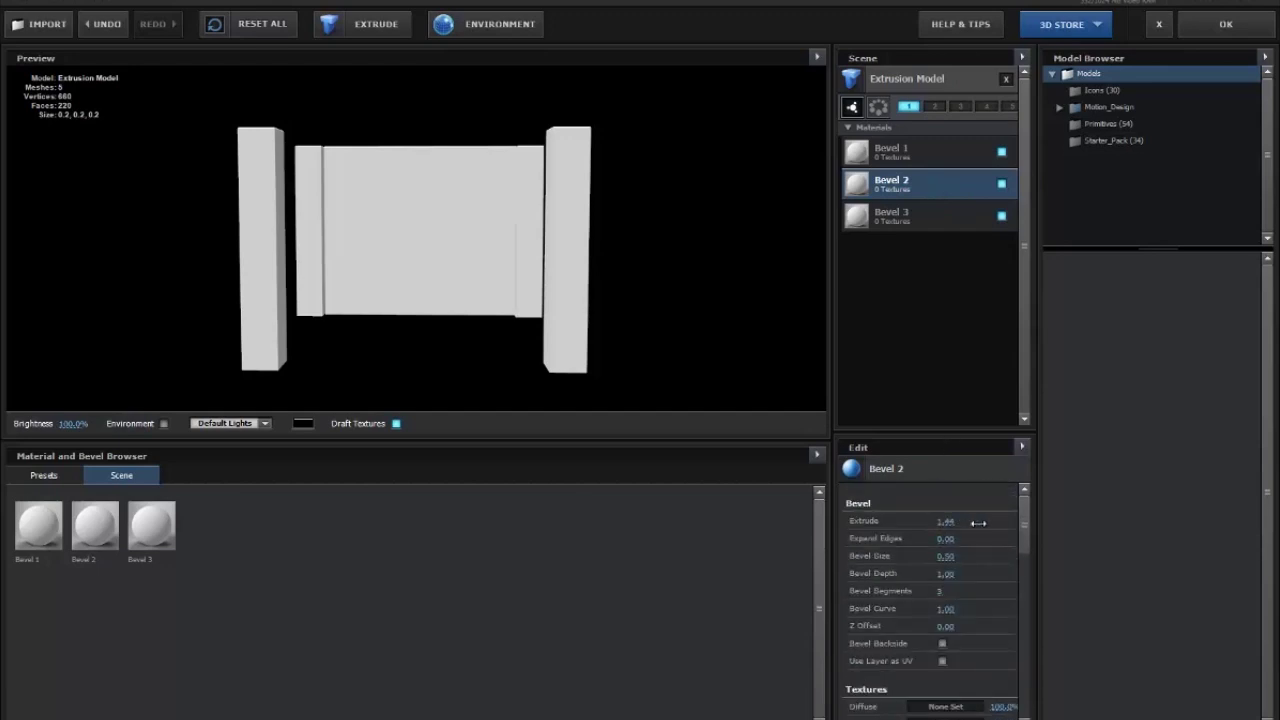
{"action": "left_click_drag", "start_coordinate": [950, 538], "coordinate": [1013, 533]}
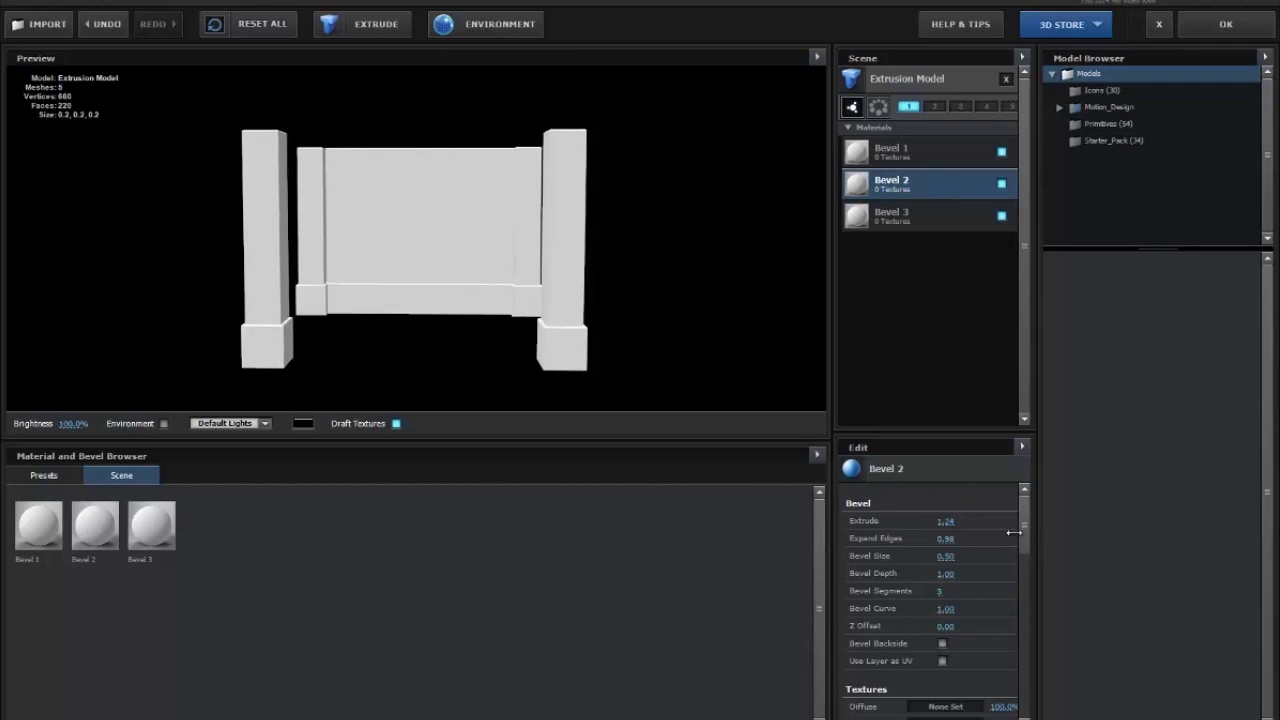
- Turn Bevel 3 into a thin top trim: Bevel Backside on, Extrude about 0.3, Expand Edges about 0.7, Z Offset about 6.8
{"action": "left_click", "coordinate": [927, 217]}
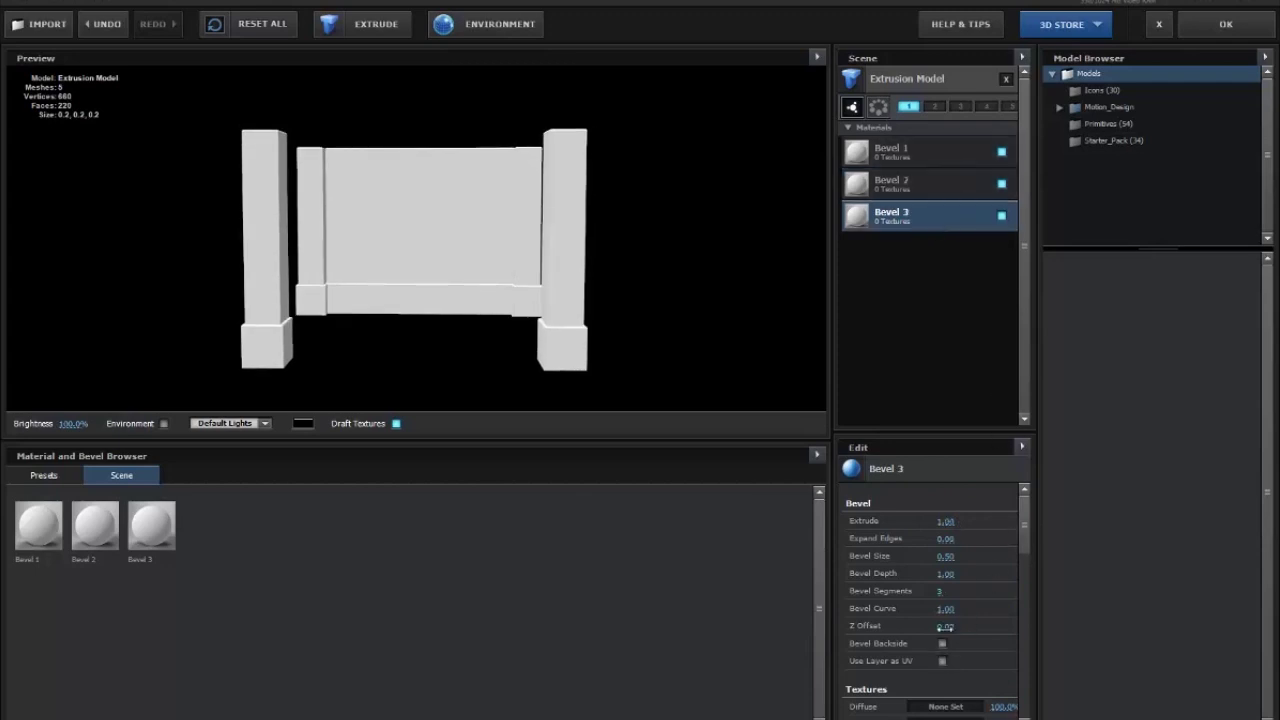
{"action": "left_click_drag", "start_coordinate": [1115, 610], "coordinate": [810, 622]}
{"action": "left_click_drag", "start_coordinate": [650, 615], "coordinate": [1275, 372]}
{"action": "left_click_drag", "start_coordinate": [1133, 388], "coordinate": [1149, 389]}
{"action": "left_click", "coordinate": [942, 644]}
{"action": "left_click_drag", "start_coordinate": [985, 536], "coordinate": [993, 536]}
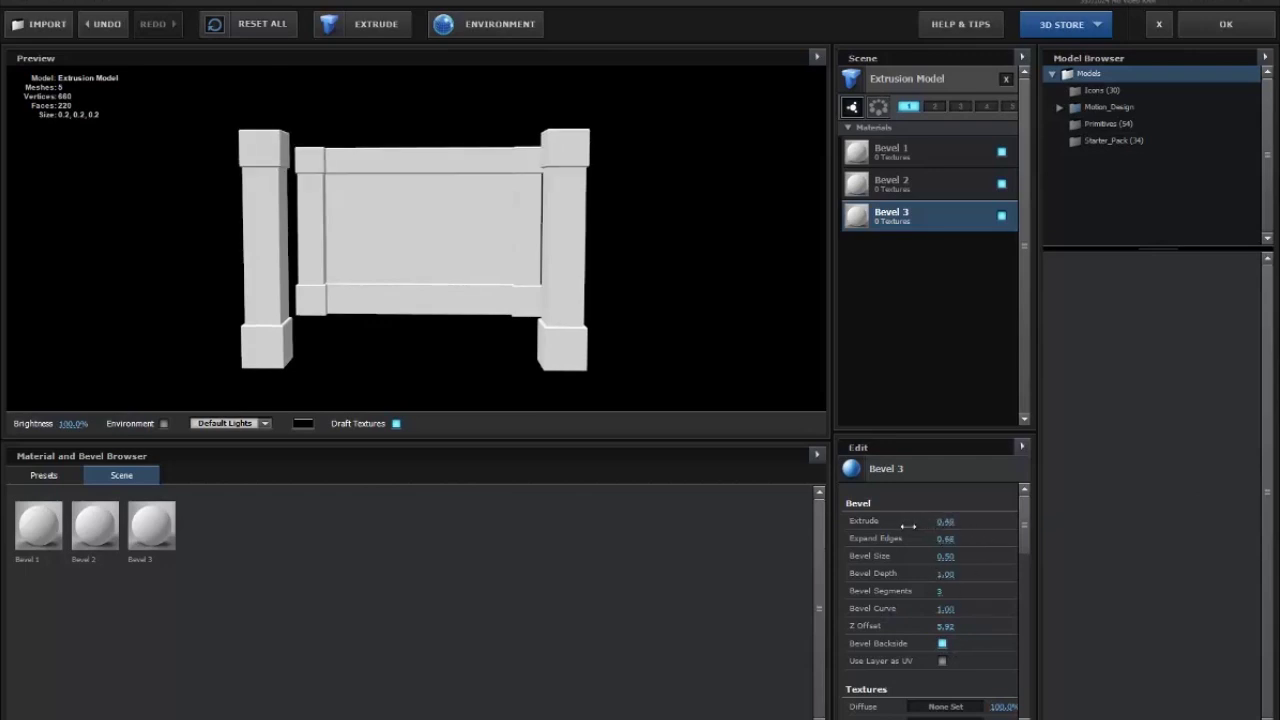
{"action": "left_click_drag", "start_coordinate": [908, 526], "coordinate": [903, 537]}
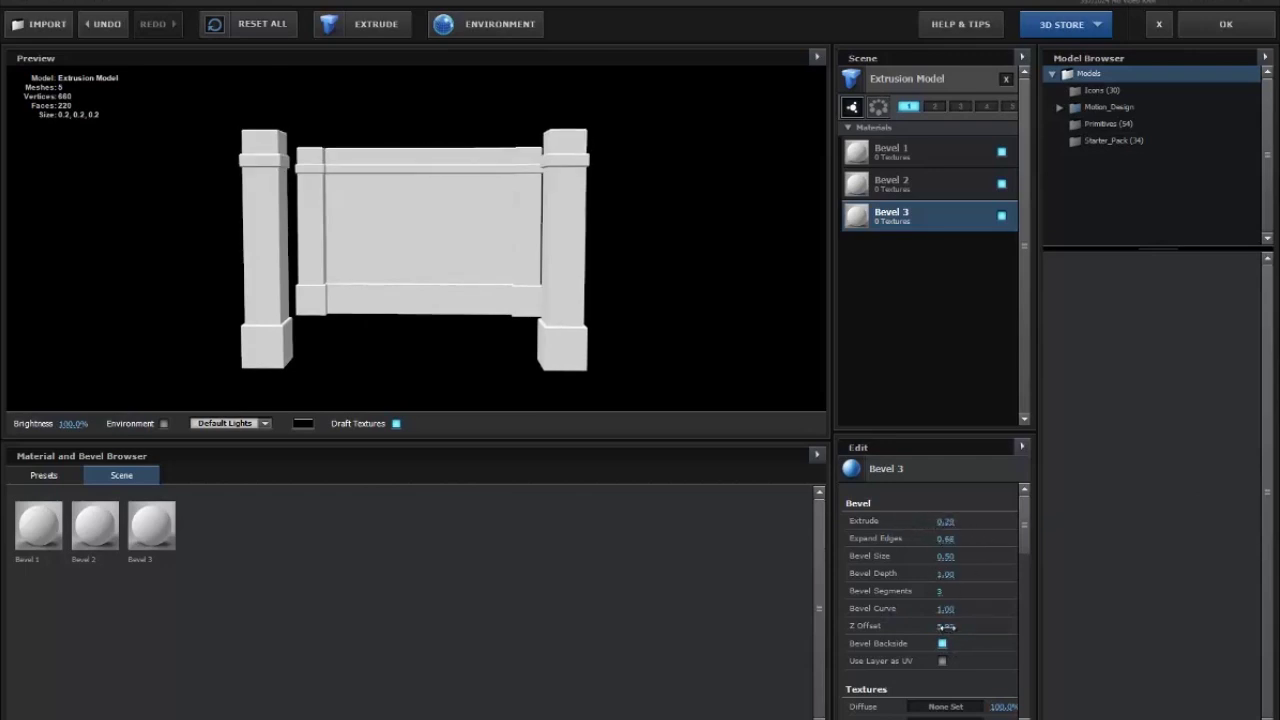
{"action": "left_click_drag", "start_coordinate": [945, 626], "coordinate": [995, 601]}
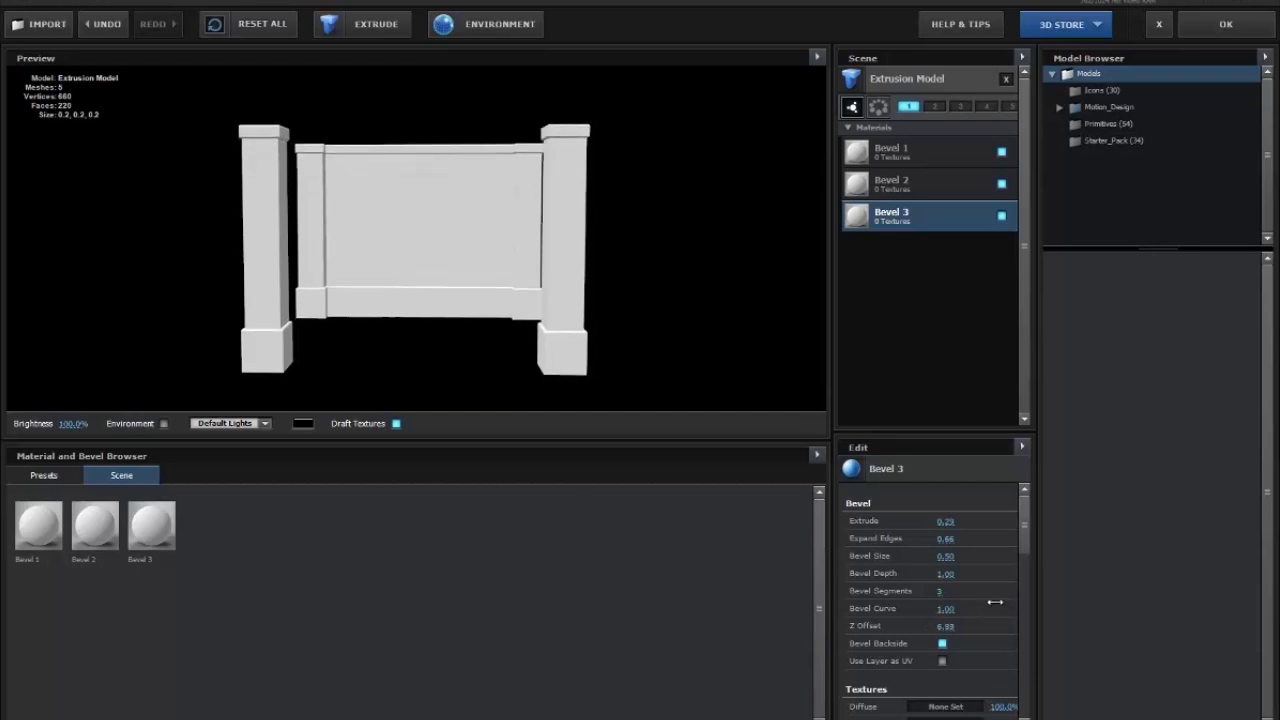
- Duplicate the extrusion model and switch the copy to Custom Path 2
{"action": "left_click_drag", "start_coordinate": [626, 329], "coordinate": [723, 271]}
{"action": "left_click", "coordinate": [904, 86]}
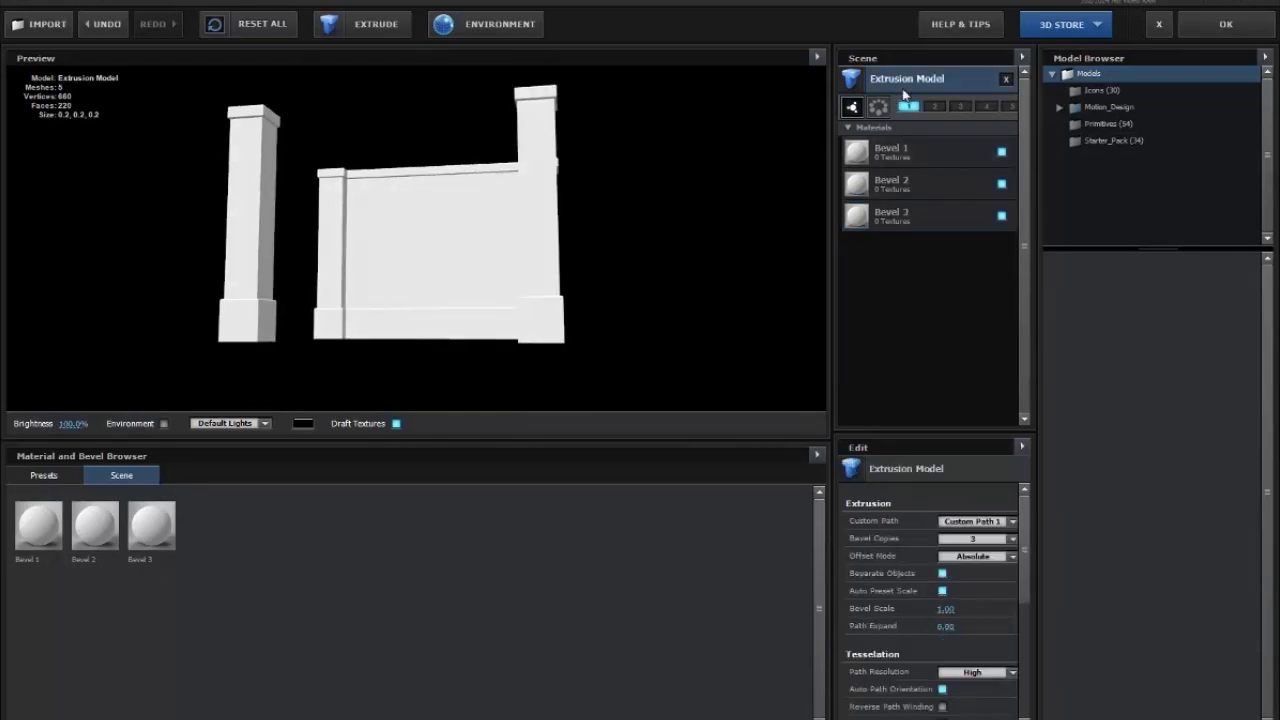
{"action": "key", "text": "ctrl+d"}
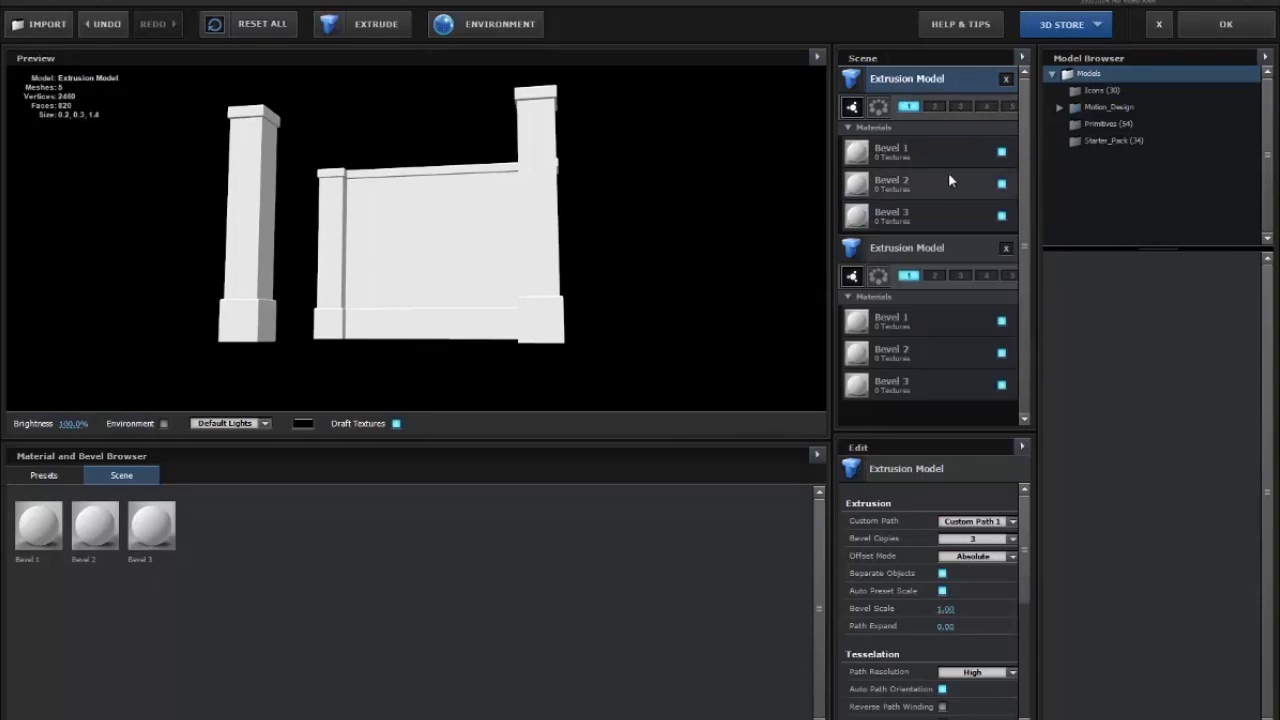
{"action": "left_click", "coordinate": [1009, 524]}
{"action": "left_click", "coordinate": [993, 542]}
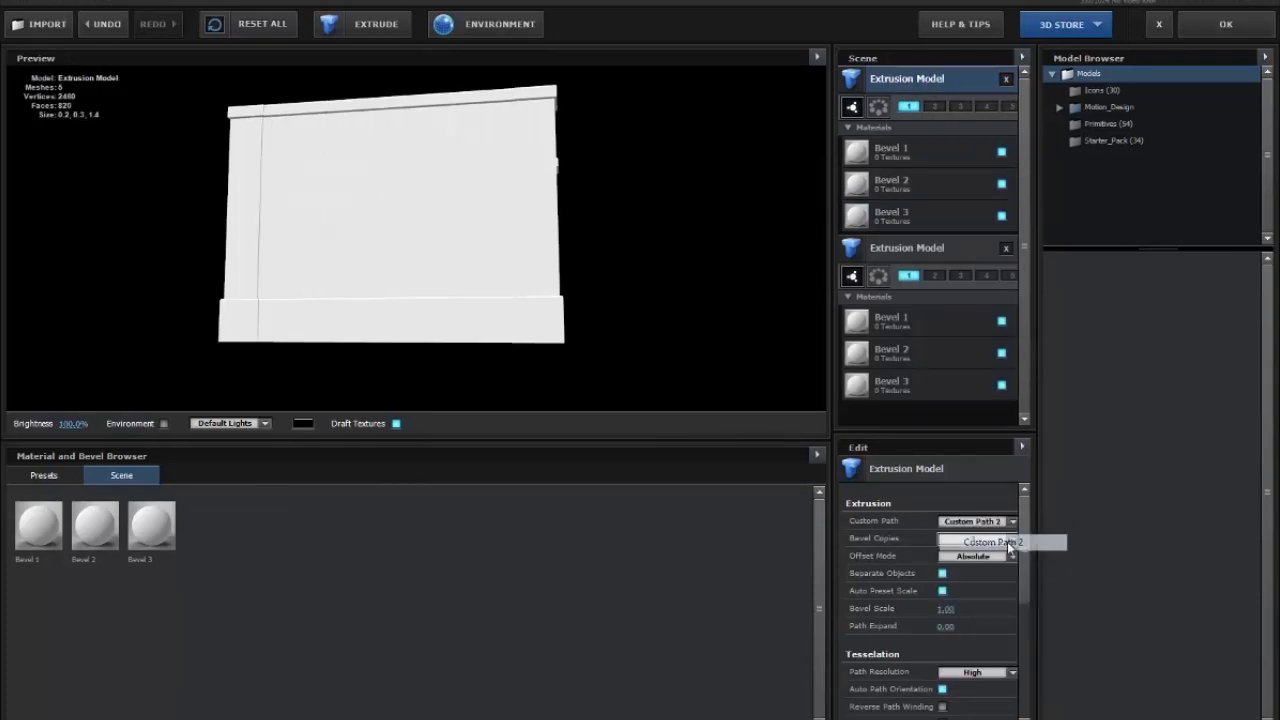
- Duplicate the extrusion model again using Custom Path 3, check the wall segments in the preview, and return to the composition
{"action": "left_click_drag", "start_coordinate": [645, 257], "coordinate": [808, 236]}
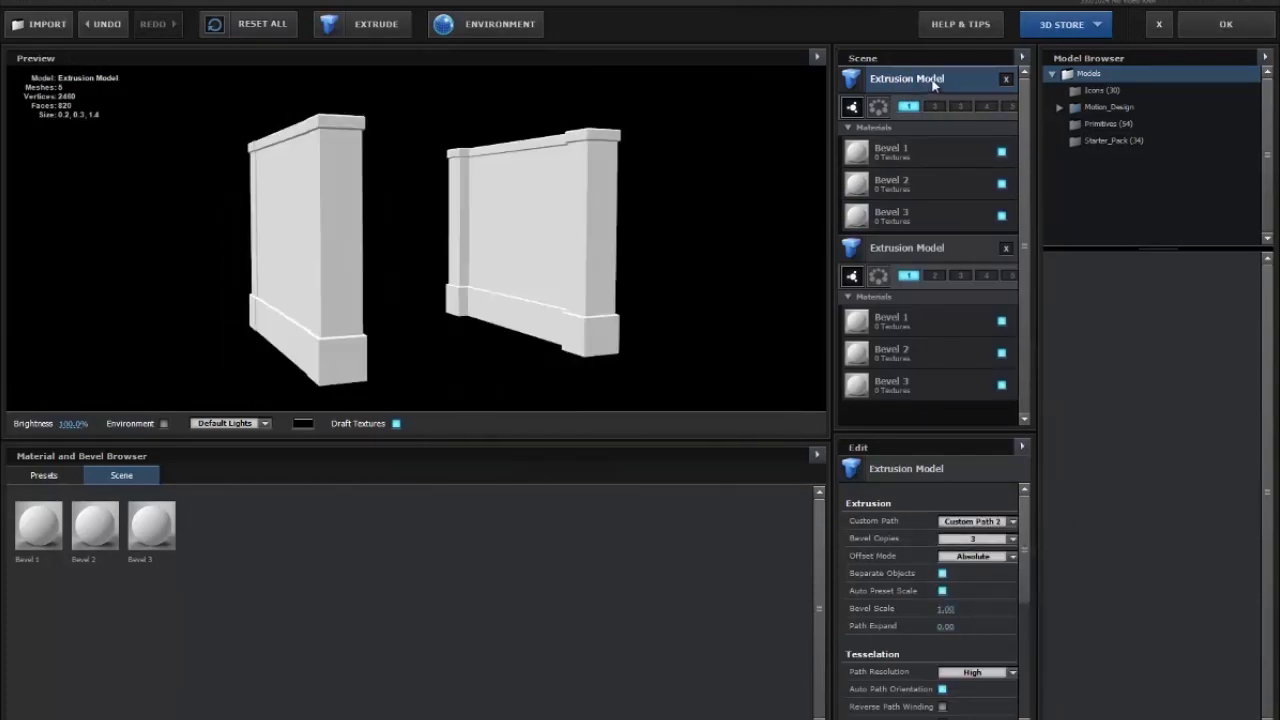
{"action": "key", "text": "ctrl+d"}
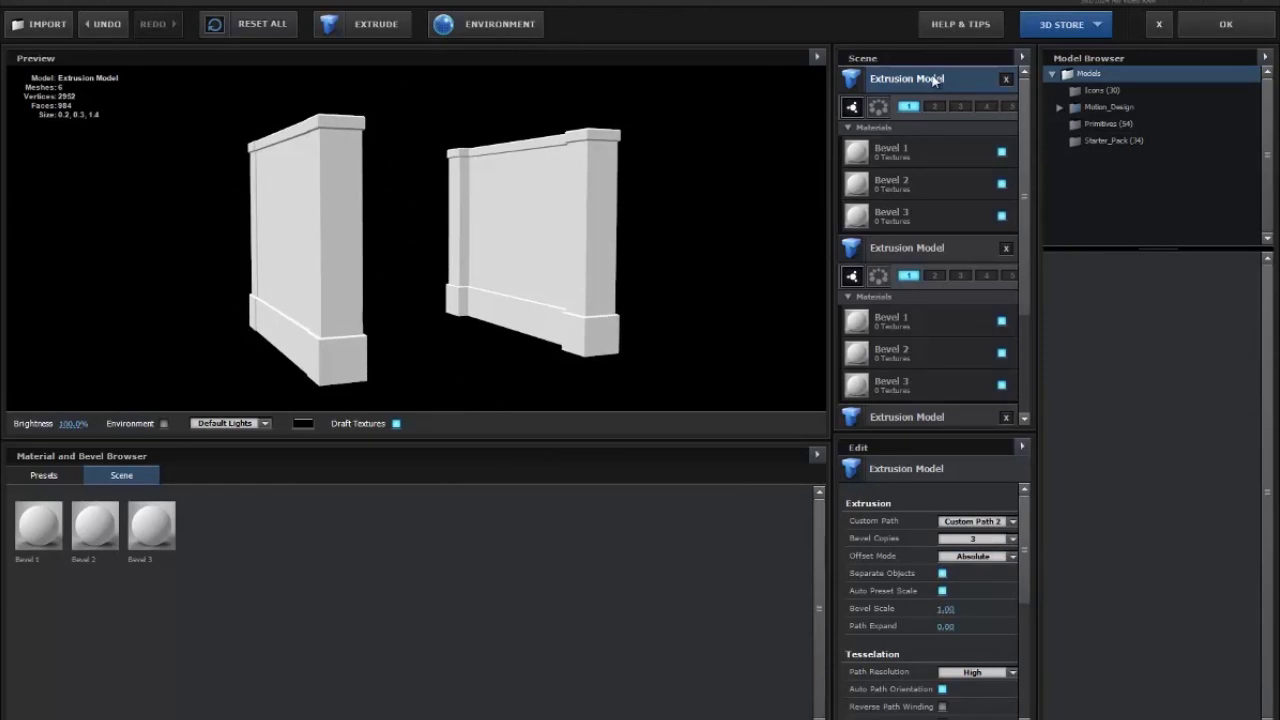
{"action": "left_click", "coordinate": [1009, 521]}
{"action": "left_click", "coordinate": [990, 563]}
{"action": "left_click_drag", "start_coordinate": [709, 329], "coordinate": [615, 295]}
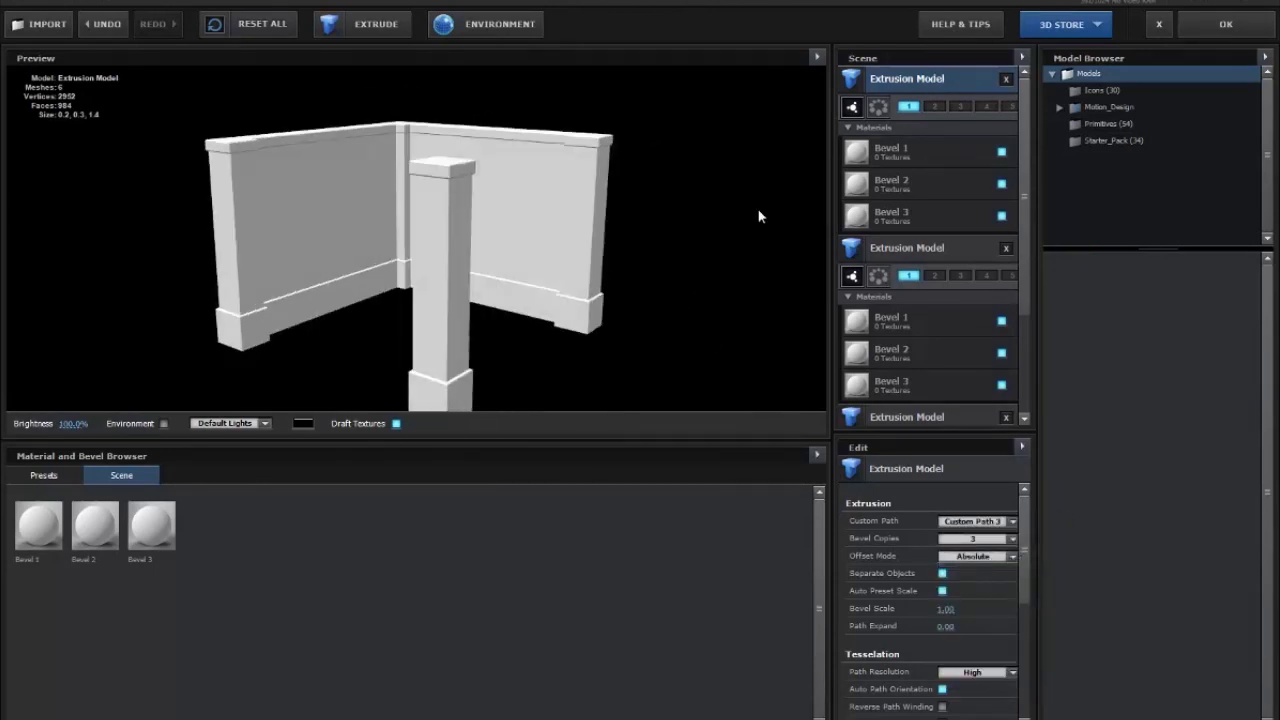
{"action": "left_click", "coordinate": [923, 249]}
{"action": "scroll", "coordinate": [960, 340], "scroll_direction": "down", "scroll_amount": 2}
{"action": "left_click", "coordinate": [936, 366]}
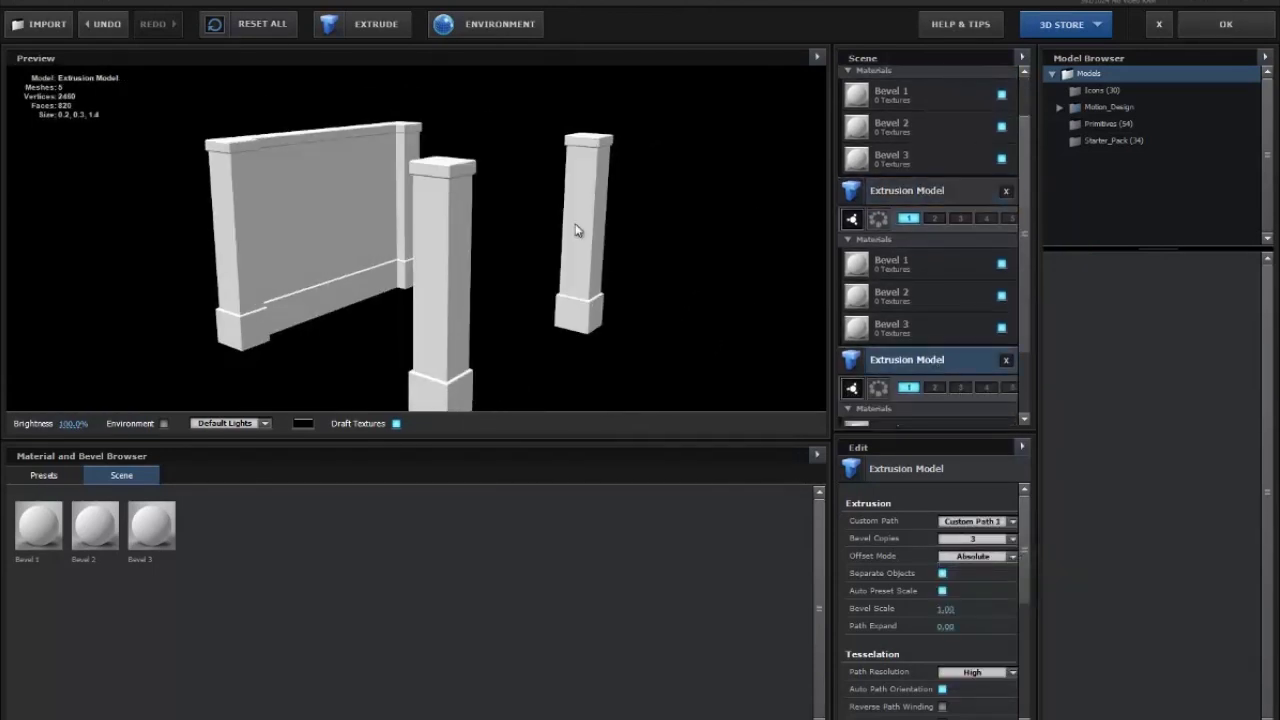
{"action": "left_click_drag", "start_coordinate": [582, 229], "coordinate": [548, 207]}
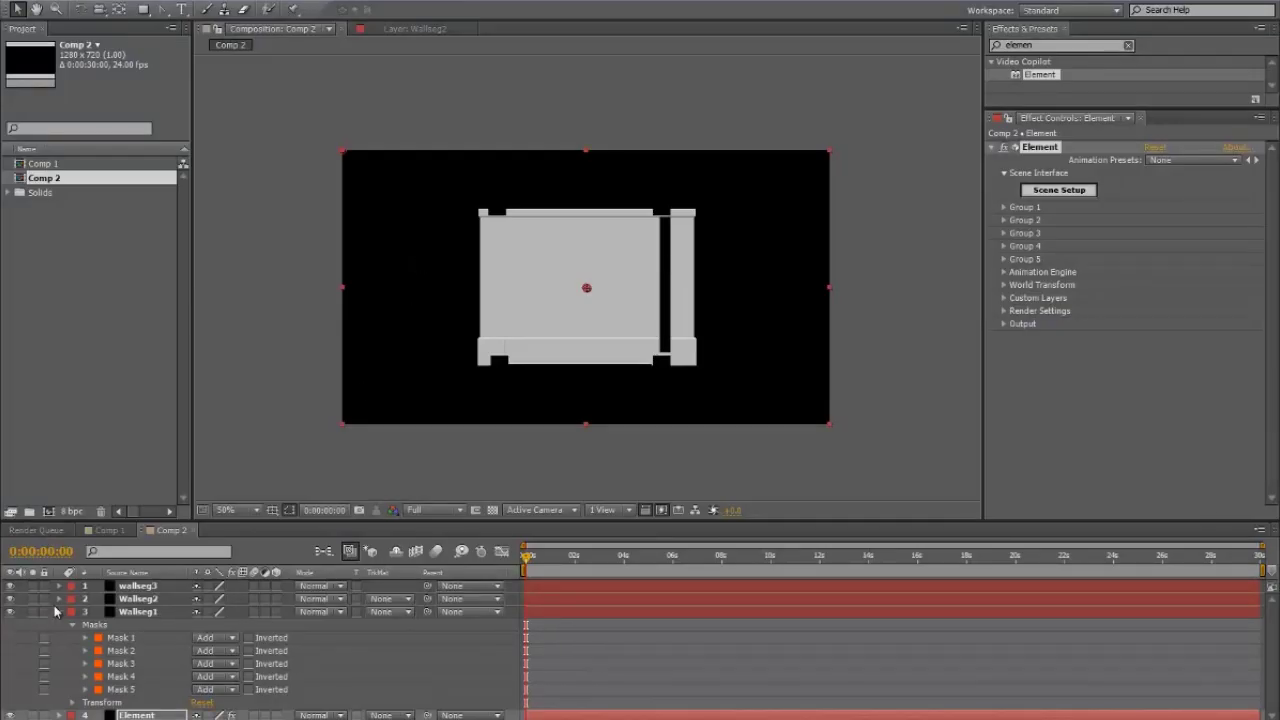
- Hide and collapse the three wall segment mask layers and move the Element layer above them
{"action": "left_click_drag", "start_coordinate": [10, 588], "coordinate": [10, 612]}
{"action": "left_click", "coordinate": [60, 612]}
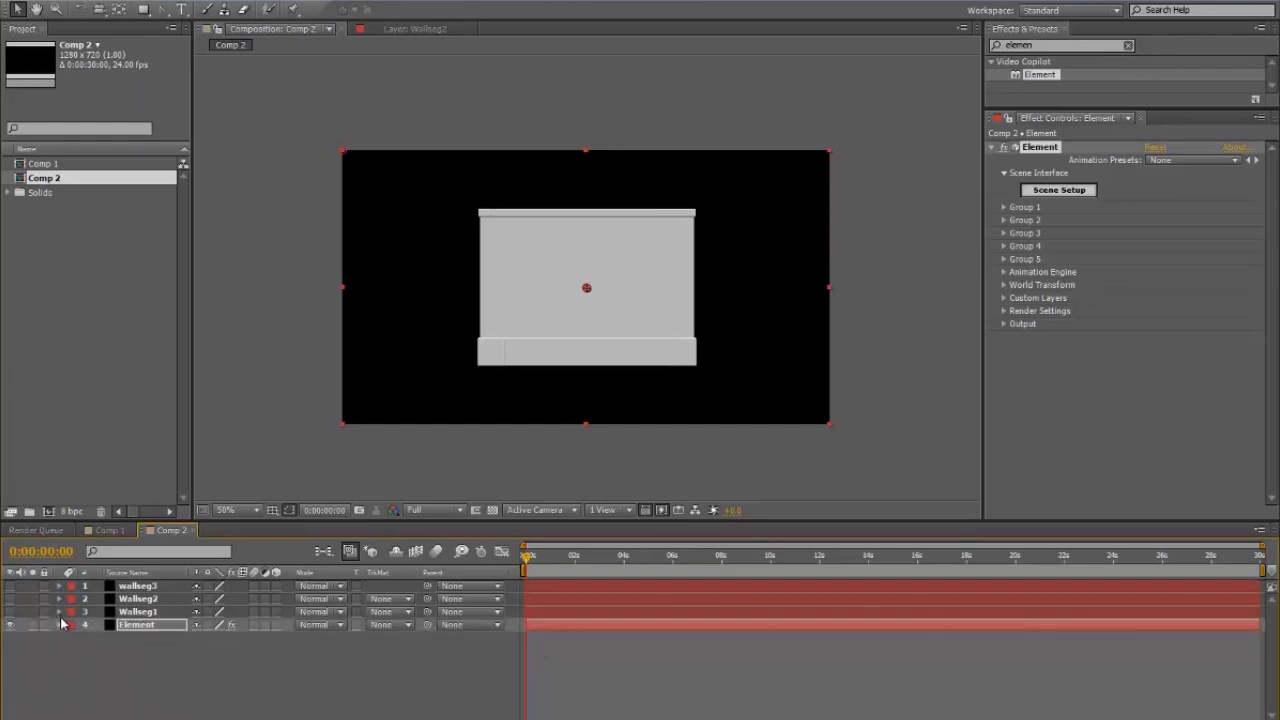
{"action": "left_click_drag", "start_coordinate": [132, 625], "coordinate": [134, 580]}
- Add a two-node 50mm camera to the composition and orbit and pull it back to view the wall segments from above
{"action": "right_click", "coordinate": [743, 666]}
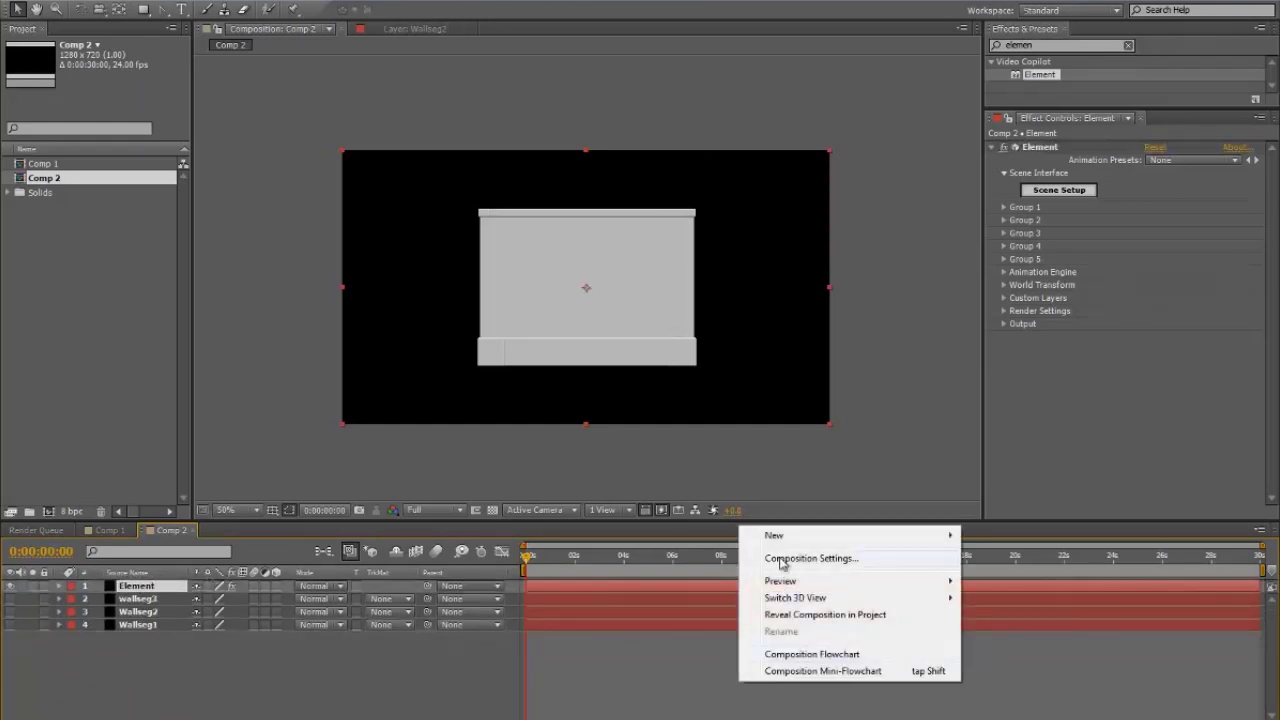
{"action": "mouse_move", "coordinate": [771, 531]}
{"action": "left_click", "coordinate": [620, 608]}
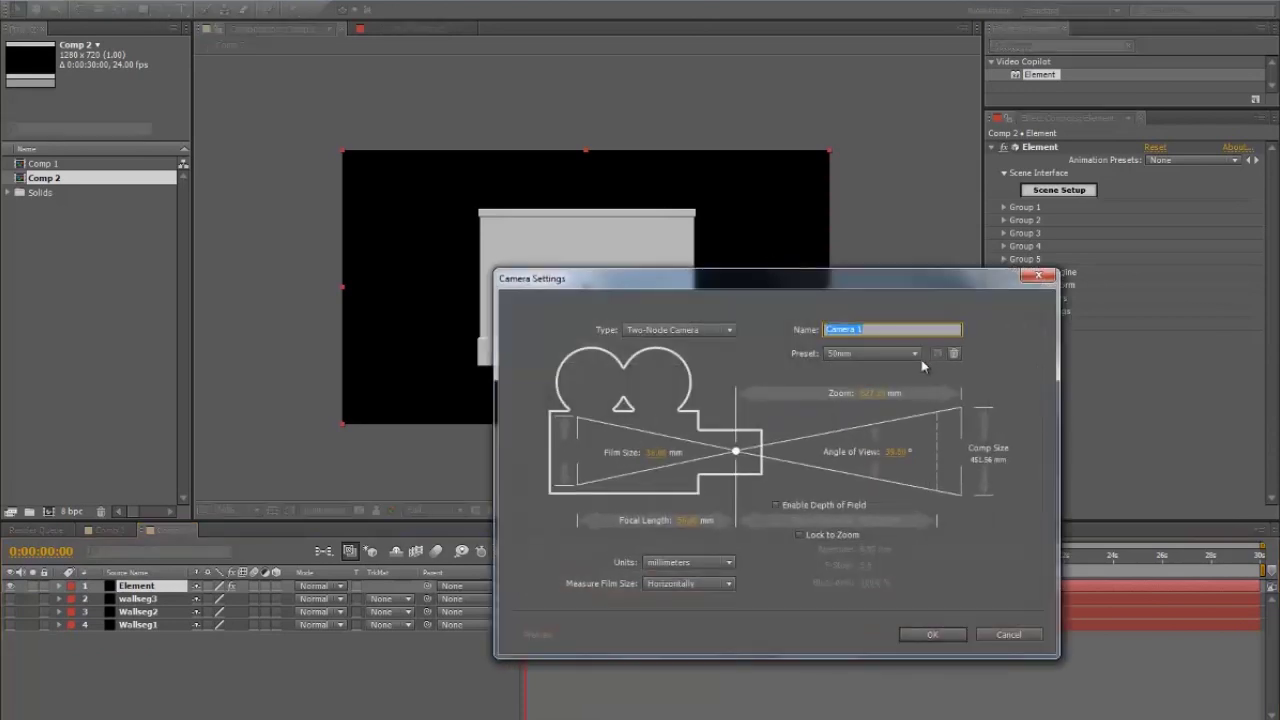
{"action": "left_click", "coordinate": [922, 620]}
{"action": "key", "text": "c"}
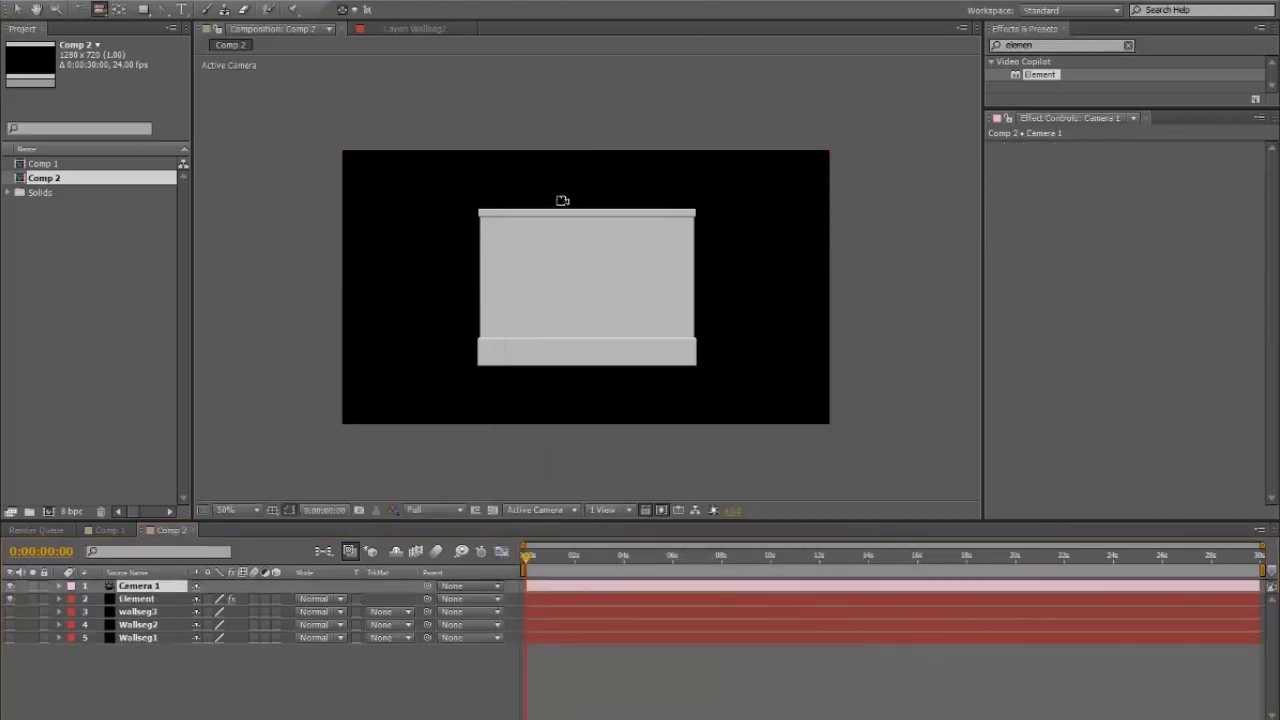
{"action": "left_click_drag", "start_coordinate": [563, 194], "coordinate": [597, 570]}
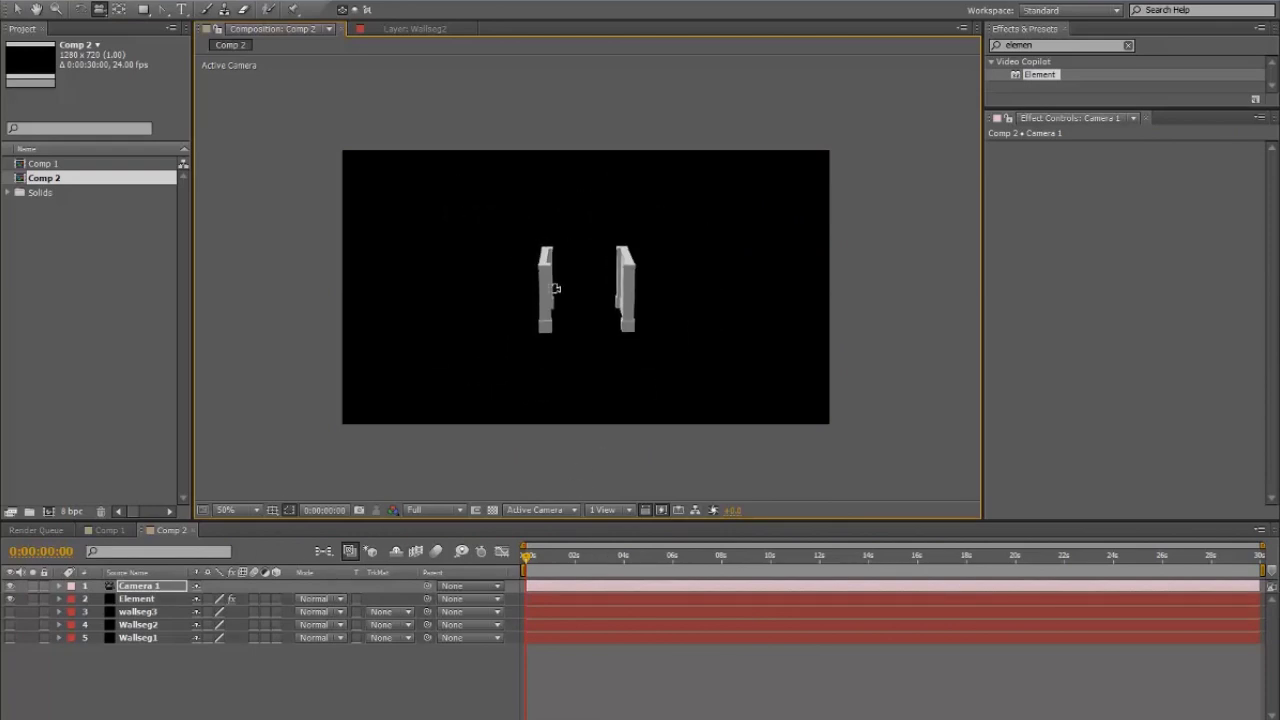
{"action": "left_click_drag", "start_coordinate": [557, 289], "coordinate": [589, 499]}
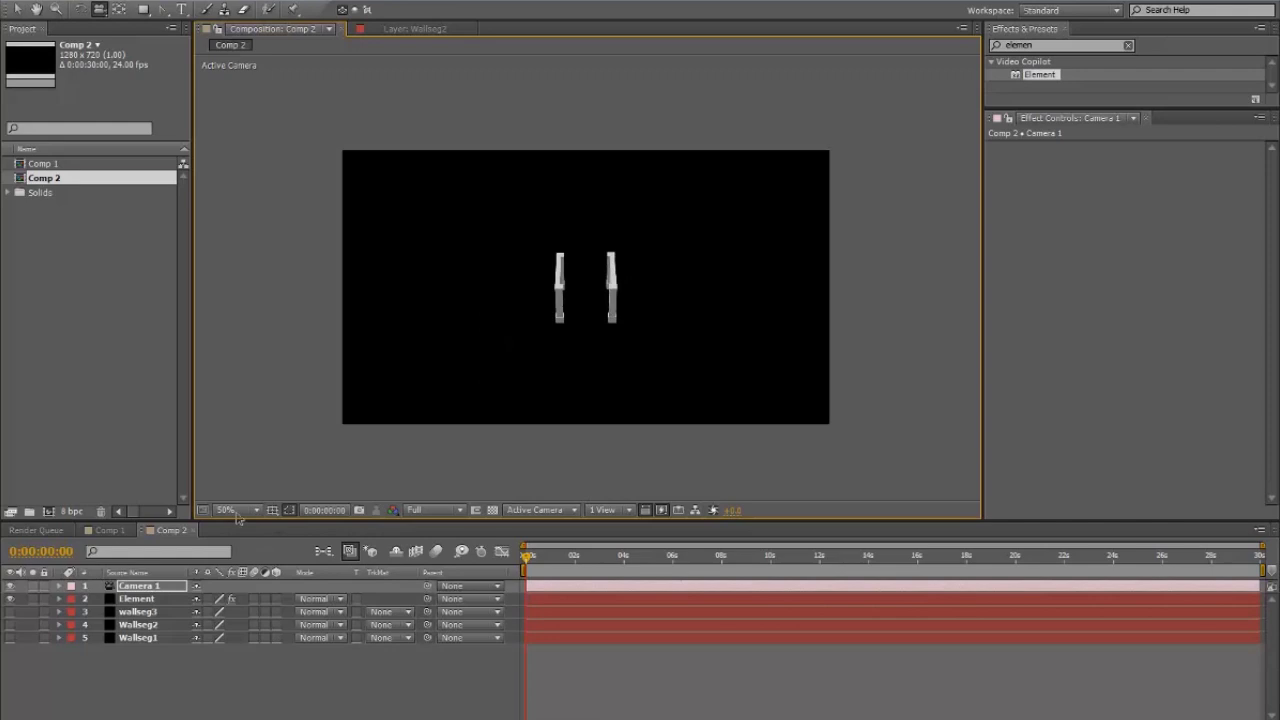
- Change Element's Group 1 Replicator Shape to 3D Grid and set Scale Shape to about 53.9 so the segments line up
{"action": "left_click", "coordinate": [138, 599]}
{"action": "left_click", "coordinate": [1004, 206]}
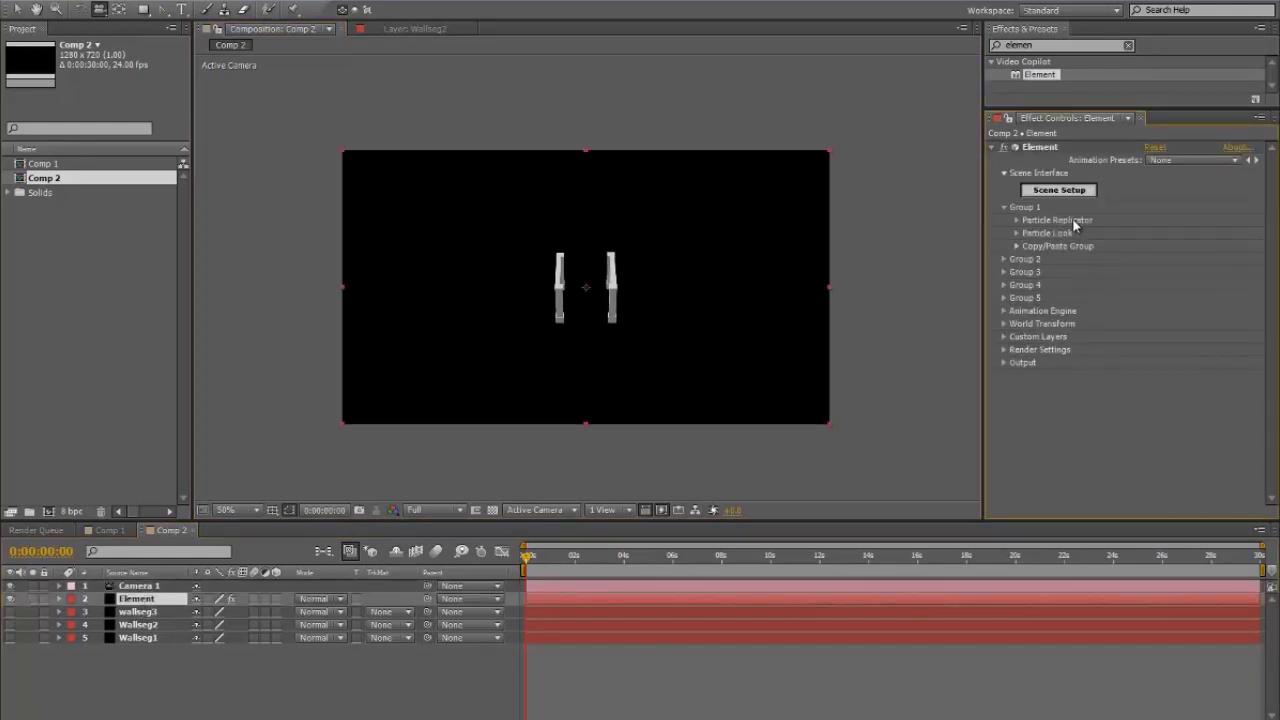
{"action": "left_click", "coordinate": [1017, 220]}
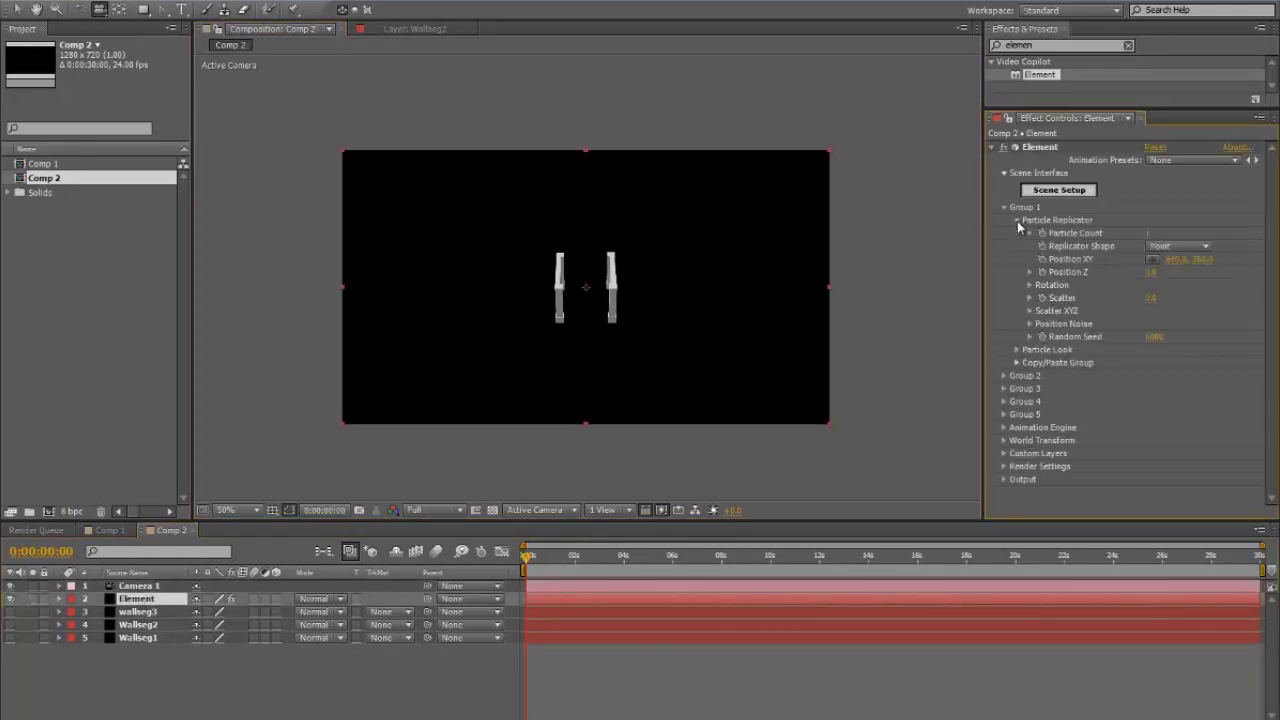
{"action": "left_click", "coordinate": [1168, 248]}
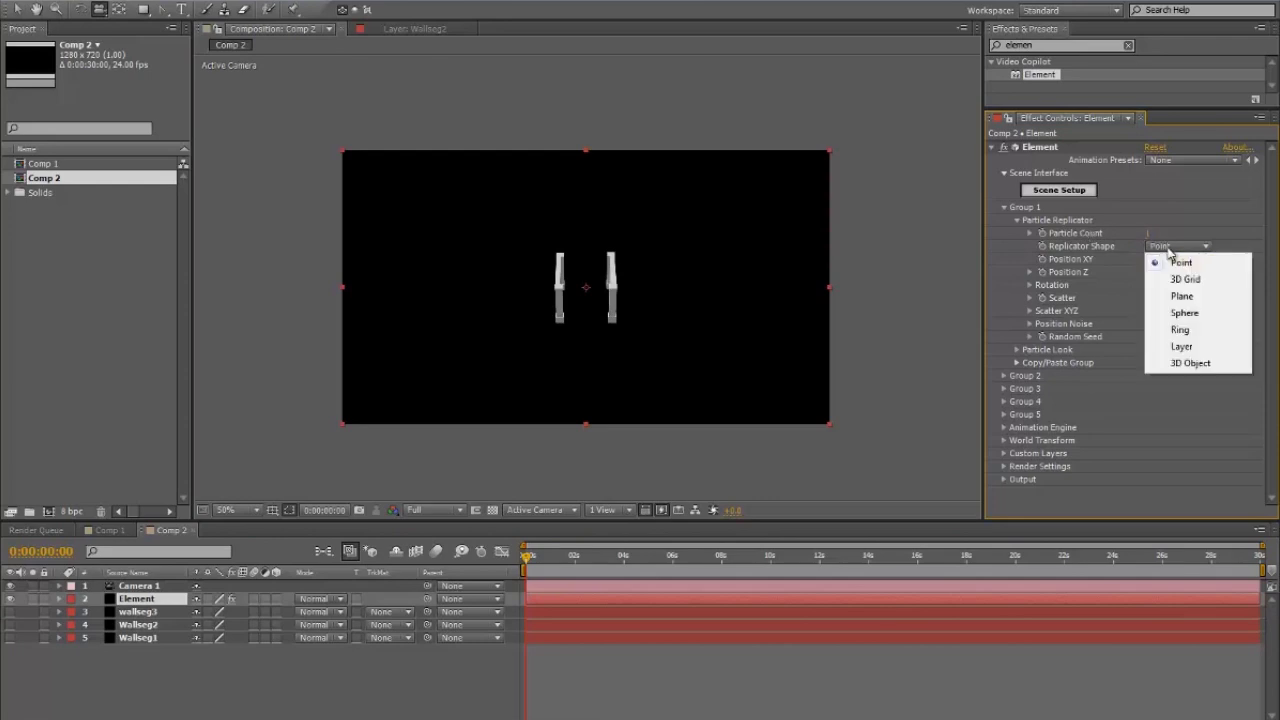
{"action": "left_click", "coordinate": [1188, 287]}
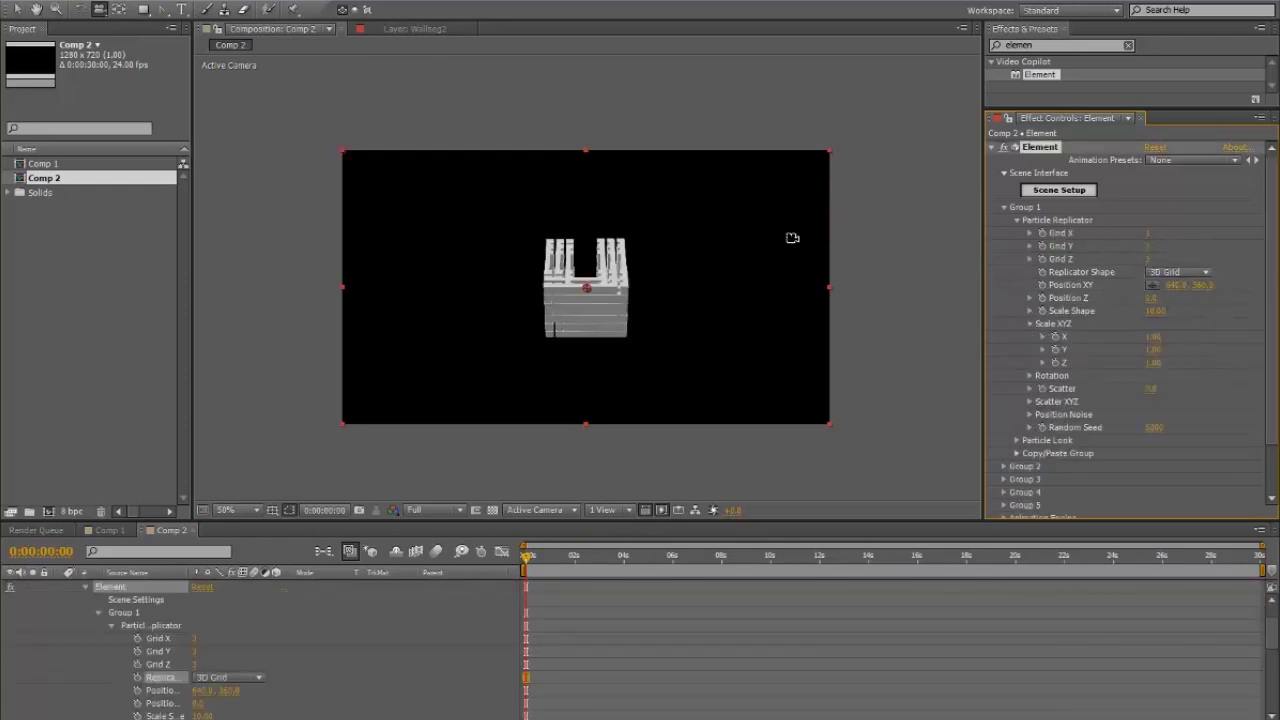
{"action": "left_click_drag", "start_coordinate": [1155, 311], "coordinate": [1235, 311]}
{"action": "mouse_move", "coordinate": [1268, 113]}
{"action": "left_mouse_down"}
{"action": "mouse_move", "coordinate": [1275, 146]}
{"action": "mouse_move", "coordinate": [1272, 110]}
{"action": "left_mouse_up"}
- Set the replicator's Grid Y to 1 so only a single floor of wall segments is left
{"action": "left_click", "coordinate": [1147, 248]}
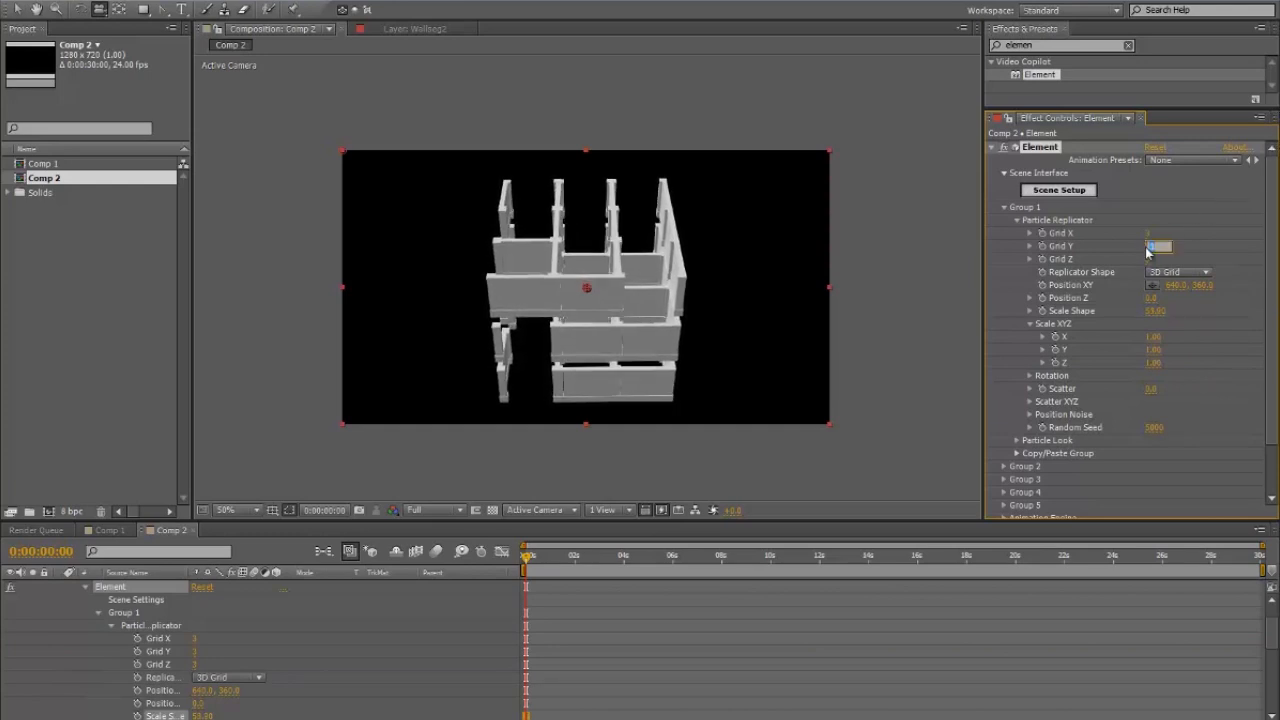
{"action": "type", "text": "1"}
{"action": "key", "text": "Return"}
{"action": "type", "text": "1"}
{"action": "key", "text": "Return"}
{"action": "left_click_drag", "start_coordinate": [603, 258], "coordinate": [622, 279]}
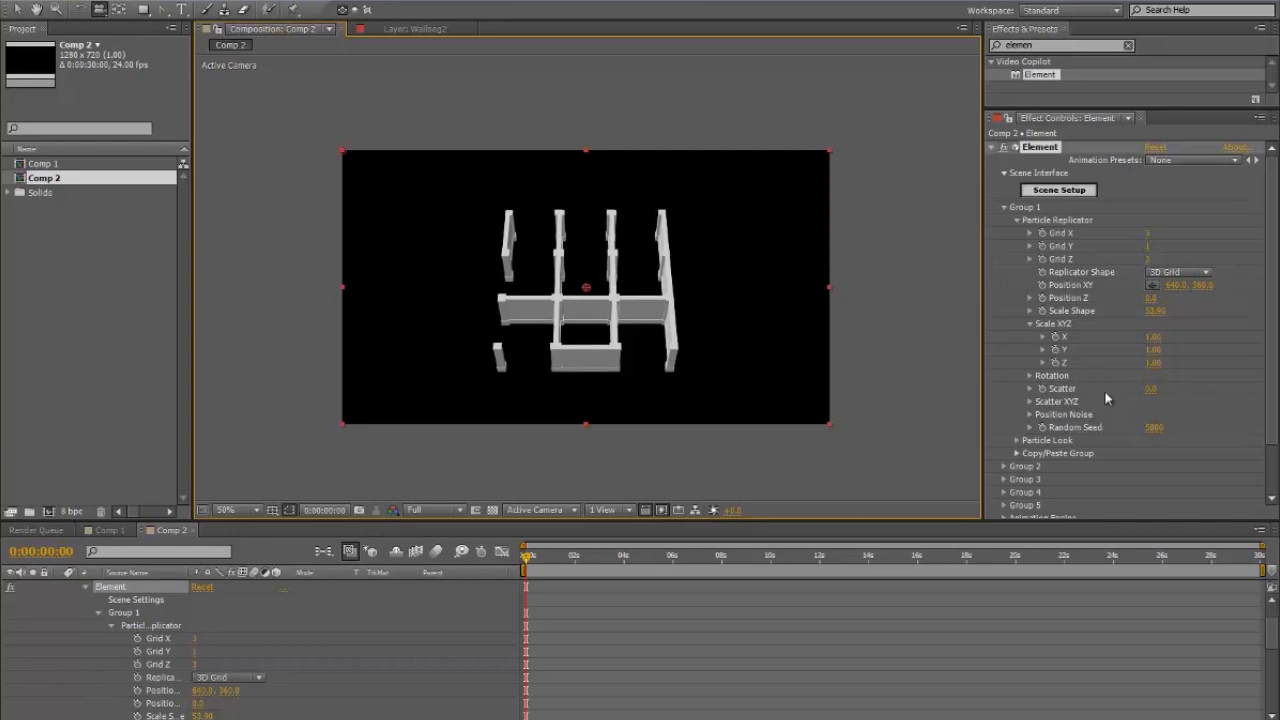
- Set the Y Randomize Angle in Group 1's Particle Look rotation to 90°
{"action": "left_click", "coordinate": [1018, 440]}
{"action": "scroll", "coordinate": [1077, 454], "scroll_direction": "down", "scroll_amount": 2}
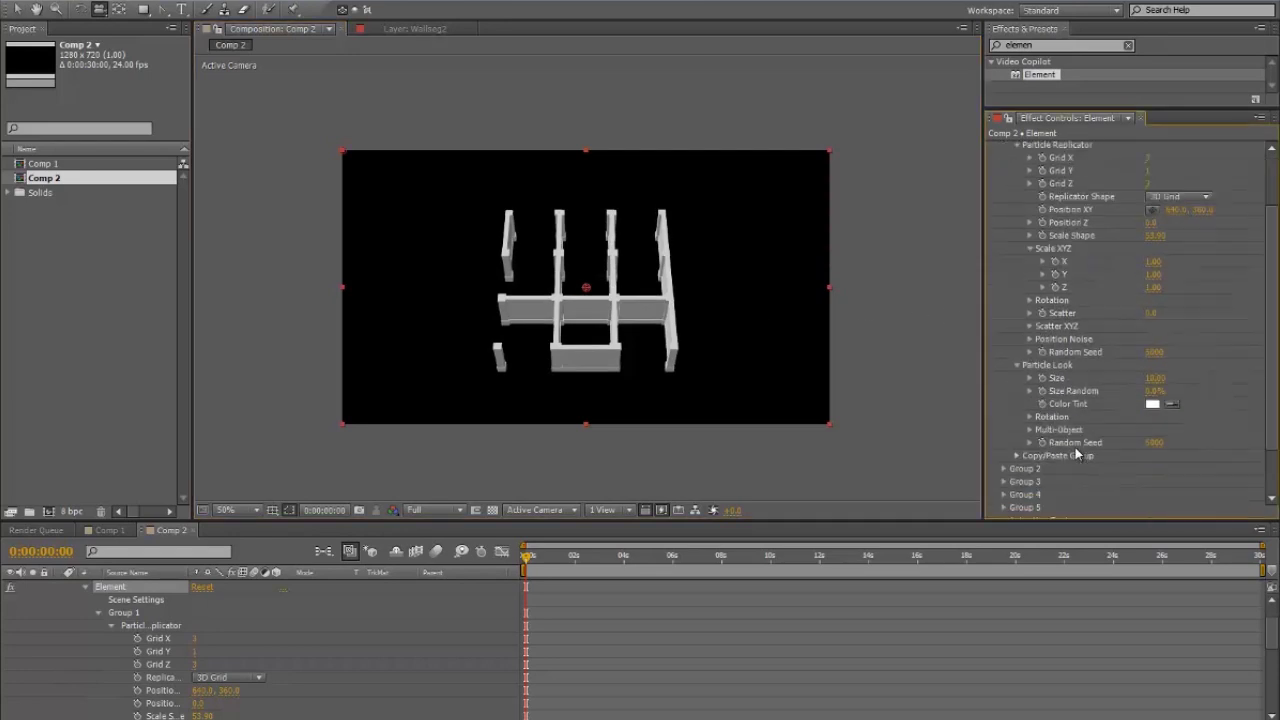
{"action": "left_click", "coordinate": [1030, 417]}
{"action": "scroll", "coordinate": [1082, 423], "scroll_direction": "down", "scroll_amount": 1}
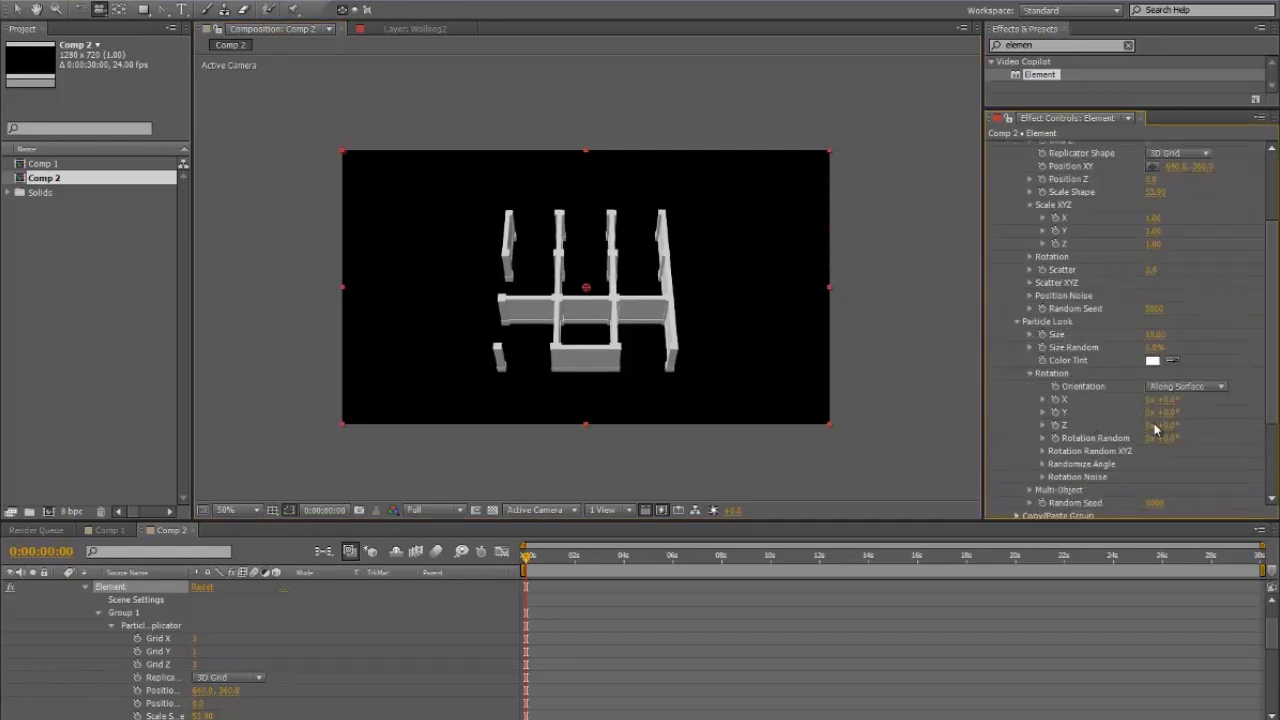
{"action": "left_click", "coordinate": [1044, 464]}
{"action": "left_click", "coordinate": [1166, 491]}
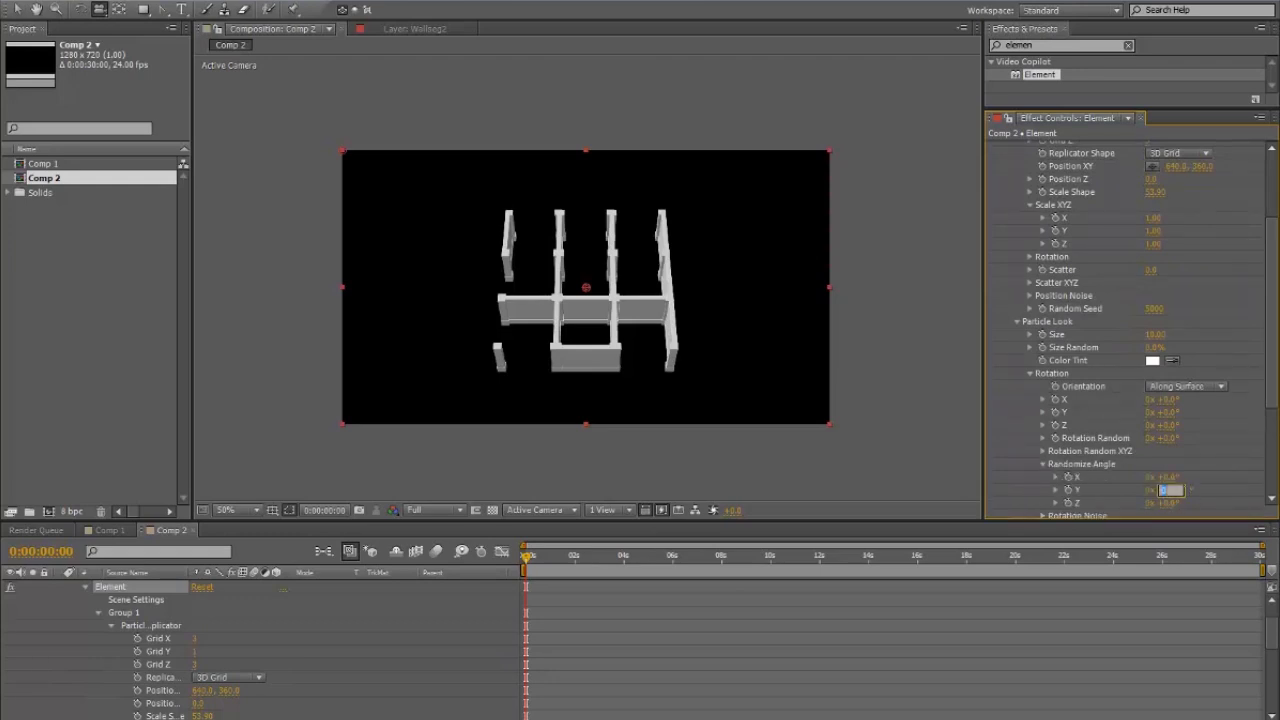
{"action": "key", "text": "Return"}
- Set the Group 1 replicator's Grid X and Grid Z to 9 and spread the walls with Scale Shape at about 157.8
{"action": "left_click_drag", "start_coordinate": [656, 253], "coordinate": [654, 364]}
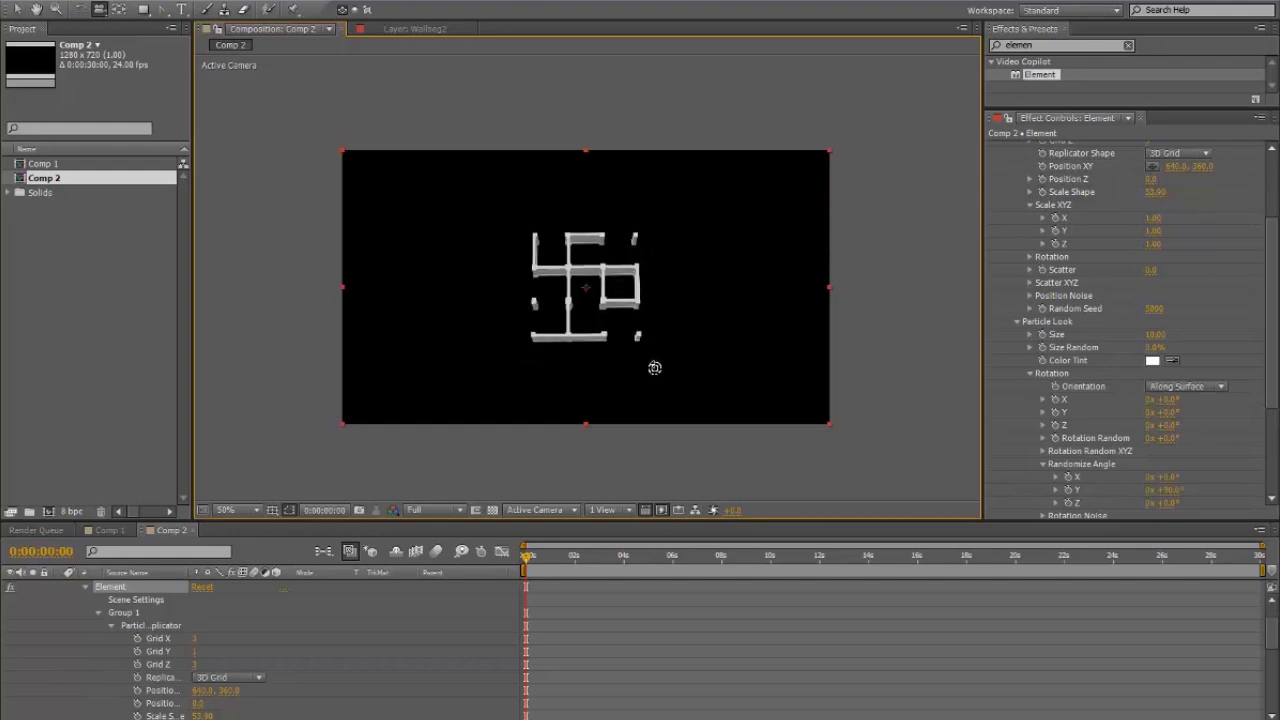
{"action": "key", "text": "period"}
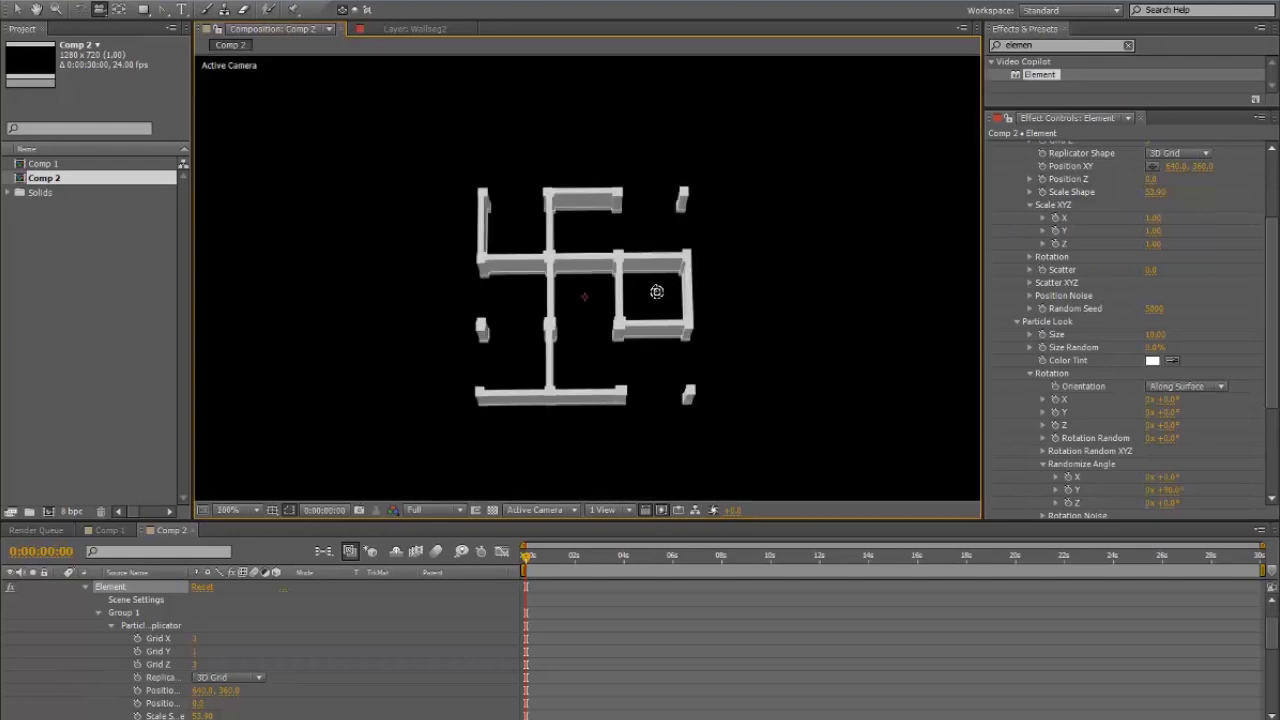
{"action": "left_click_drag", "start_coordinate": [651, 289], "coordinate": [776, 283]}
{"action": "scroll", "coordinate": [1080, 238], "scroll_direction": "up", "scroll_amount": 3}
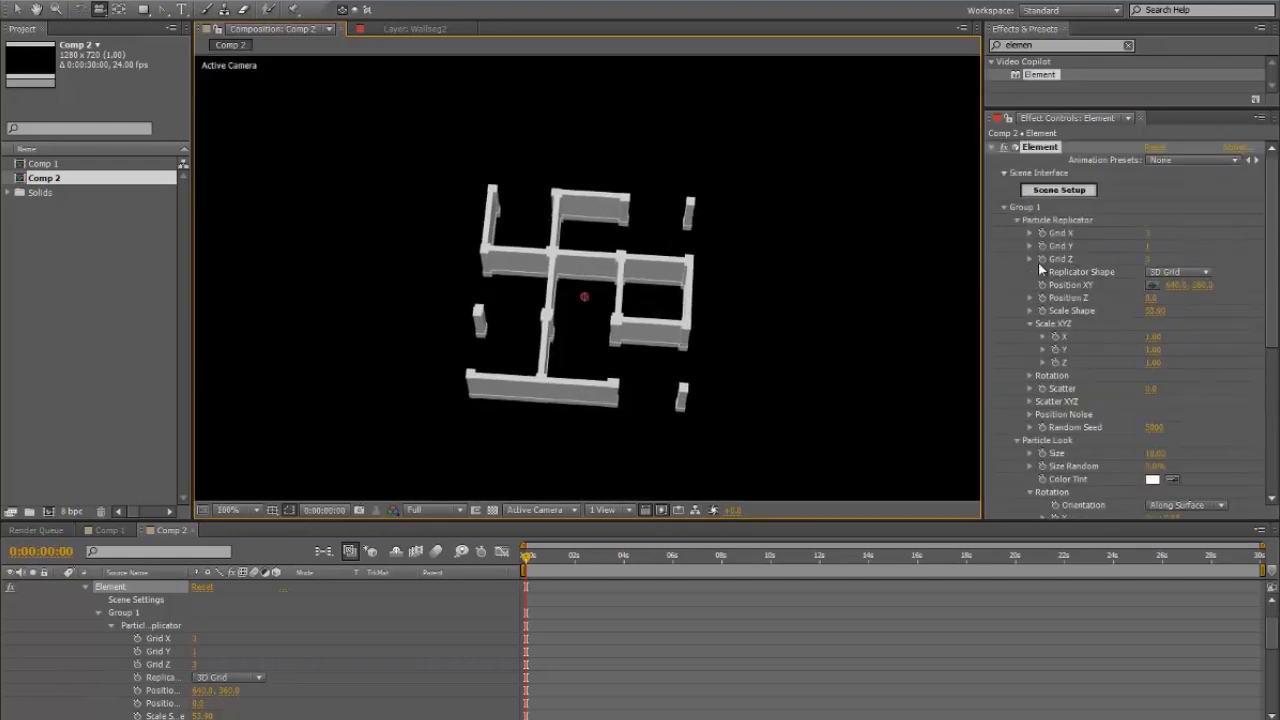
{"action": "left_click", "coordinate": [1149, 233]}
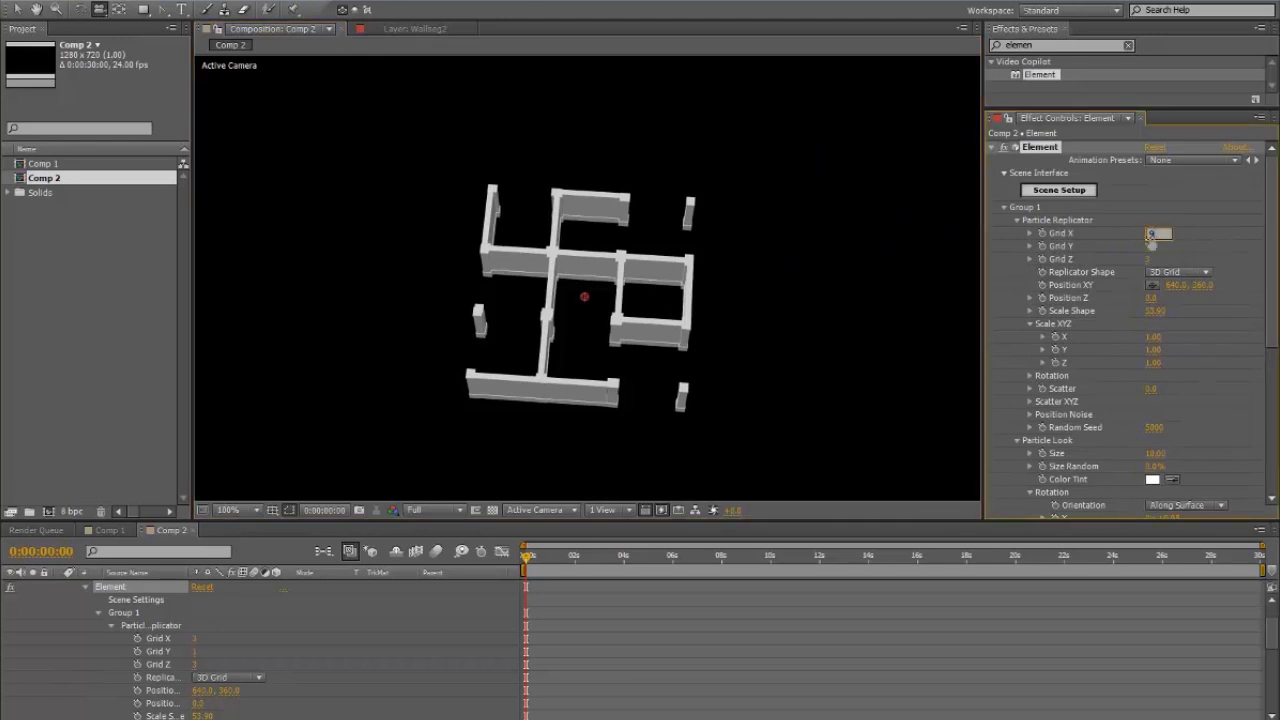
{"action": "left_click", "coordinate": [1149, 259]}
{"action": "type", "text": "9"}
{"action": "key", "text": "Return"}
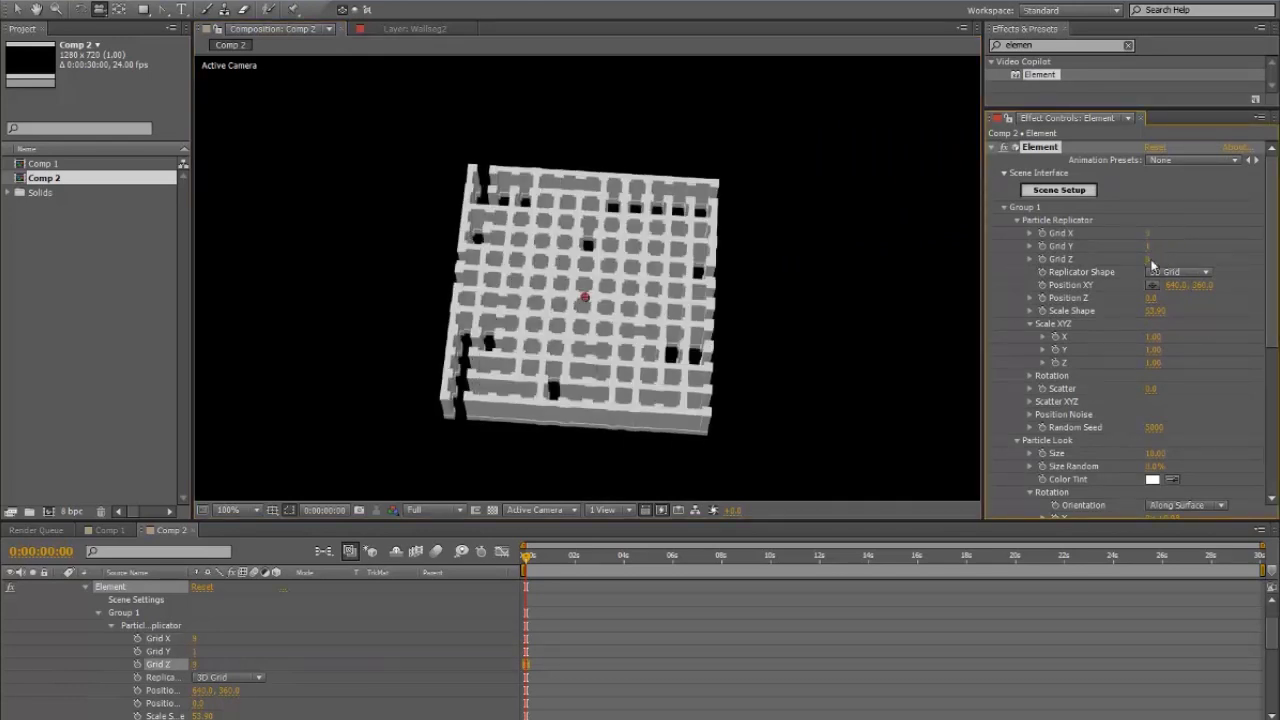
{"action": "left_click_drag", "start_coordinate": [1155, 311], "coordinate": [1218, 326]}
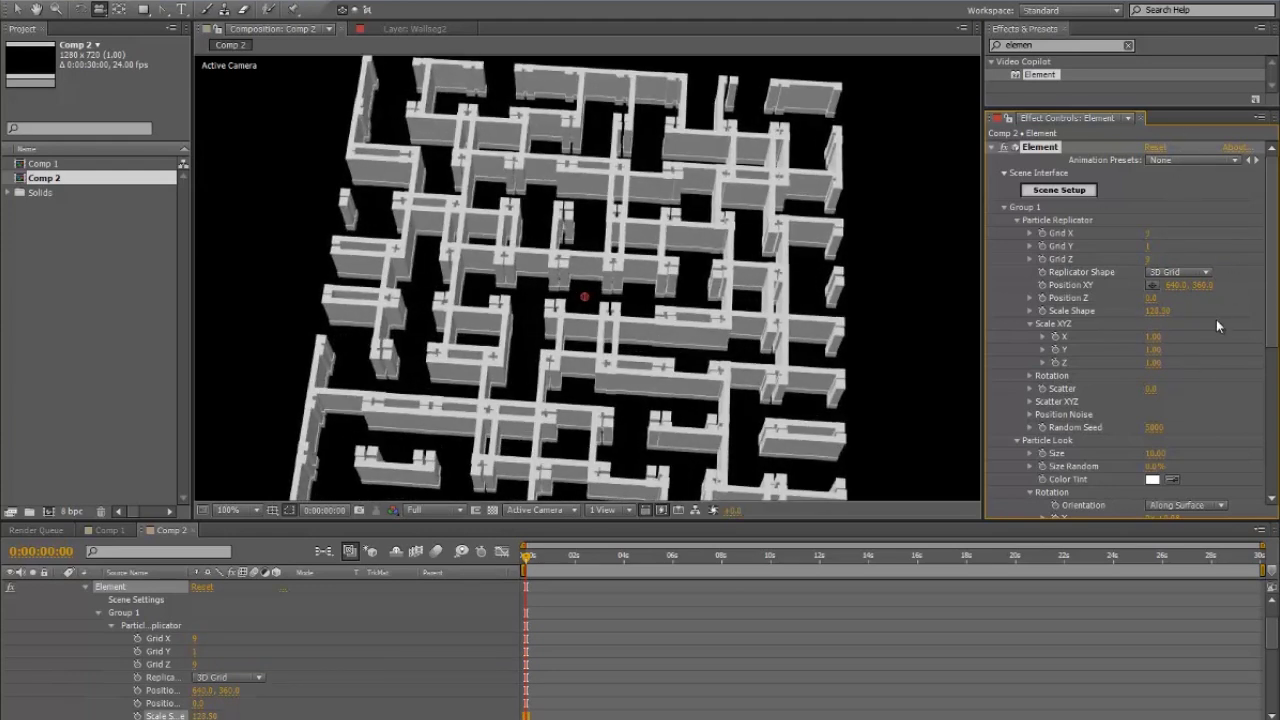
{"action": "left_click_drag", "start_coordinate": [1176, 287], "coordinate": [1212, 131]}
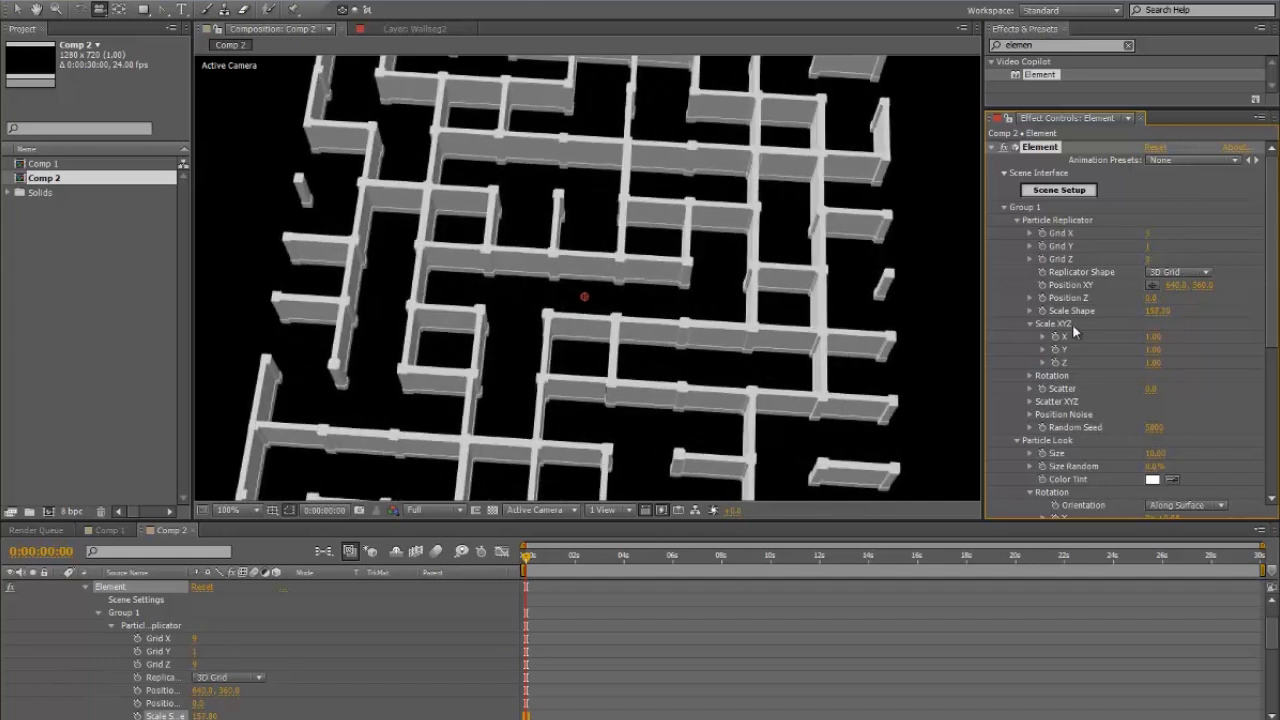
- Examine the wall maze by orbiting the camera to an oblique angle, zooming in, and returning to an overhead view
{"action": "left_click_drag", "start_coordinate": [789, 369], "coordinate": [644, 319]}
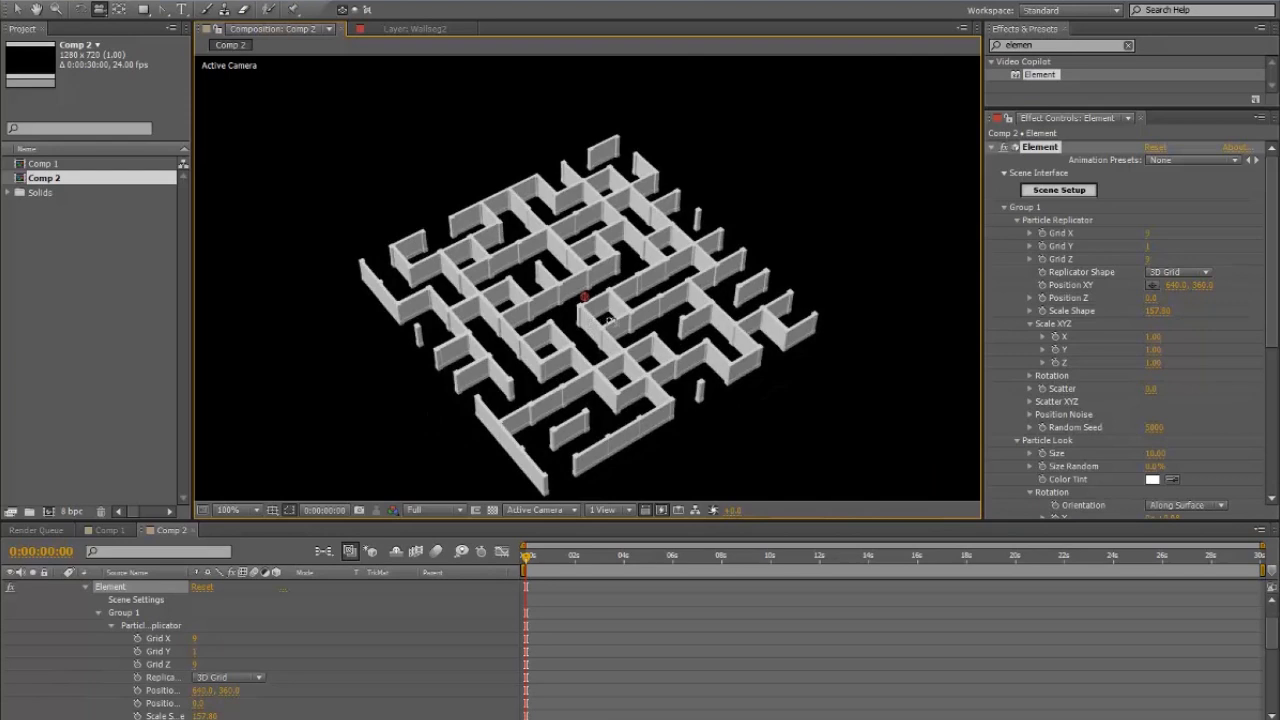
{"action": "key", "text": "period"}
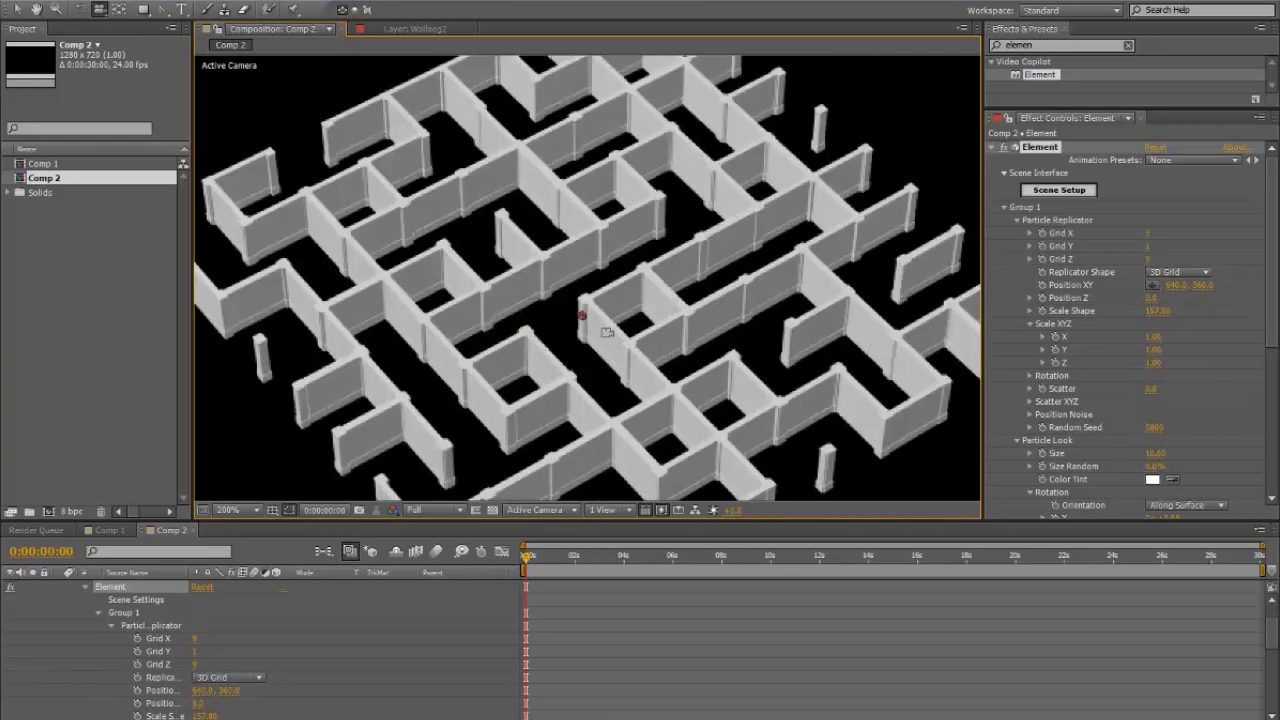
{"action": "scroll", "coordinate": [607, 332], "scroll_direction": "down", "scroll_amount": 2}
{"action": "scroll", "coordinate": [610, 325], "scroll_direction": "up", "scroll_amount": 2}
{"action": "scroll", "coordinate": [620, 299], "scroll_direction": "down", "scroll_amount": 1}
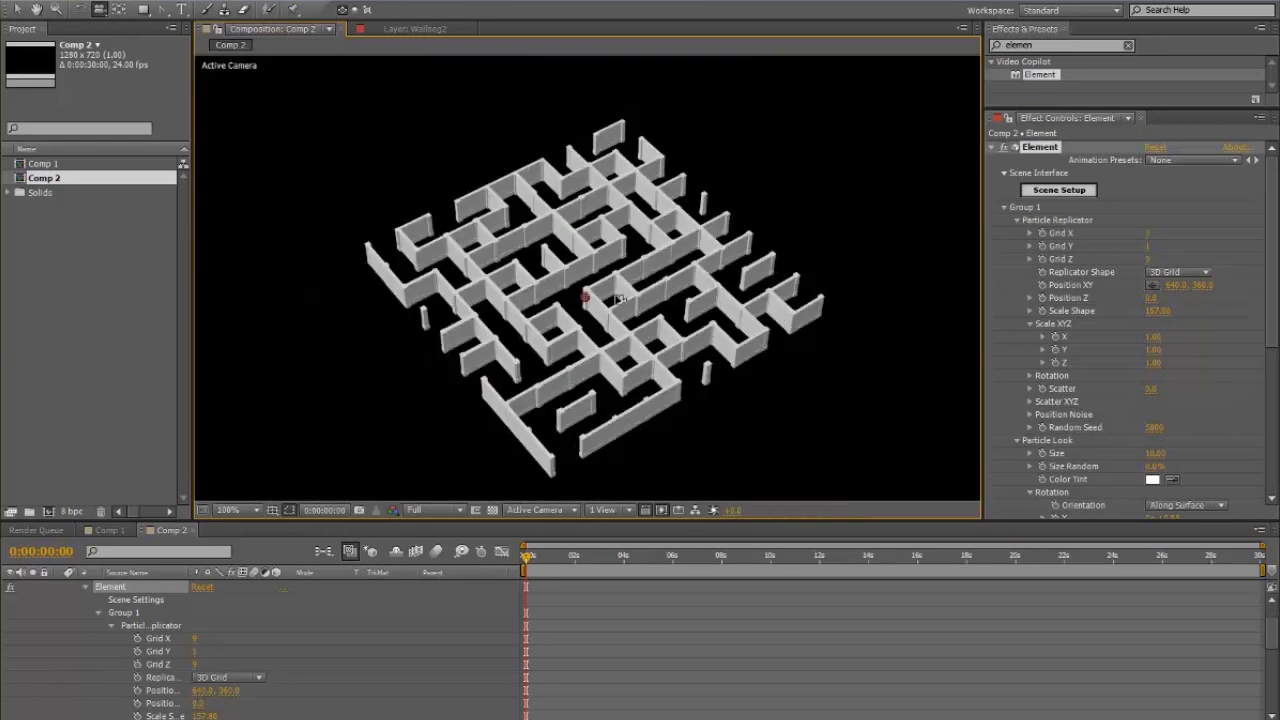
{"action": "left_click_drag", "start_coordinate": [620, 299], "coordinate": [640, 245]}
{"action": "left_click_drag", "start_coordinate": [638, 78], "coordinate": [918, 281]}
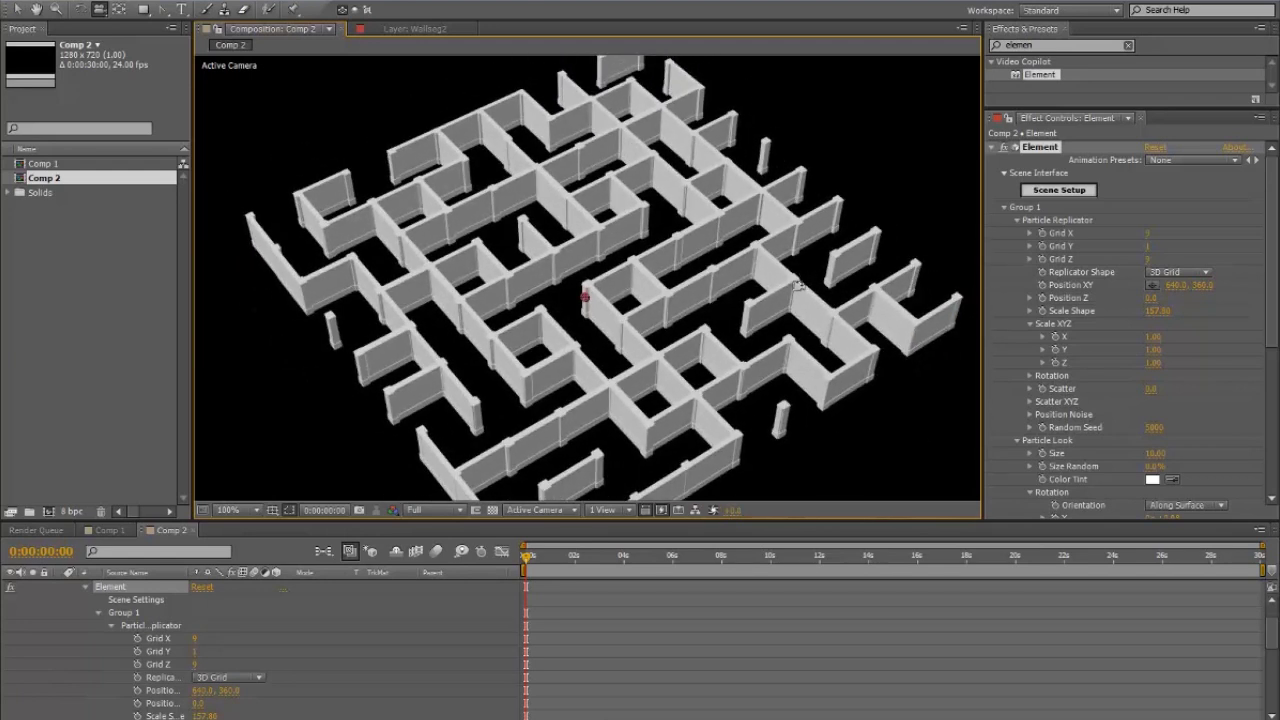
{"action": "left_click_drag", "start_coordinate": [798, 285], "coordinate": [669, 400]}
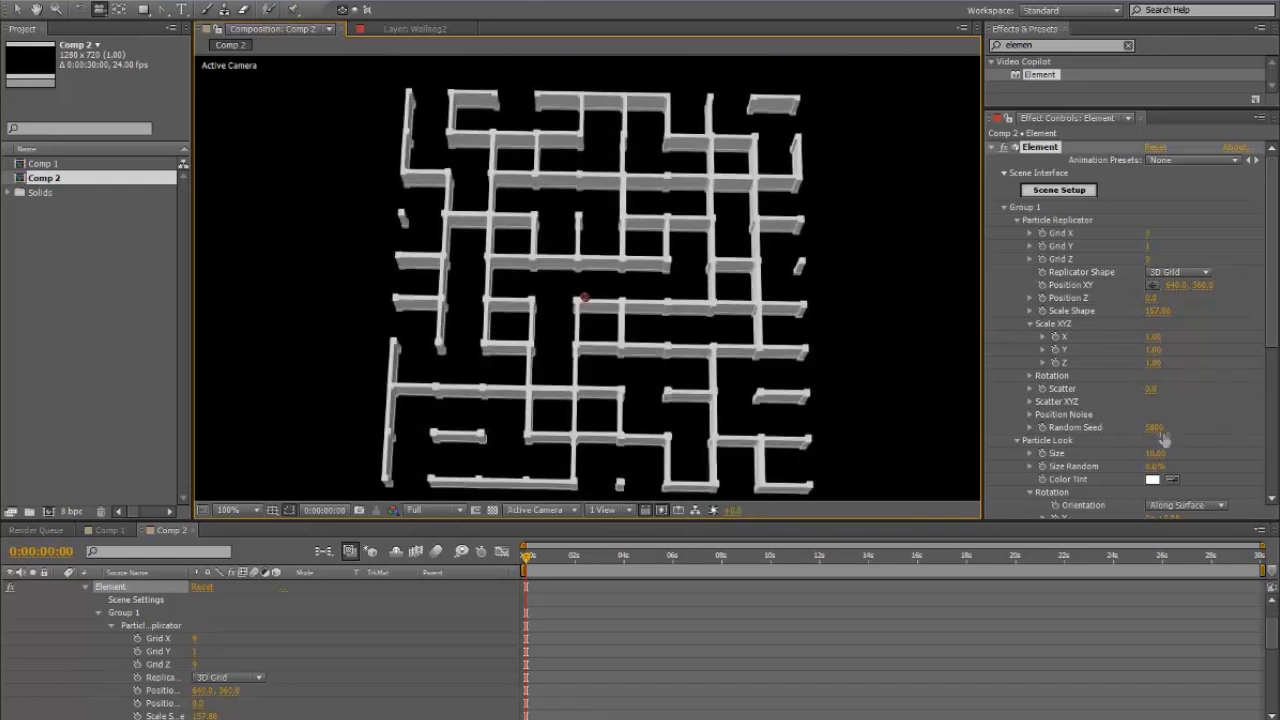
- Try several Random Seed values for the Group 1 replicator and settle on 5700 for a different maze layout
{"action": "left_click", "coordinate": [1157, 428]}
{"action": "key", "text": "Up"}
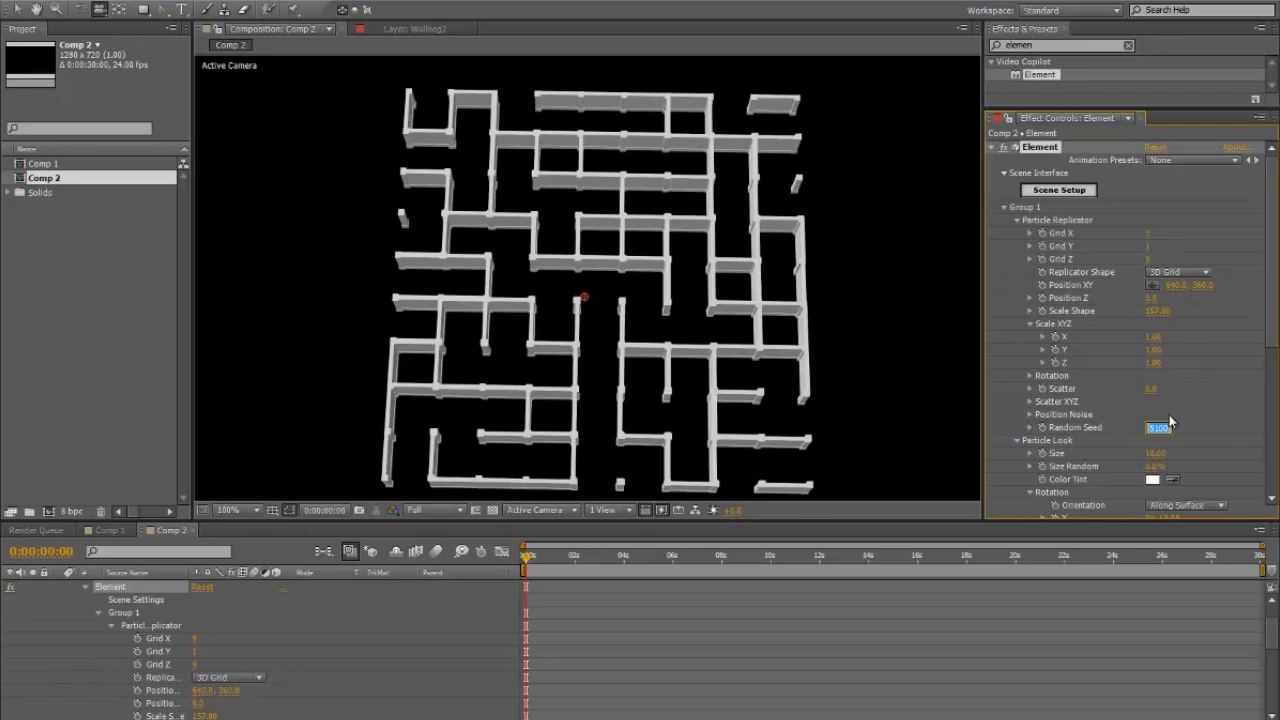
{"action": "left_click", "coordinate": [1166, 428]}
{"action": "key", "text": "Return"}
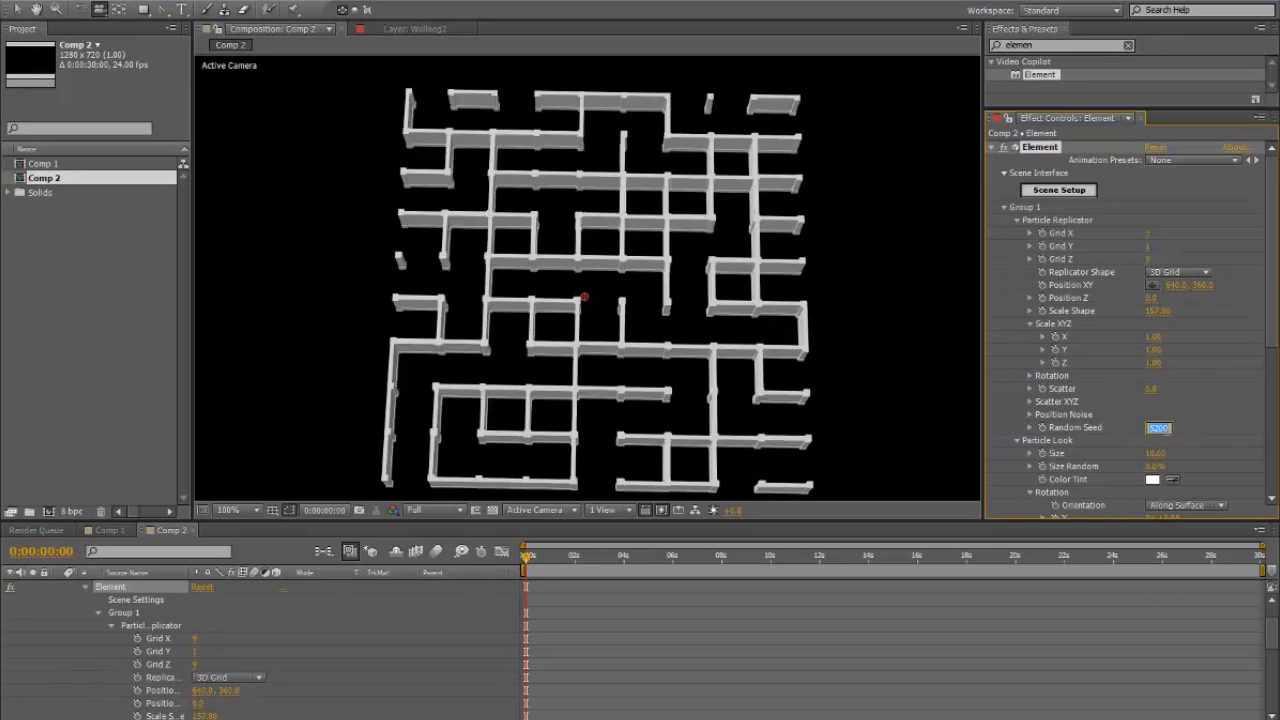
{"action": "key", "text": "Up"}
{"action": "key", "text": "Up"}
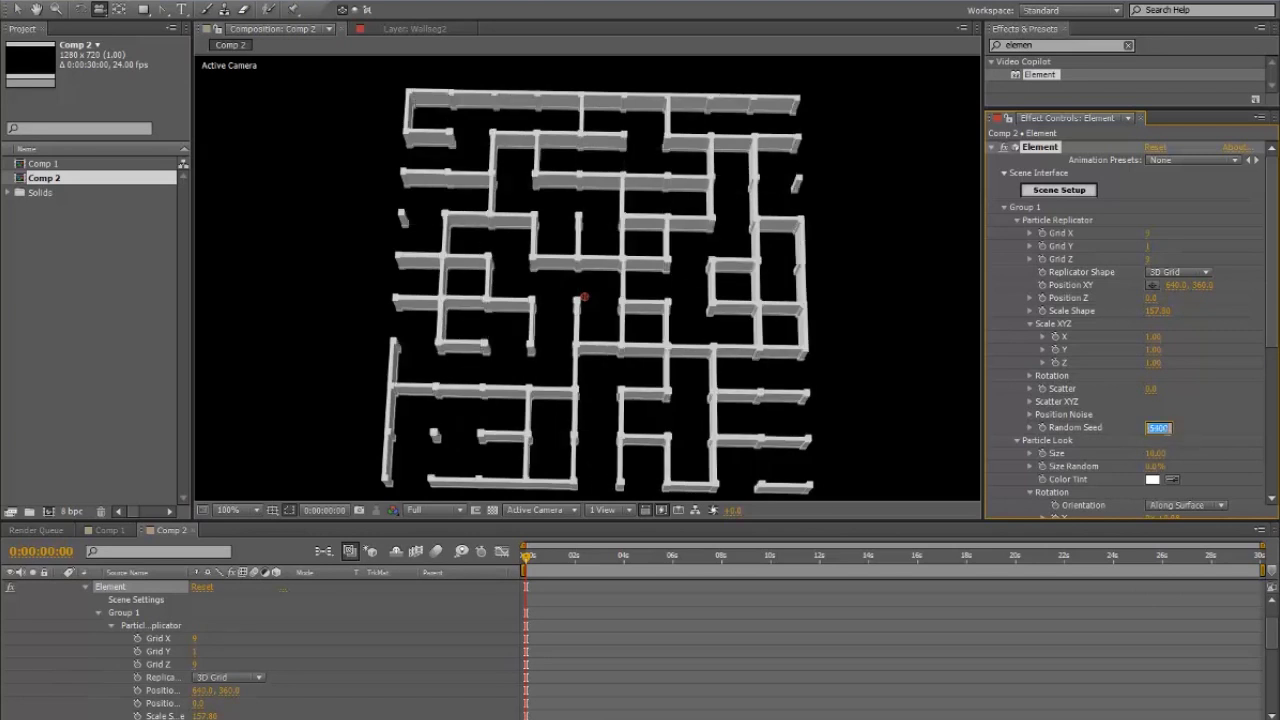
{"action": "key", "text": "Up"}
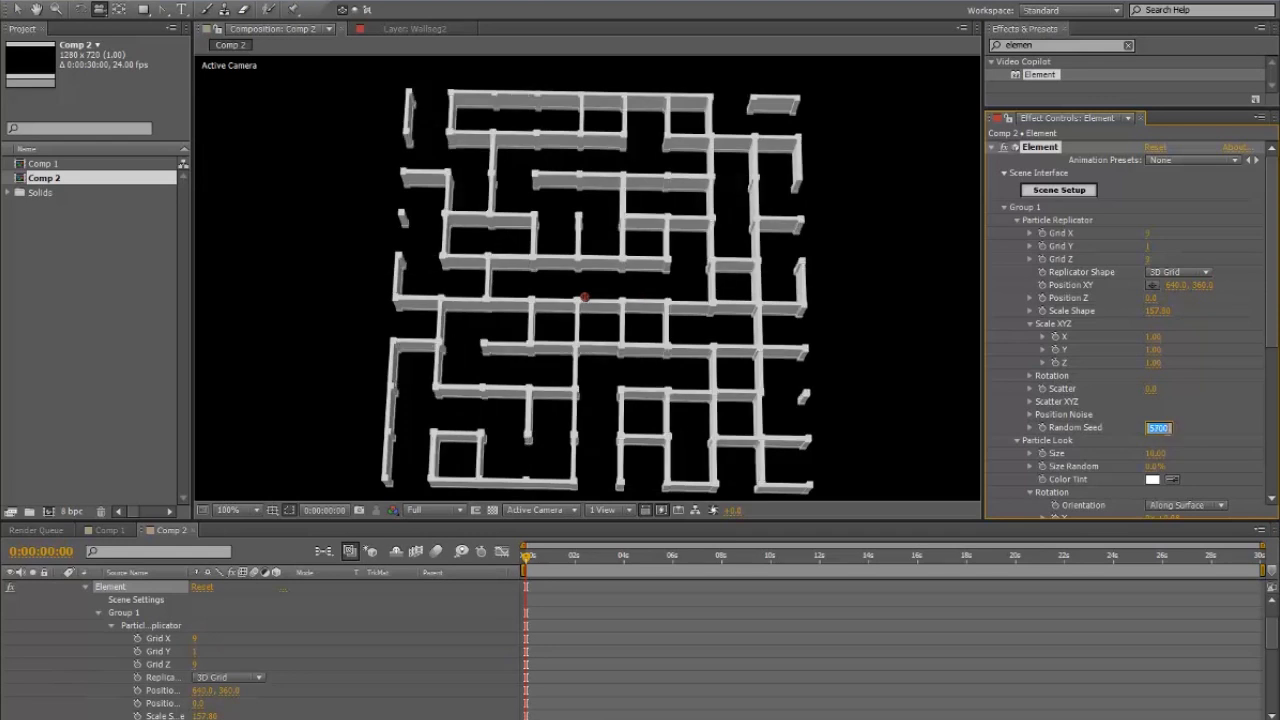
{"action": "left_click", "coordinate": [670, 170]}
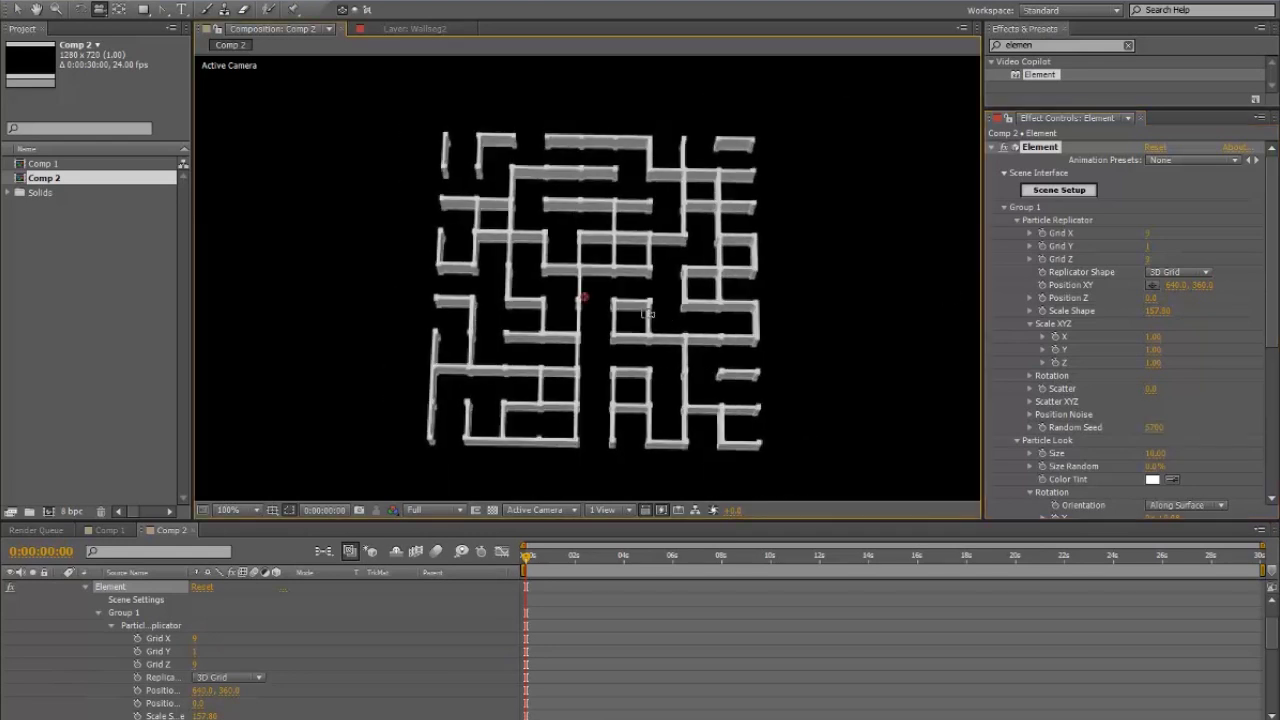
- Increase the Group 1 replicator's Grid X and Grid Z to 20
{"action": "left_click", "coordinate": [1150, 233]}
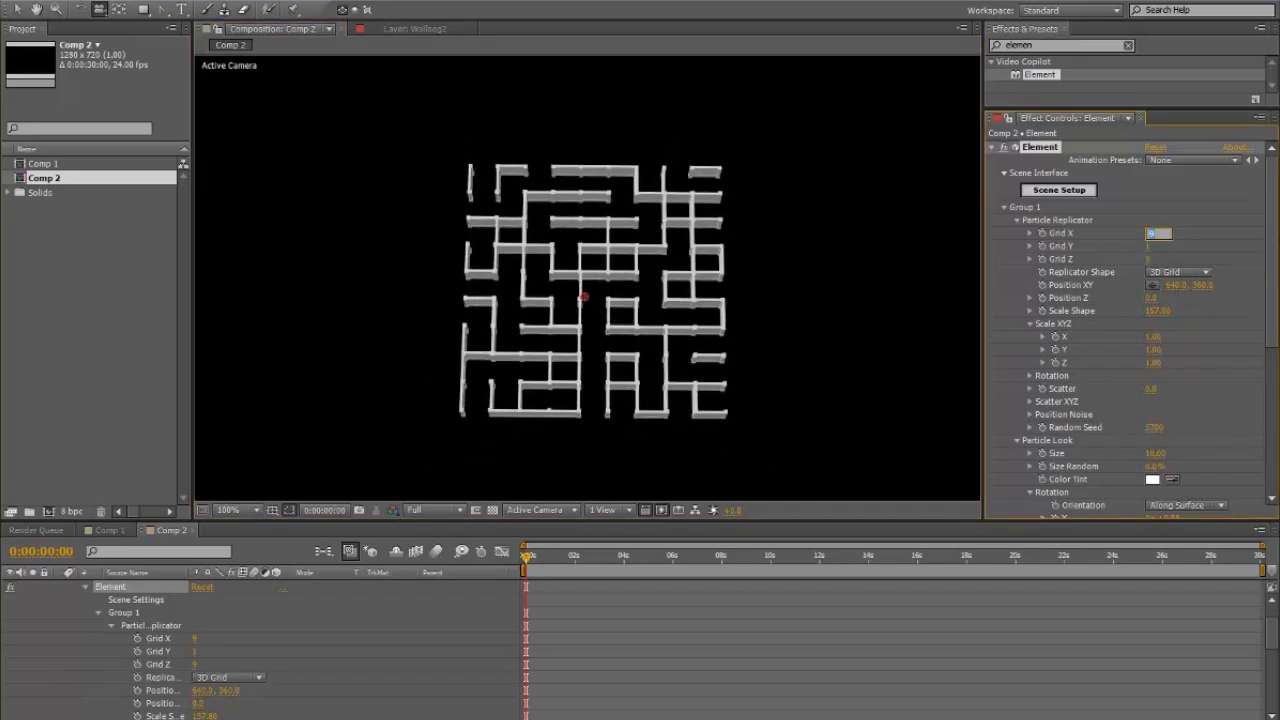
{"action": "type", "text": "20"}
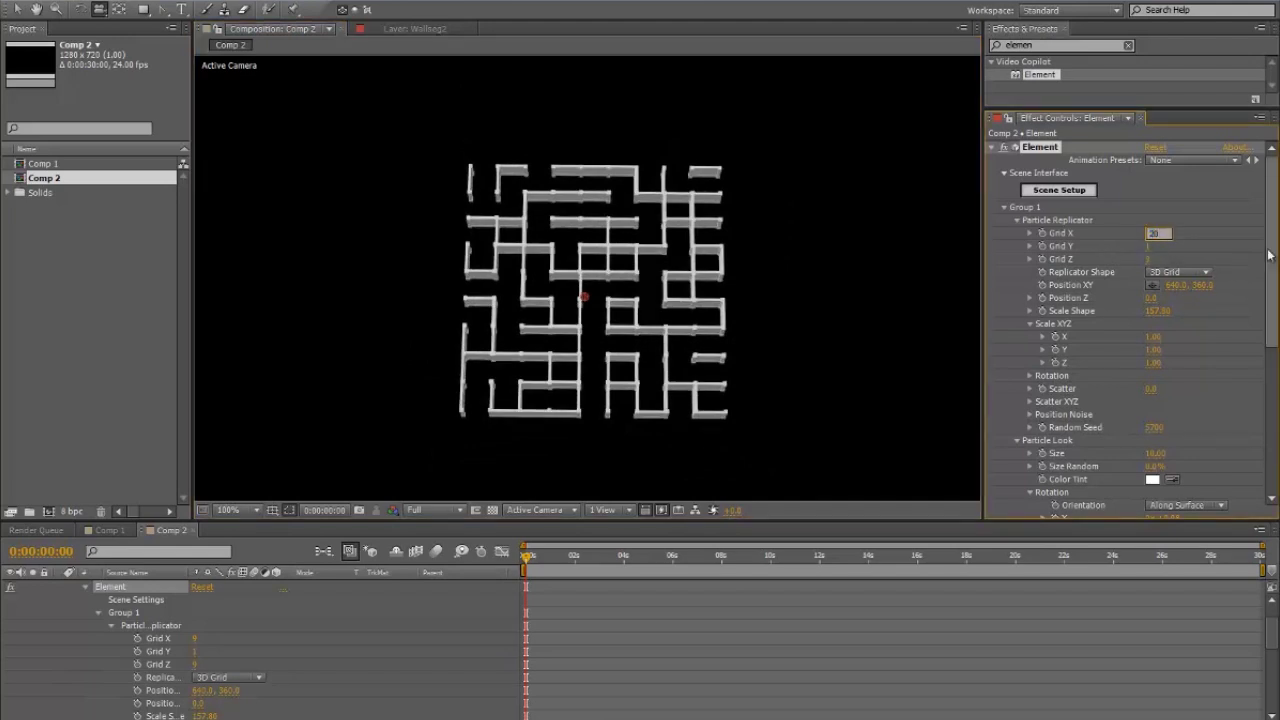
{"action": "left_click", "coordinate": [1149, 260]}
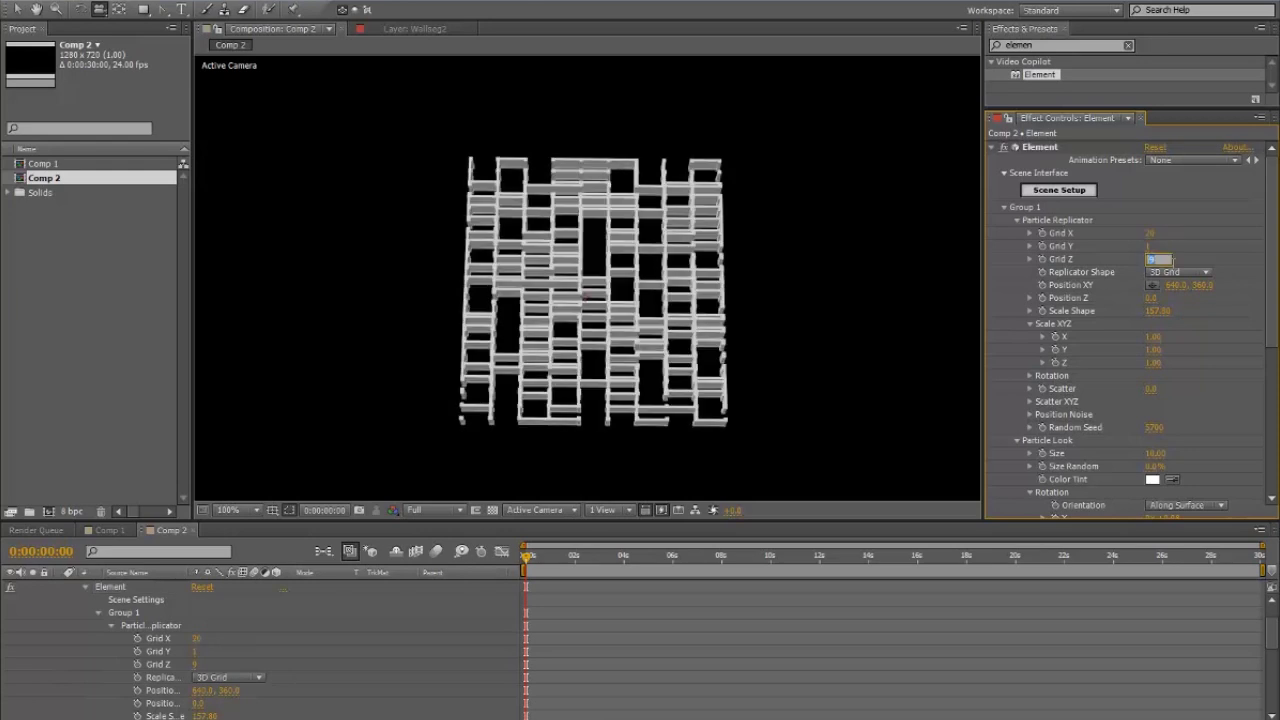
{"action": "type", "text": "20"}
{"action": "key", "text": "Return"}
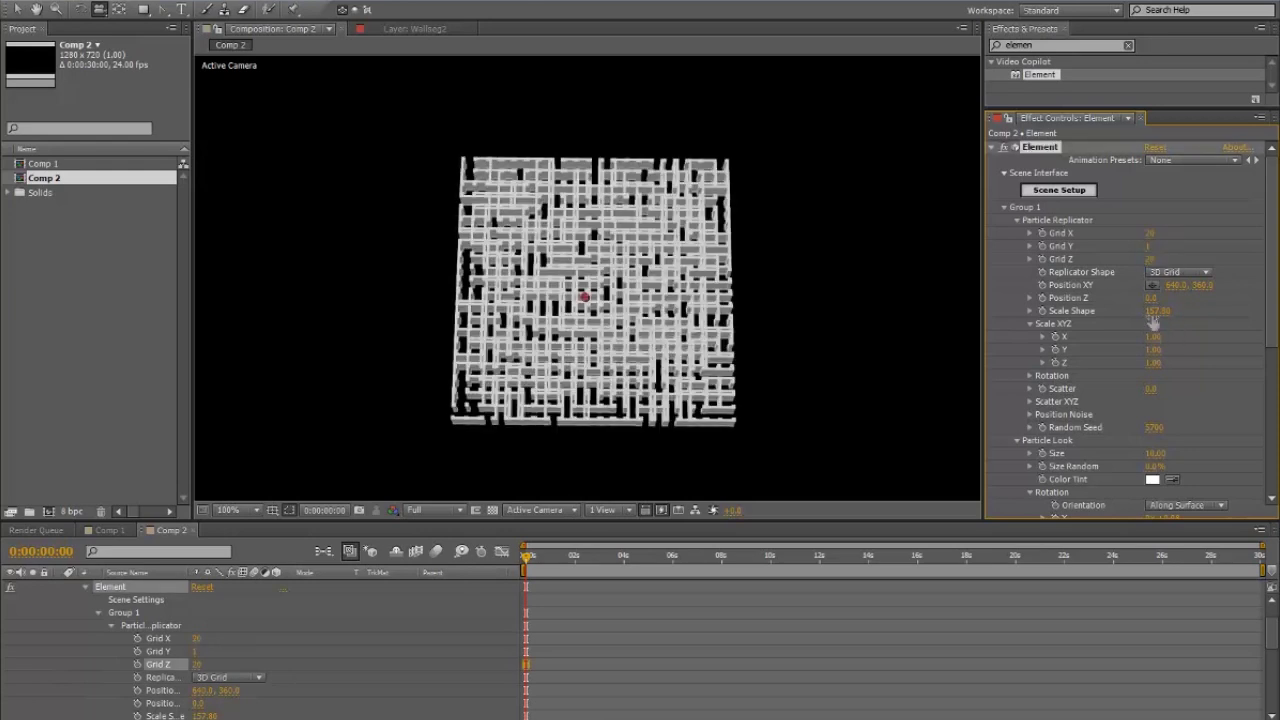
- Raise the replicator's Scale Shape to about 350.2 so the wall segments of the enlarged maze line up
{"action": "left_click_drag", "start_coordinate": [1155, 313], "coordinate": [1167, 286]}
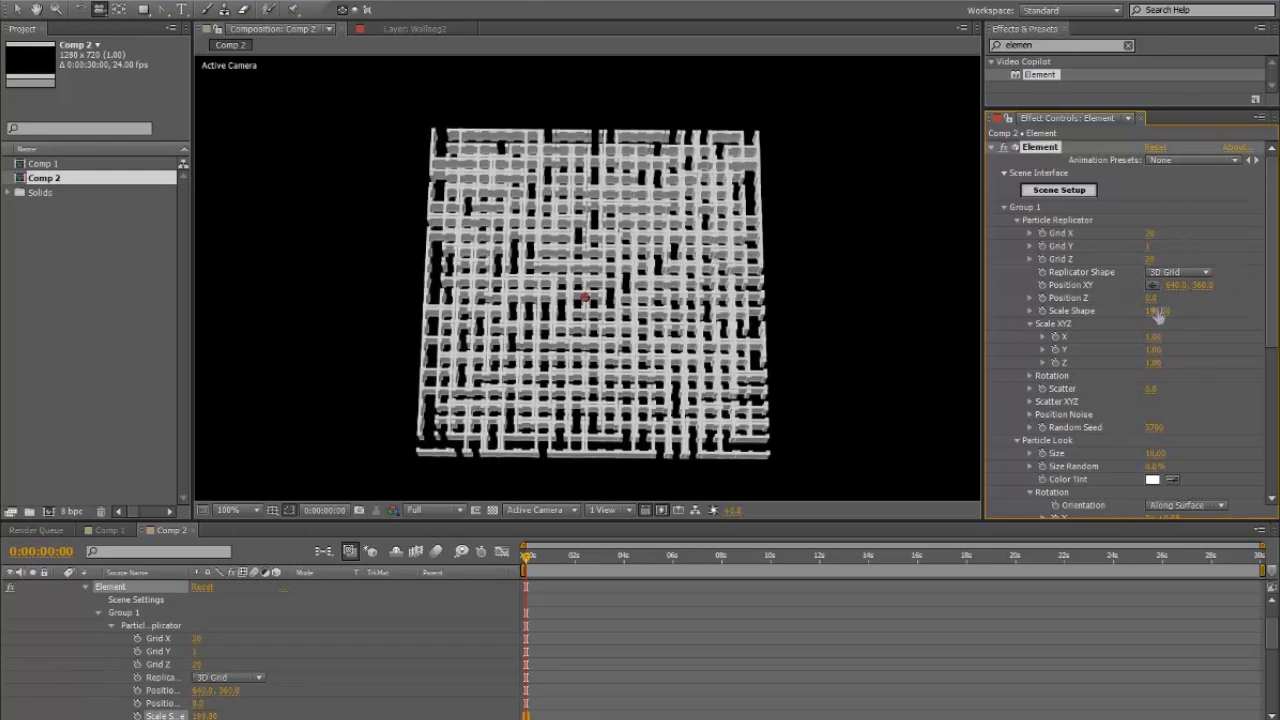
{"action": "left_click_drag", "start_coordinate": [1204, 178], "coordinate": [1236, 34]}
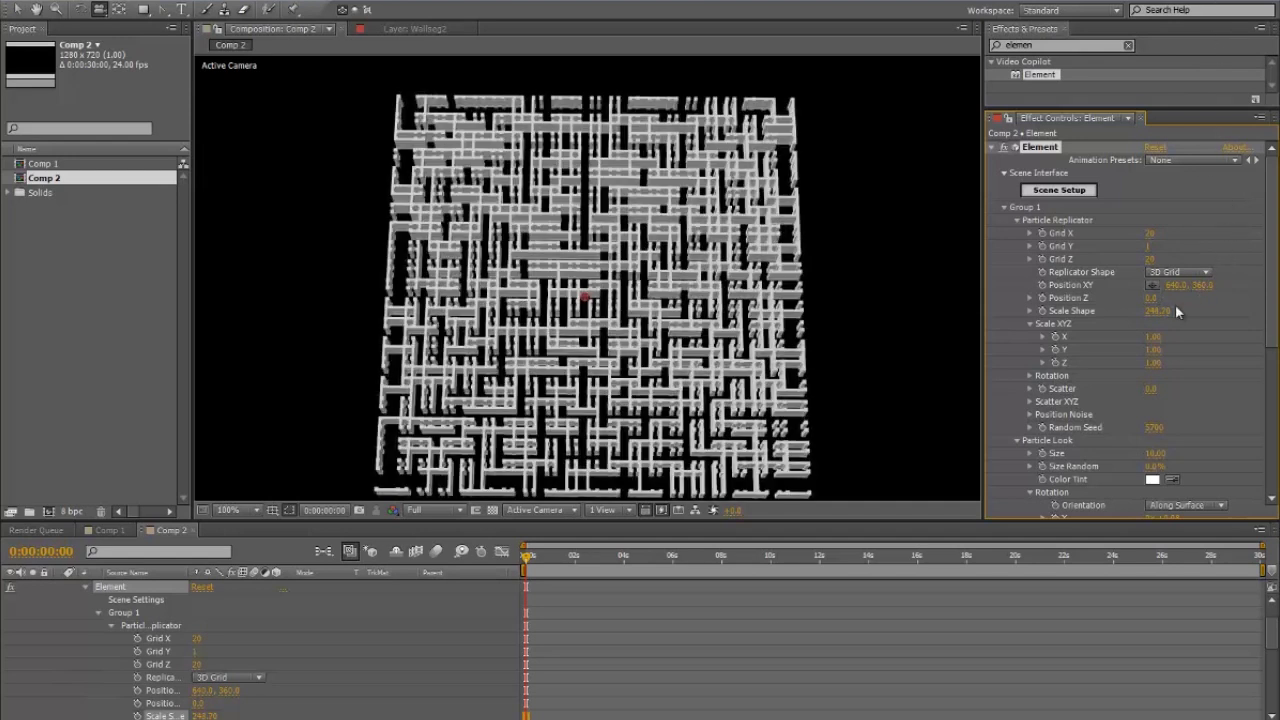
{"action": "left_click_drag", "start_coordinate": [1159, 312], "coordinate": [1256, 242]}
{"action": "left_click_drag", "start_coordinate": [1159, 314], "coordinate": [1167, 258]}
{"action": "left_click_drag", "start_coordinate": [719, 289], "coordinate": [640, 288]}
{"action": "scroll", "coordinate": [666, 340], "scroll_direction": "up", "scroll_amount": 1}
{"action": "key", "text": "comma"}
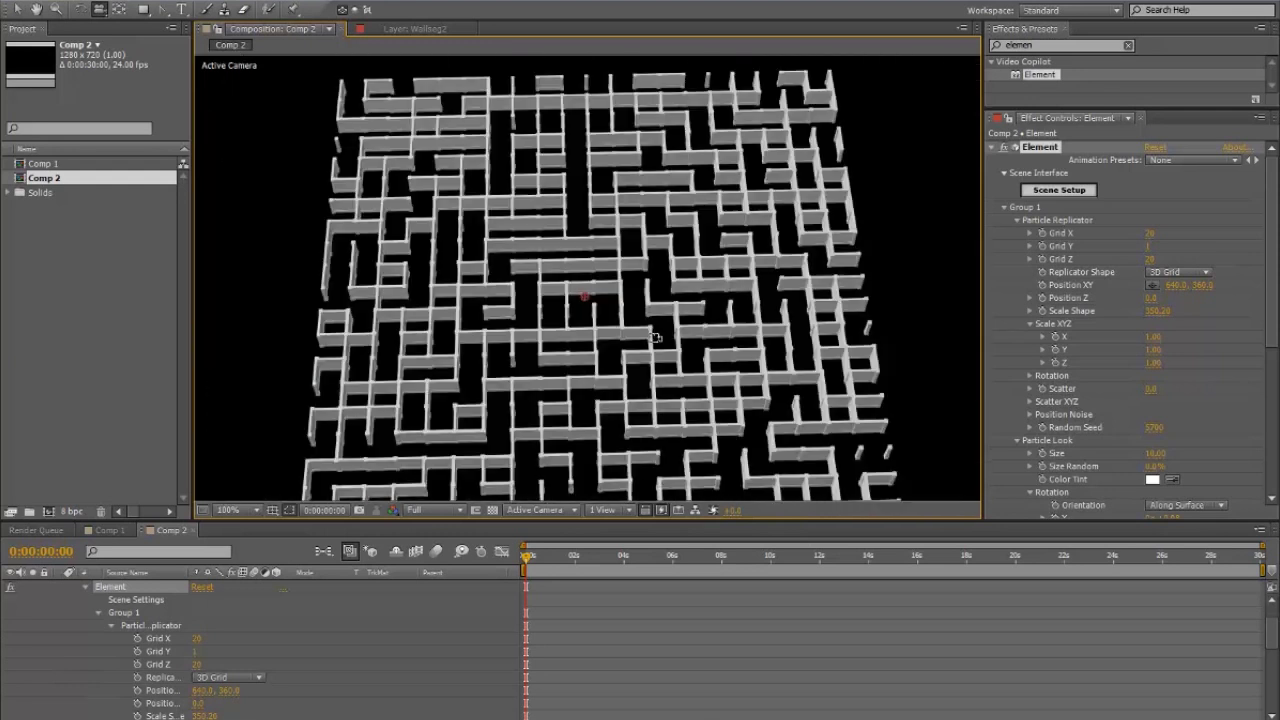
- Open Element's Scene Setup, check the extrusion models, and duplicate the one using Custom Path 1
{"action": "left_click", "coordinate": [1077, 190]}
{"action": "left_click_drag", "start_coordinate": [728, 145], "coordinate": [436, 88]}
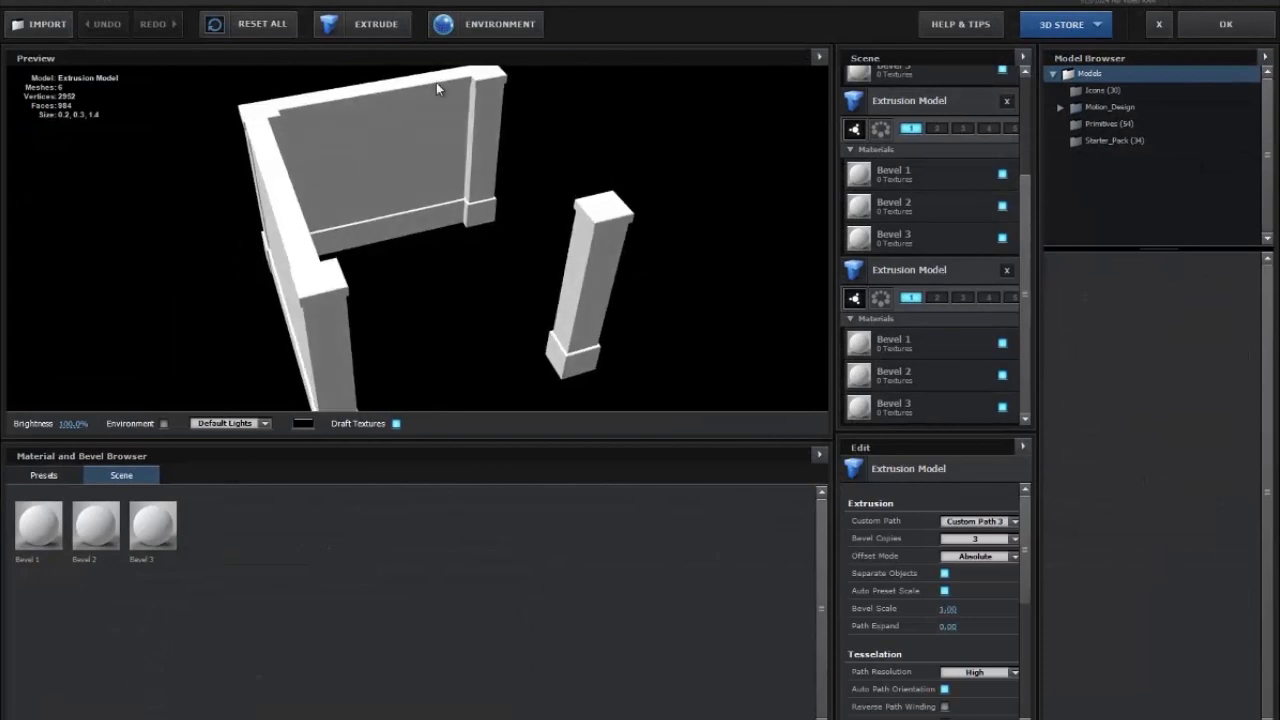
{"action": "left_click", "coordinate": [931, 270]}
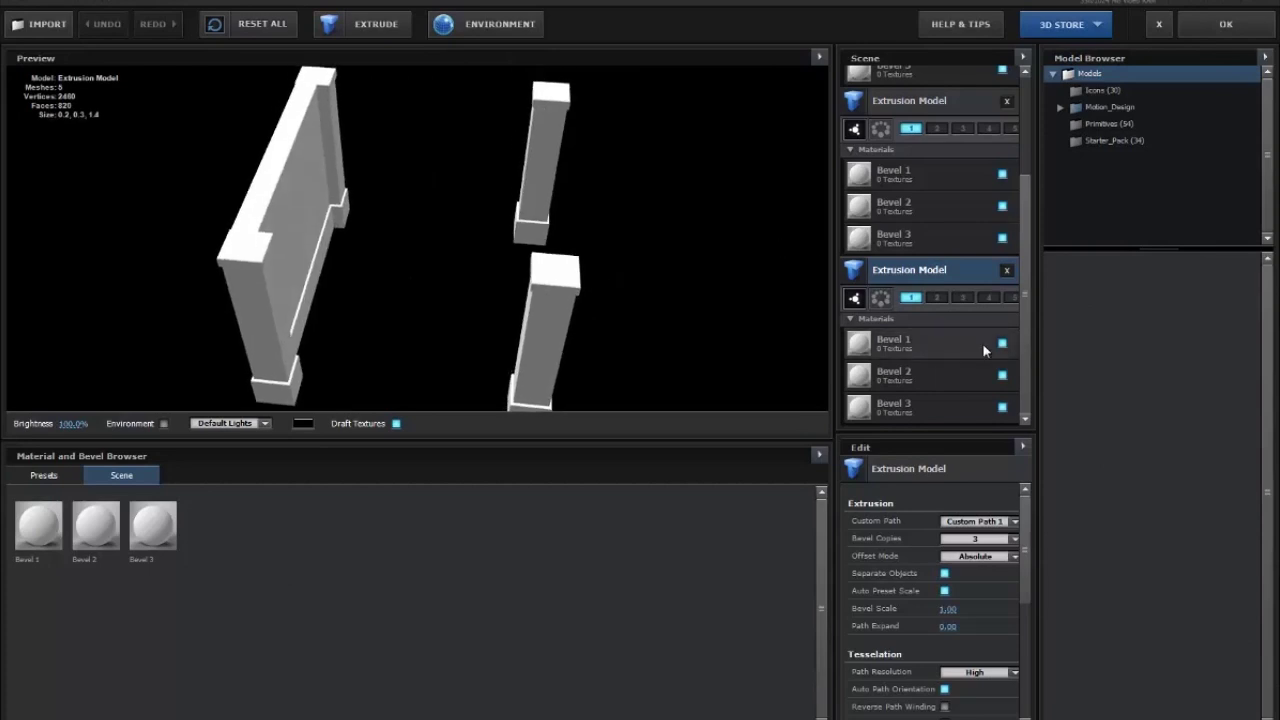
{"action": "scroll", "coordinate": [947, 319], "scroll_direction": "up", "scroll_amount": 2}
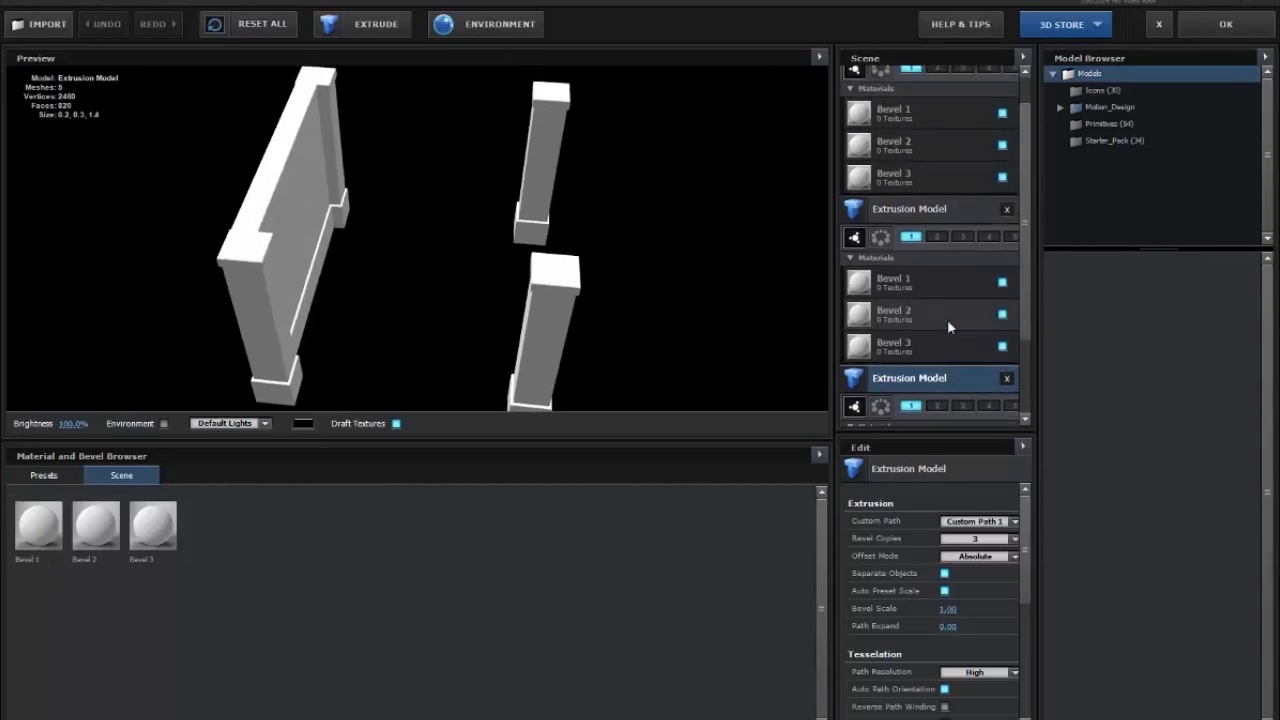
{"action": "left_click", "coordinate": [915, 207]}
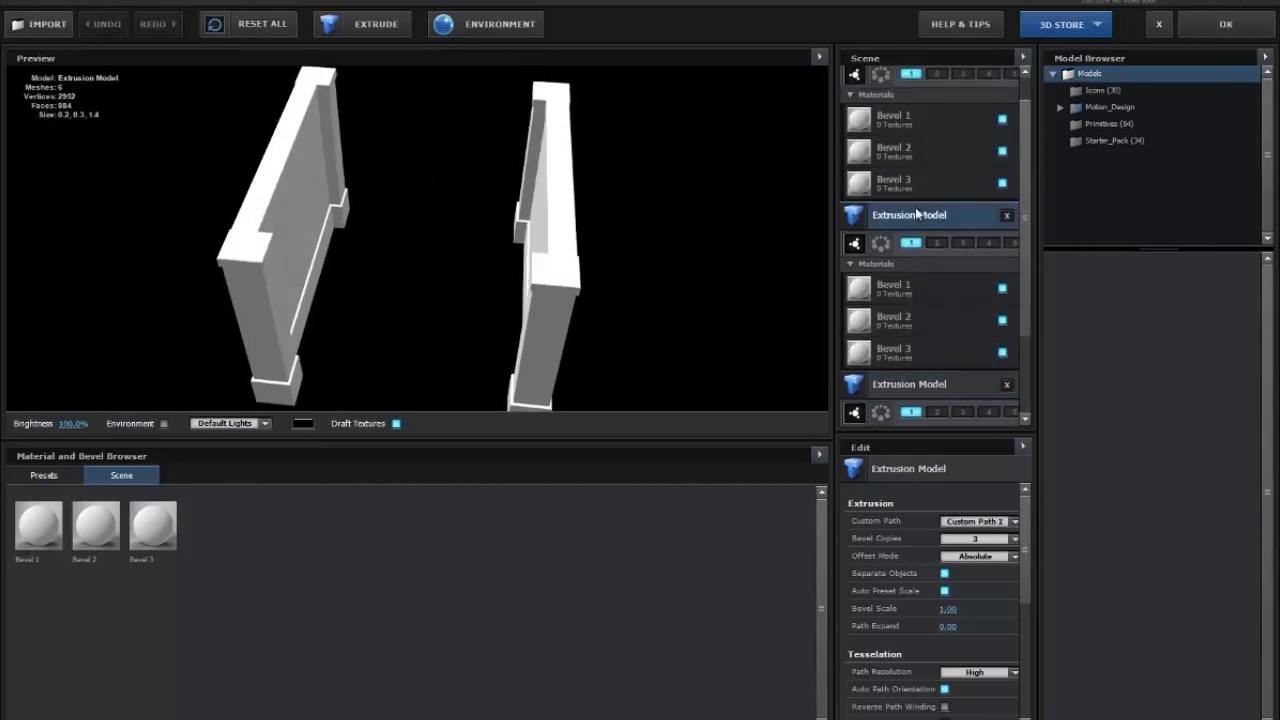
{"action": "left_click", "coordinate": [957, 385]}
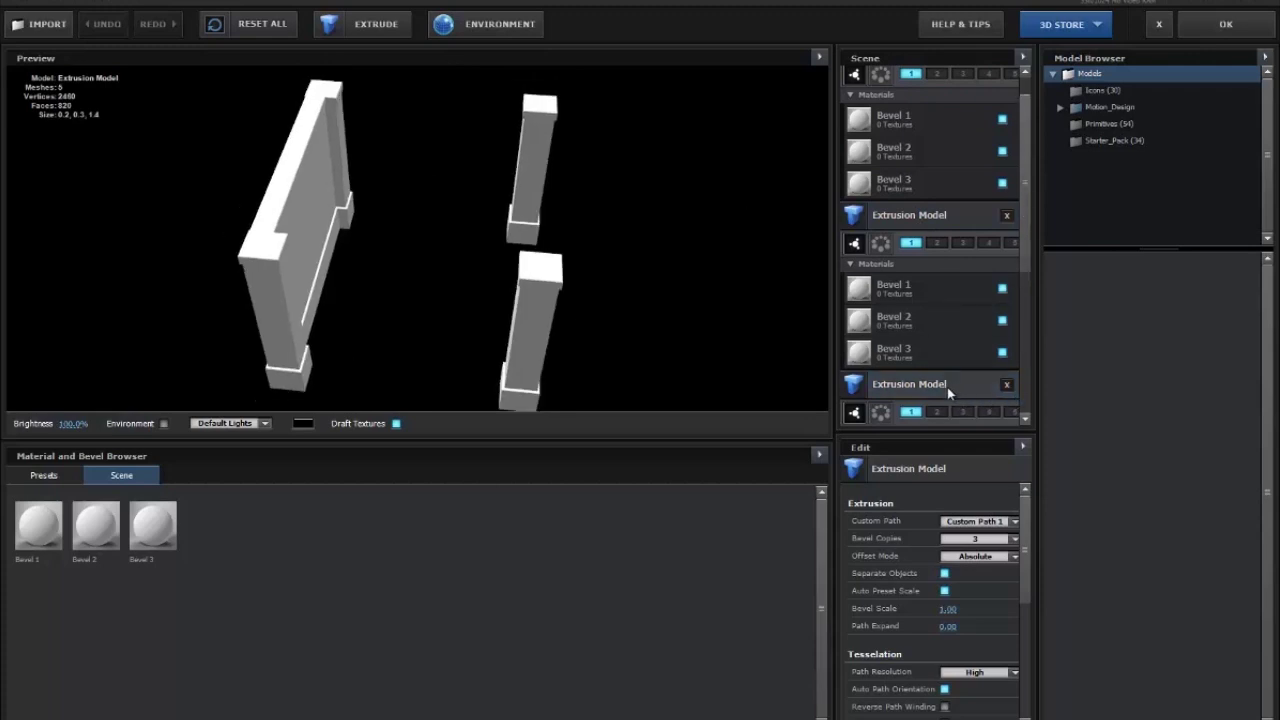
{"action": "key", "text": "ctrl+d"}
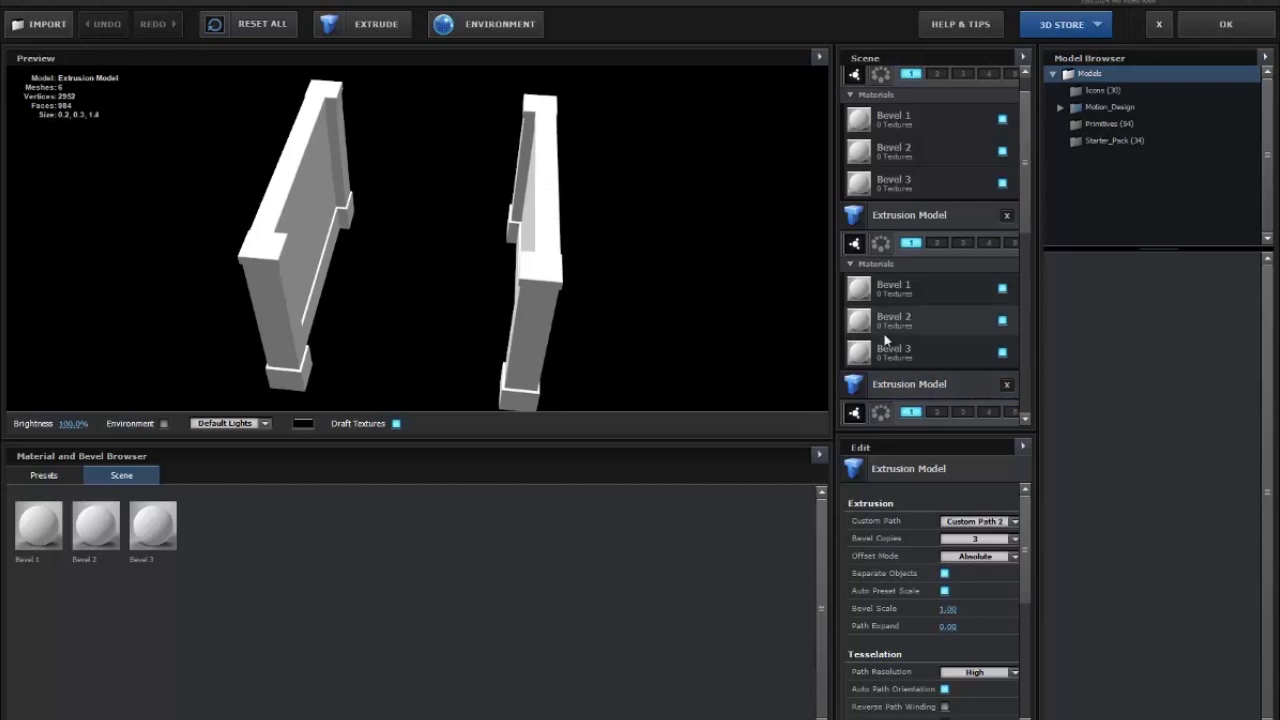
- Compare the custom paths of the extrusion models and delete the first model in the scene, which uses Custom Path 2
{"action": "scroll", "coordinate": [884, 340], "scroll_direction": "down", "scroll_amount": 3}
{"action": "left_click", "coordinate": [915, 268]}
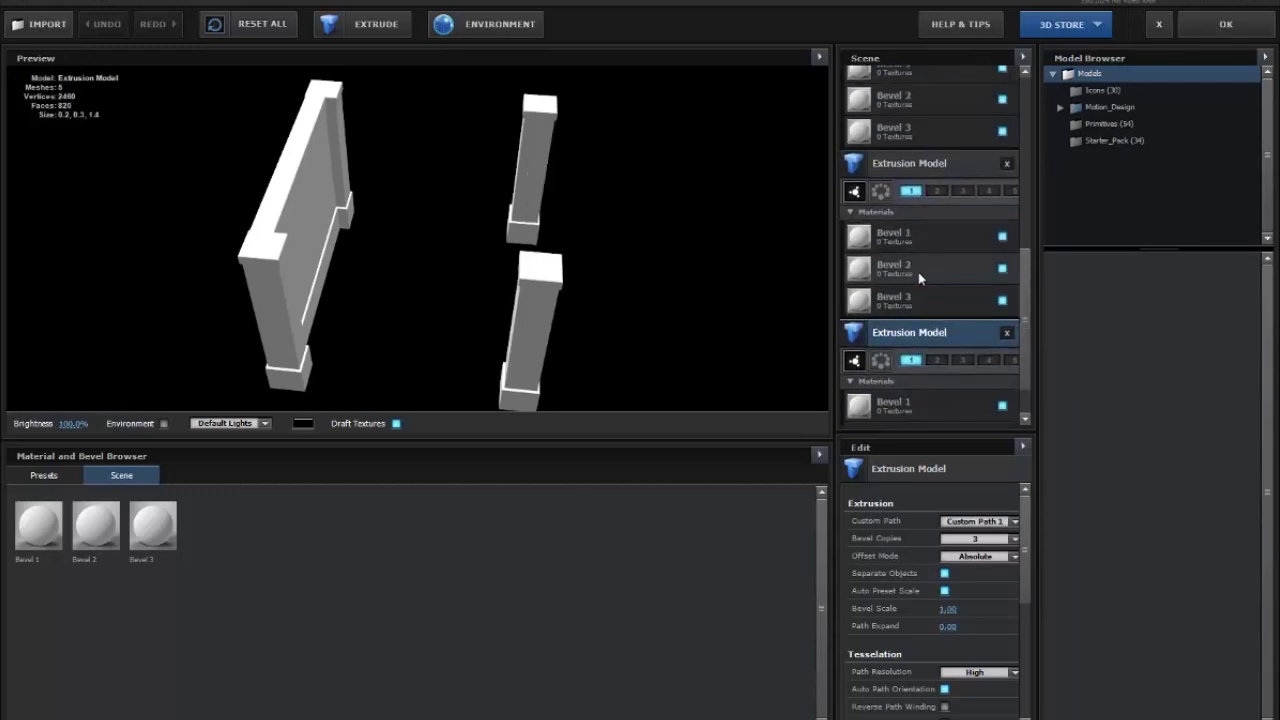
{"action": "scroll", "coordinate": [918, 274], "scroll_direction": "up", "scroll_amount": 1}
{"action": "left_click", "coordinate": [902, 216]}
{"action": "scroll", "coordinate": [915, 225], "scroll_direction": "up", "scroll_amount": 3}
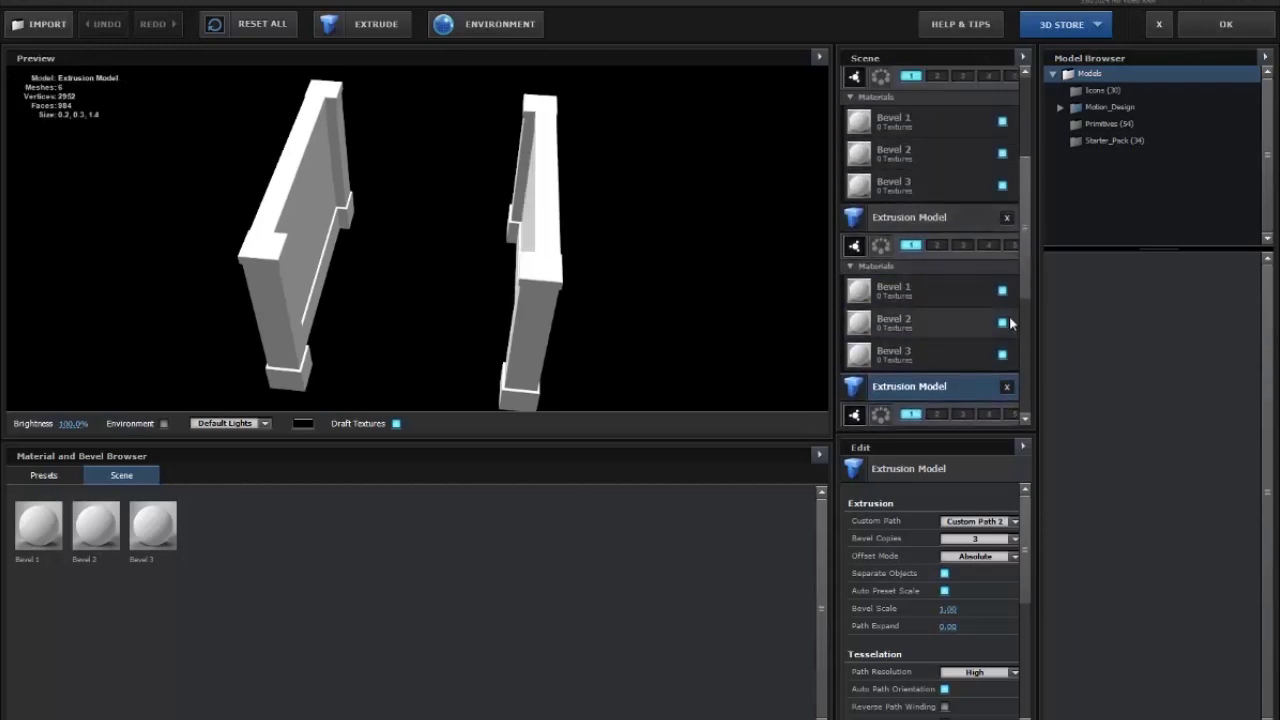
{"action": "left_click", "coordinate": [942, 222]}
{"action": "scroll", "coordinate": [958, 286], "scroll_direction": "down", "scroll_amount": 2}
{"action": "scroll", "coordinate": [958, 285], "scroll_direction": "up", "scroll_amount": 2}
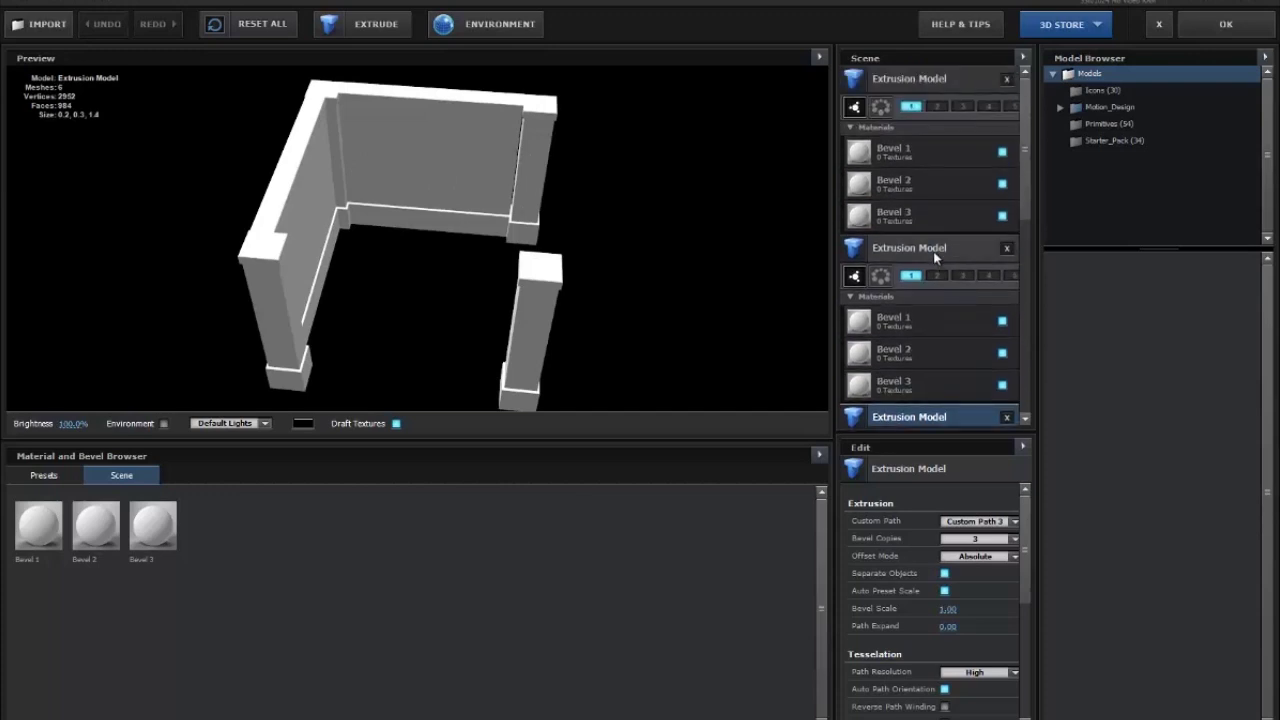
{"action": "left_click", "coordinate": [944, 245]}
{"action": "left_click", "coordinate": [910, 80]}
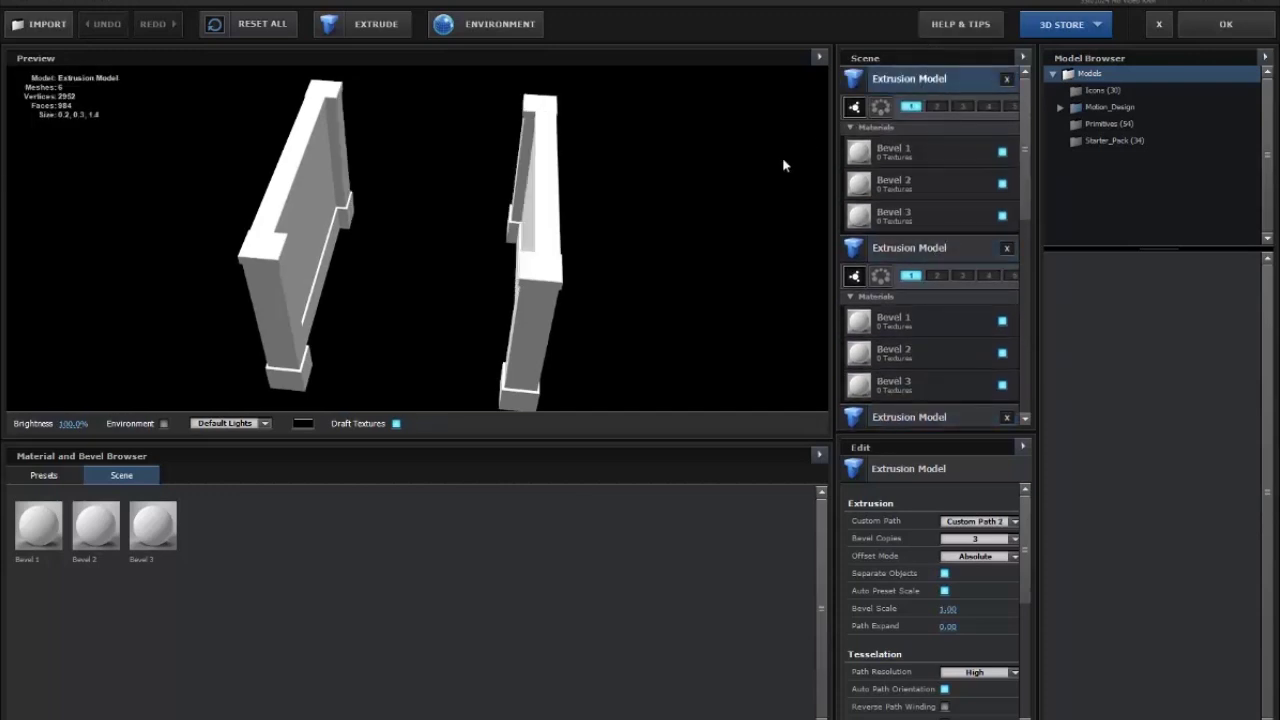
{"action": "left_click", "coordinate": [1006, 80]}
{"action": "left_click", "coordinate": [917, 86]}
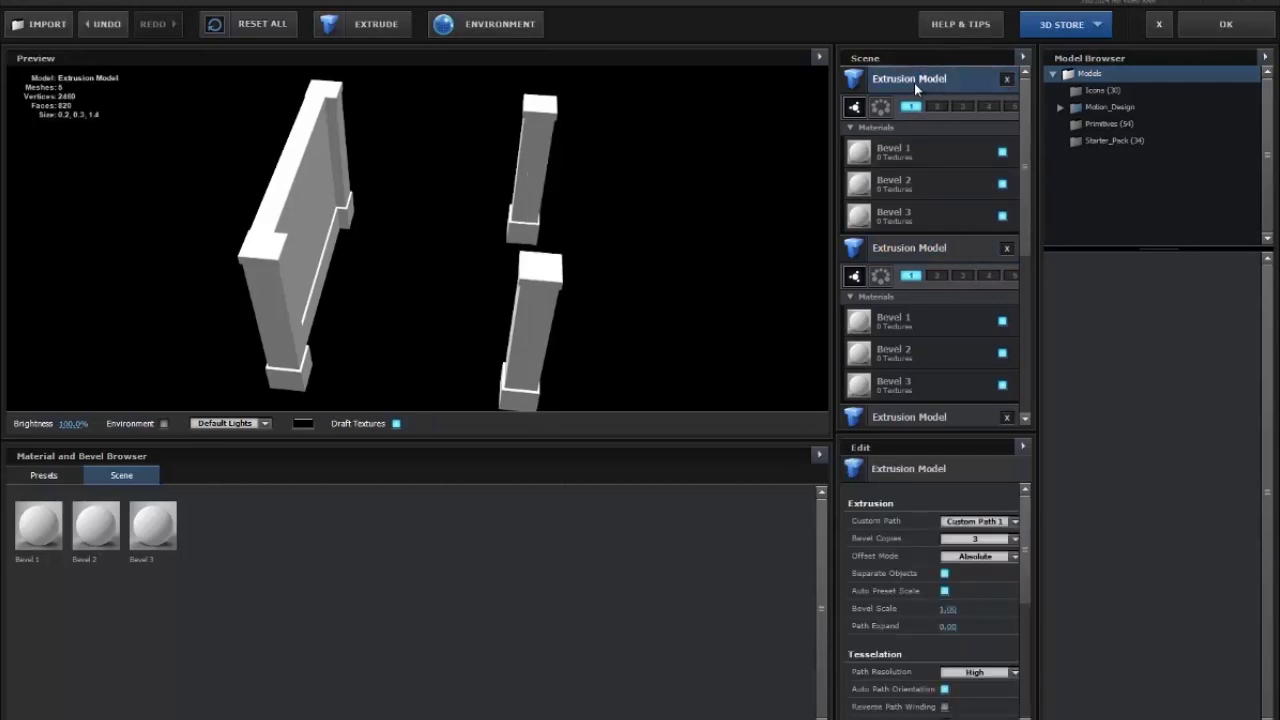
- Apply the Element scene changes and inspect the updated maze in Comp 2 from above and at a low angle
{"action": "left_click_drag", "start_coordinate": [703, 195], "coordinate": [733, 172]}
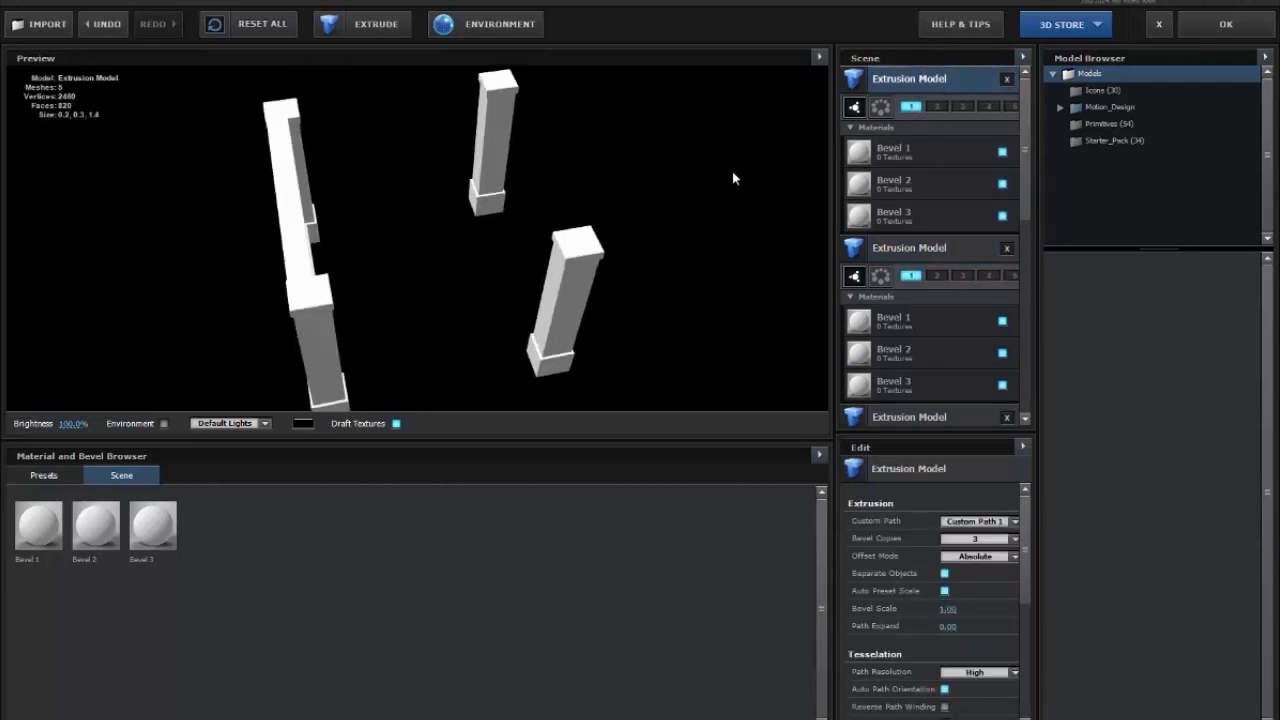
{"action": "left_click", "coordinate": [1226, 24]}
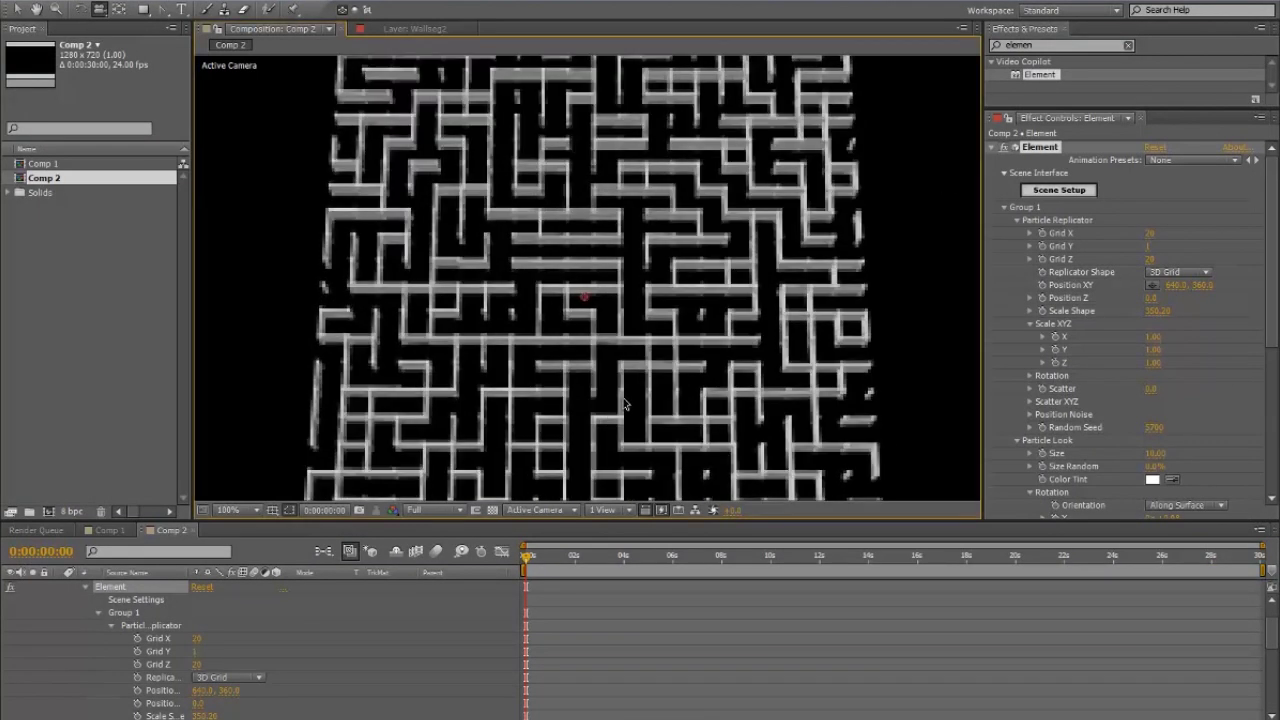
{"action": "key", "text": "comma"}
{"action": "key", "text": "period"}
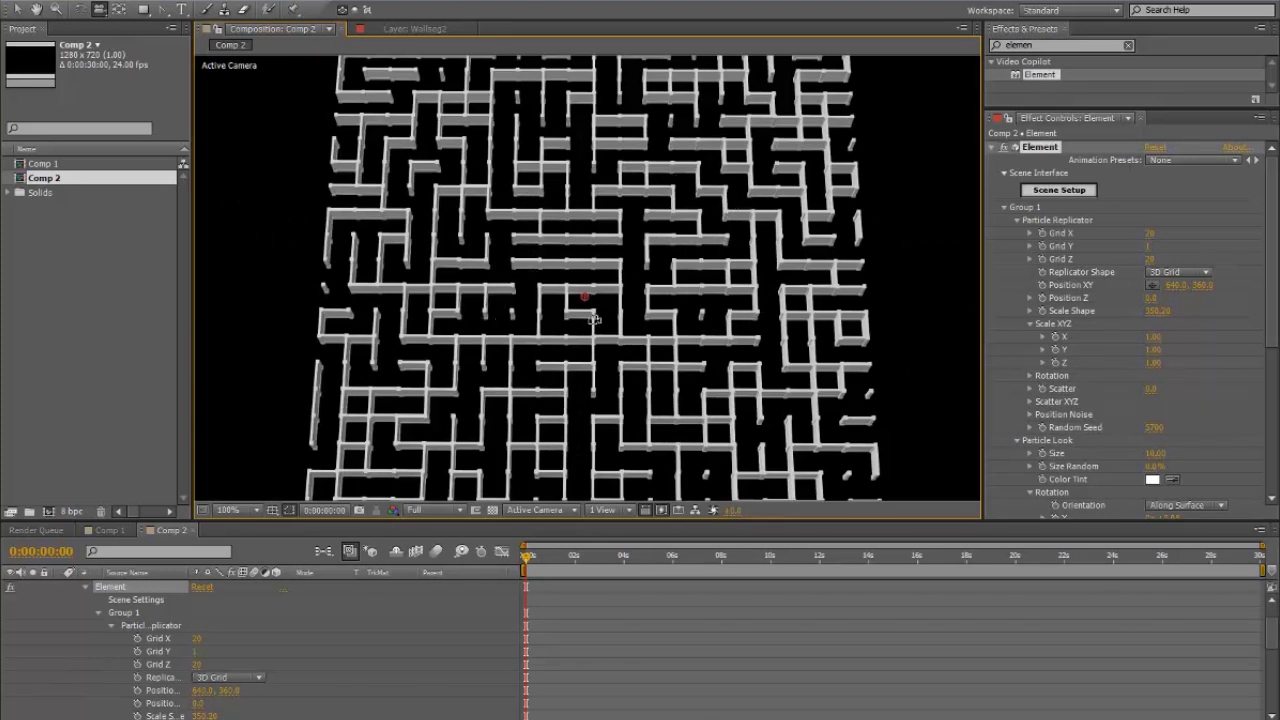
{"action": "left_click_drag", "start_coordinate": [624, 322], "coordinate": [620, 434]}
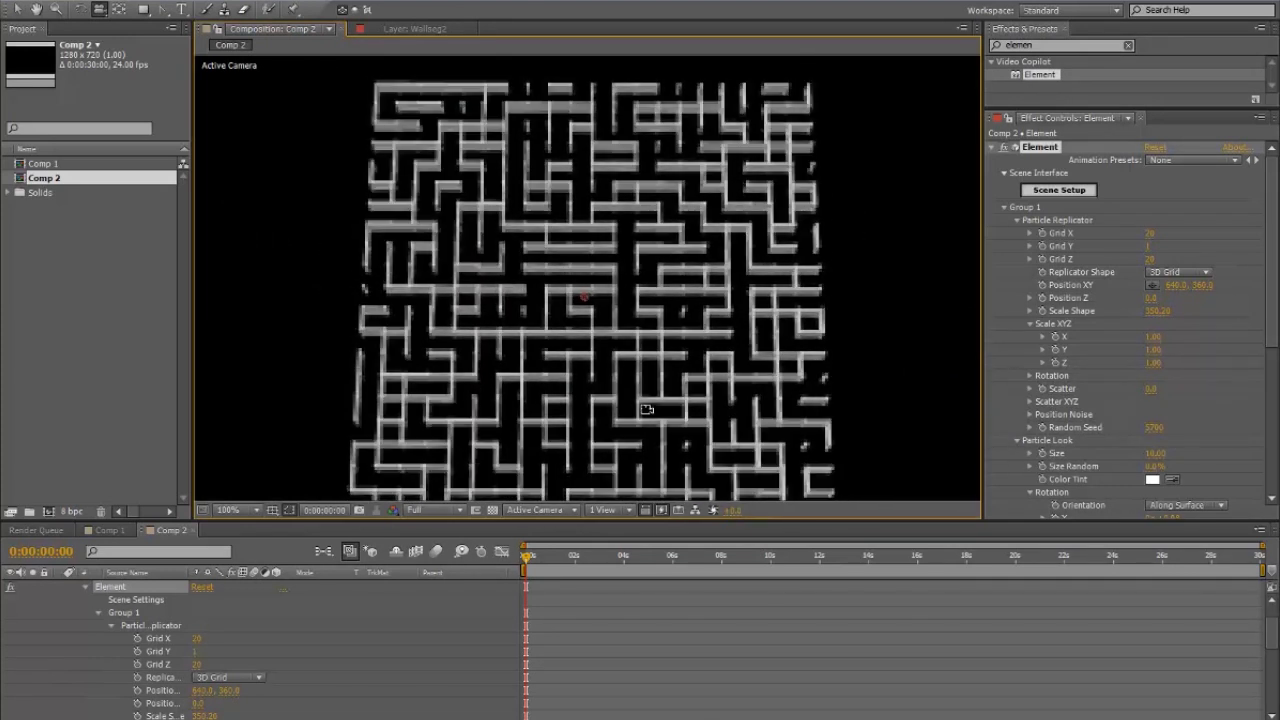
{"action": "scroll", "coordinate": [700, 349], "scroll_direction": "down", "scroll_amount": 1}
{"action": "left_click_drag", "start_coordinate": [629, 336], "coordinate": [627, 292]}
{"action": "left_click_drag", "start_coordinate": [625, 371], "coordinate": [641, 269]}
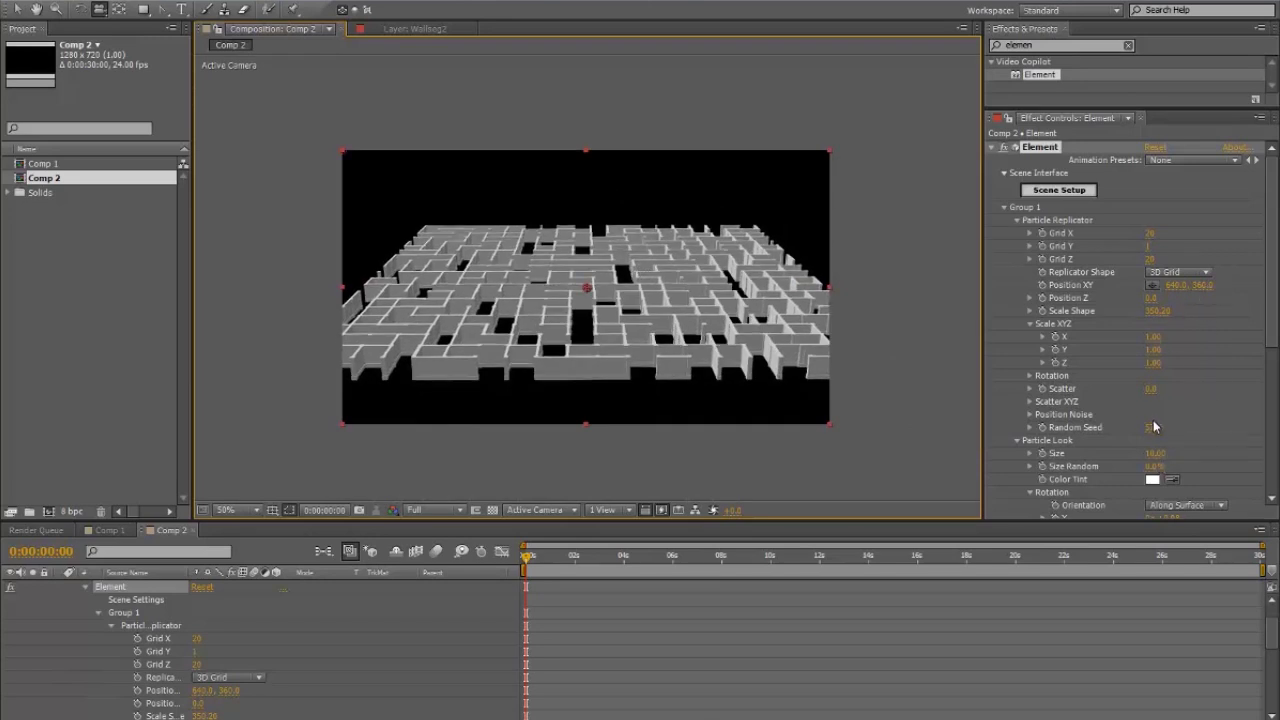
- Lower the Group 1 replicator's Random Seed in stages to 5300, checking the maze layout after each change
{"action": "left_click", "coordinate": [1155, 427]}
{"action": "left_click_drag", "start_coordinate": [623, 272], "coordinate": [620, 329]}
{"action": "left_click_drag", "start_coordinate": [728, 349], "coordinate": [762, 342]}
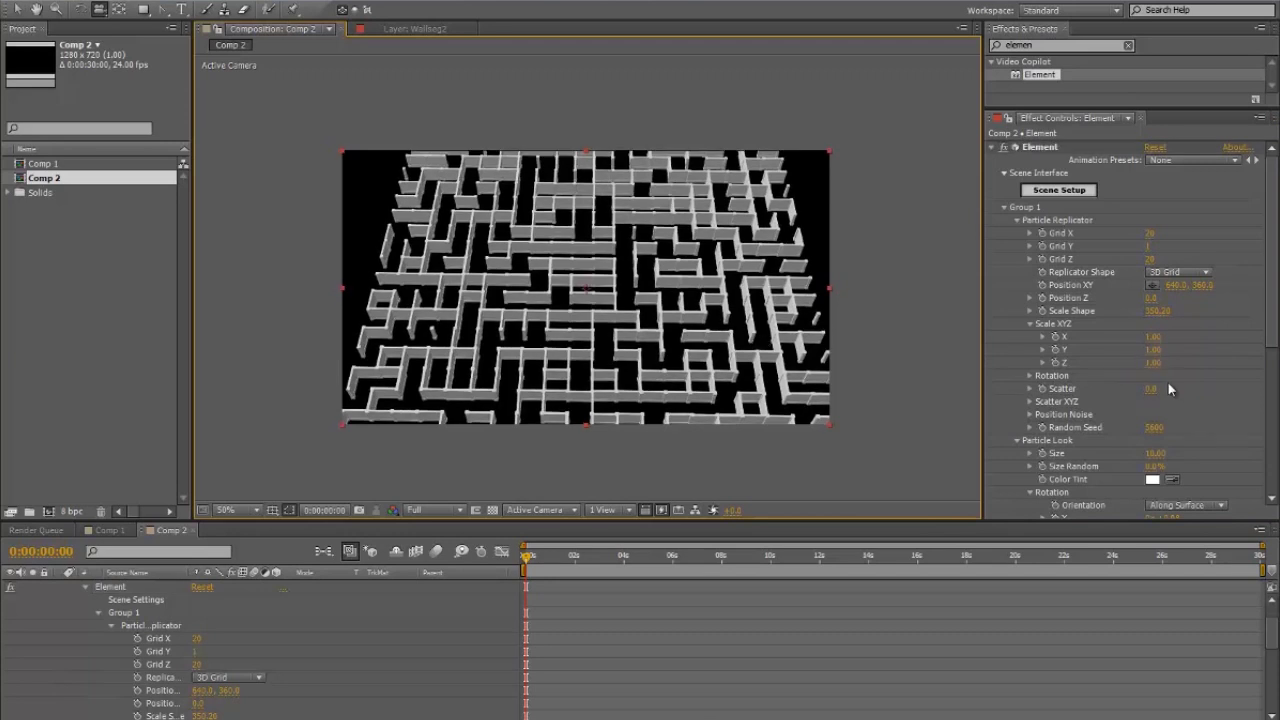
{"action": "left_click", "coordinate": [1155, 427]}
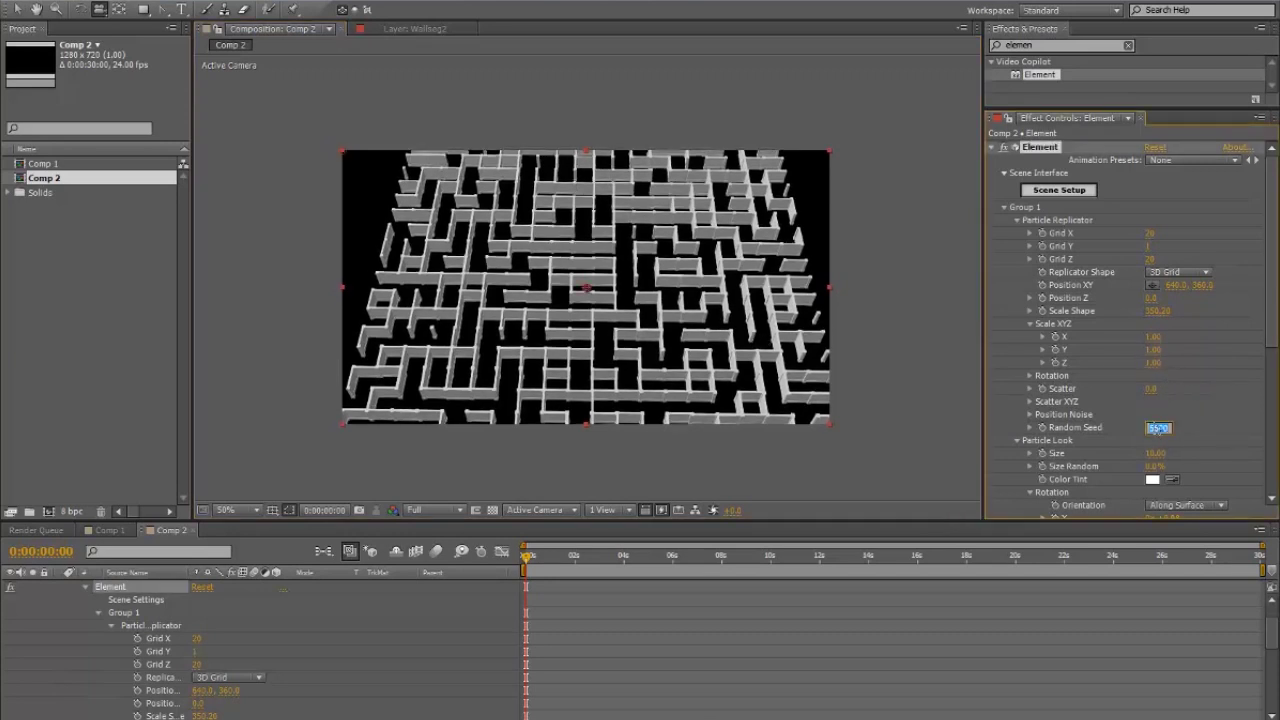
{"action": "key", "text": "Down"}
{"action": "left_click_drag", "start_coordinate": [624, 308], "coordinate": [617, 311]}
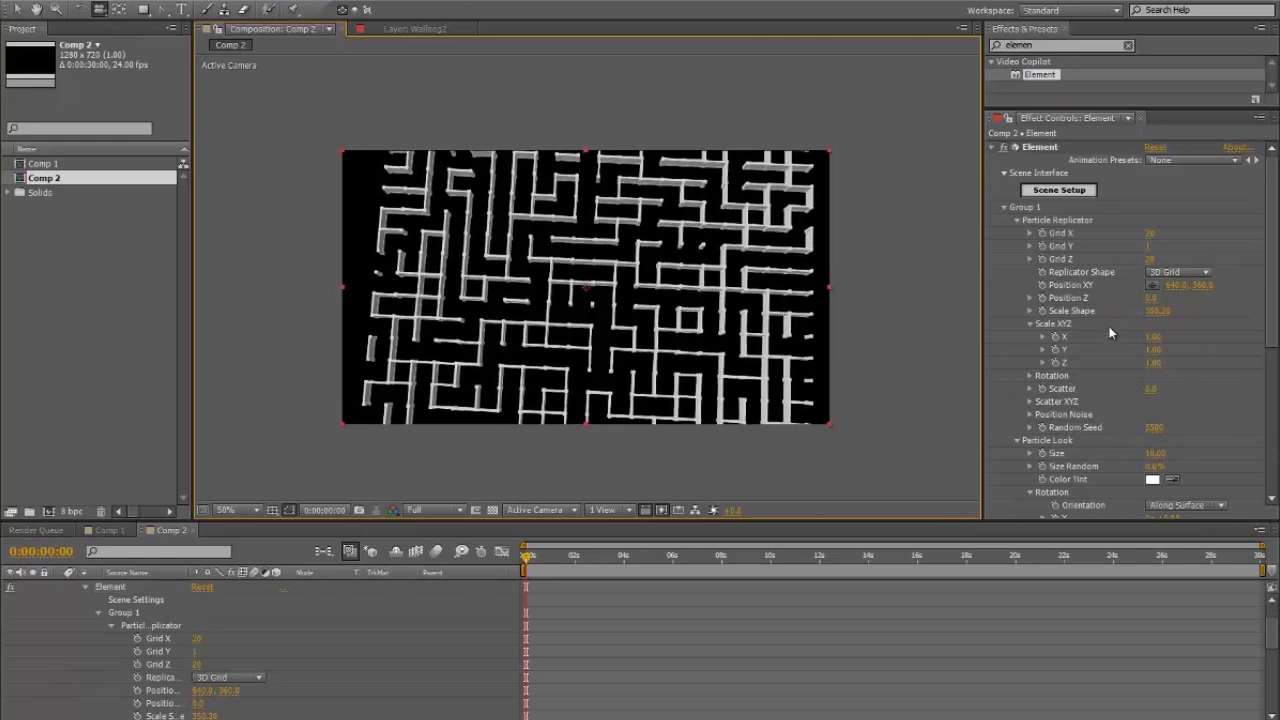
{"action": "left_click", "coordinate": [1158, 427]}
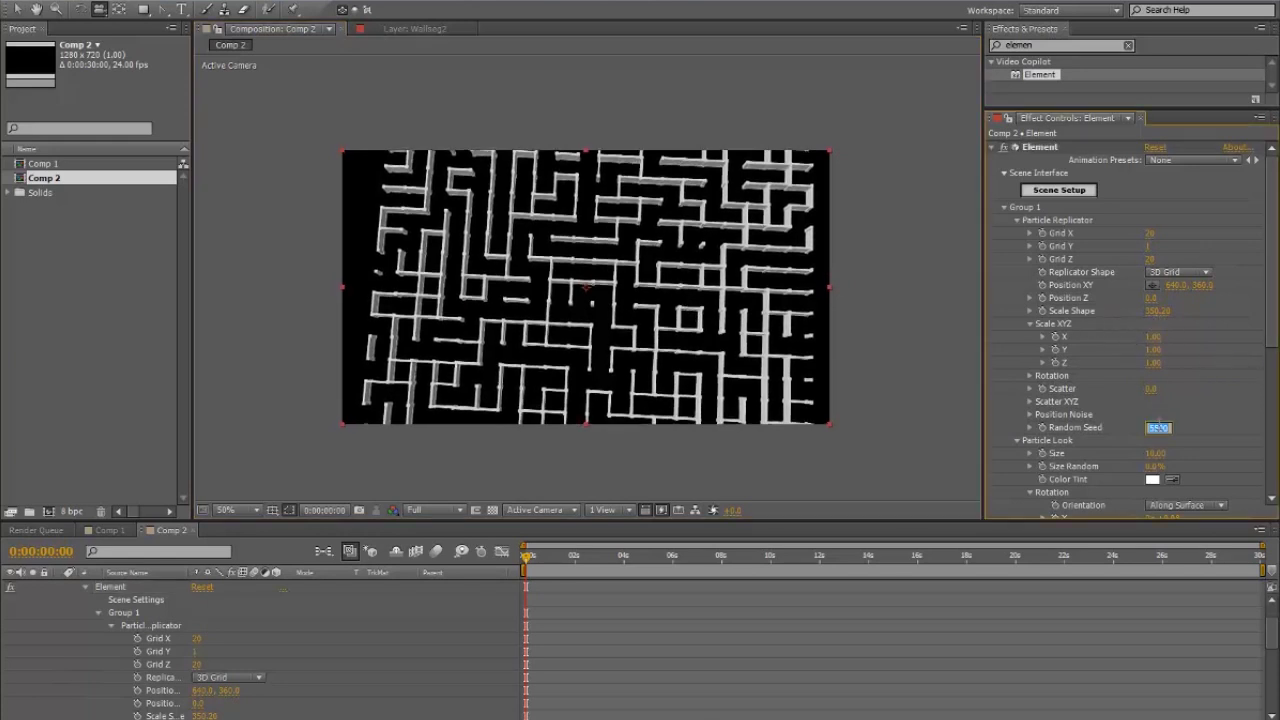
{"action": "key", "text": "Down"}
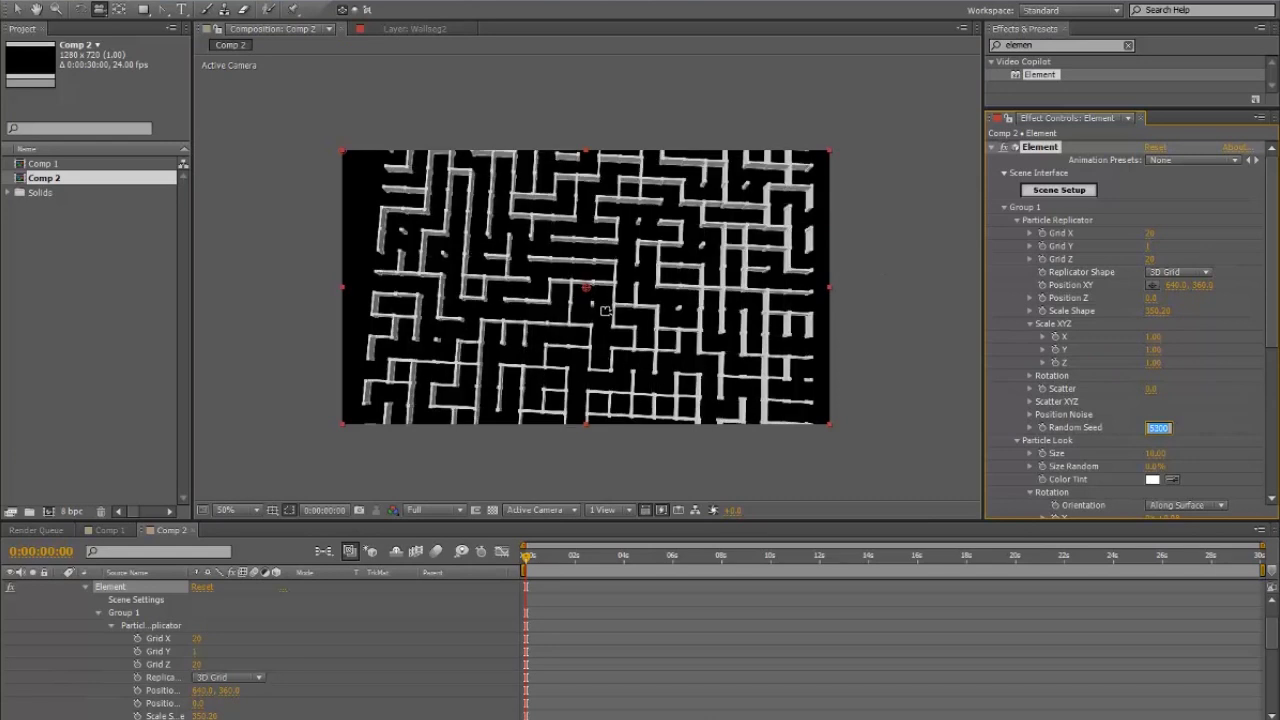
- Examine the reseeded maze as a whole from above, at a low angle, and close up along its walls
{"action": "left_click_drag", "start_coordinate": [607, 312], "coordinate": [577, 571]}
{"action": "left_click_drag", "start_coordinate": [557, 361], "coordinate": [596, 388]}
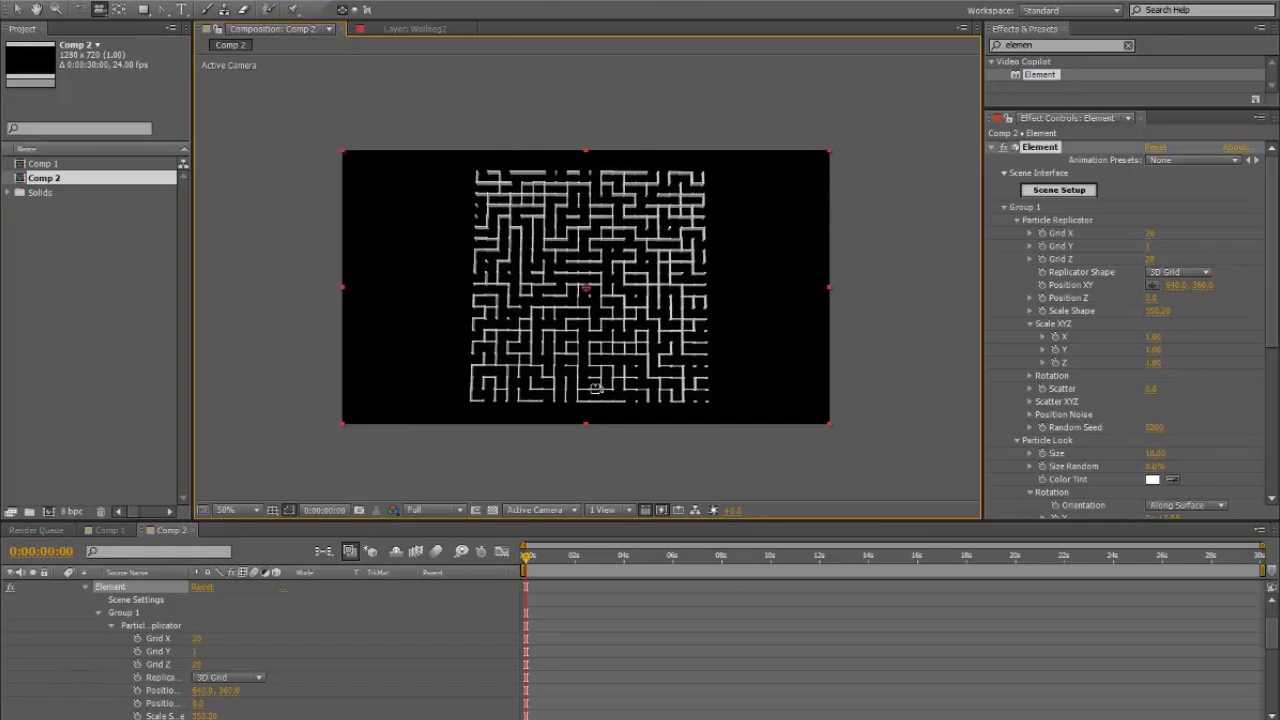
{"action": "key", "text": "period"}
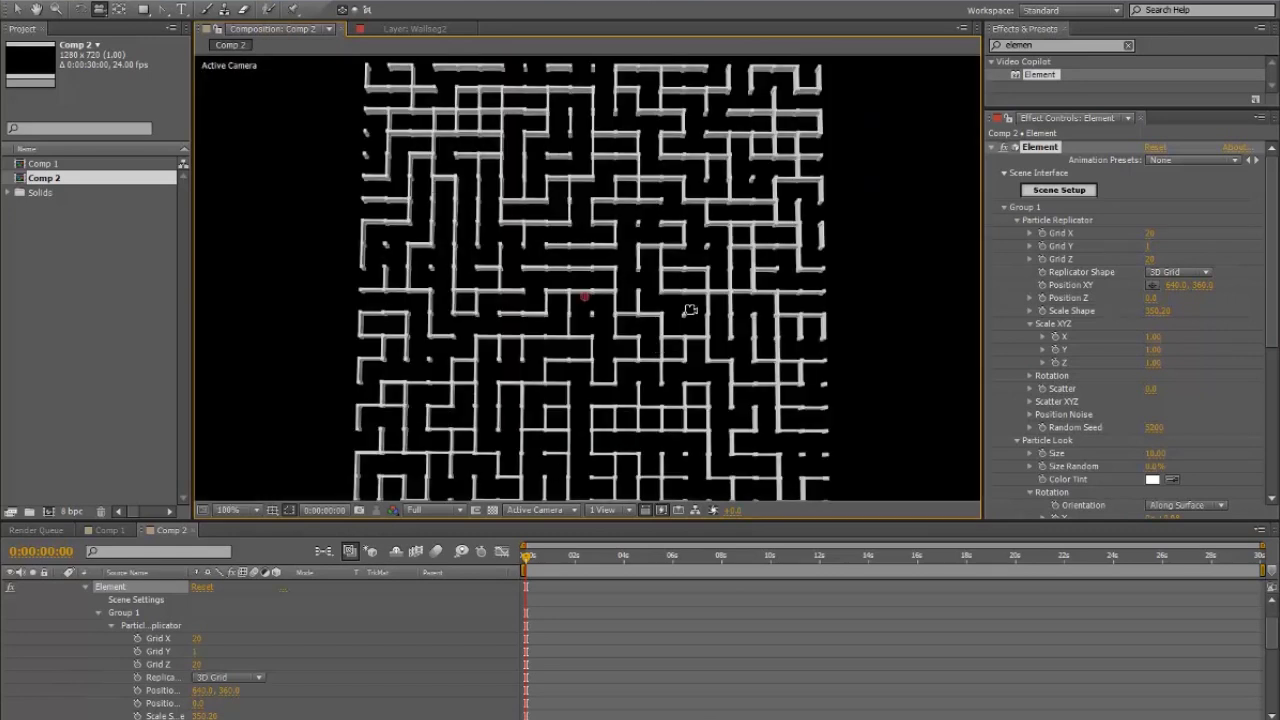
{"action": "key", "text": "comma"}
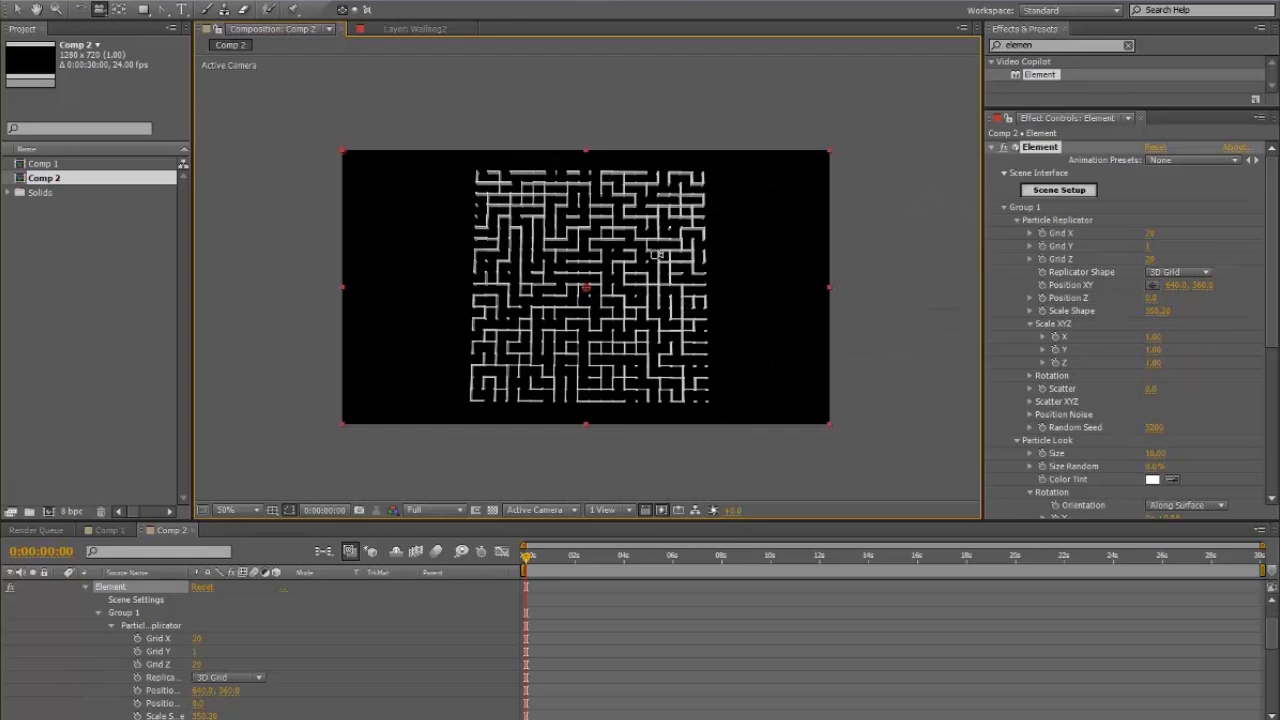
{"action": "mouse_move", "coordinate": [604, 390]}
{"action": "left_mouse_down"}
{"action": "mouse_move", "coordinate": [638, 334]}
{"action": "mouse_move", "coordinate": [647, 354]}
{"action": "mouse_move", "coordinate": [614, 200]}
{"action": "mouse_move", "coordinate": [615, 402]}
{"action": "left_mouse_up"}
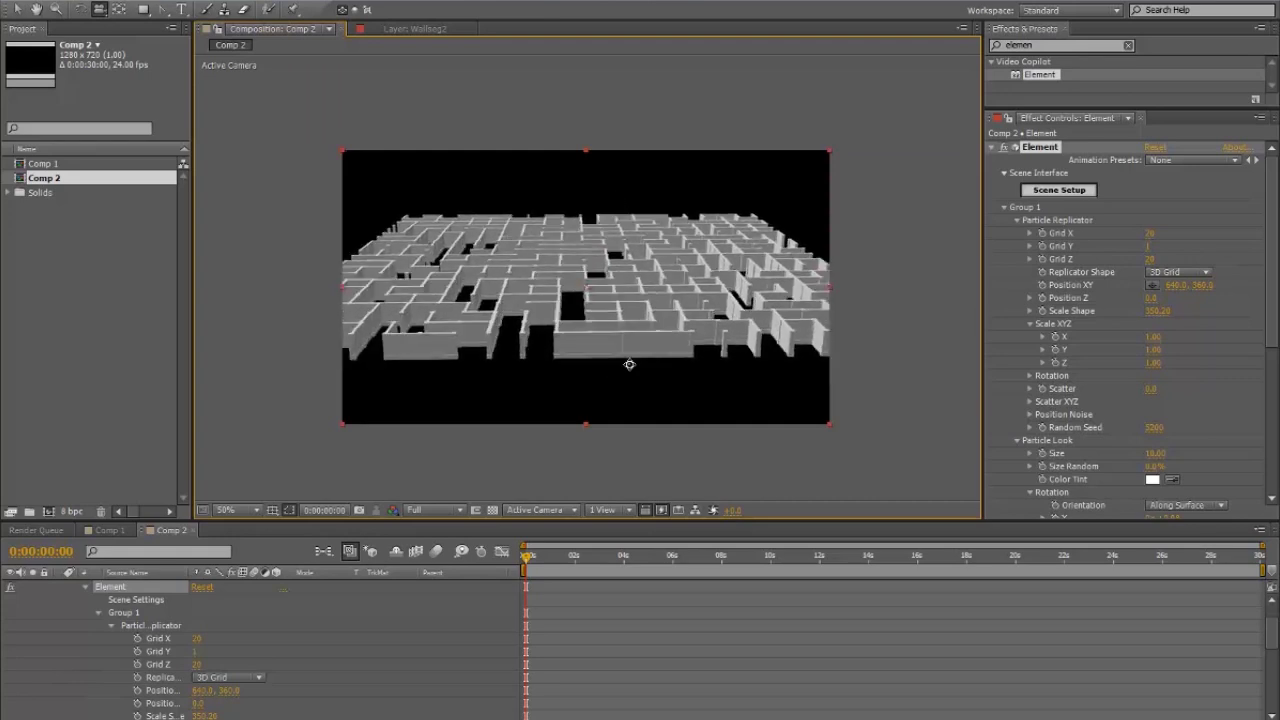
{"action": "left_click_drag", "start_coordinate": [564, 358], "coordinate": [634, 278]}
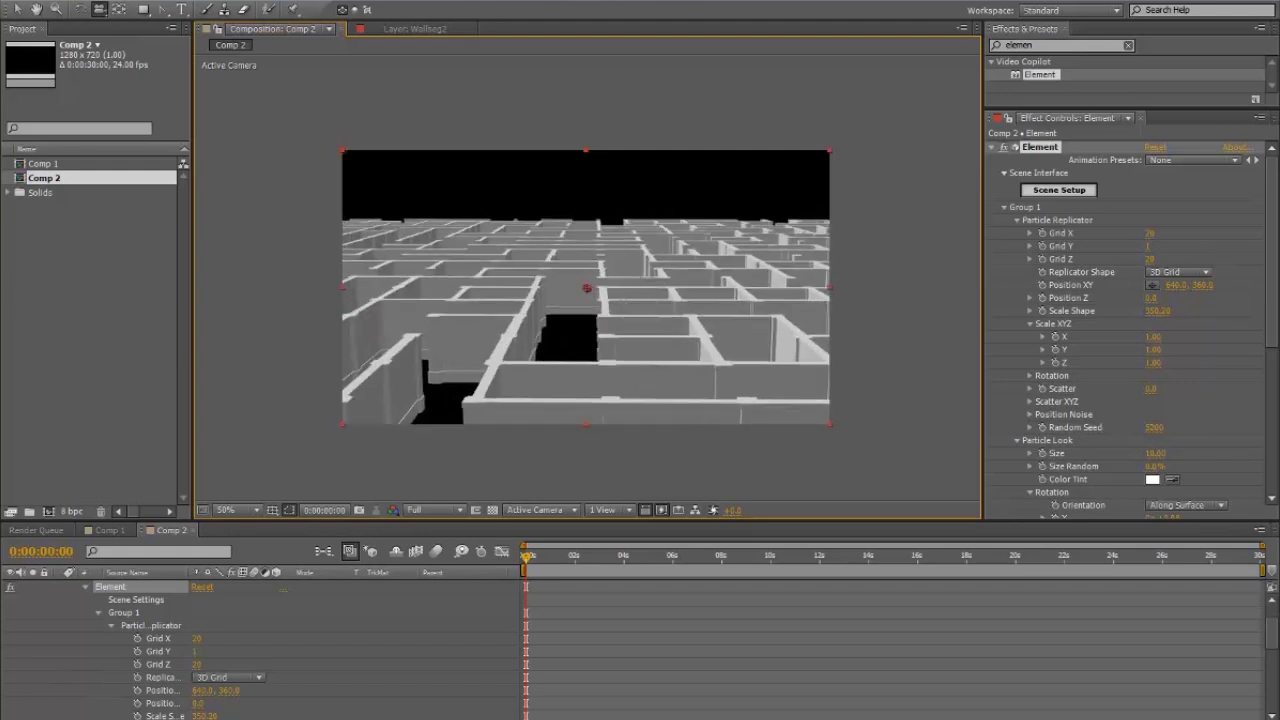
{"action": "left_click_drag", "start_coordinate": [622, 217], "coordinate": [611, 345]}
- Switch to the Comp 1 composition with the curved tunnel hallway
{"action": "left_click", "coordinate": [110, 530]}
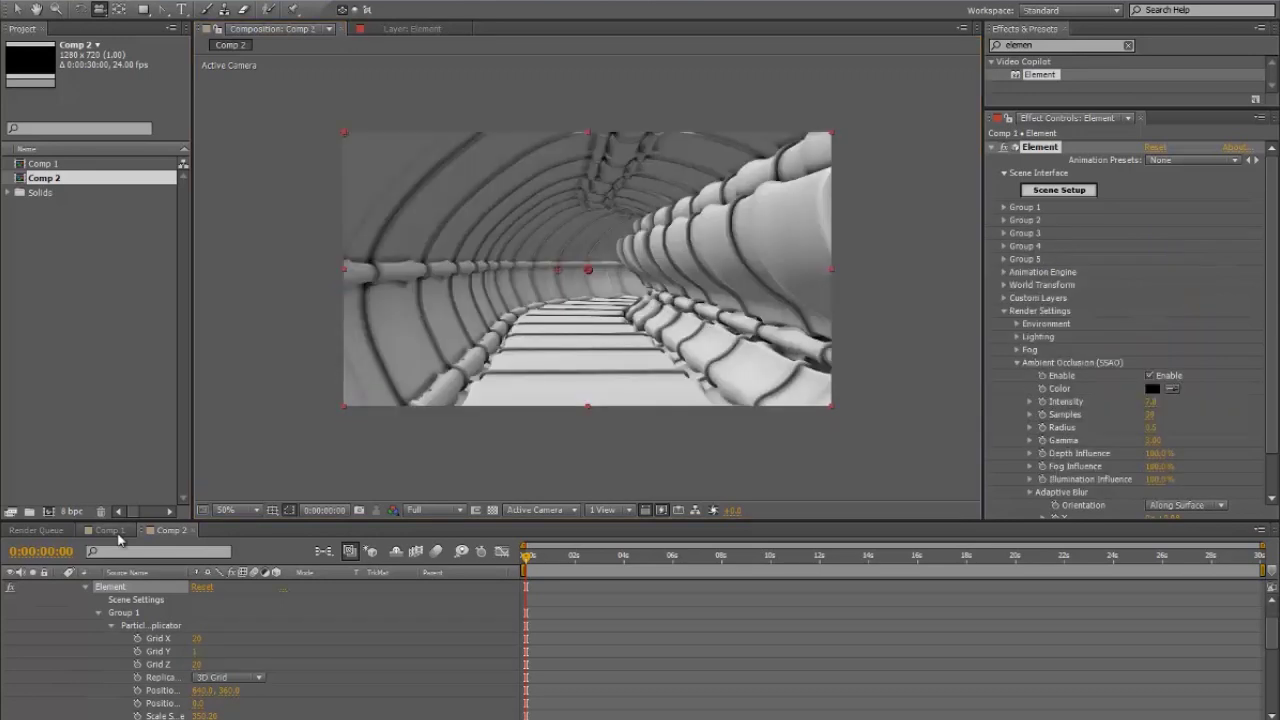